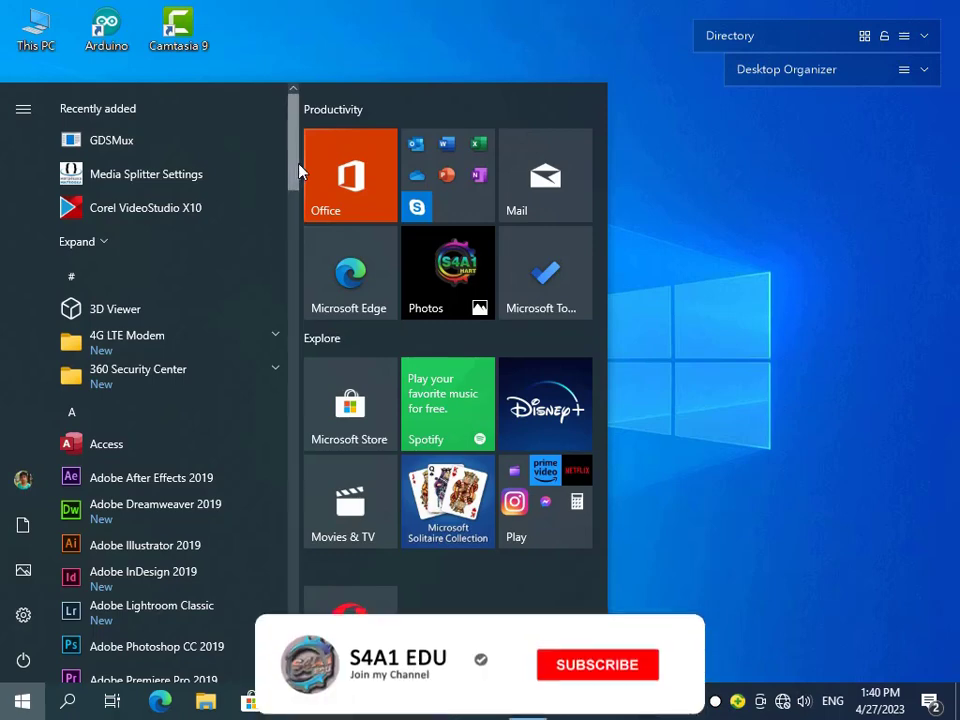
Launch Word from the Start menu and create a new blank document, Document1
mouse_move(297, 174)
left_mouse_down()
mouse_move(293, 265)
mouse_move(330, 410)
mouse_move(295, 570)
mouse_move(311, 579)
mouse_move(287, 645)
left_mouse_up()
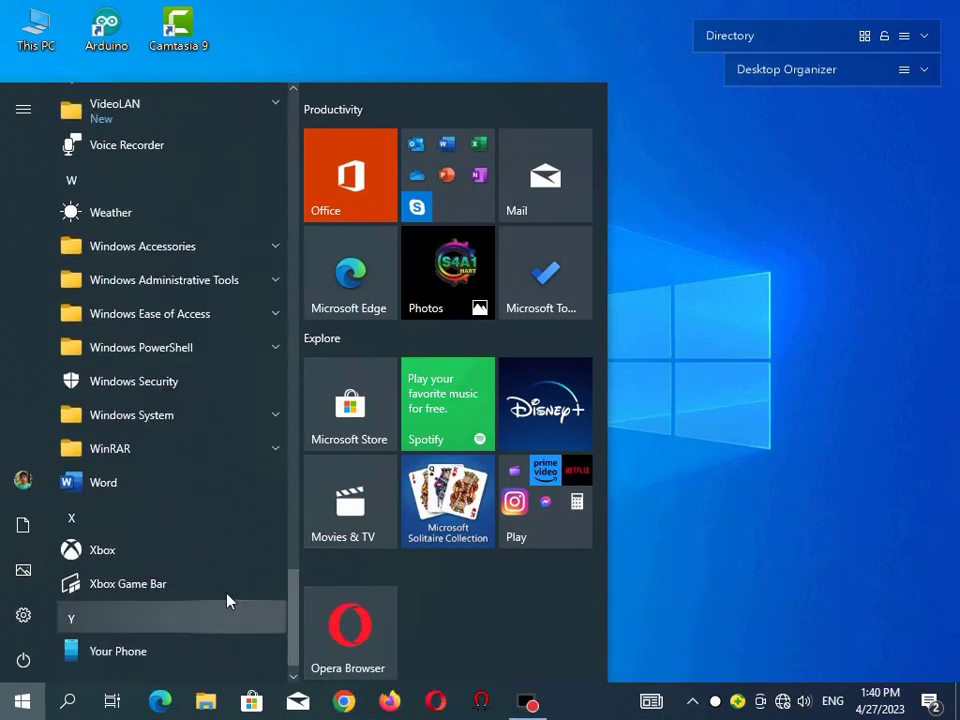
left_click(133, 495)
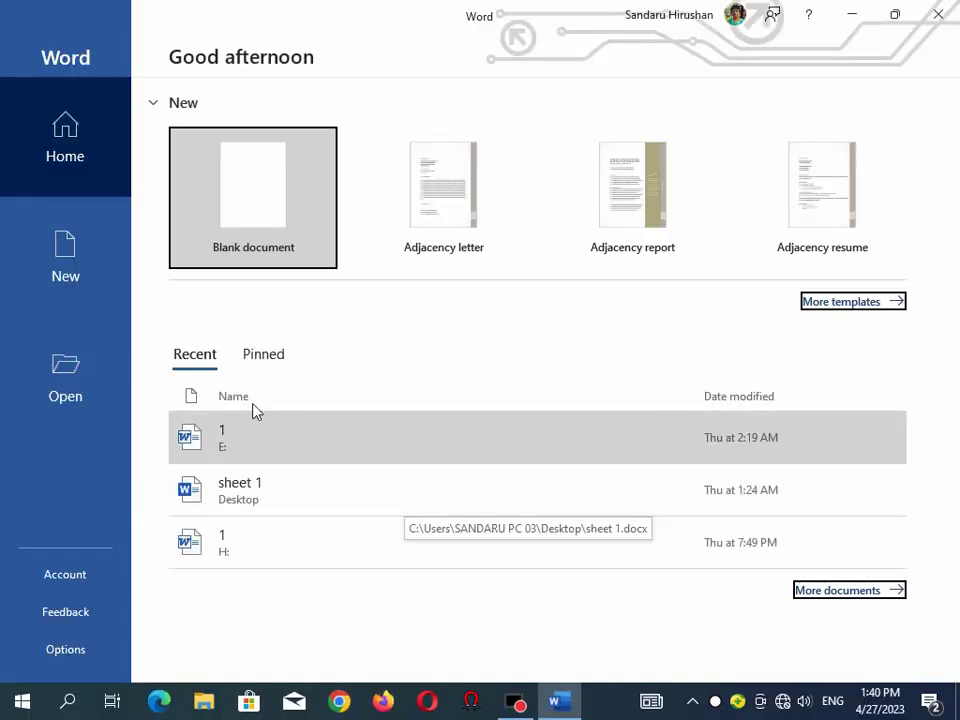
left_click(78, 282)
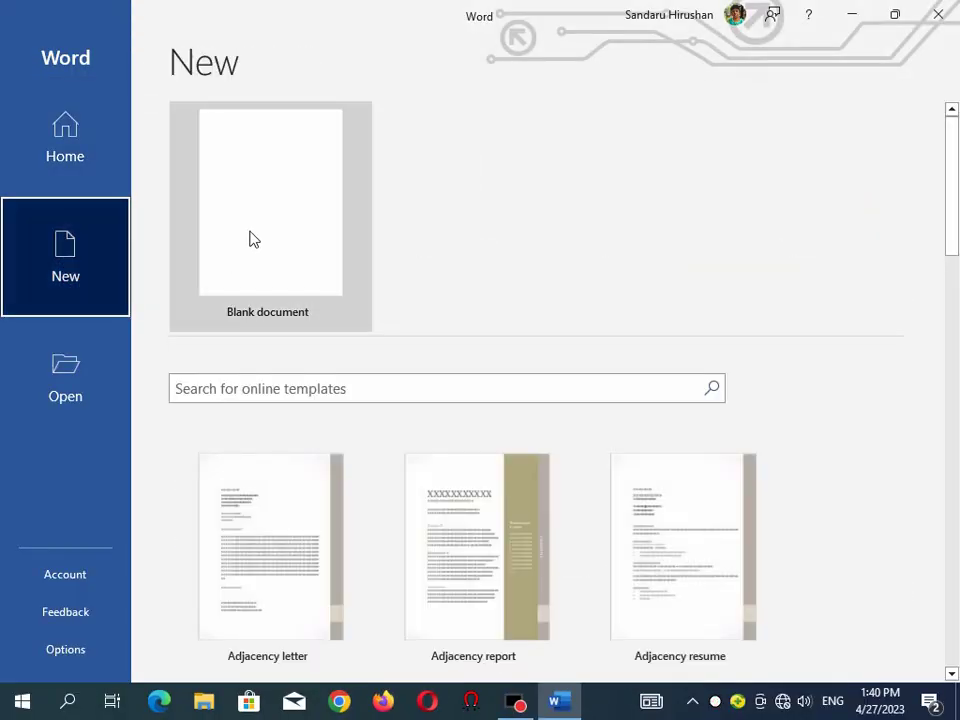
left_click(251, 225)
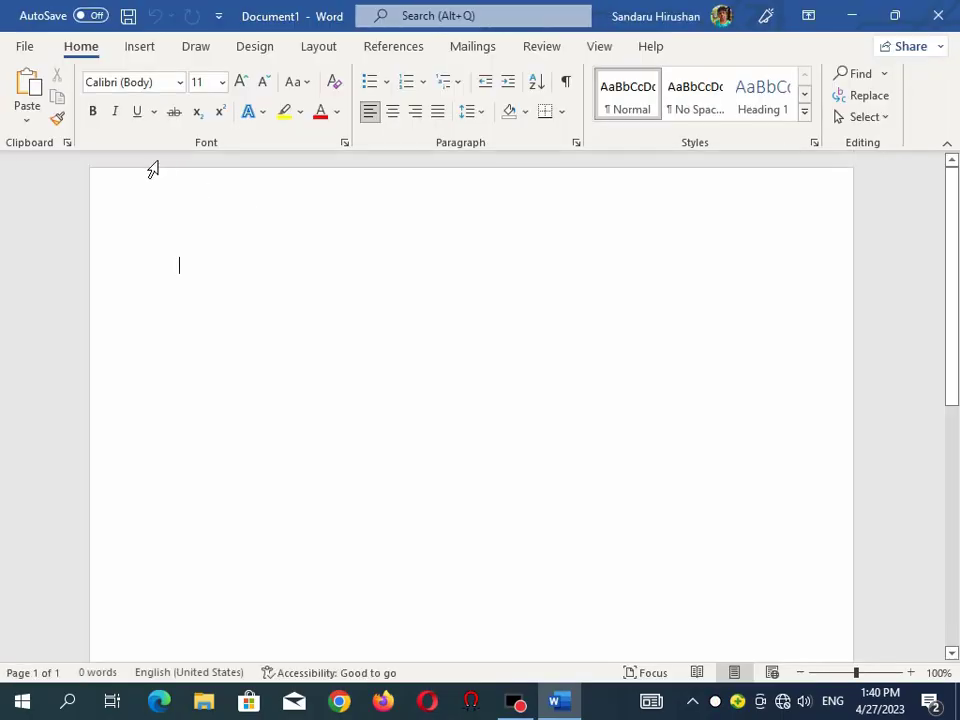
Switch the font to 4u-Gemunu and type the Sinhala text 'a ku'
left_click(79, 50)
left_click(179, 82)
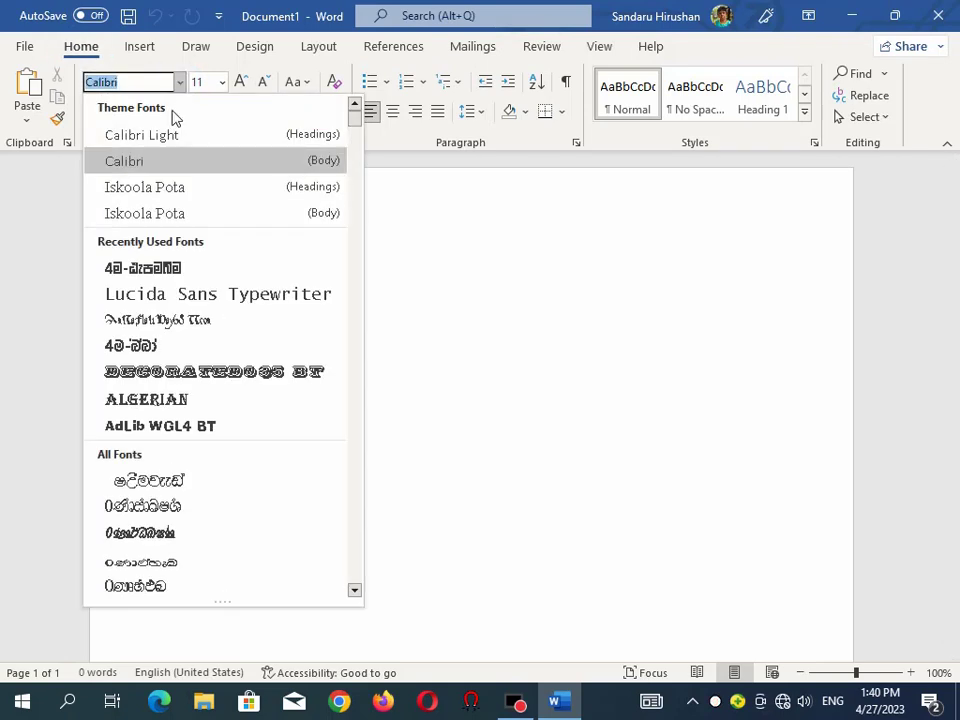
left_click(154, 266)
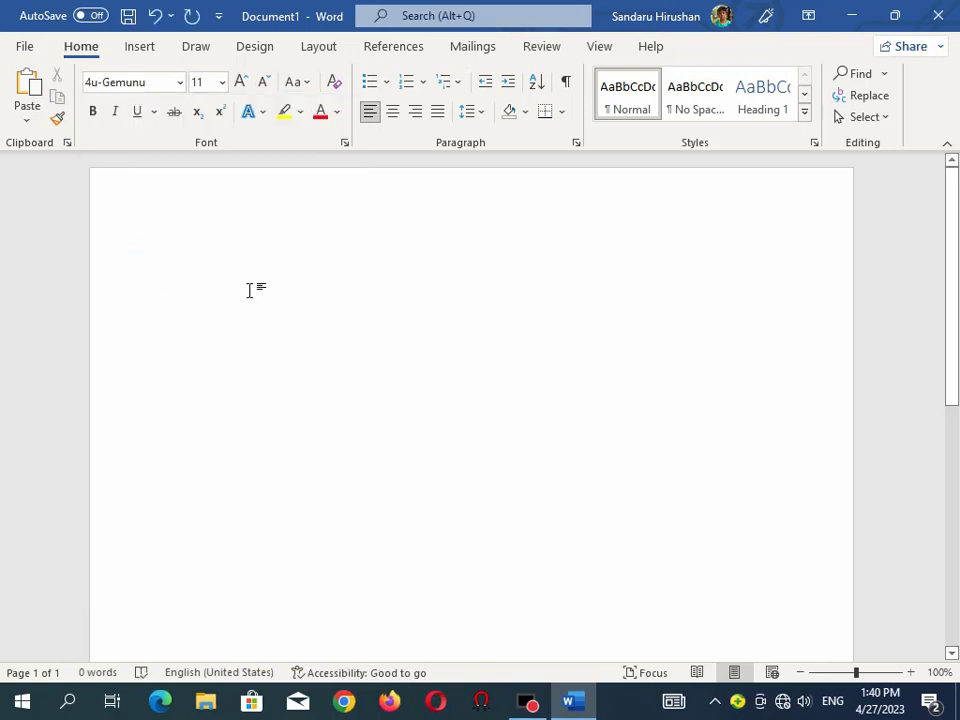
type("a")
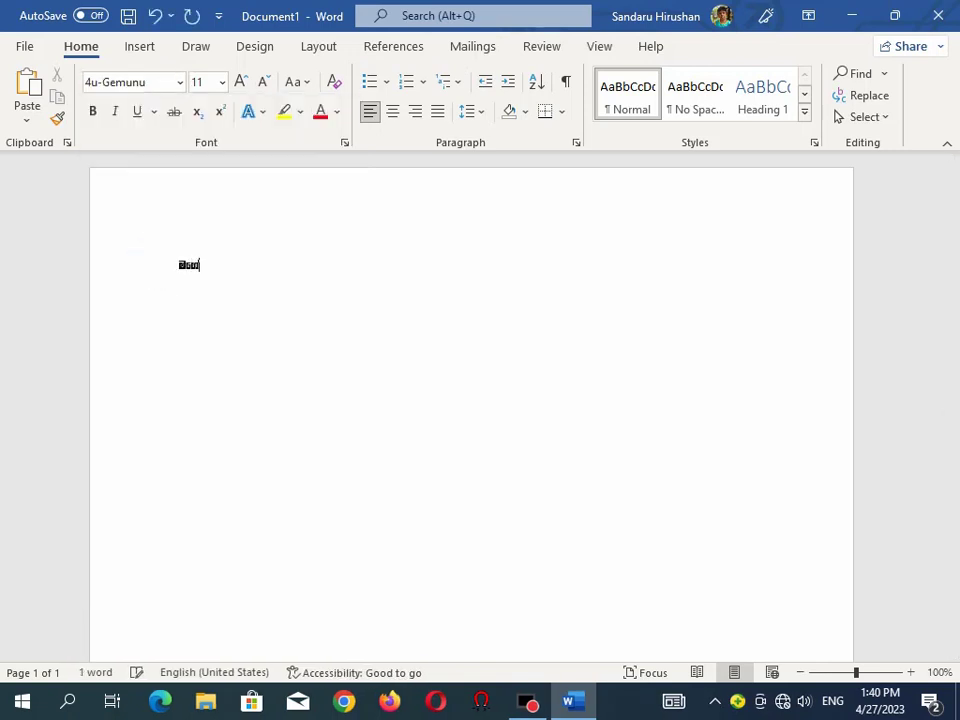
type(" ku")
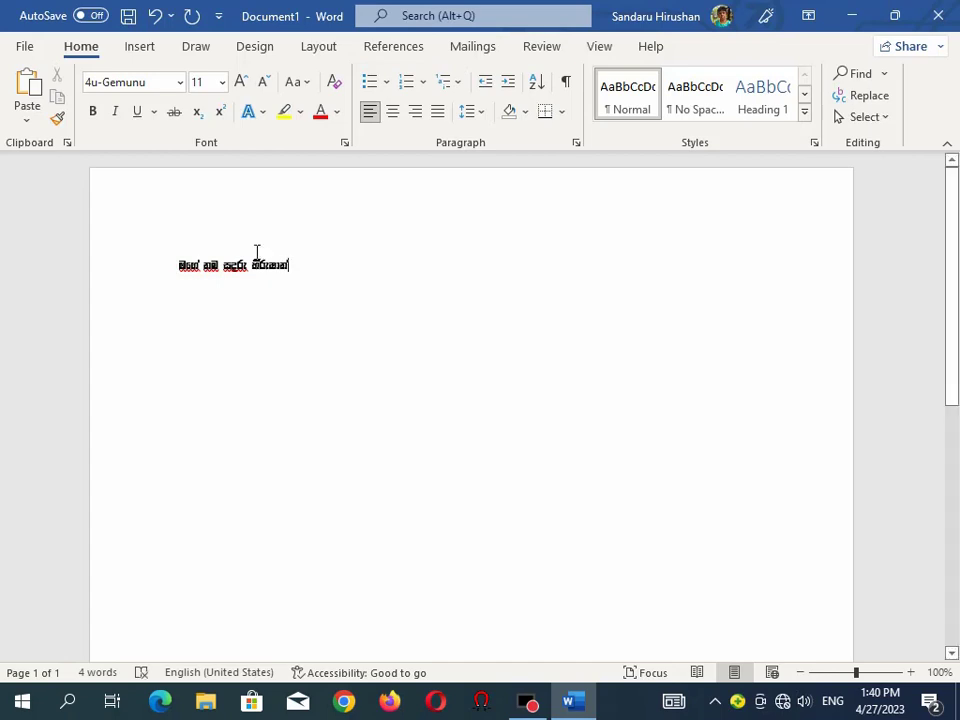
Make the whole Sinhala line 48 pt
triple_click(180, 266)
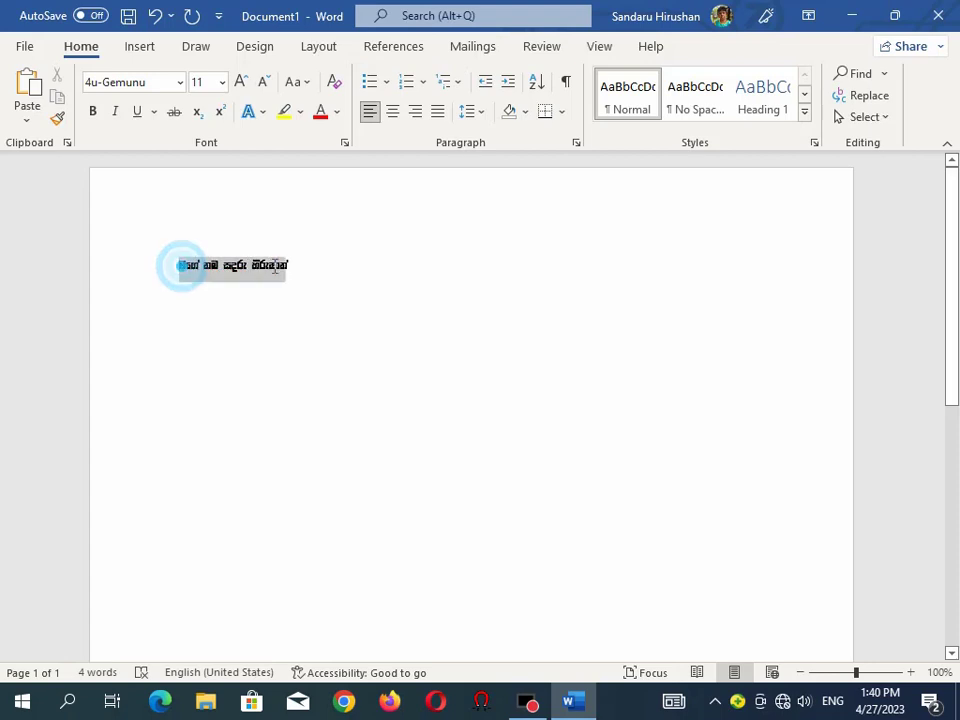
left_click(224, 83)
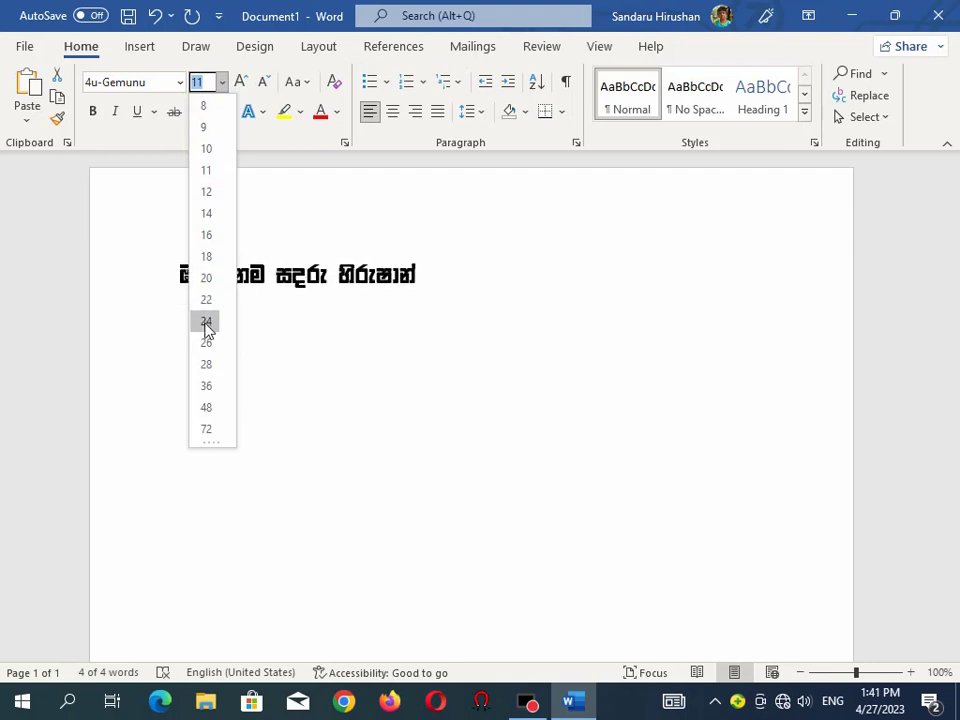
left_click(206, 408)
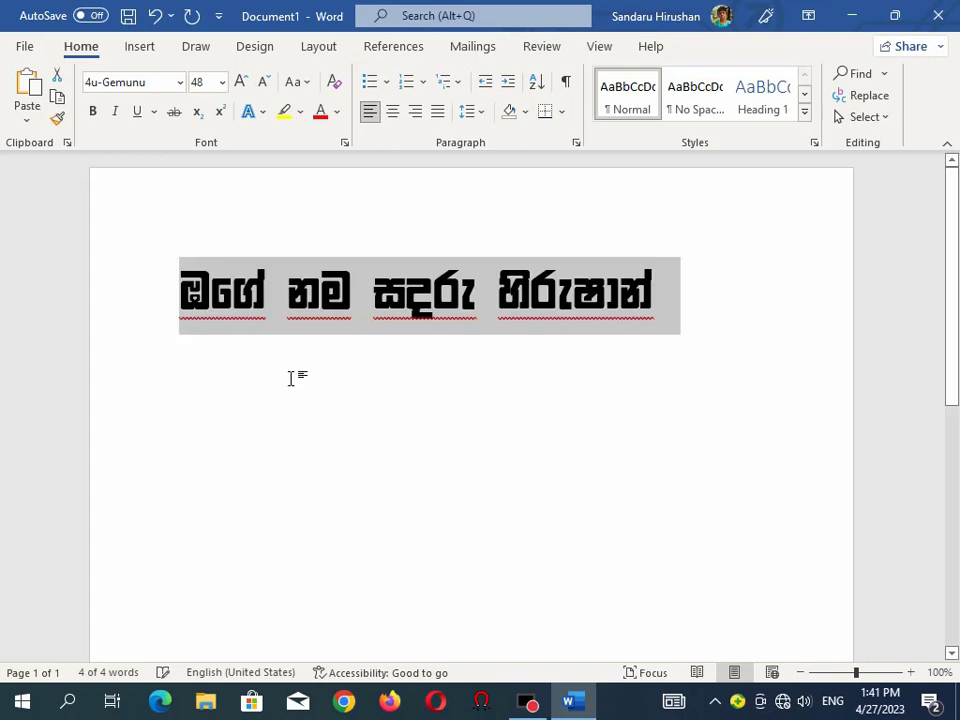
Undo the automatic capitalisation of the line's first letter
left_click(181, 318)
left_click(195, 343)
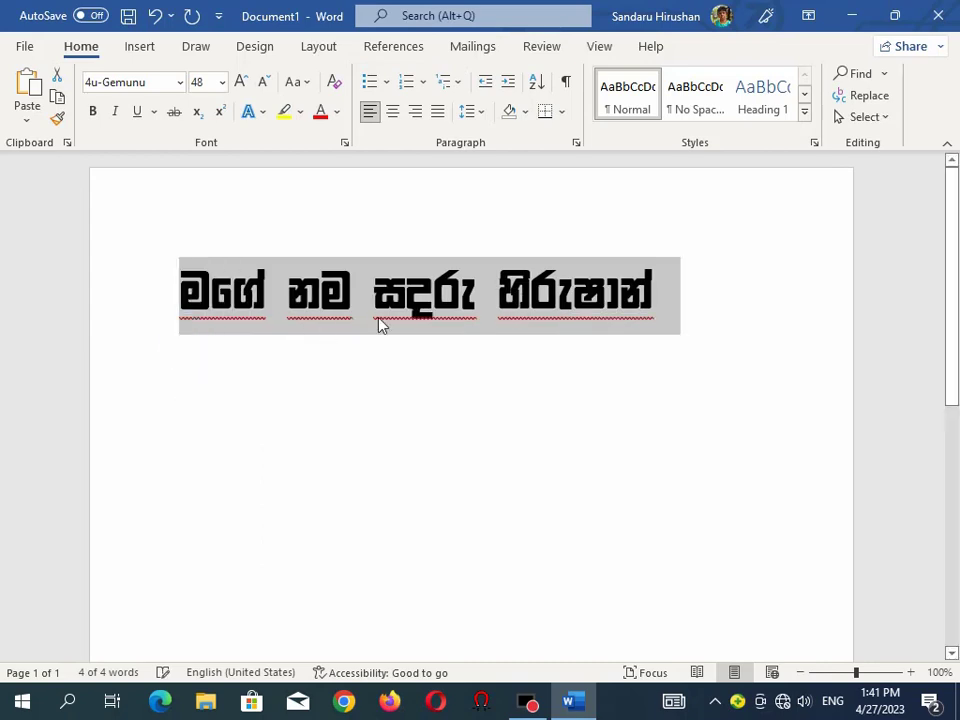
left_click(428, 291)
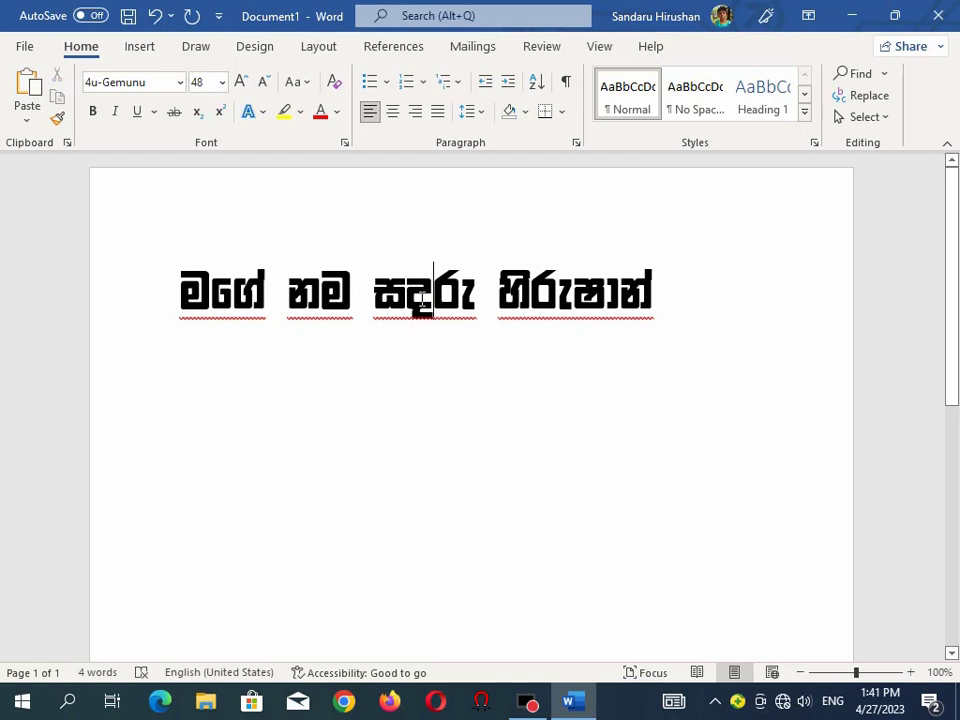
Replace the letter ද in the third word with the 4u-Gemunu symbol of code 007C
left_click_drag(430, 297, 408, 300)
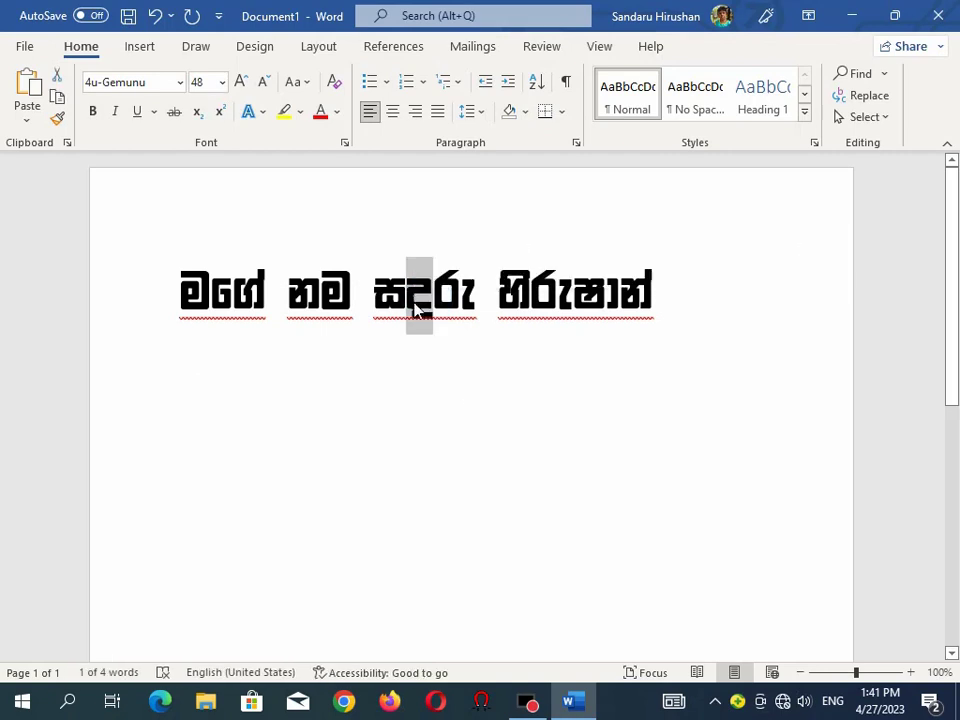
left_click_drag(858, 677, 874, 673)
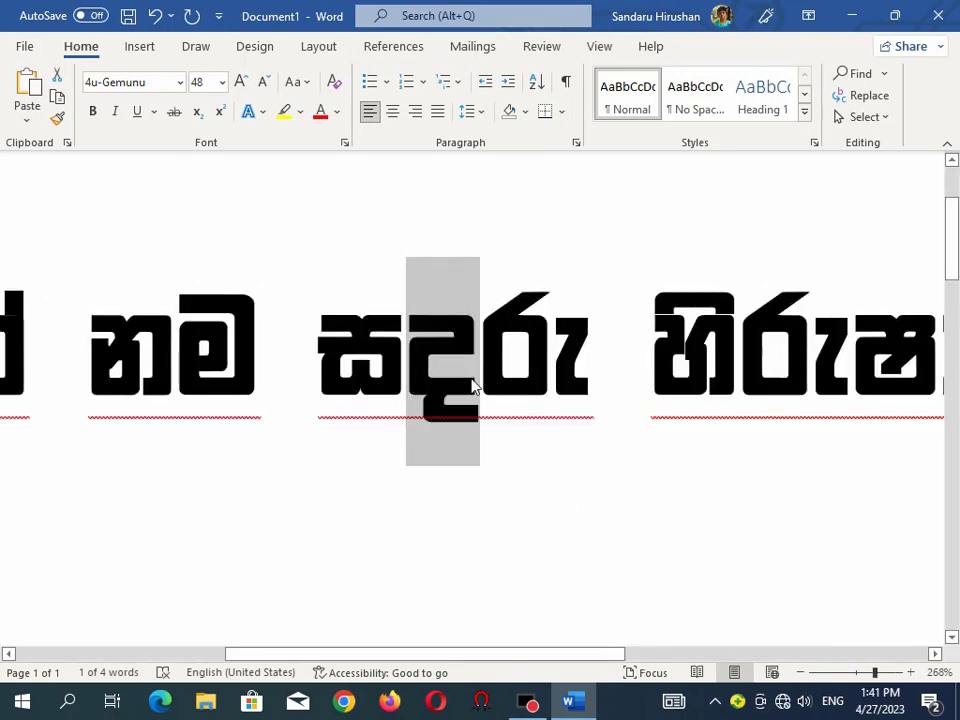
left_click(160, 48)
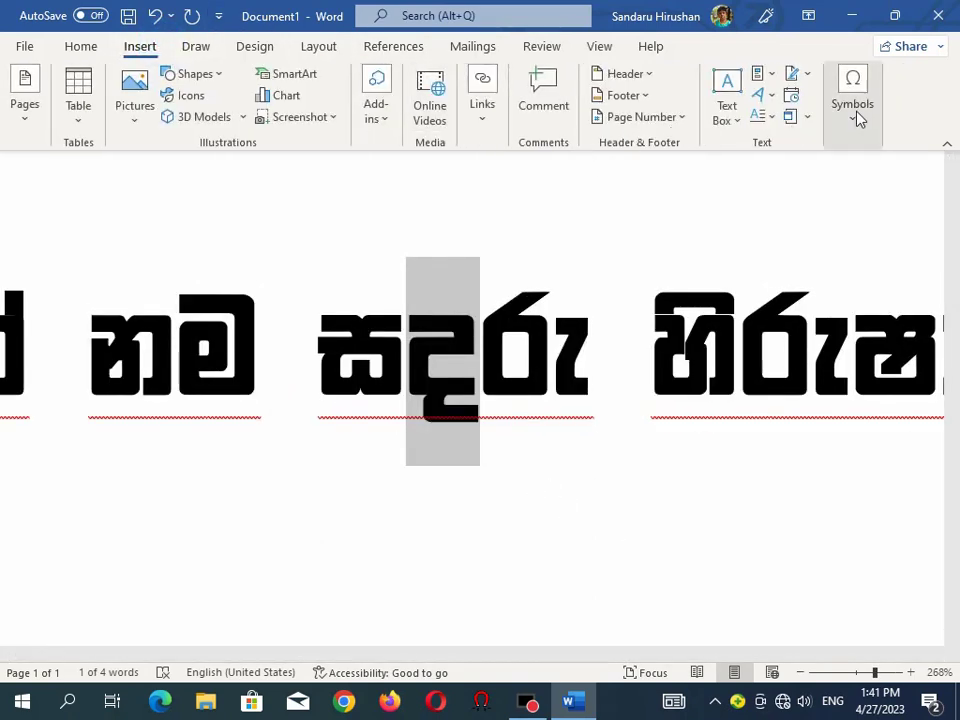
left_click(858, 119)
left_click(898, 176)
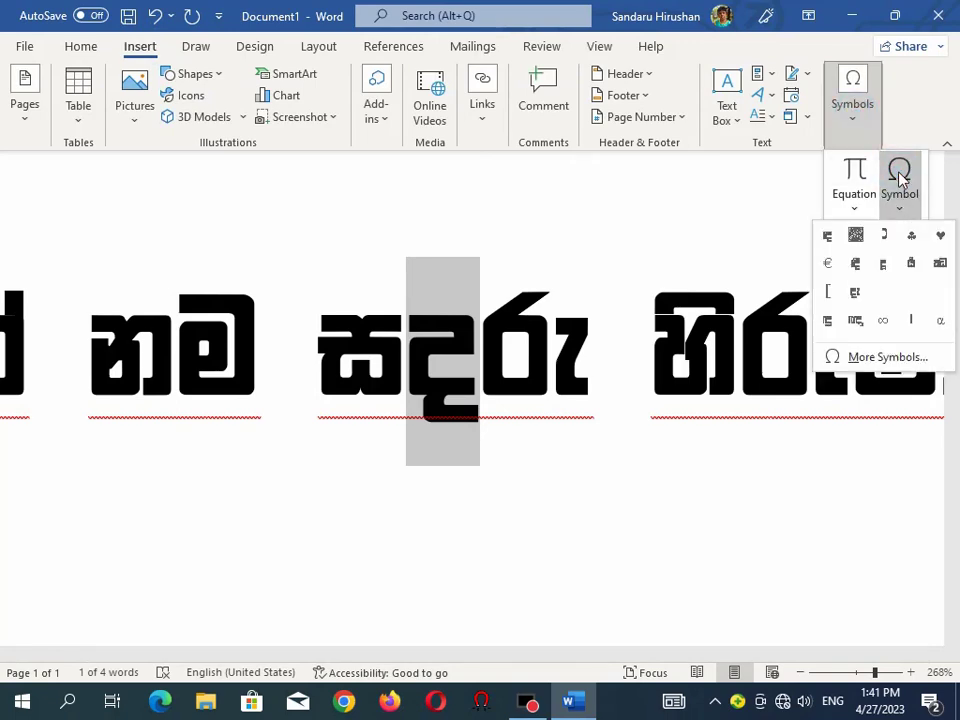
left_click(887, 358)
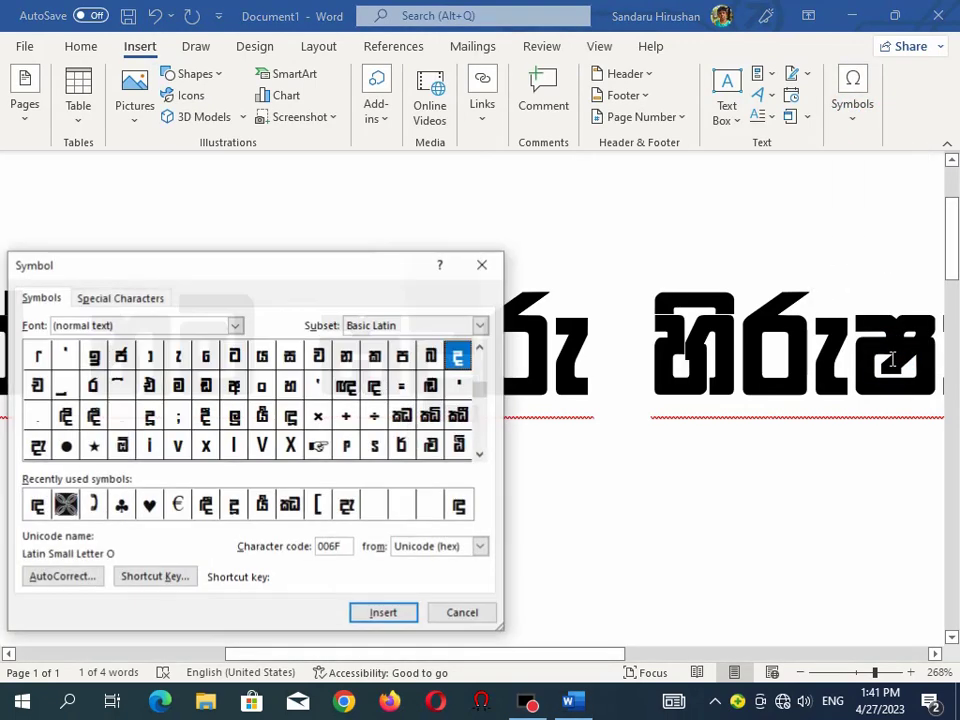
mouse_move(381, 272)
left_mouse_down()
mouse_move(704, 289)
mouse_move(246, 251)
left_mouse_up()
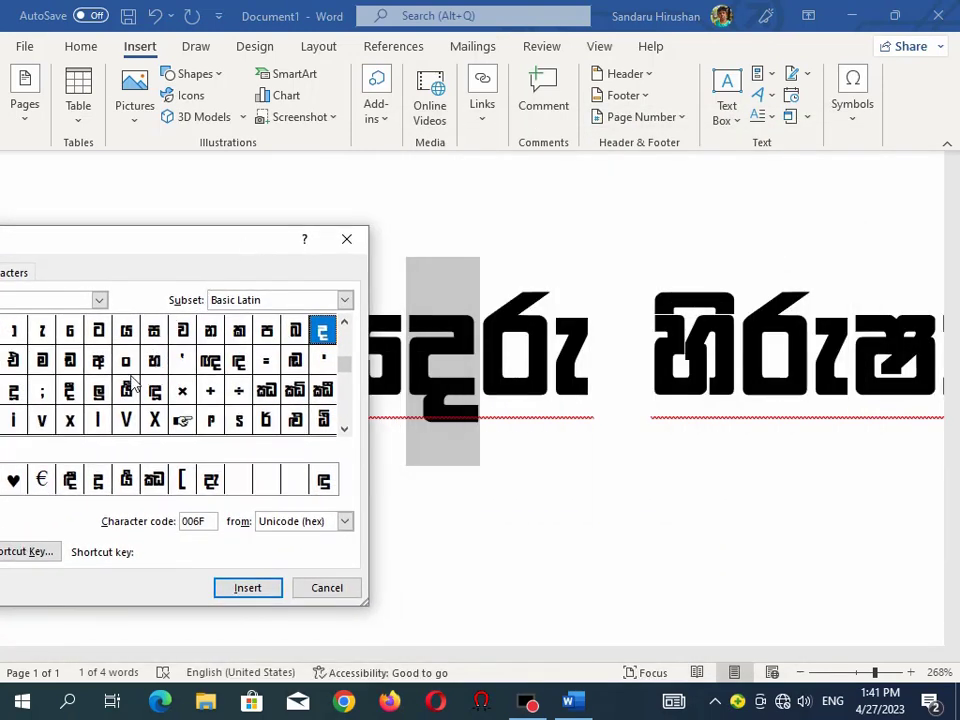
left_click(236, 366)
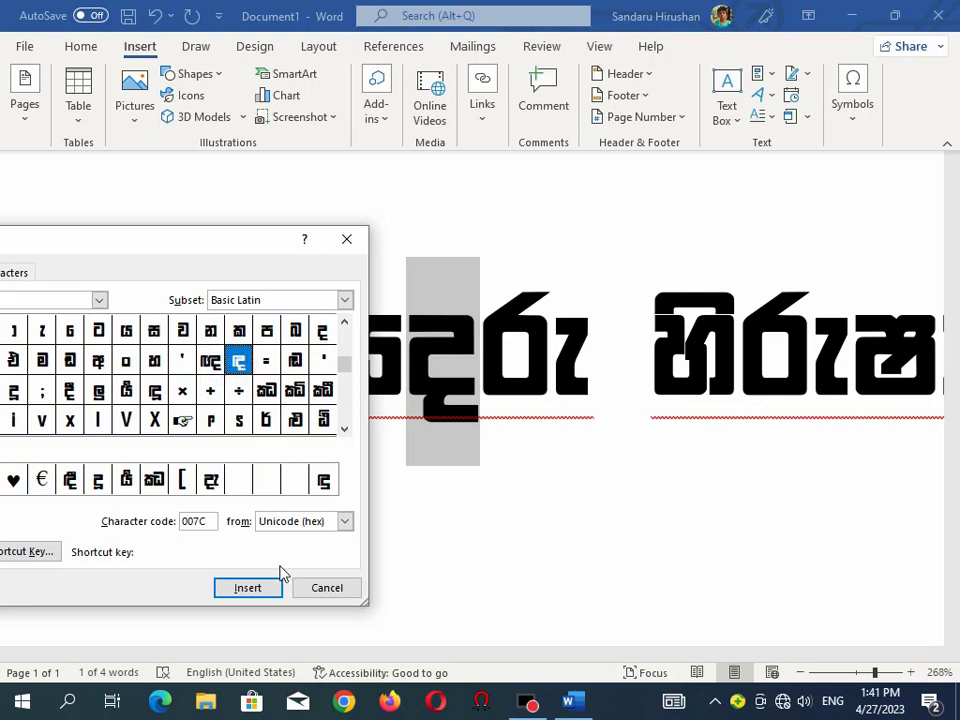
left_click(257, 589)
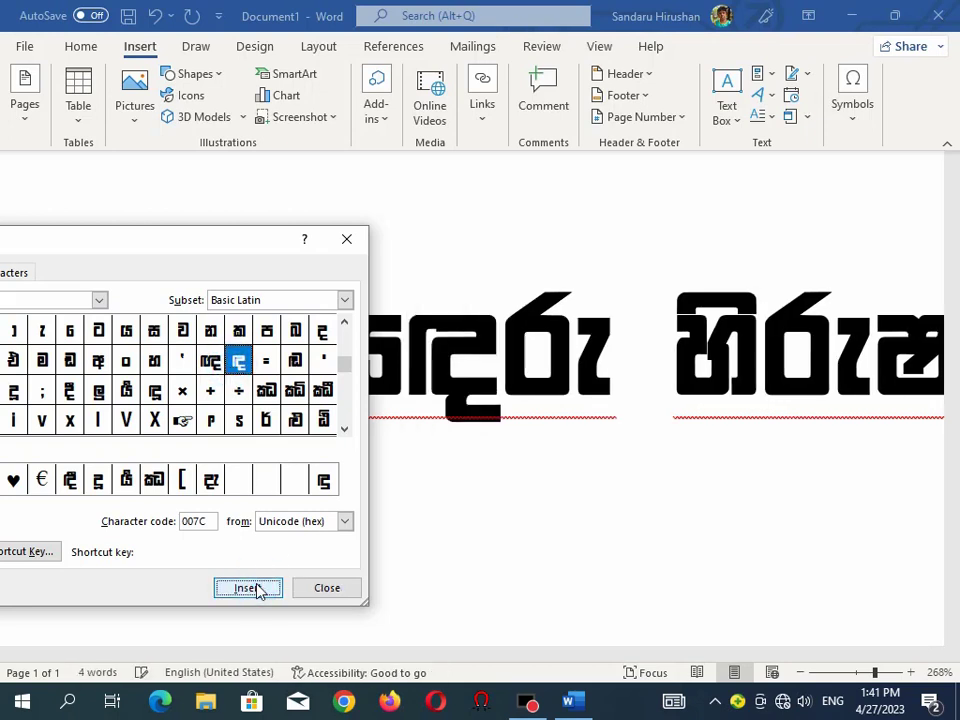
left_click(313, 588)
scroll(399, 433, "down", 3)
scroll(399, 433, "up", 3)
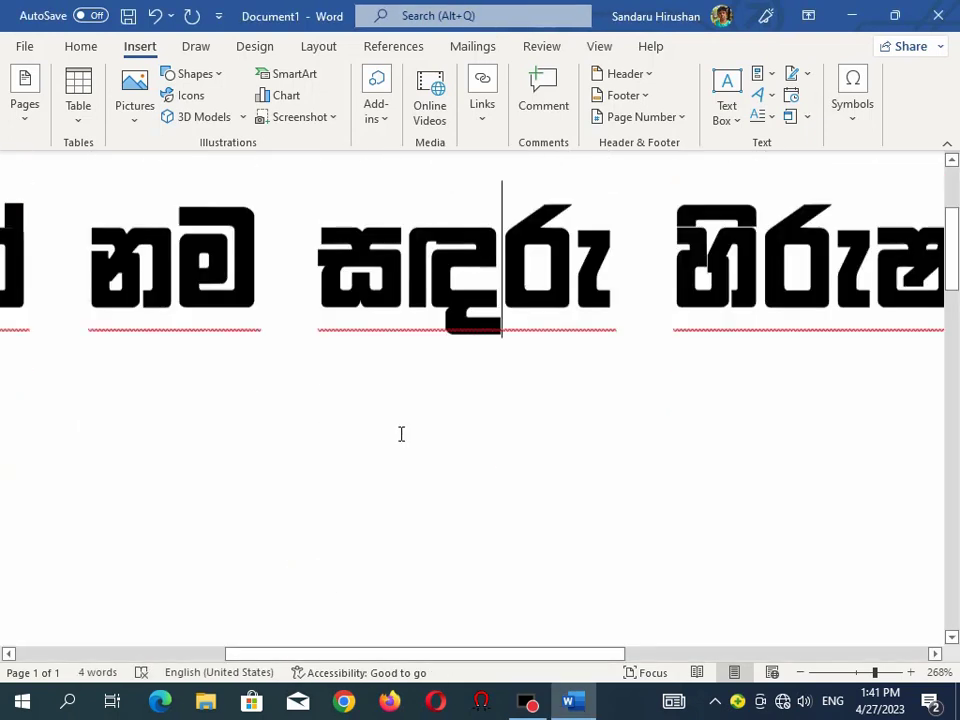
left_click_drag(876, 673, 857, 673)
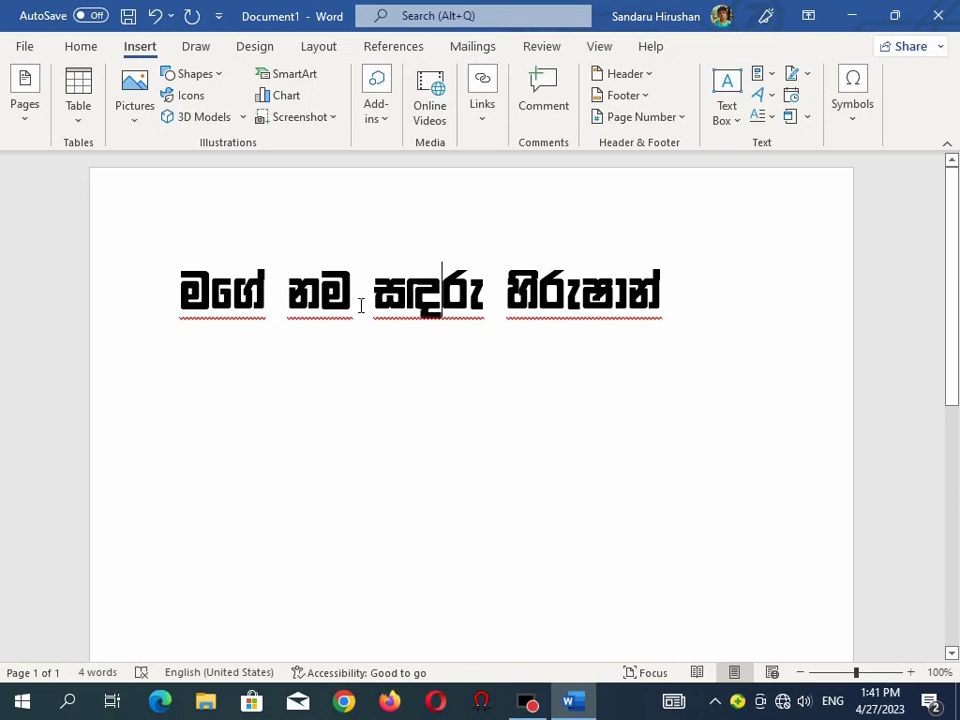
Select the Sinhala line and try sizes 72, 100 and 110, ending back at 72
left_click(84, 45)
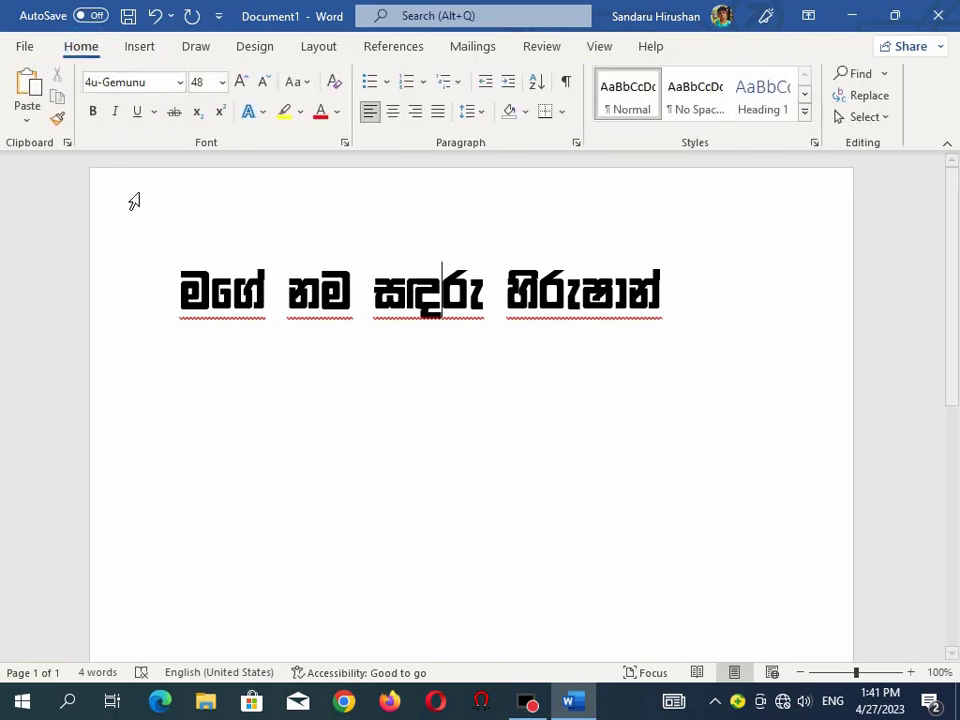
left_click_drag(190, 278, 618, 278)
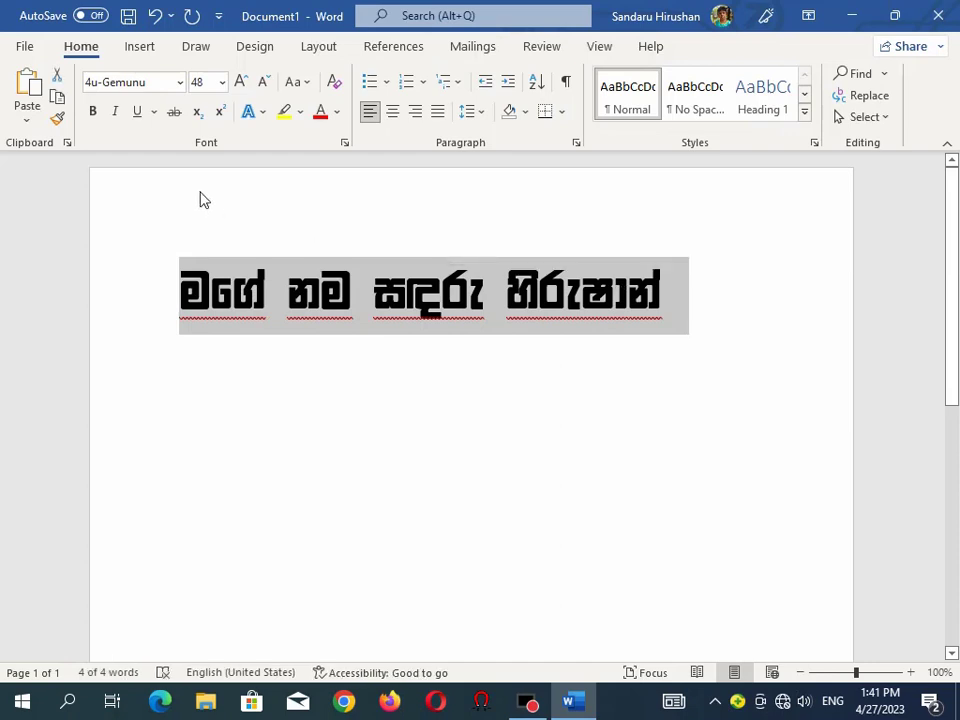
left_click(222, 82)
left_click(206, 428)
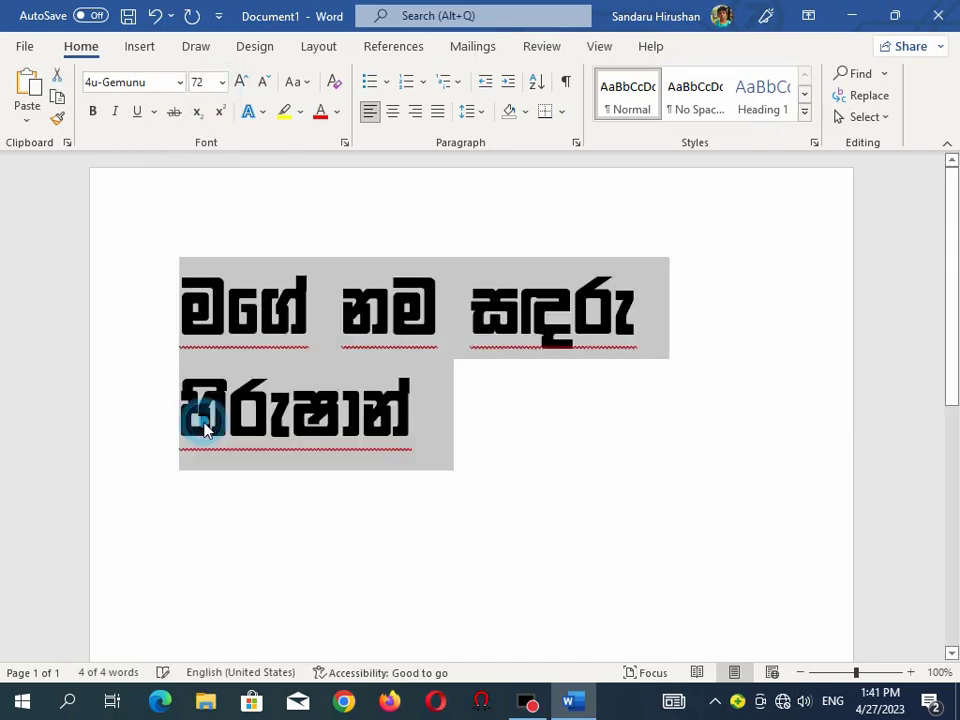
left_click(206, 84)
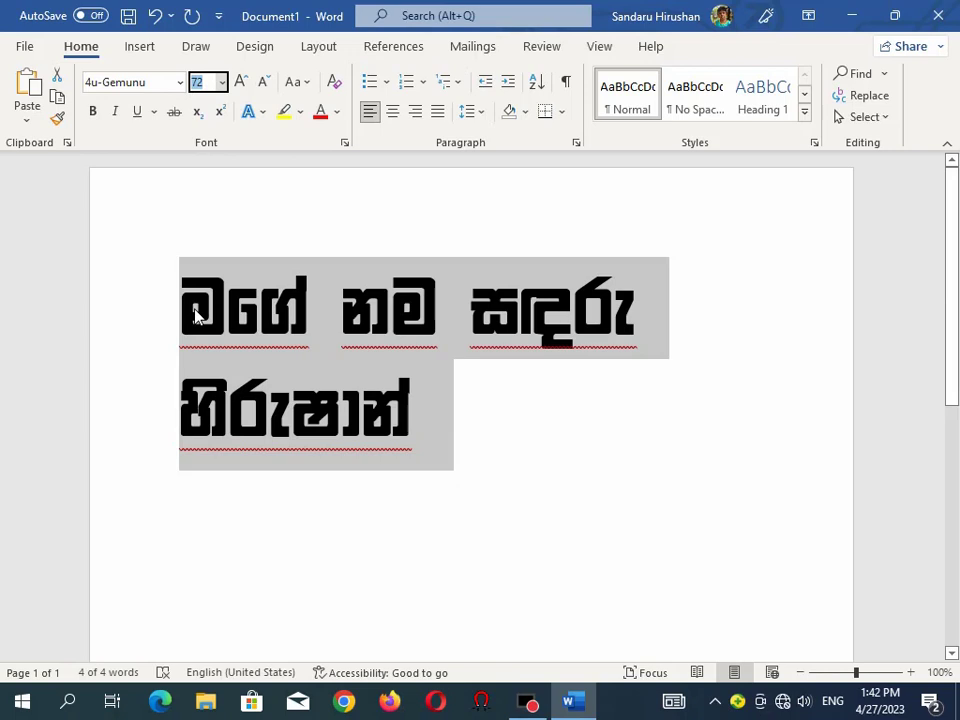
type("100")
key("Return")
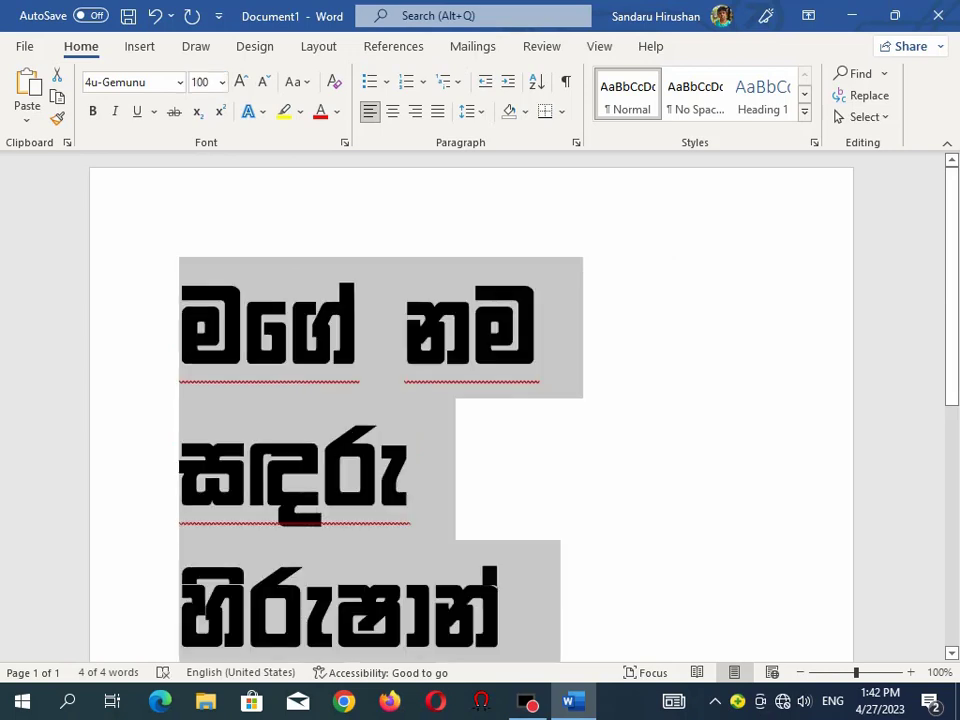
left_click(241, 84)
left_click(222, 82)
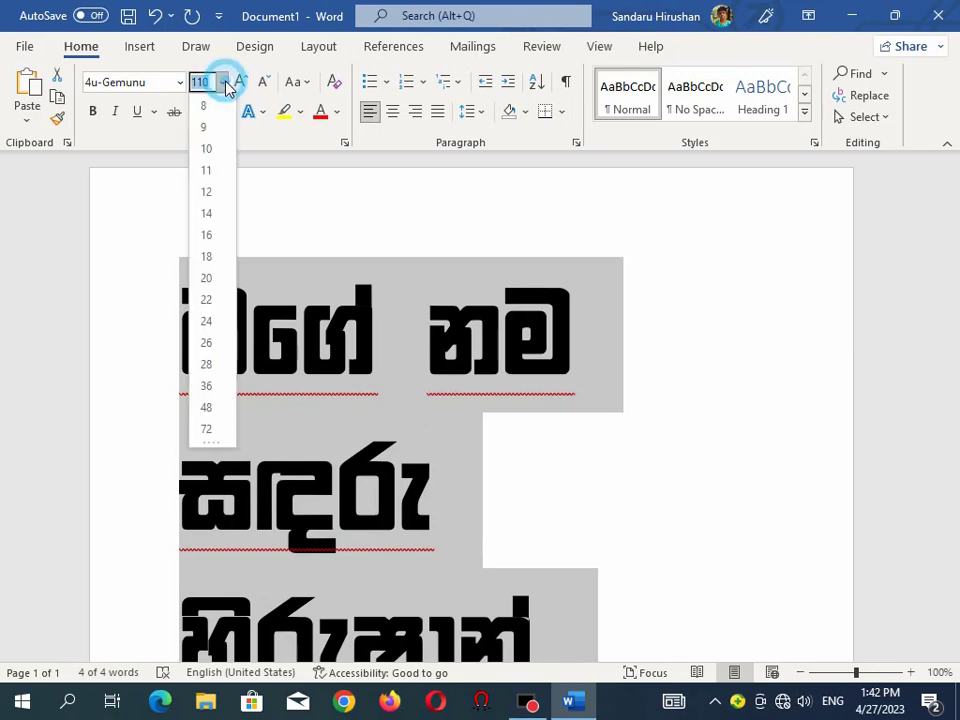
left_click(209, 432)
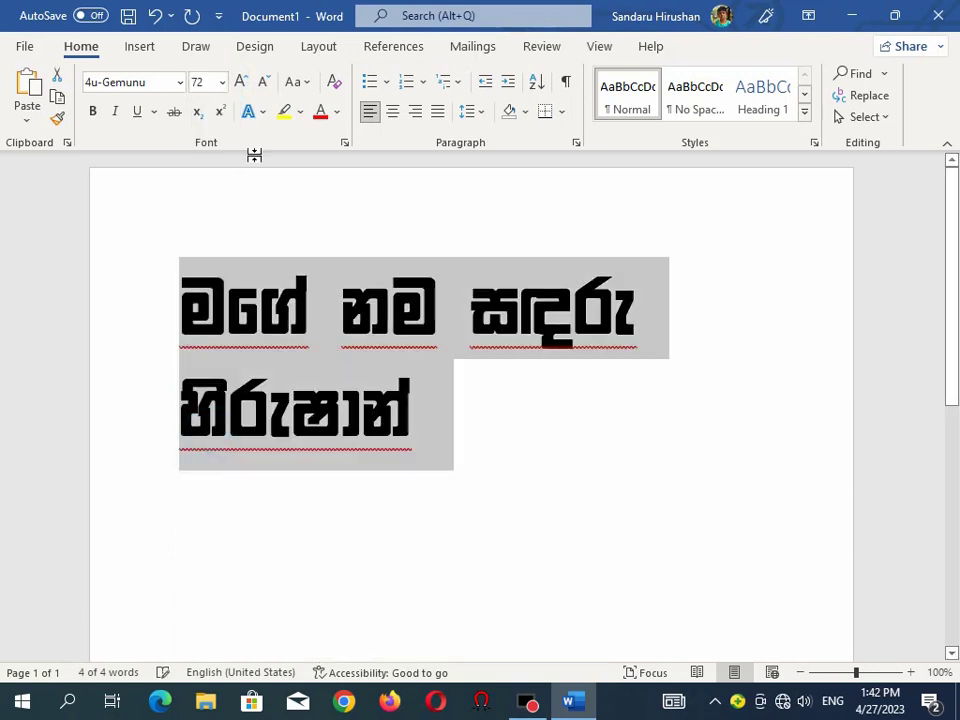
Enlarge the Sinhala line step by step from 72 up to 180 pt
left_click(241, 84)
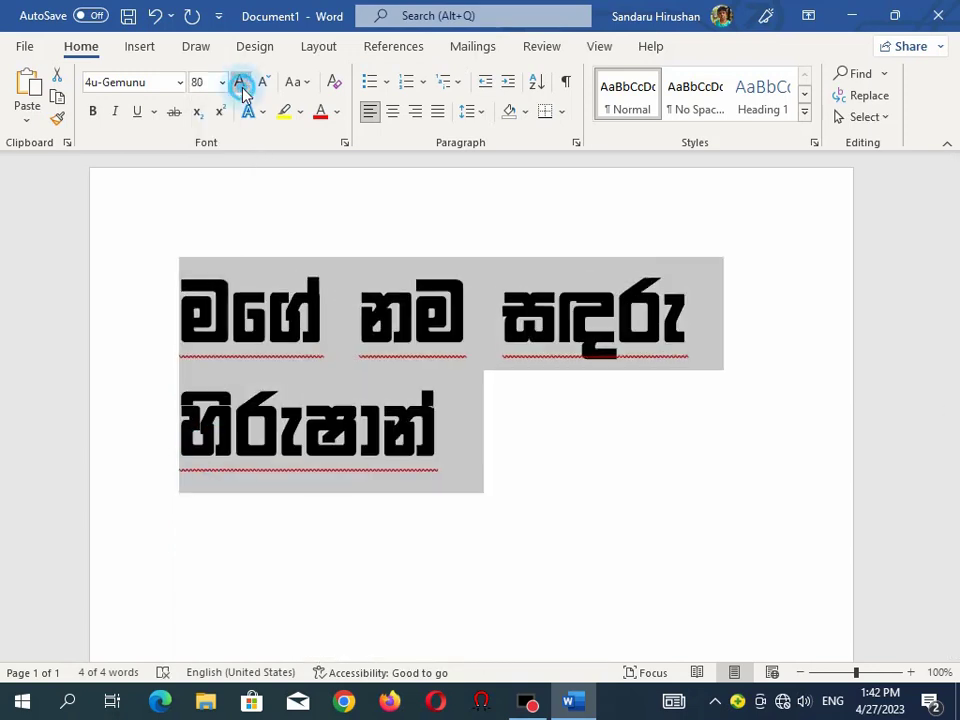
left_click(241, 84)
left_click(241, 84)
left_click(242, 86)
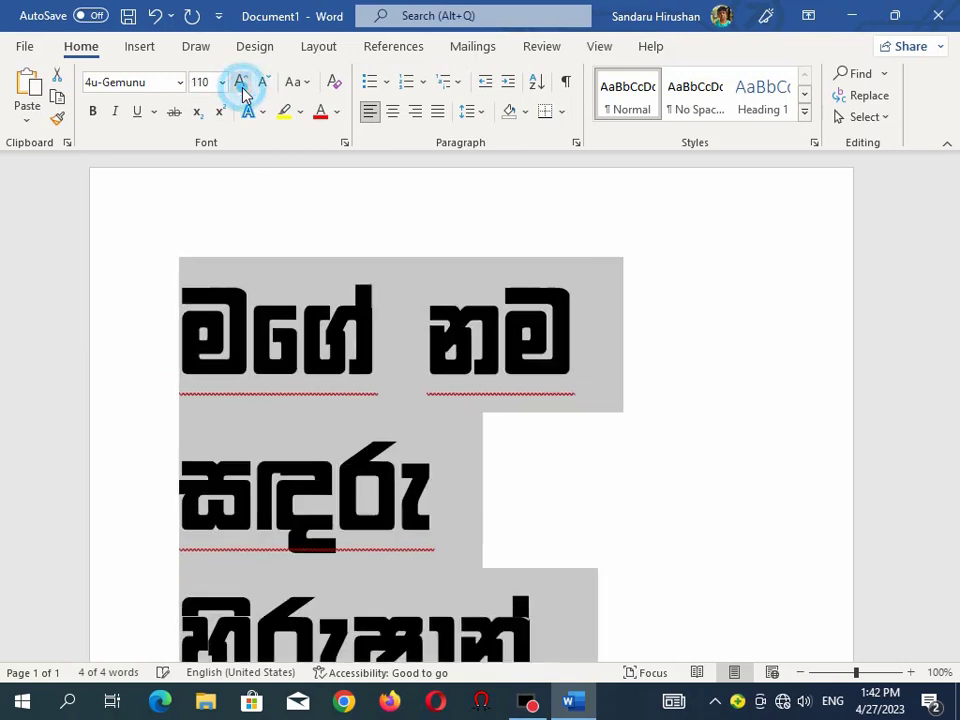
left_click(242, 86)
left_click(242, 86)
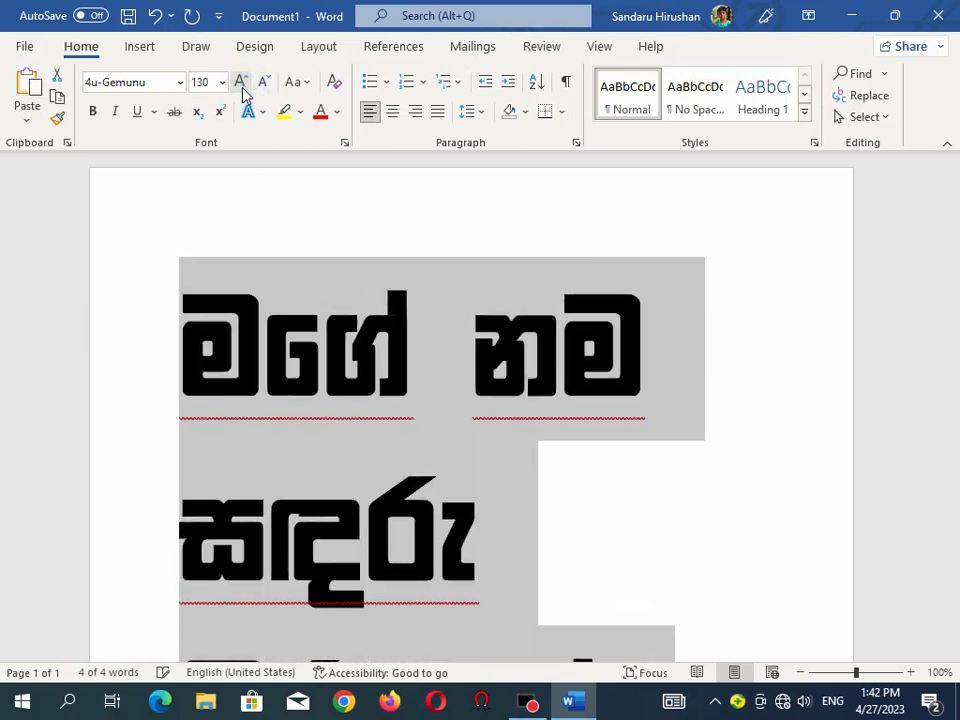
left_click(242, 86)
left_click(243, 88)
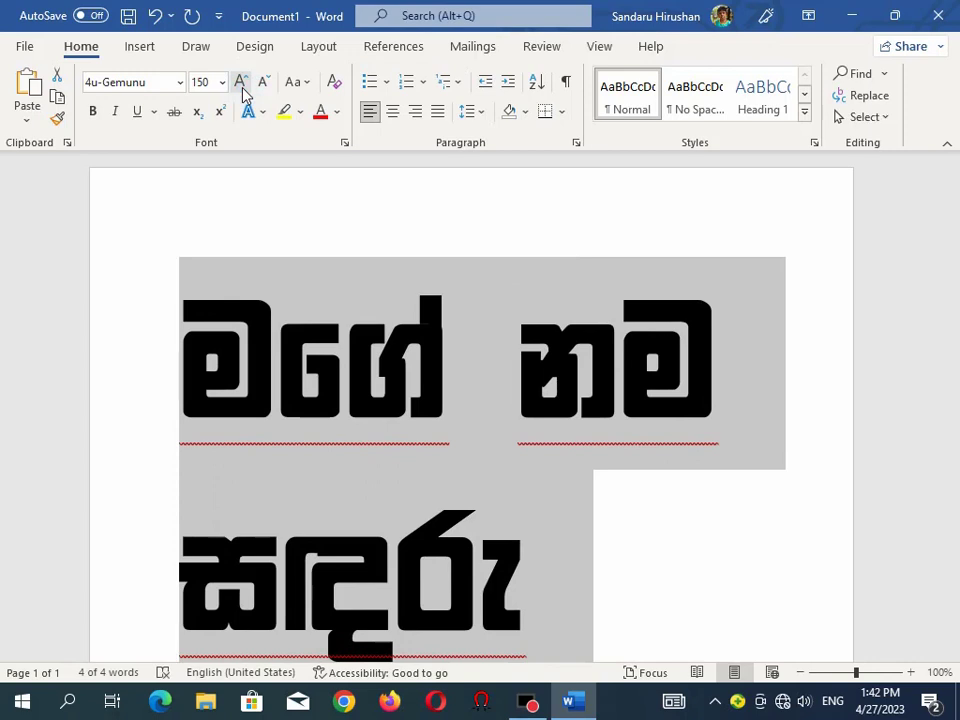
left_click(242, 87)
left_click(242, 87)
left_click(242, 87)
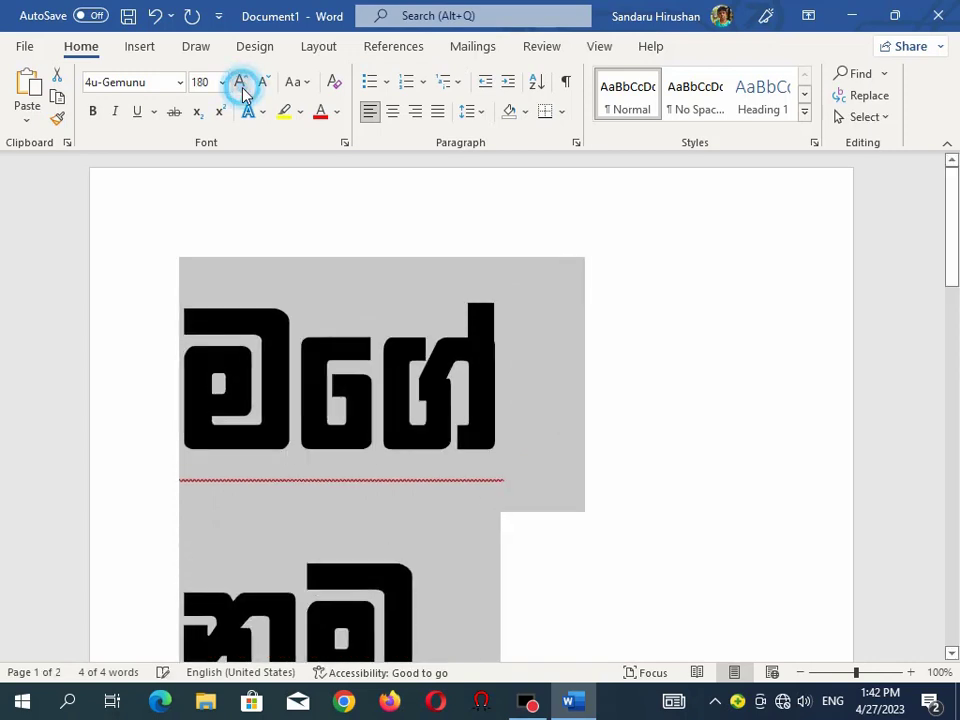
Shrink the Sinhala line back down to 48 pt so it fits on one line
left_click(262, 85)
left_click(263, 86)
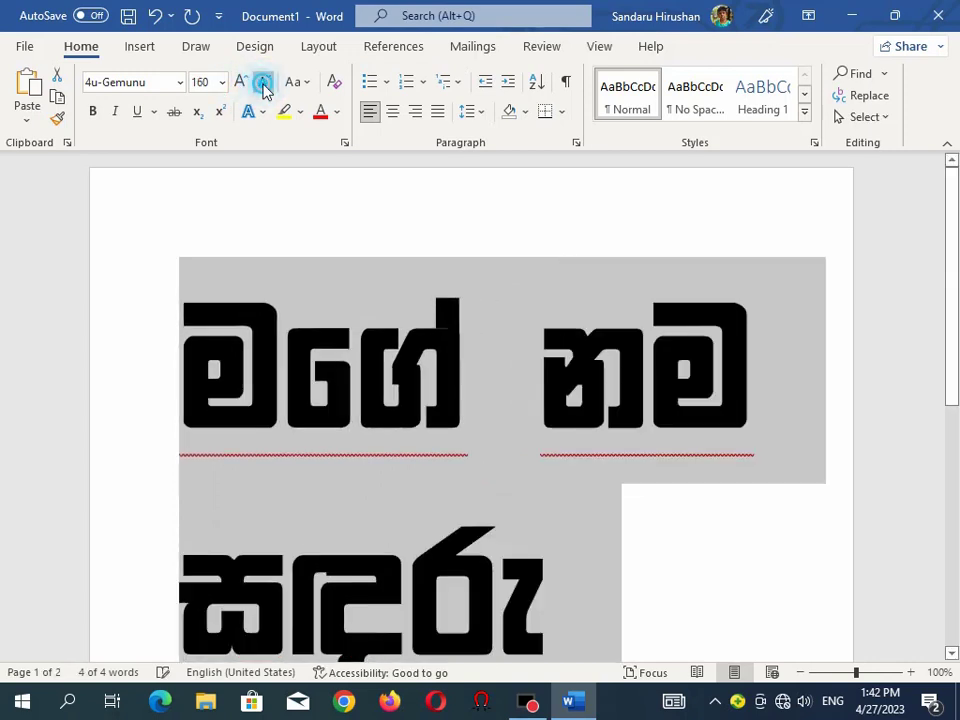
left_click(263, 86)
left_click(263, 86)
left_click(263, 86)
left_click(263, 86)
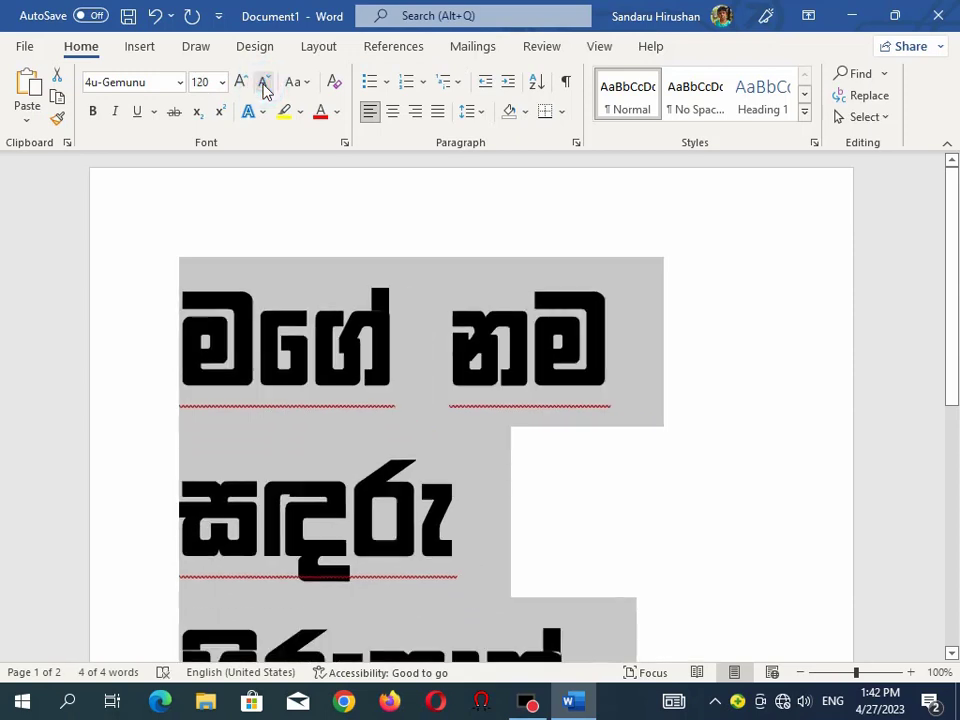
left_click(263, 86)
left_click(263, 86)
left_click(264, 88)
left_click(265, 90)
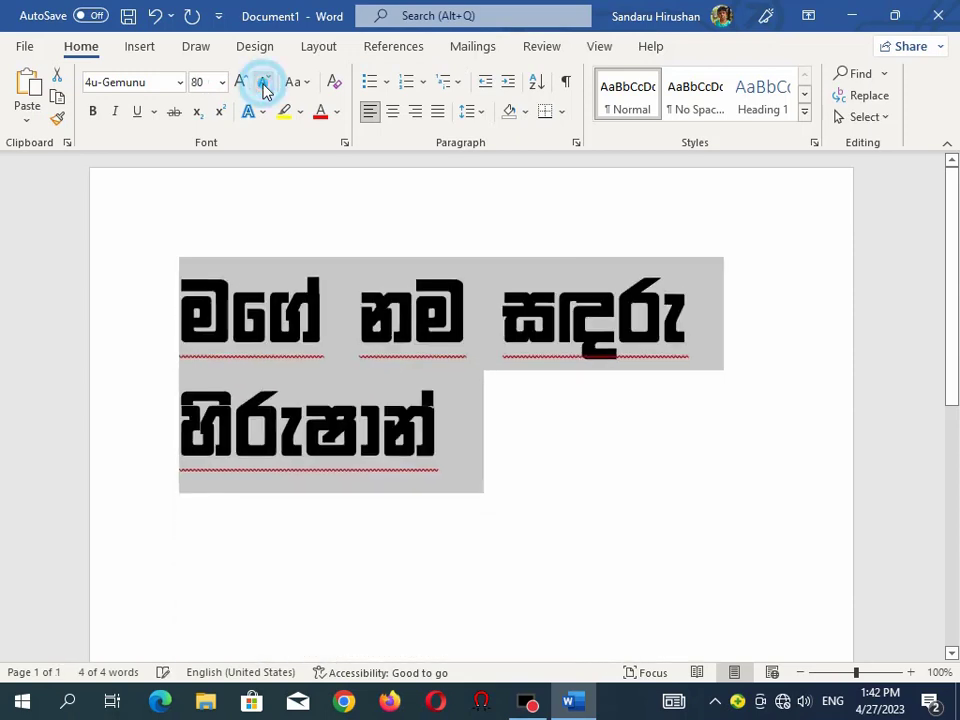
left_click(264, 88)
left_click(263, 86)
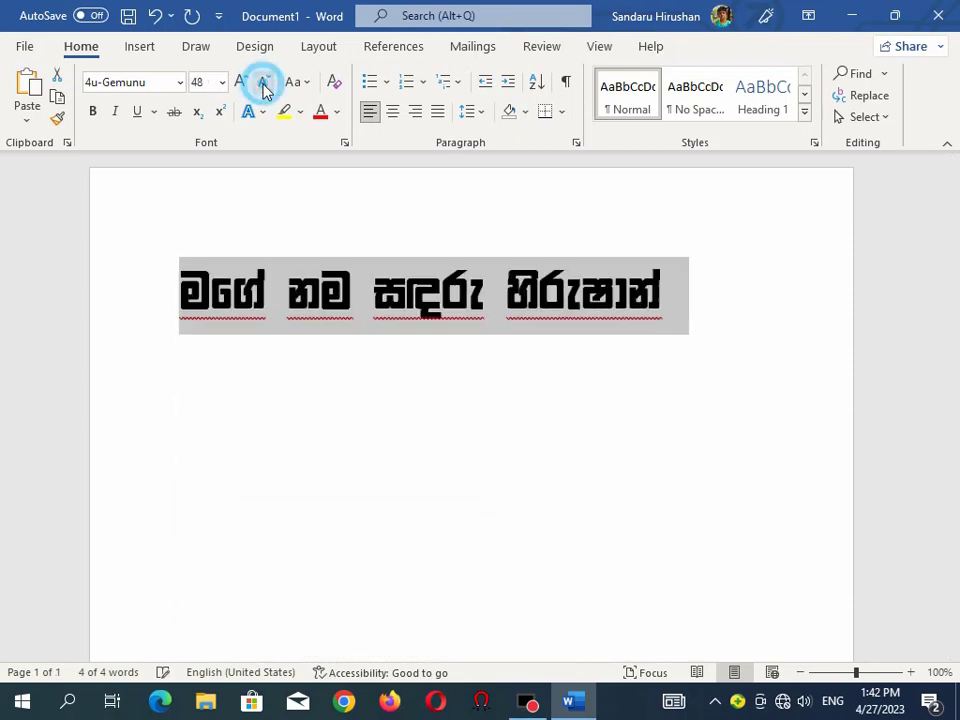
Copy the Sinhala line and paste it four times on new lines below it
left_click(285, 290)
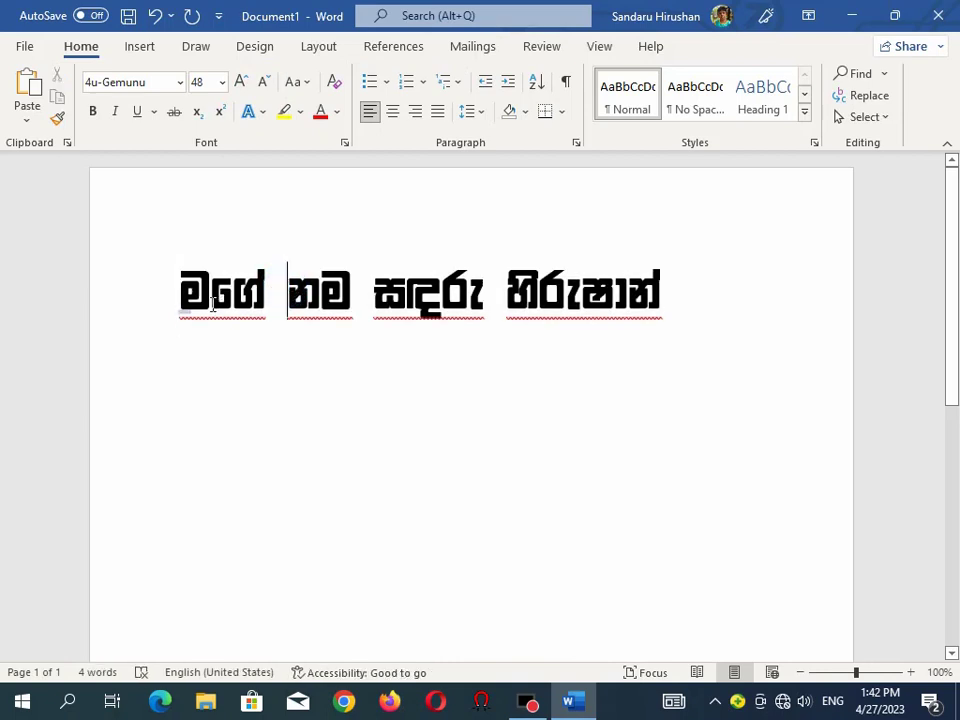
left_click_drag(180, 291, 632, 317)
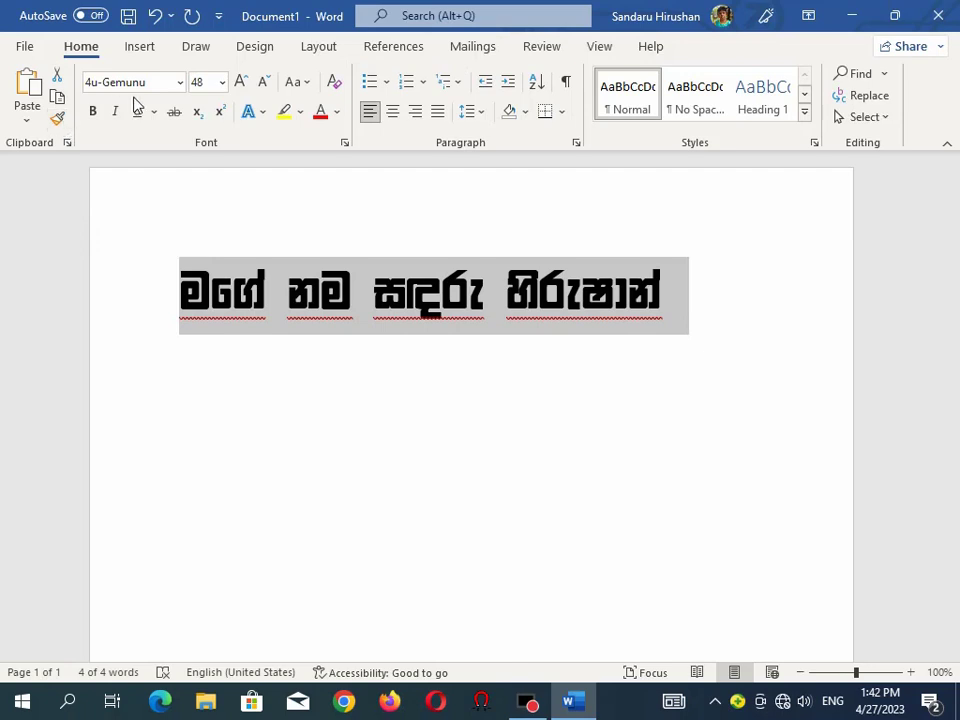
left_click(58, 100)
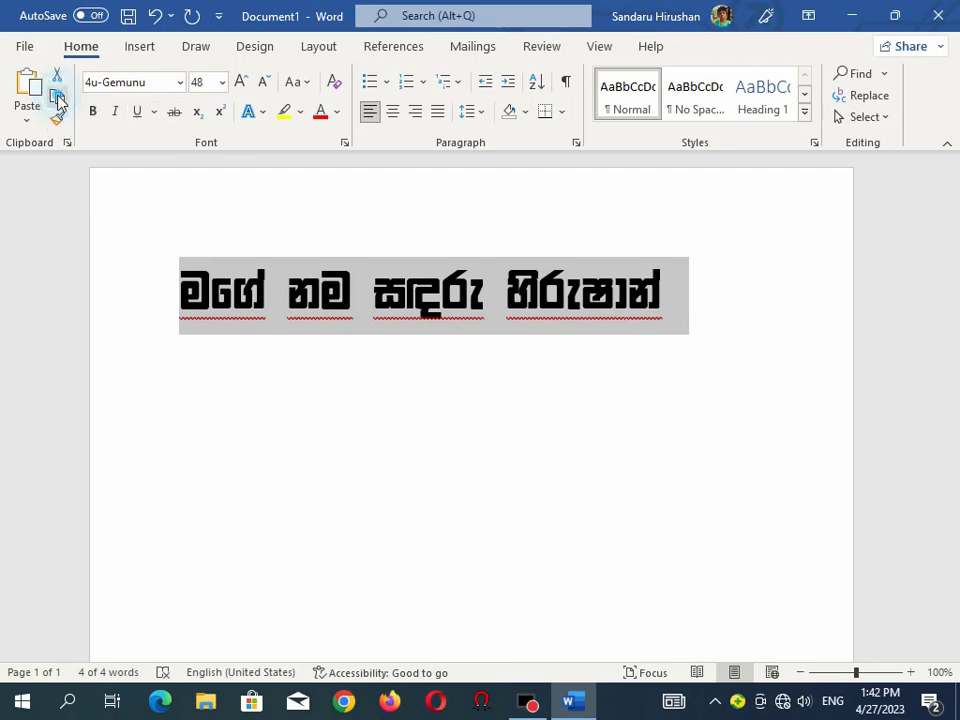
left_click(675, 295)
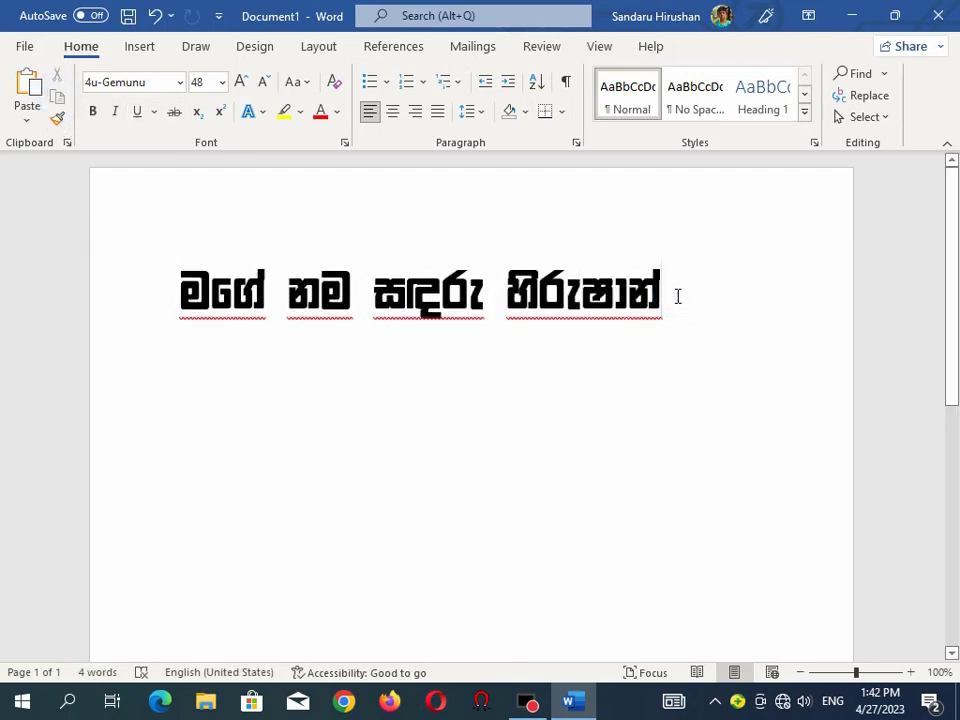
key("Return")
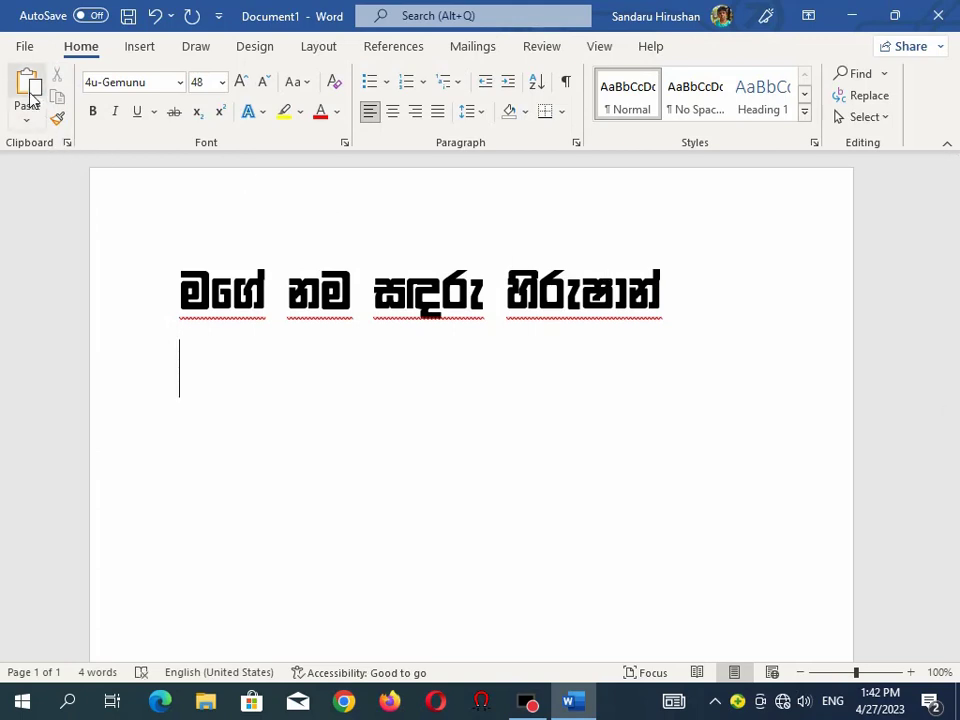
left_click(29, 92)
left_click(29, 92)
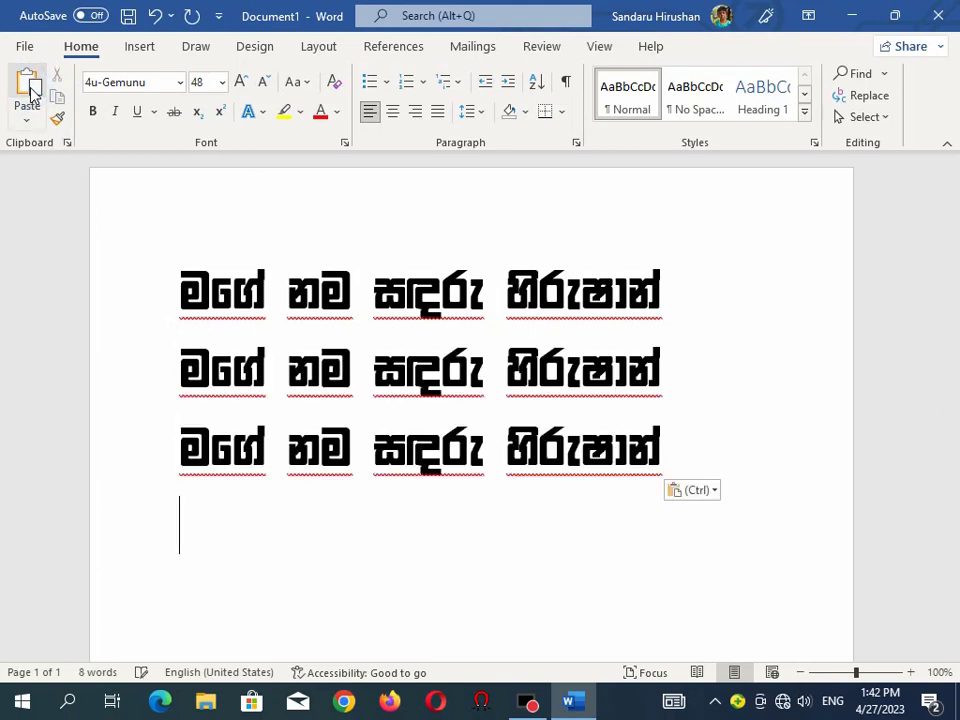
left_click(29, 92)
left_click(29, 92)
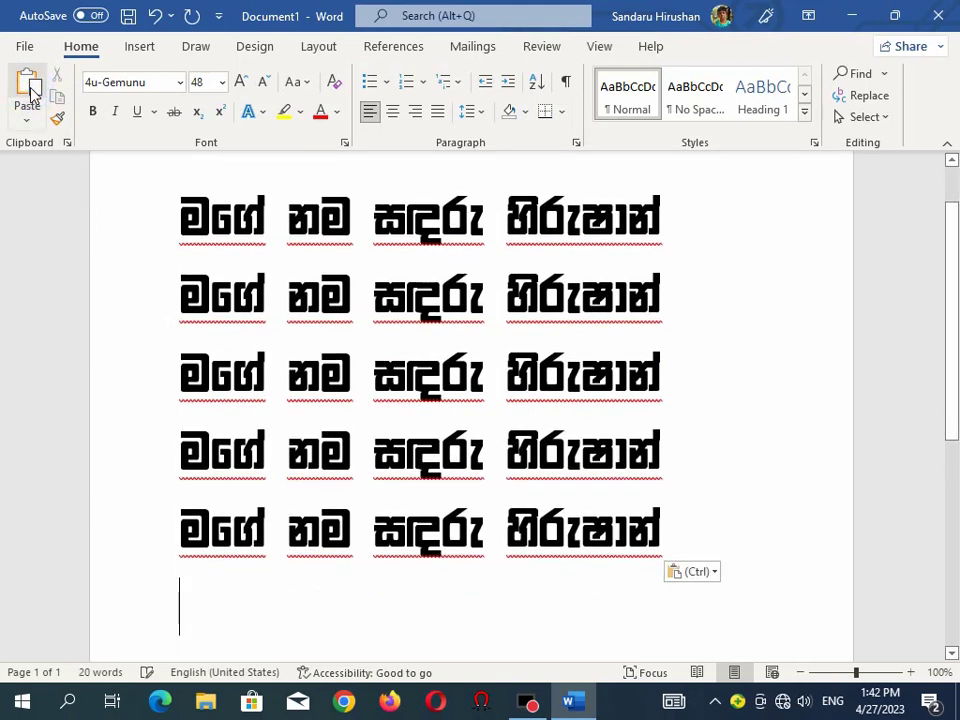
scroll(180, 312, "up", 2)
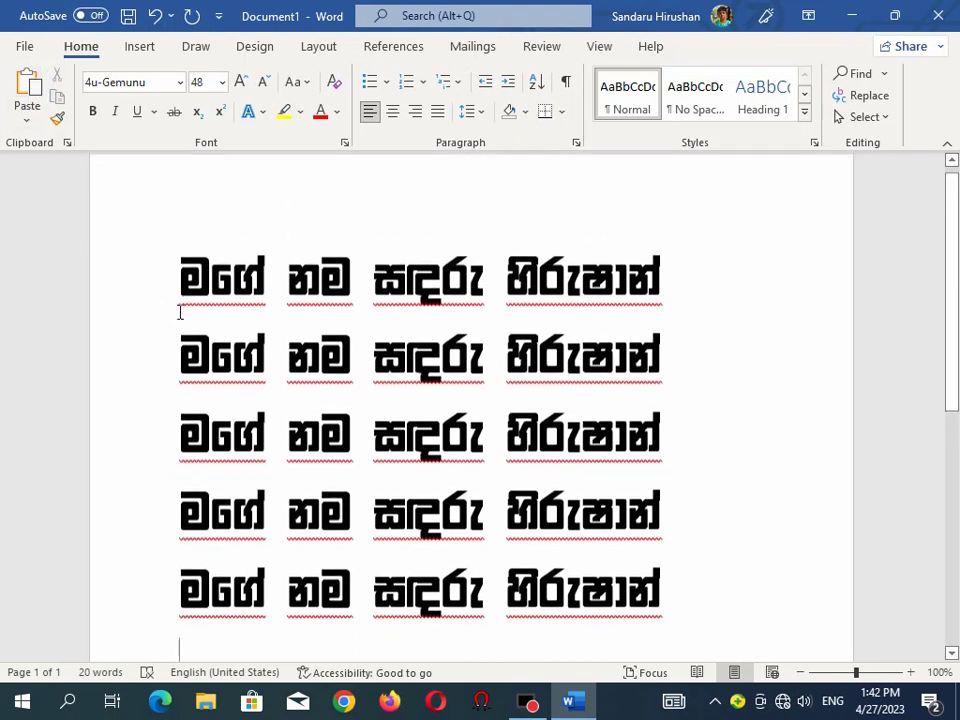
Select all five lines, apply a custom green font colour, then switch them to red
left_click_drag(663, 612, 192, 328)
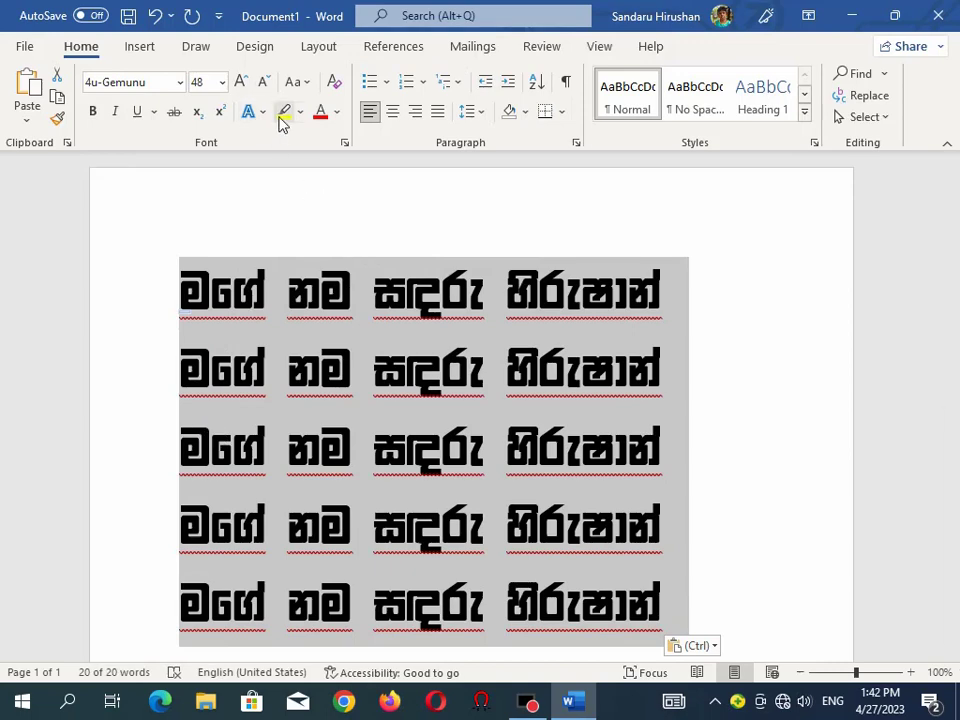
left_click(337, 114)
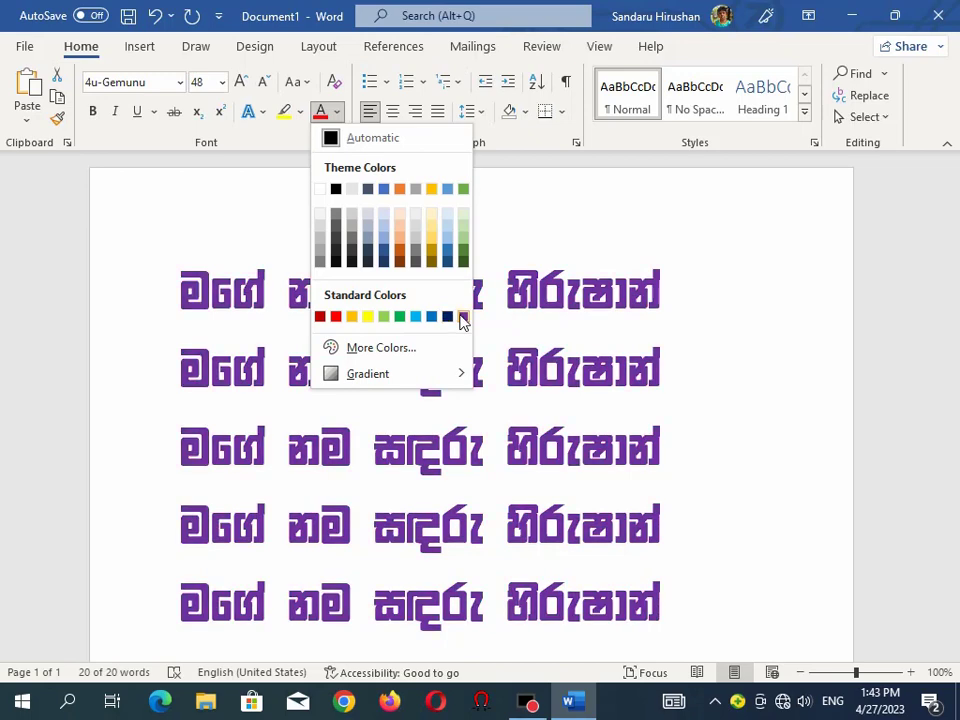
left_click(402, 349)
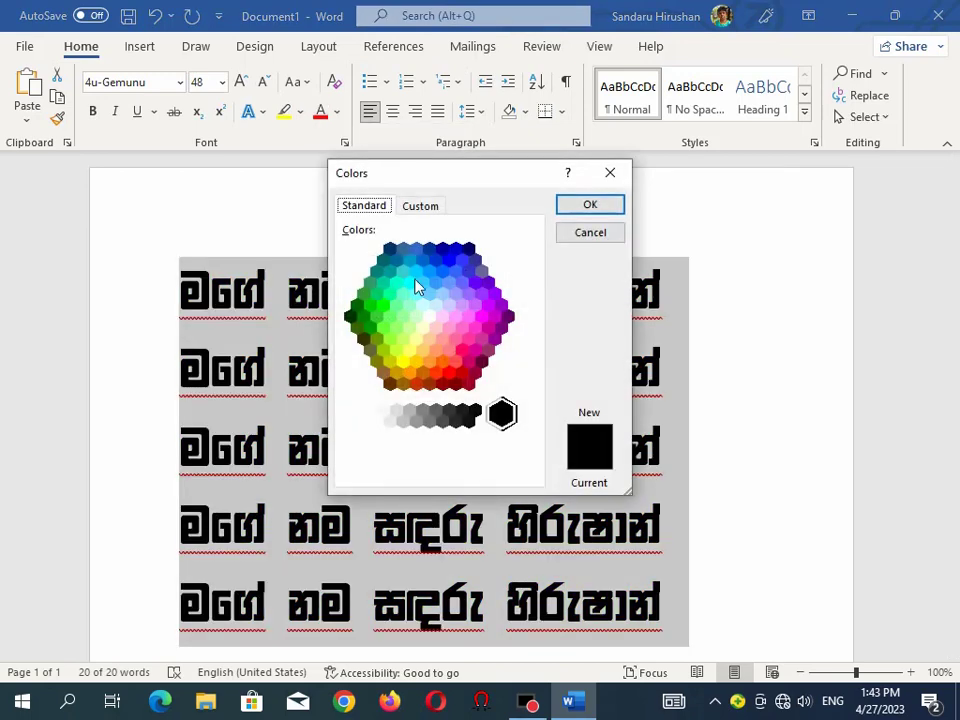
left_click(415, 296)
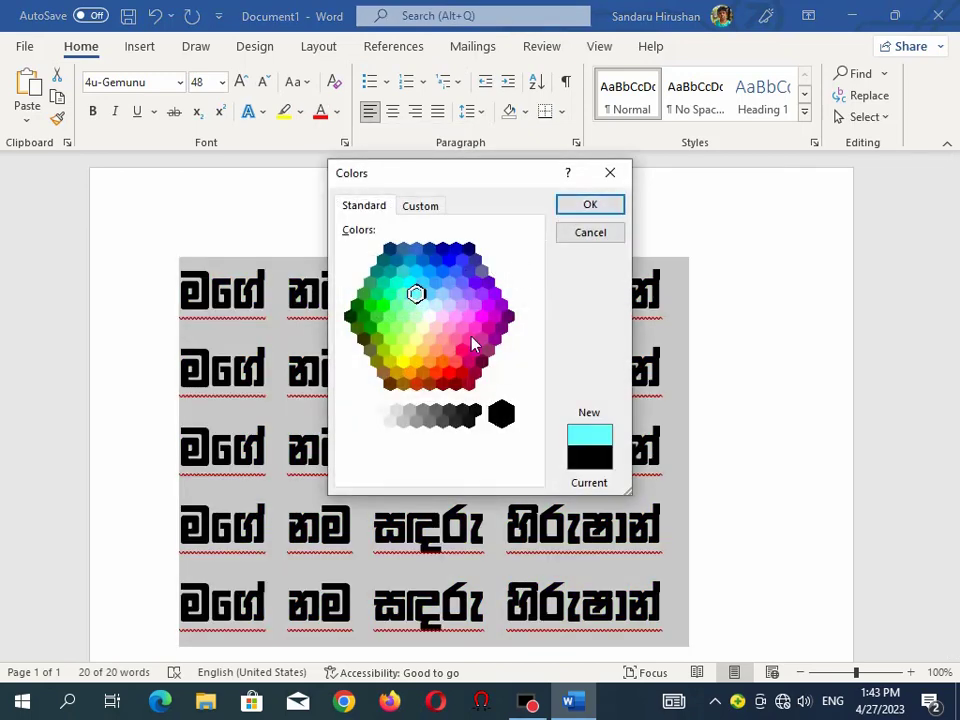
left_click(467, 337)
left_click(433, 348)
left_click(401, 336)
left_click(384, 326)
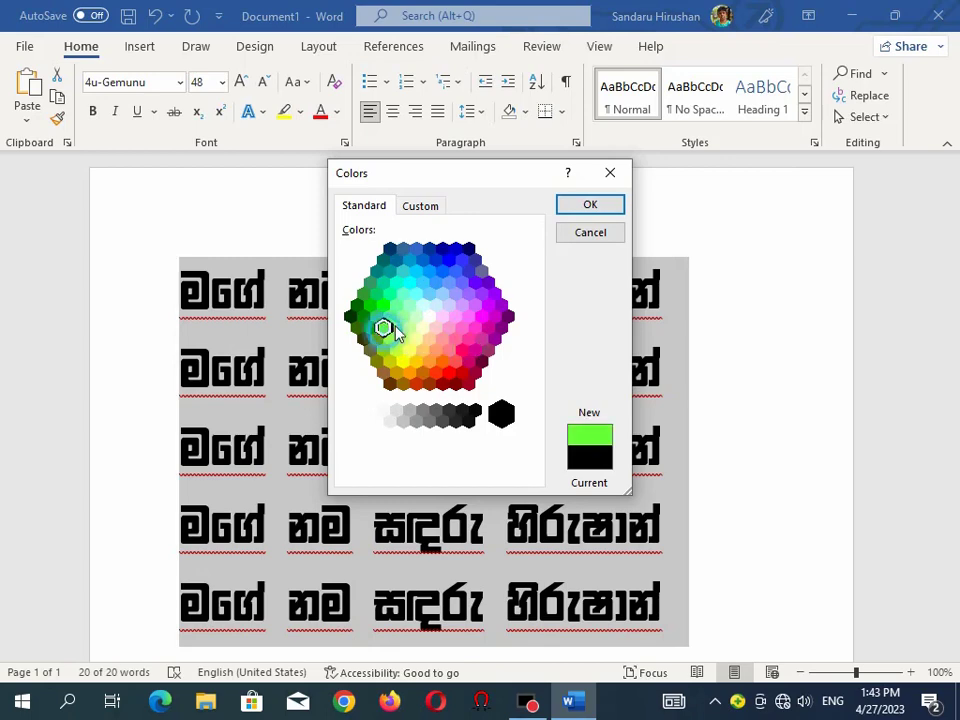
left_click(588, 208)
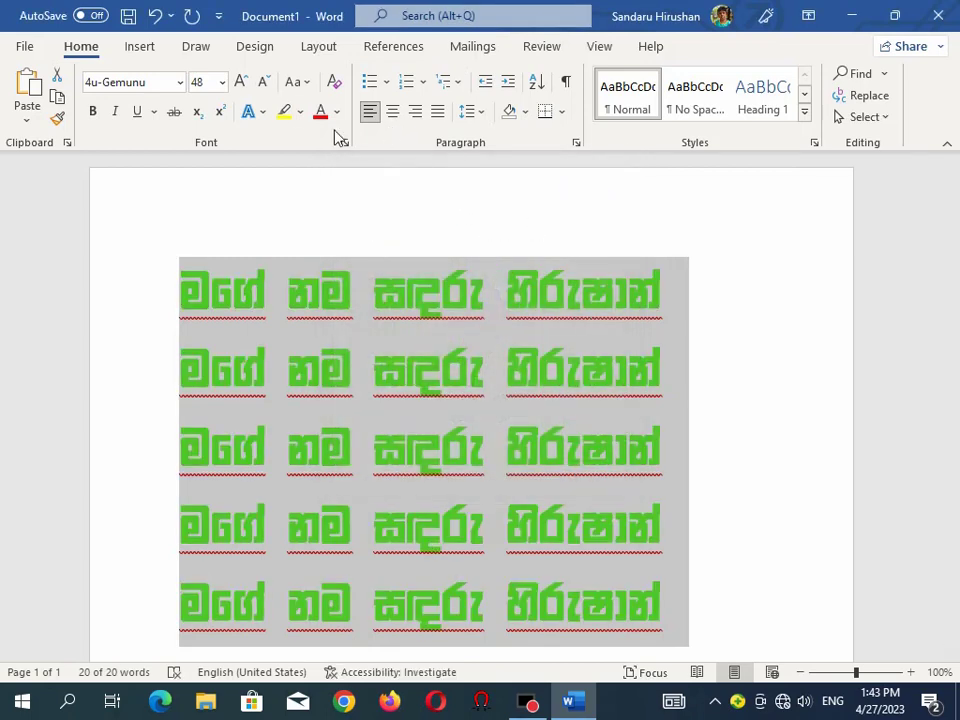
left_click(326, 112)
Colour the five Sinhala lines dark blue from More Colors
left_click(338, 112)
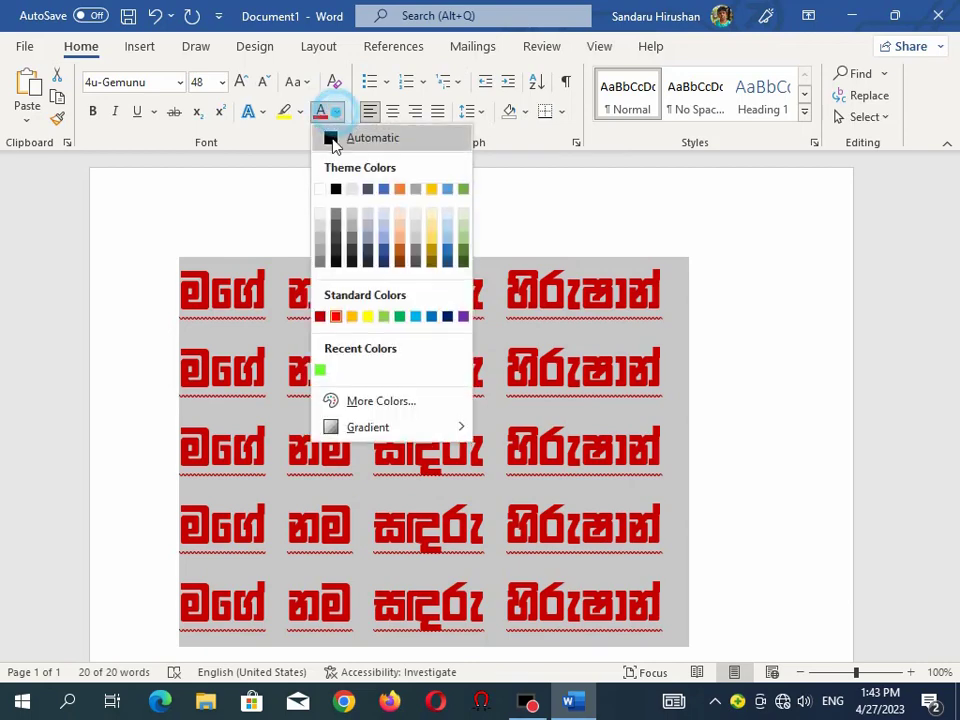
left_click(368, 400)
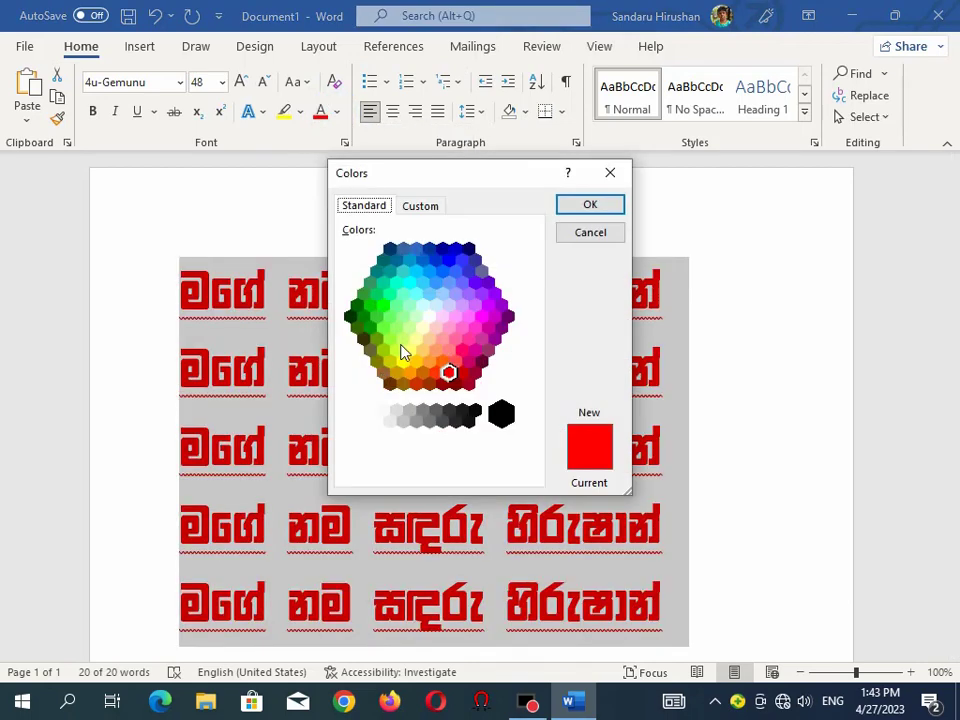
left_click(447, 259)
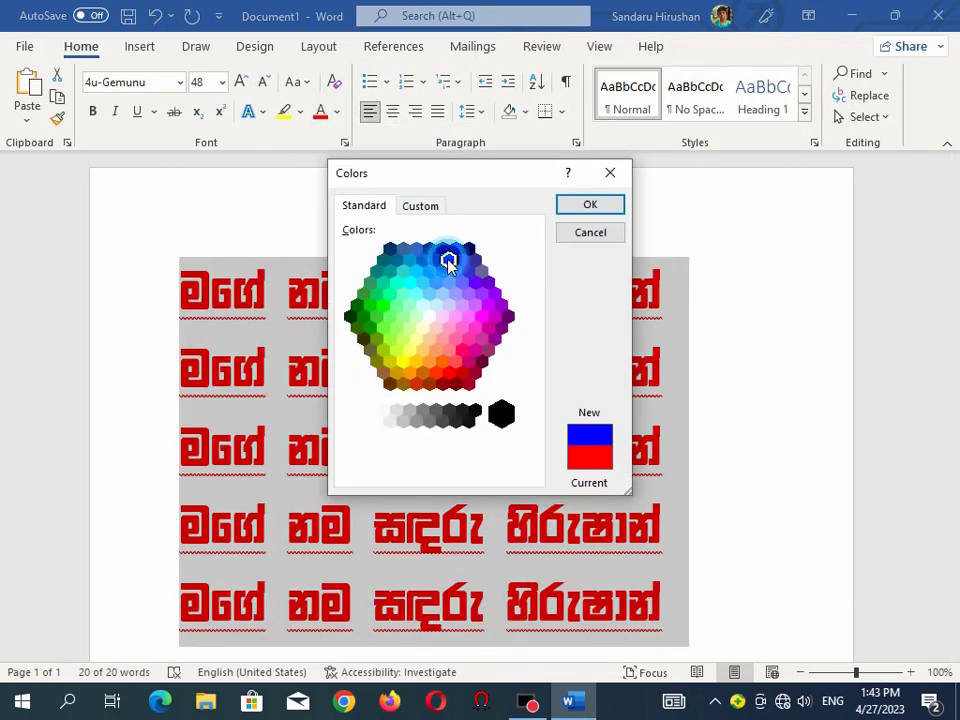
left_click(562, 204)
Apply the custom bright green #13ED56 to the five lines
left_click(337, 112)
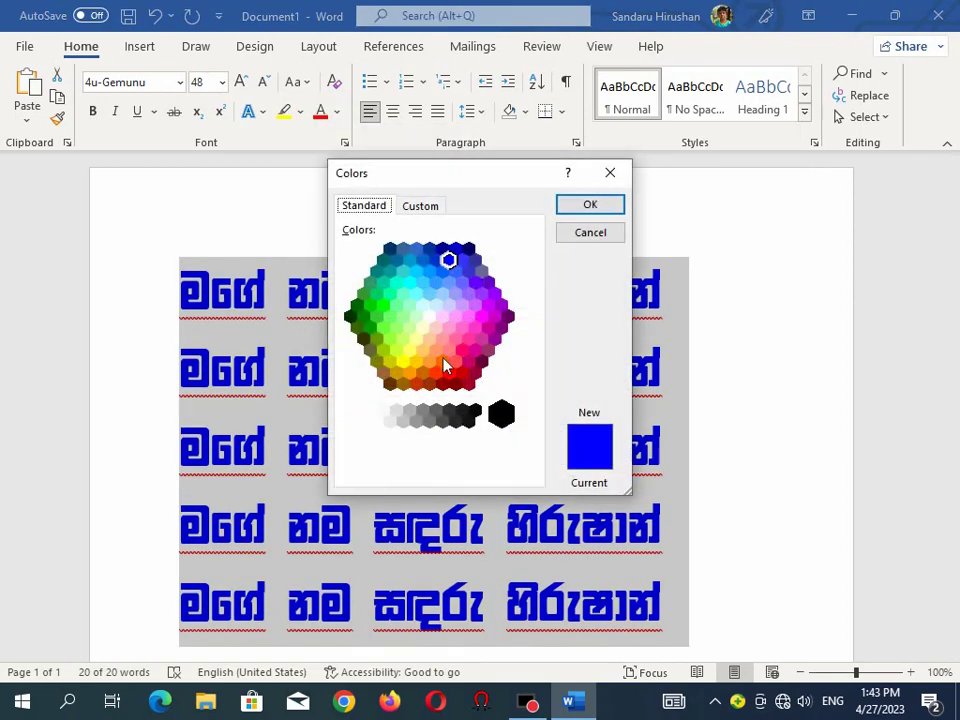
left_click(430, 206)
left_click(399, 291)
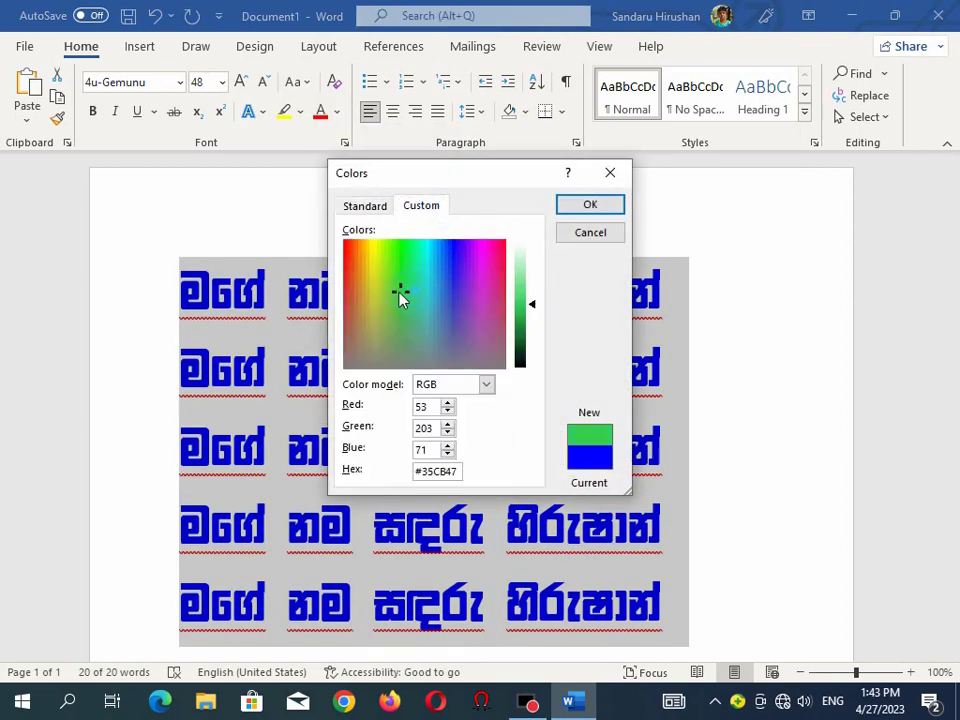
mouse_move(358, 277)
left_mouse_down()
mouse_move(420, 322)
mouse_move(377, 295)
left_mouse_up()
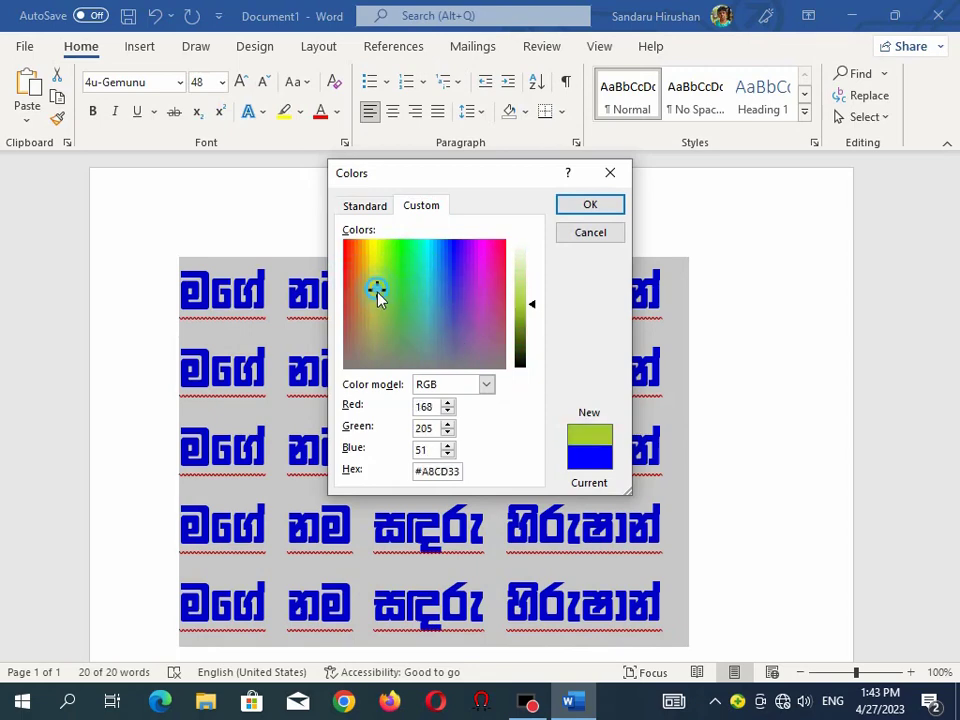
left_click(404, 258)
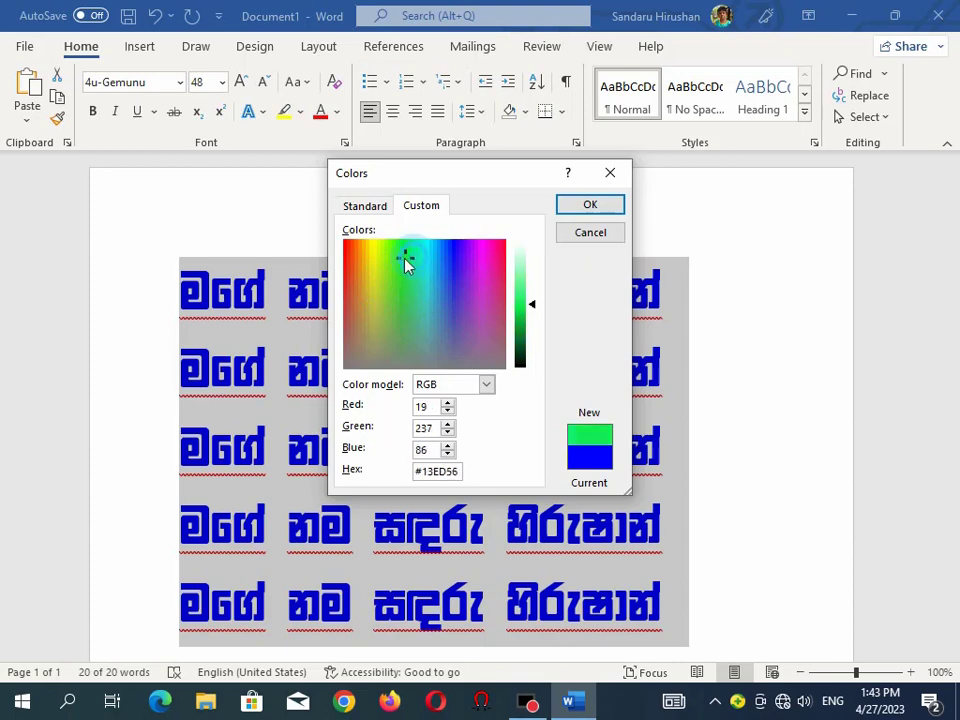
left_click(568, 205)
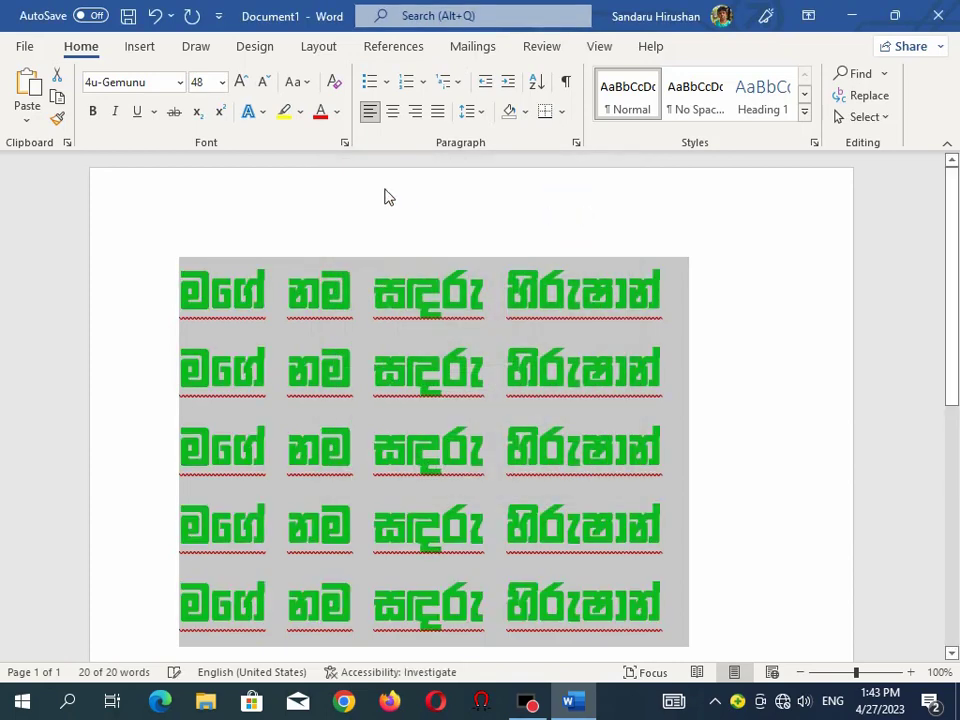
left_click(337, 112)
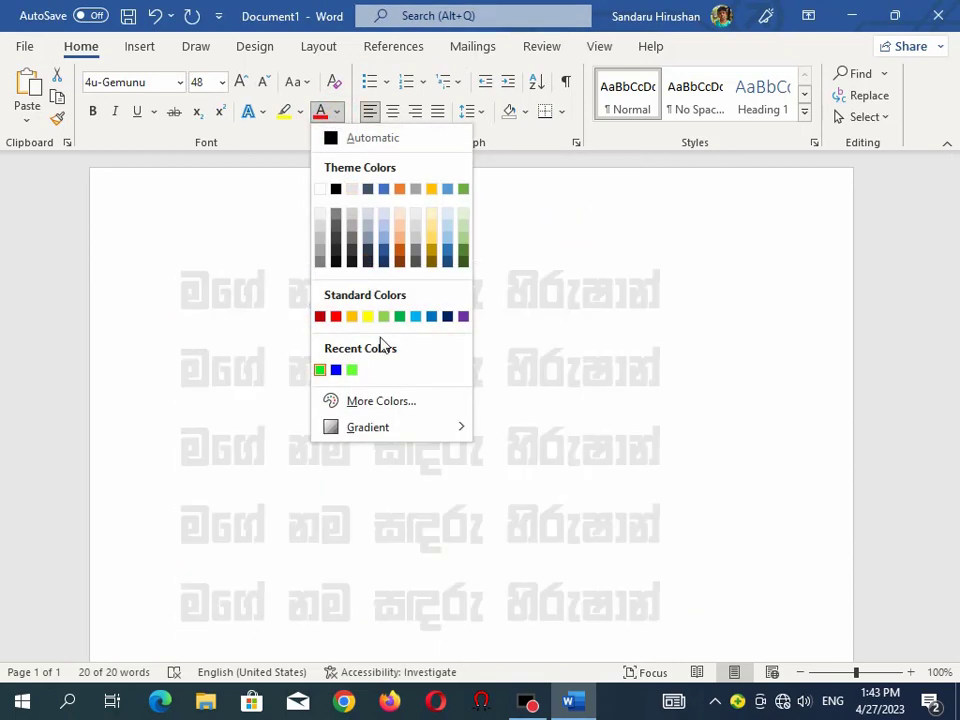
left_click(372, 428)
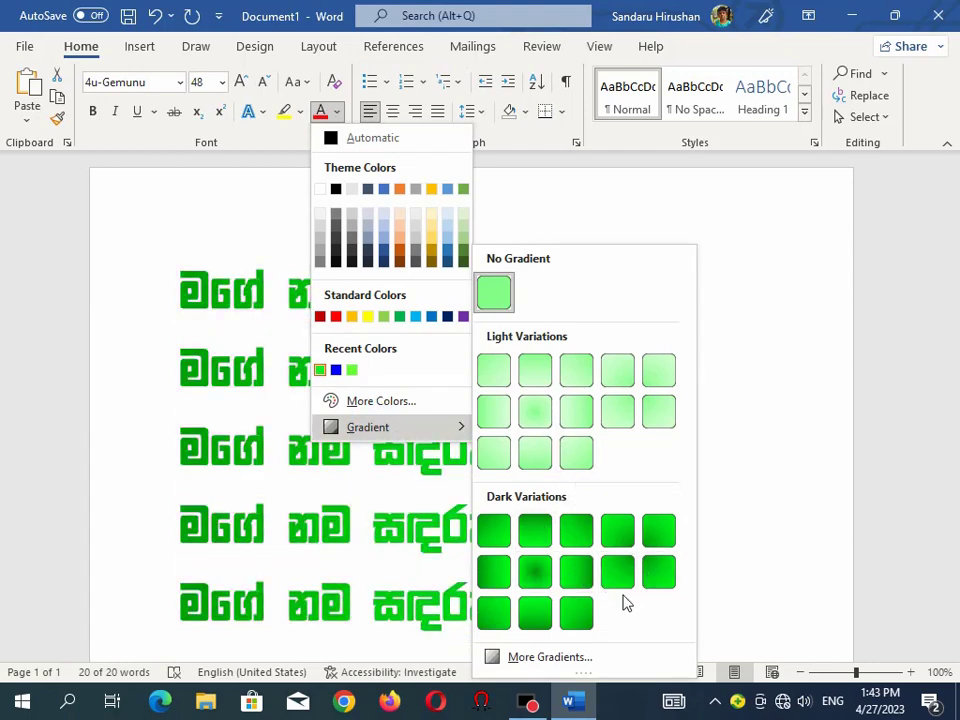
left_click(549, 657)
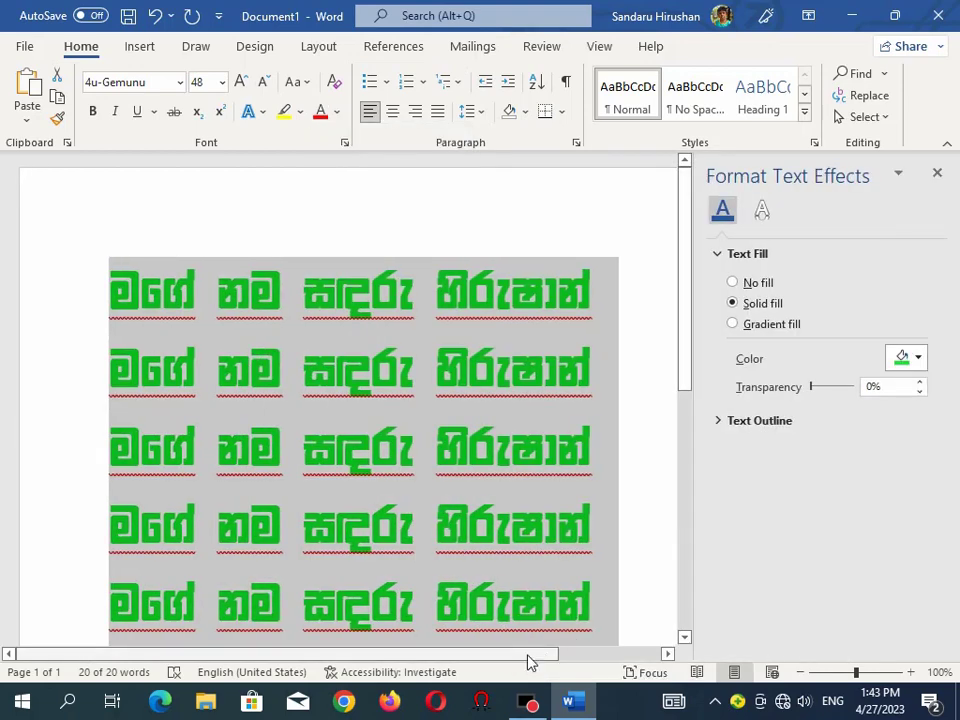
left_click_drag(530, 662, 542, 660)
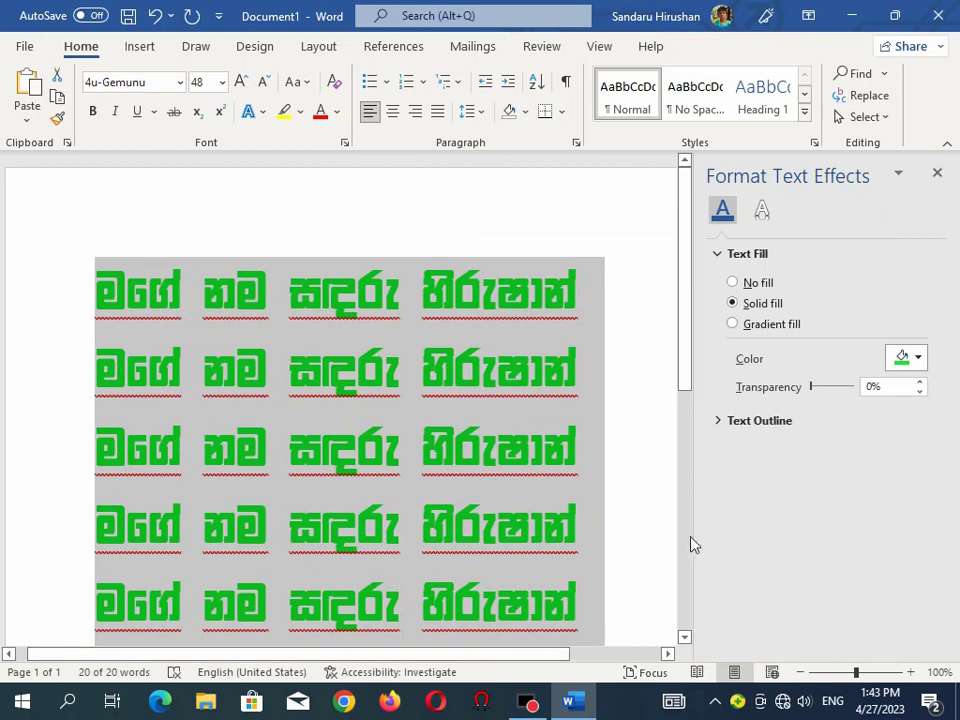
Switch the text fill to a gradient and remove its extra stops
left_click(770, 327)
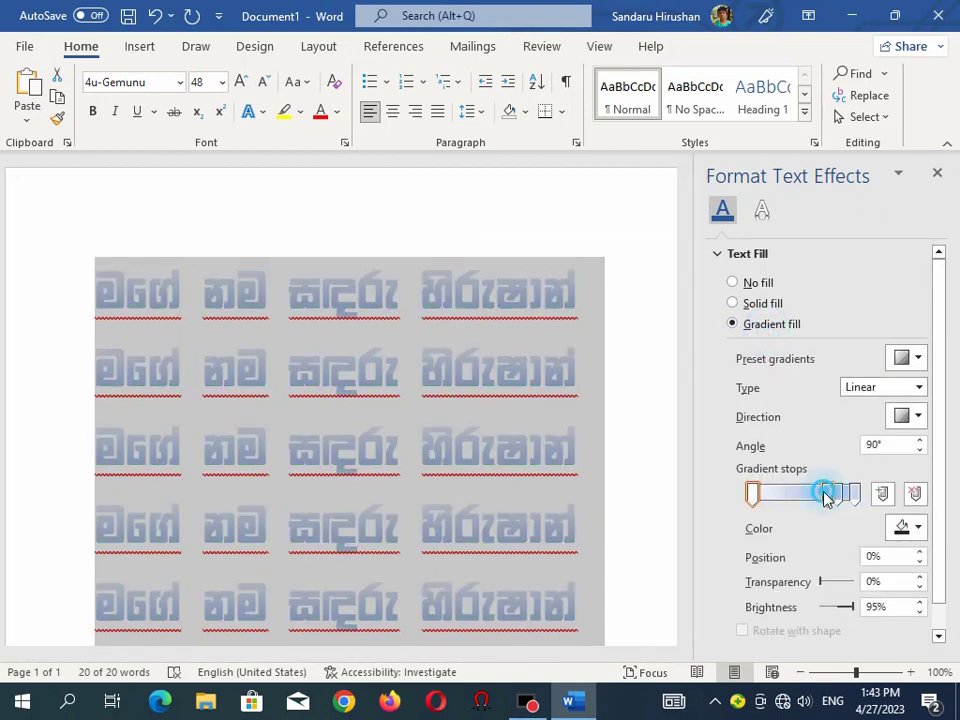
left_click_drag(824, 493, 793, 493)
left_click(912, 495)
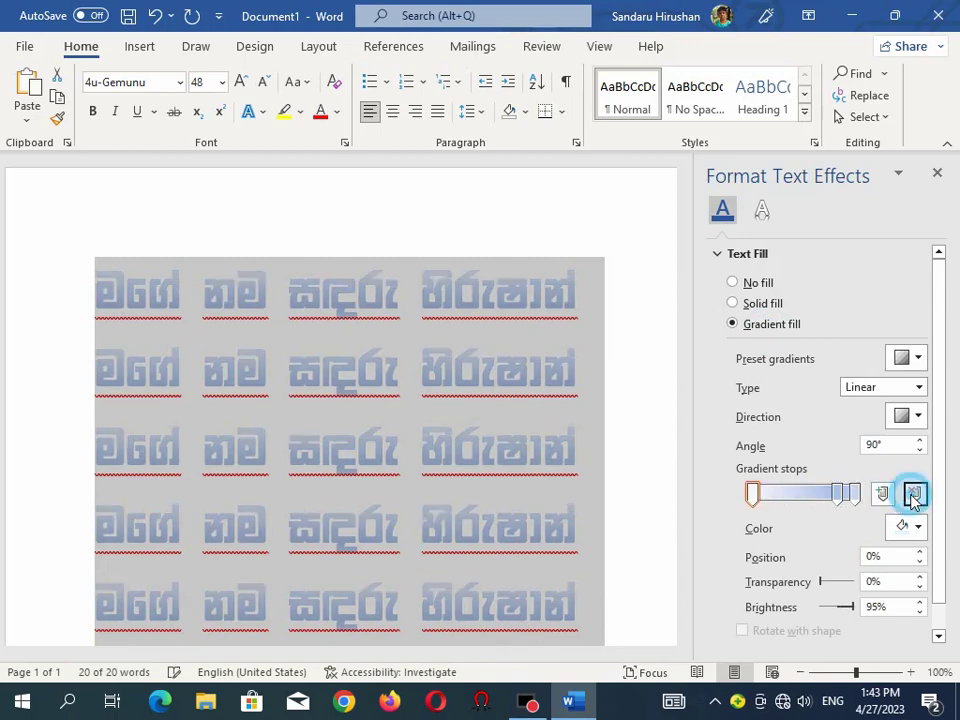
left_click(912, 495)
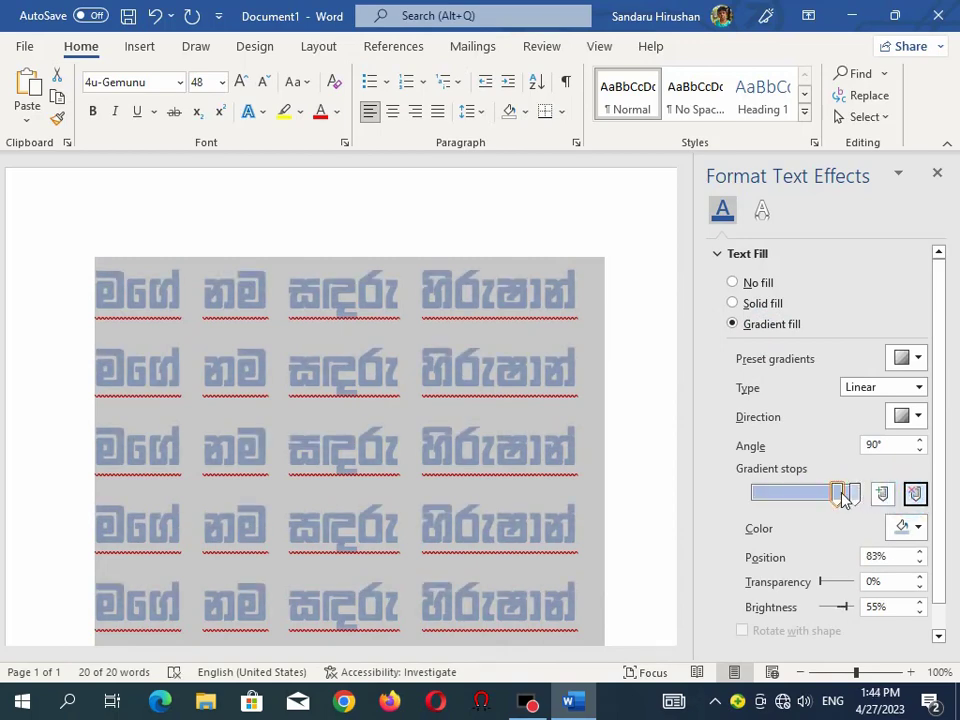
left_click_drag(838, 494, 754, 494)
Arrange the gradient so four stops sit at 0%, 30%, 62% and 100%
left_click(914, 496)
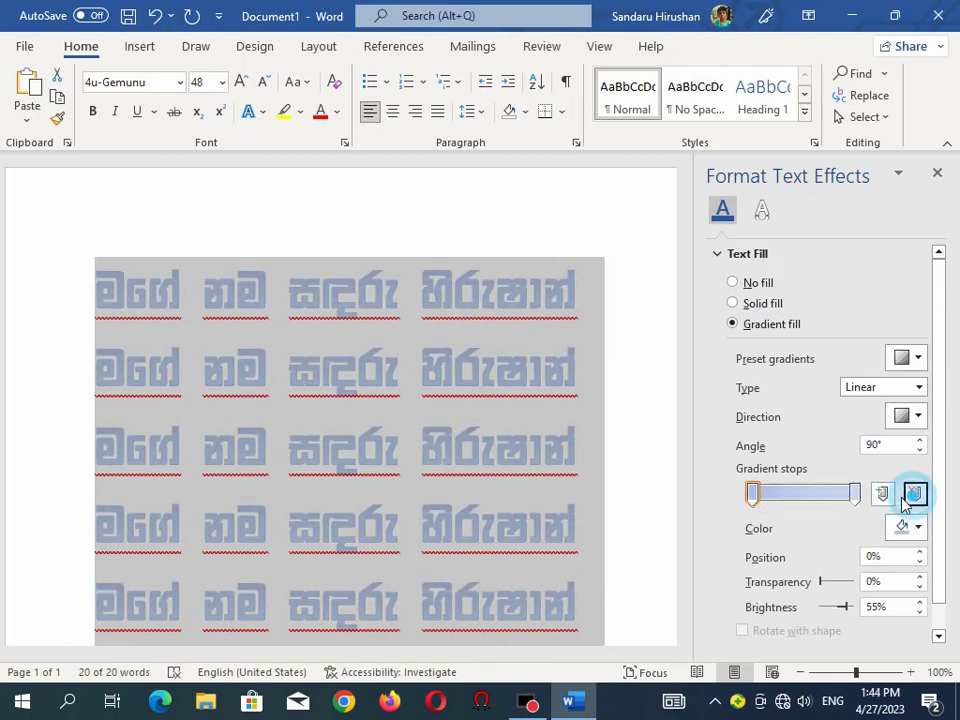
left_click(882, 495)
left_click(882, 495)
left_click(884, 496)
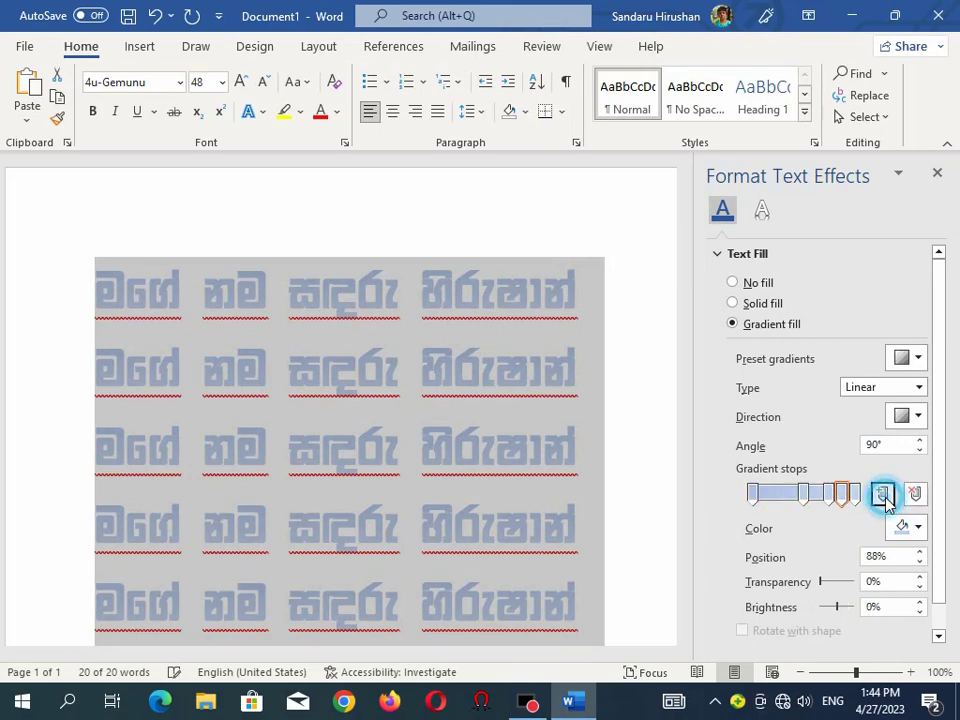
left_click(884, 496)
left_click(914, 494)
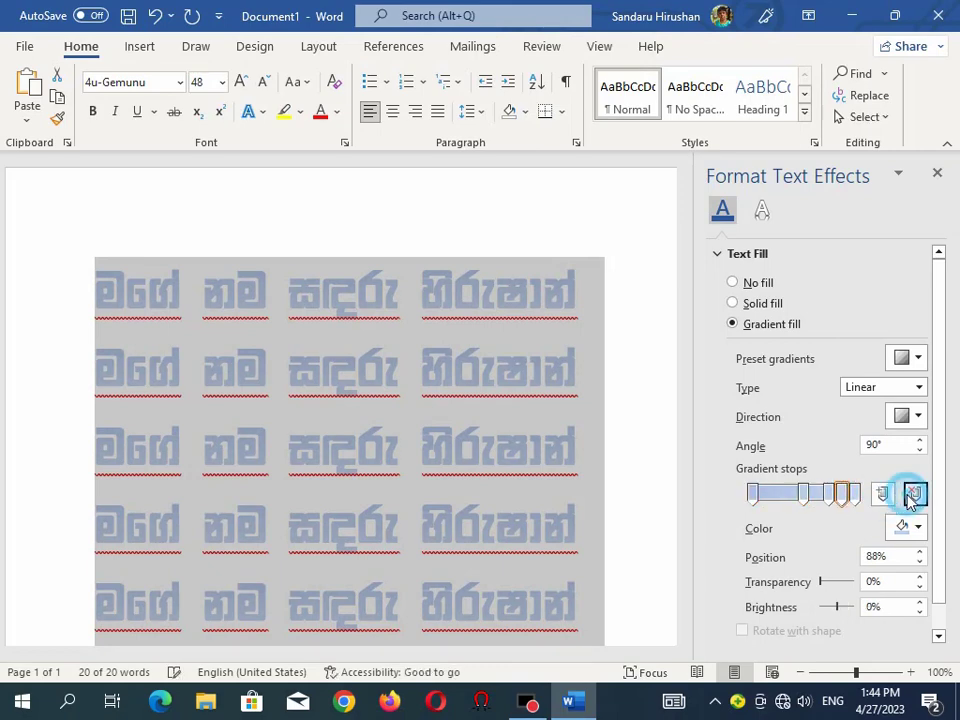
left_click(914, 494)
mouse_move(803, 494)
left_mouse_down()
mouse_move(785, 496)
mouse_move(815, 494)
left_mouse_up()
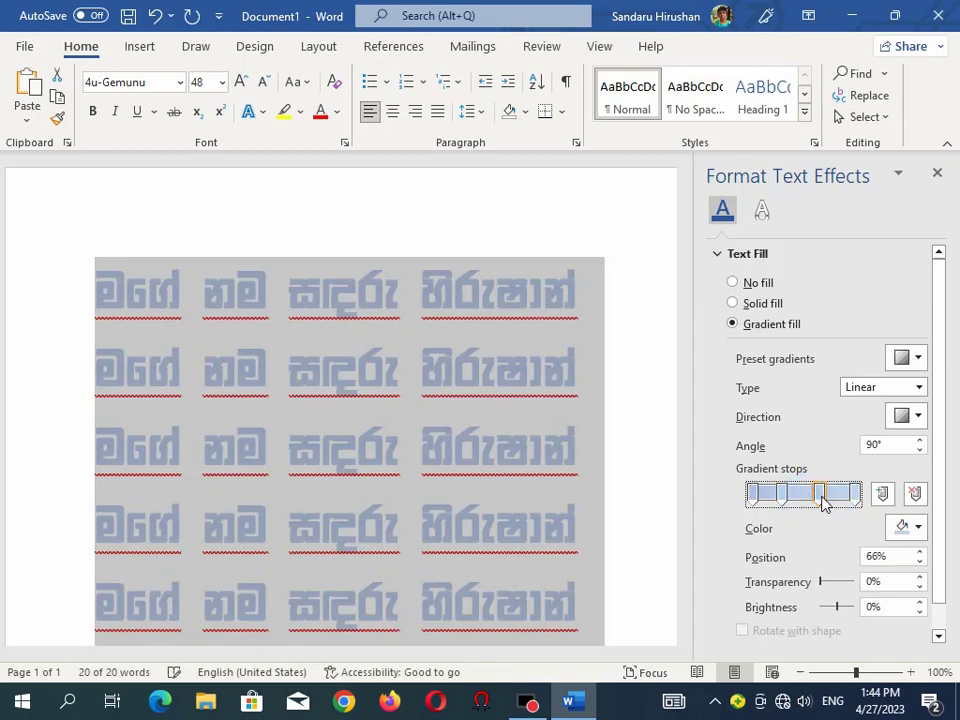
left_click(783, 494)
left_click(755, 499)
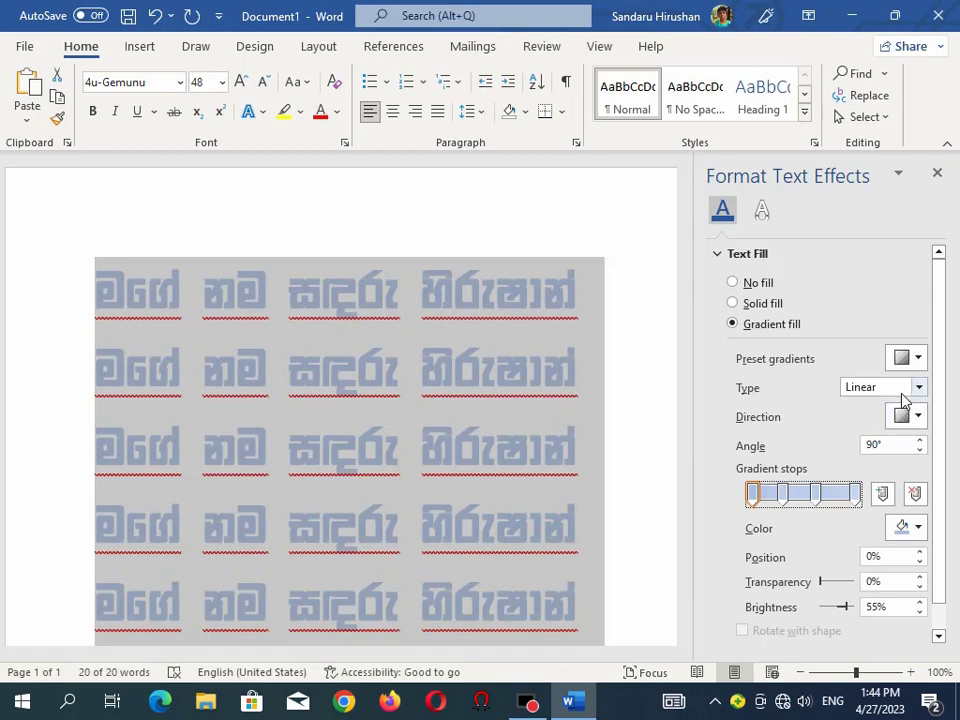
Recolour the four gradient stops green, blue, gold and red in turn
left_click(901, 530)
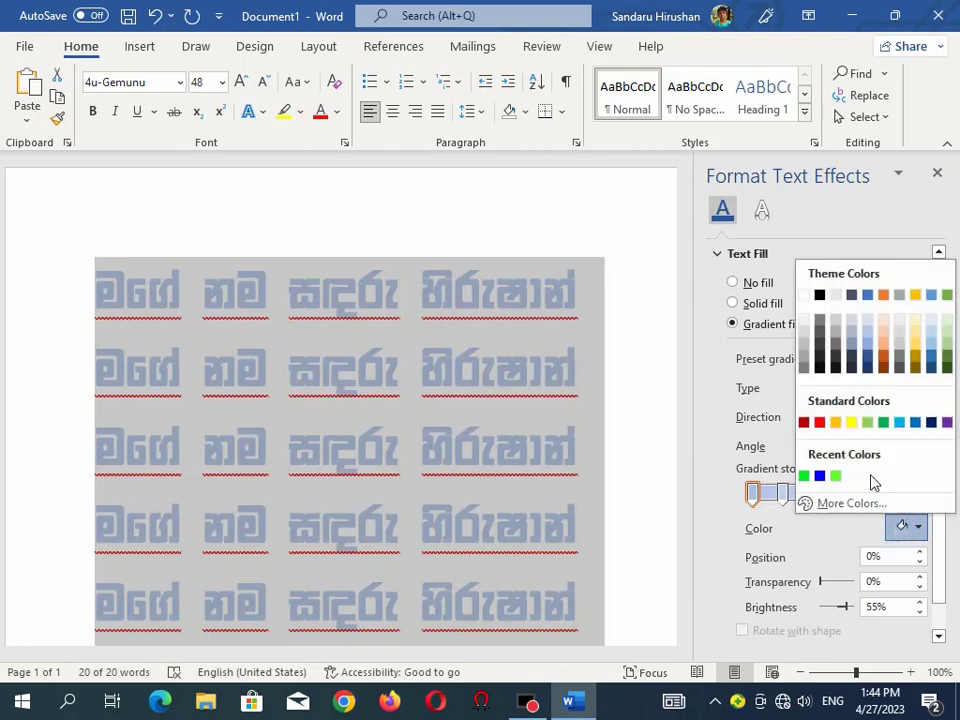
left_click(837, 475)
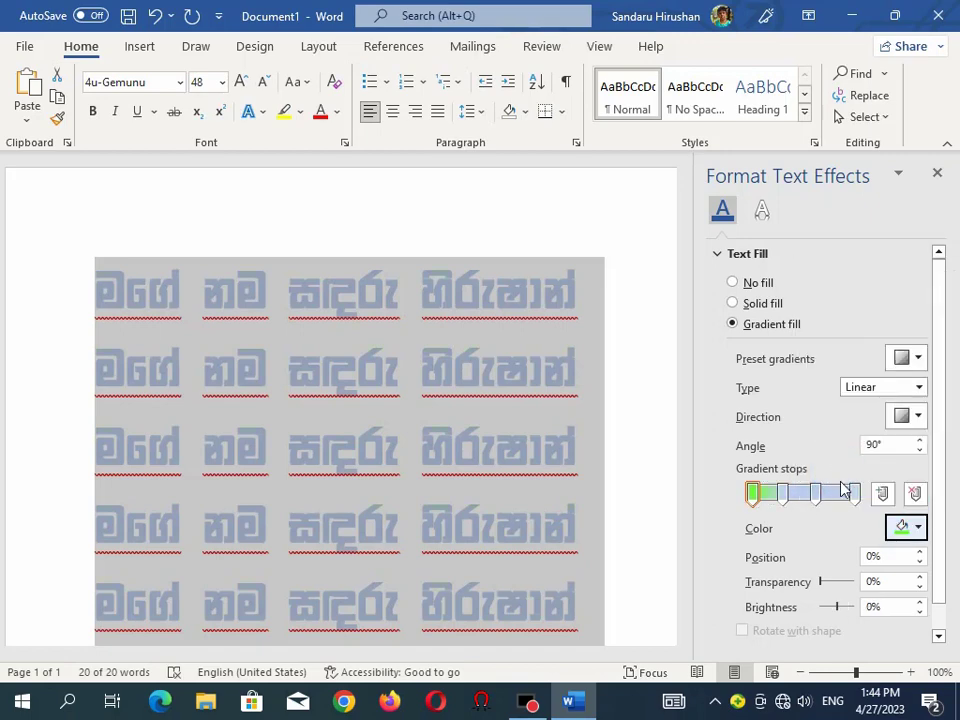
left_click(787, 497)
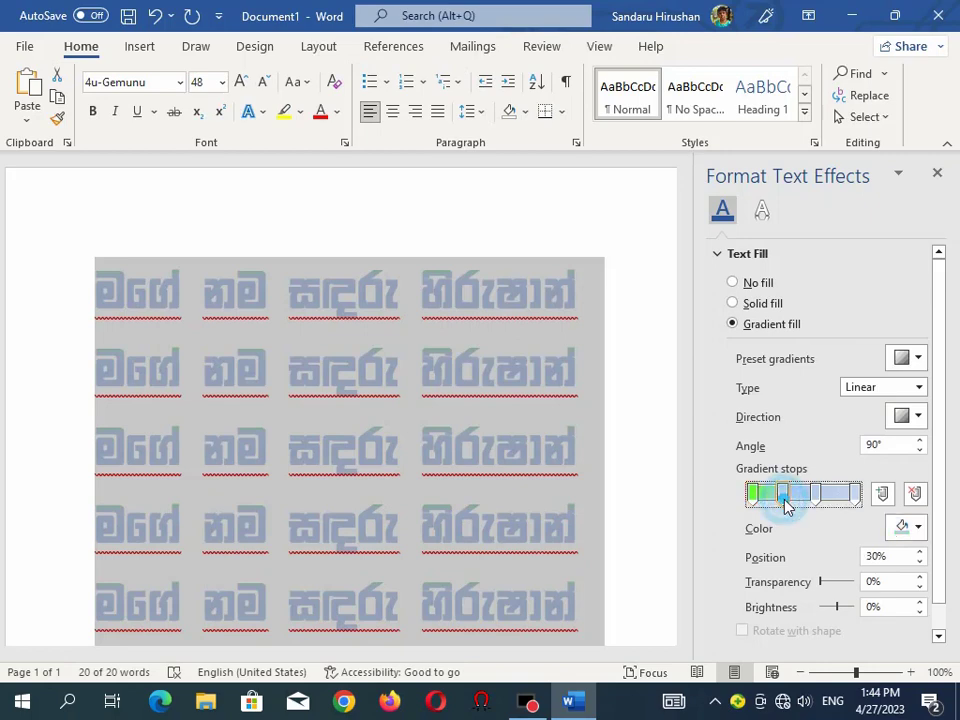
left_click(901, 530)
left_click(836, 476)
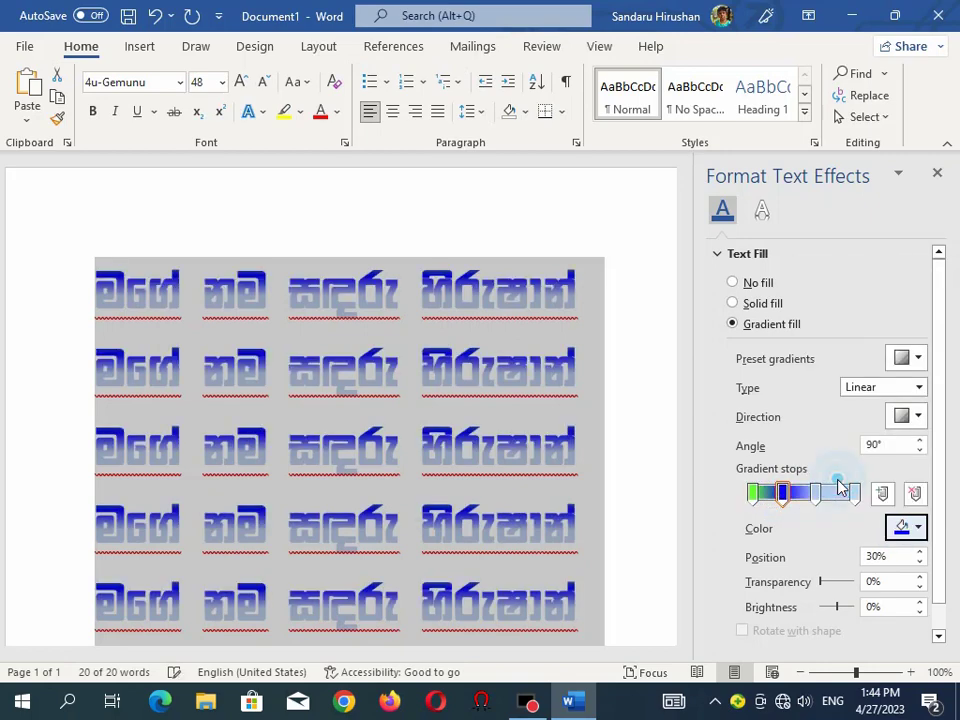
left_click(820, 492)
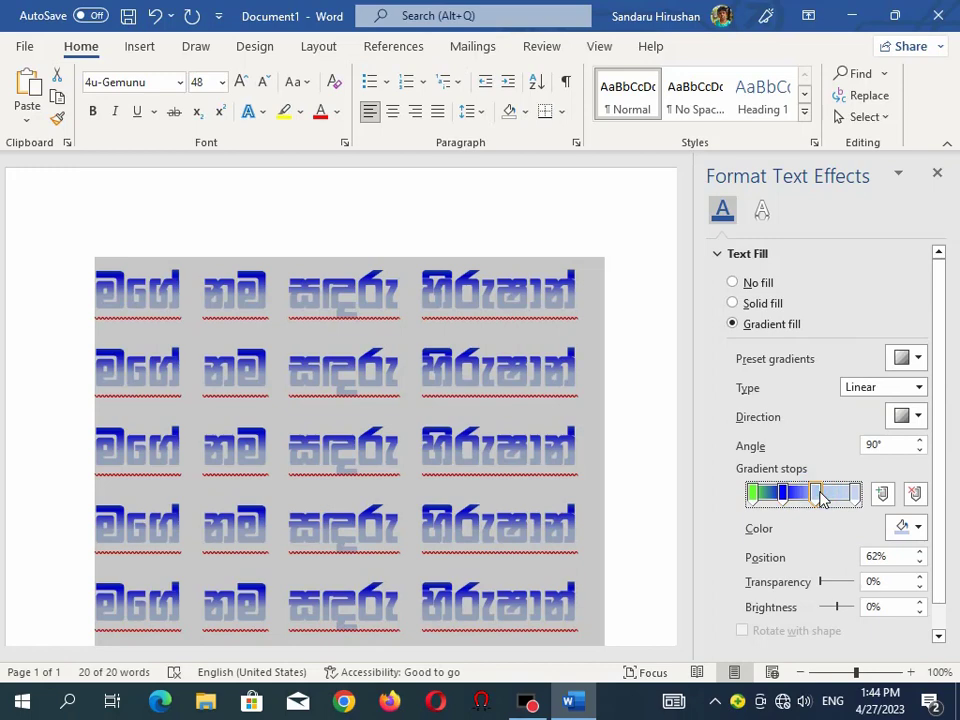
left_click(899, 530)
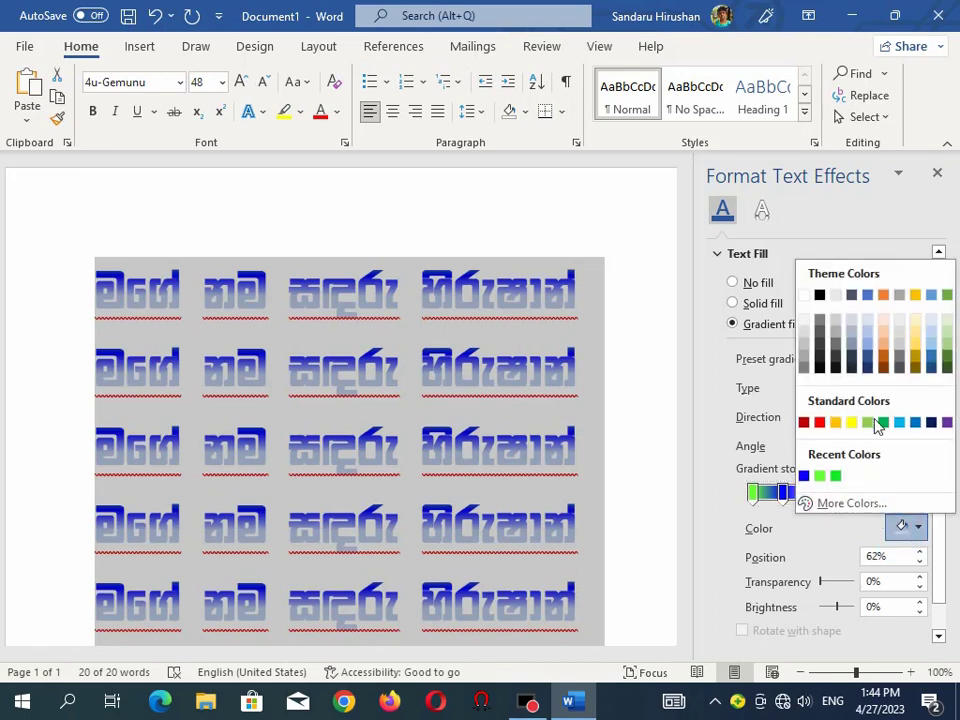
left_click(914, 358)
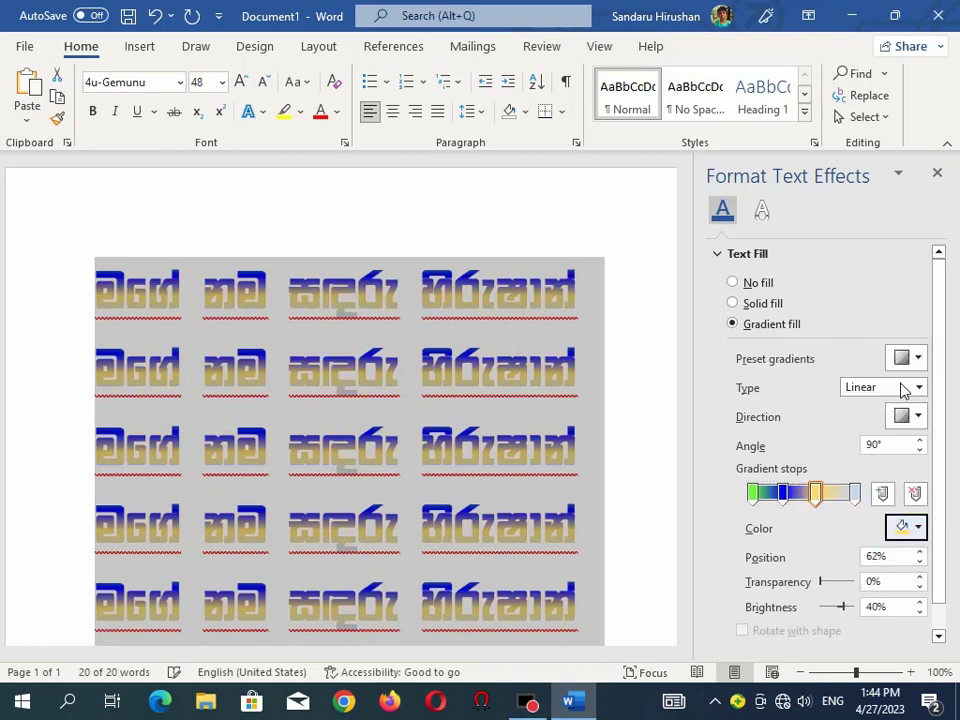
left_click(855, 493)
left_click(915, 528)
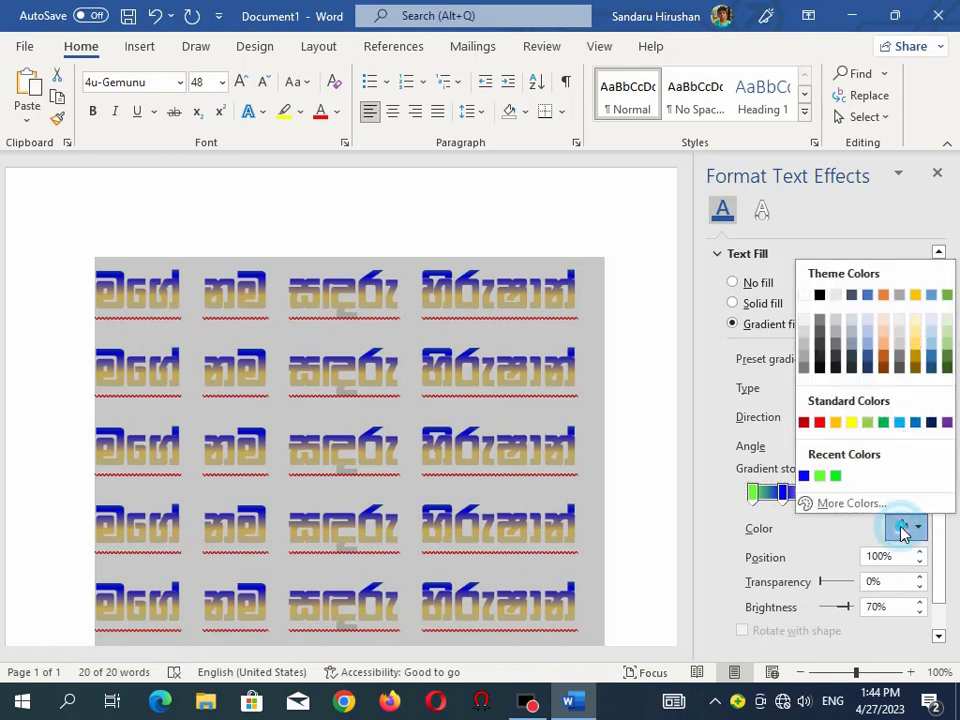
left_click(819, 422)
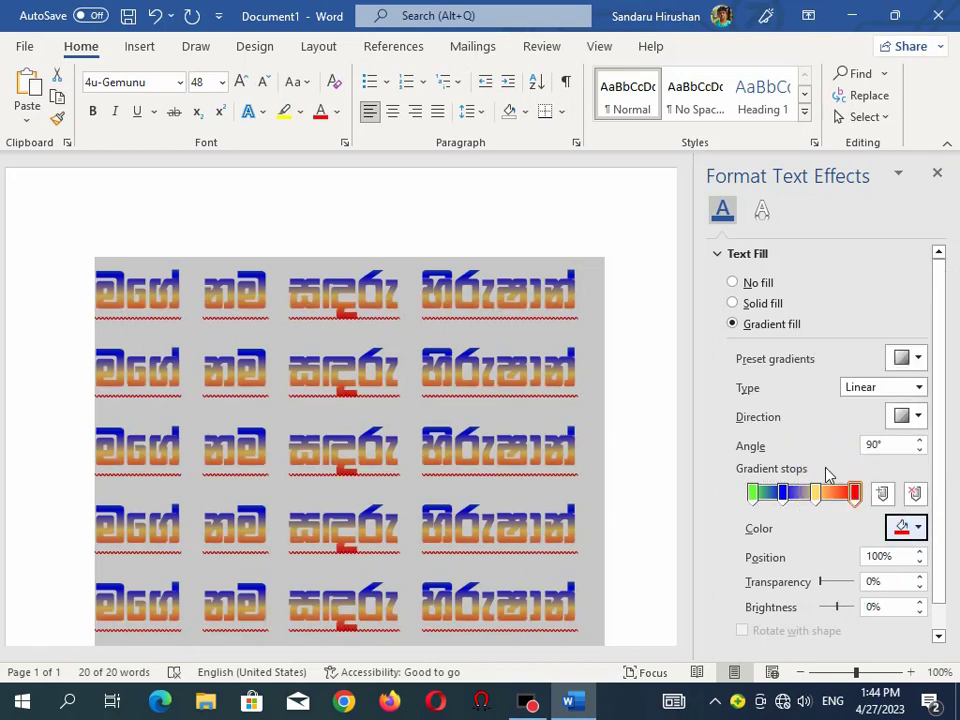
Adjust the text gradient angle, trying 60° and 10° before settling on 70°
left_click(920, 451)
left_click(920, 451)
left_click(920, 451)
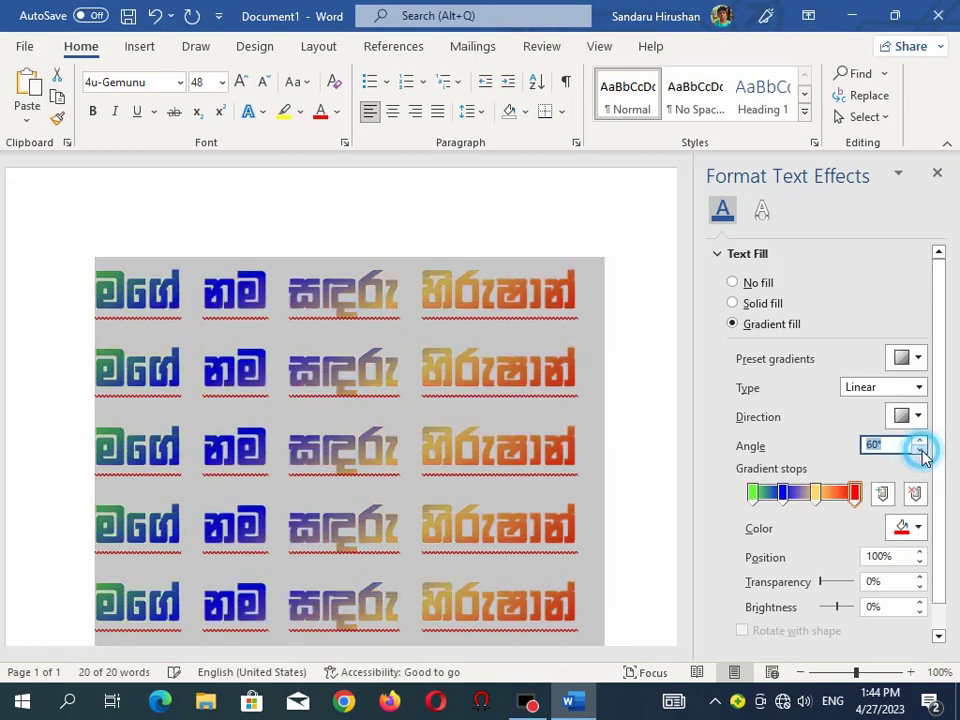
left_click(920, 451)
left_click(920, 451)
left_click(920, 451)
left_click(920, 451)
left_click(920, 451)
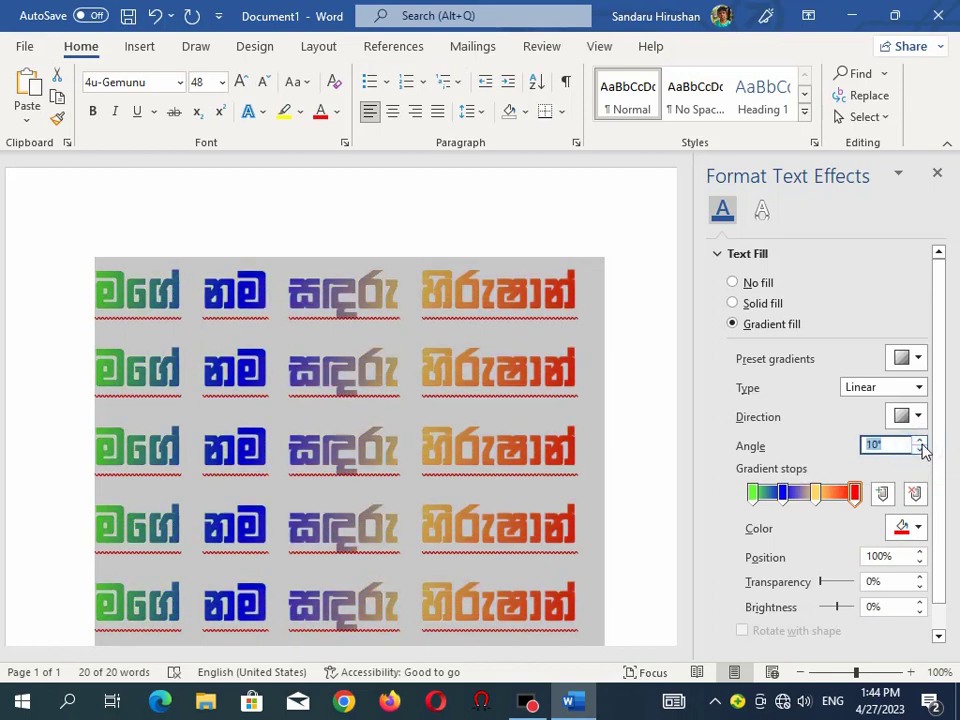
left_click(920, 451)
left_click(920, 451)
left_click(920, 451)
left_click(920, 451)
left_click(920, 451)
left_click(920, 451)
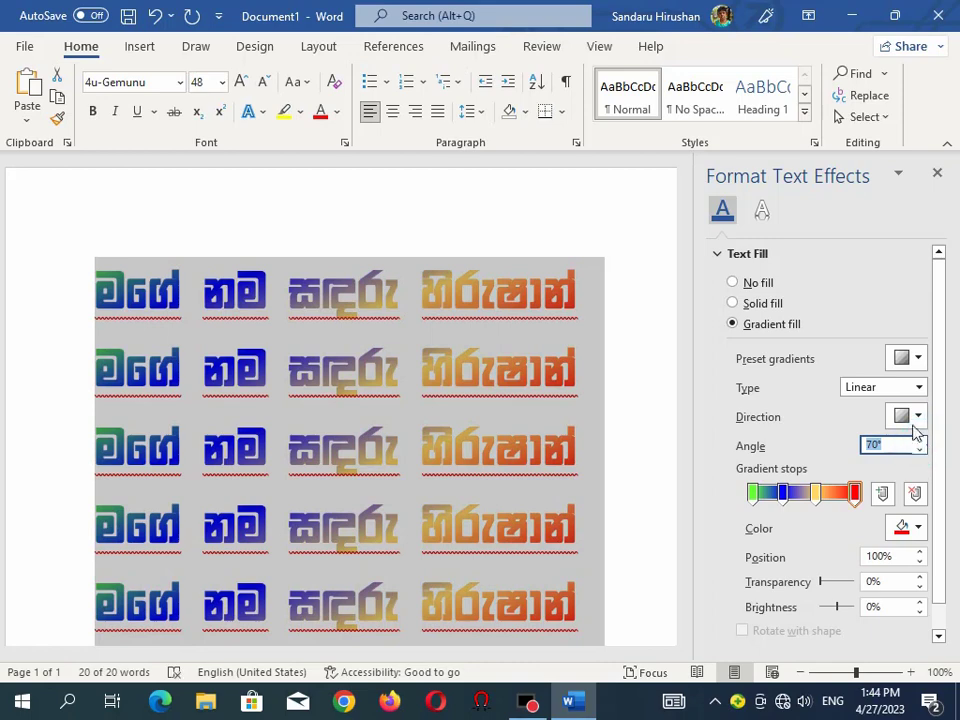
Try several gradient direction presets, ending with the diagonal 315° direction
left_click(918, 417)
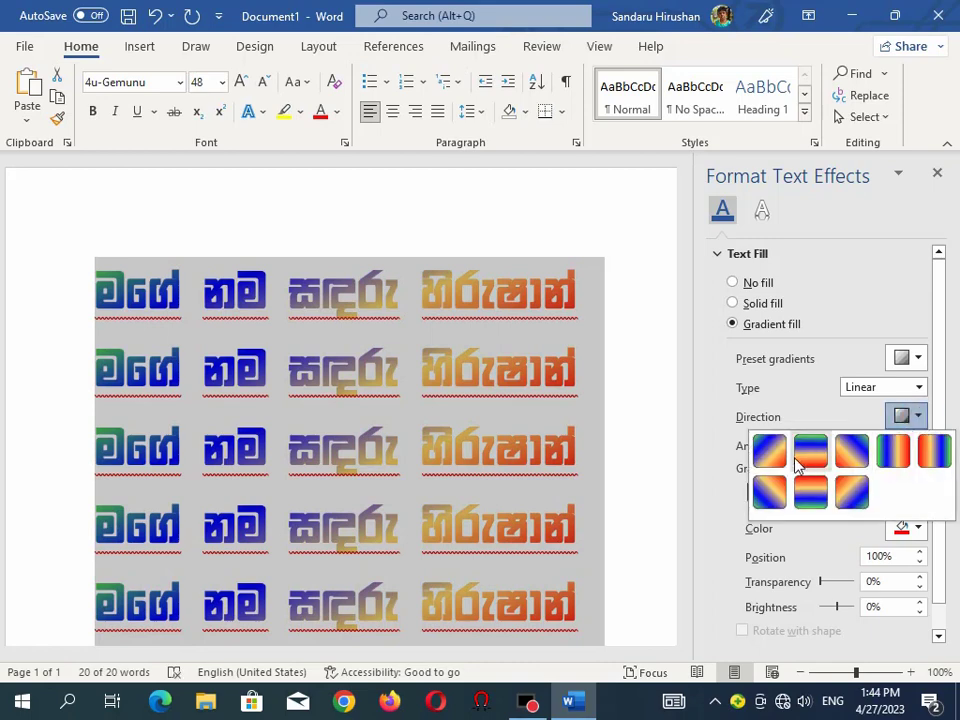
left_click(808, 458)
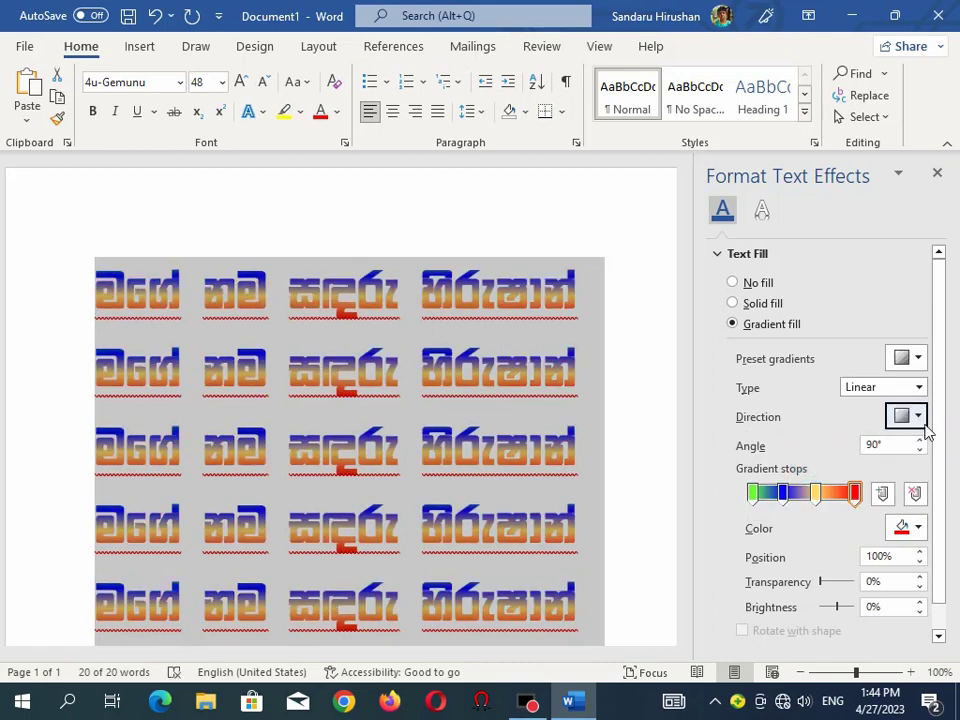
left_click(924, 424)
left_click(850, 488)
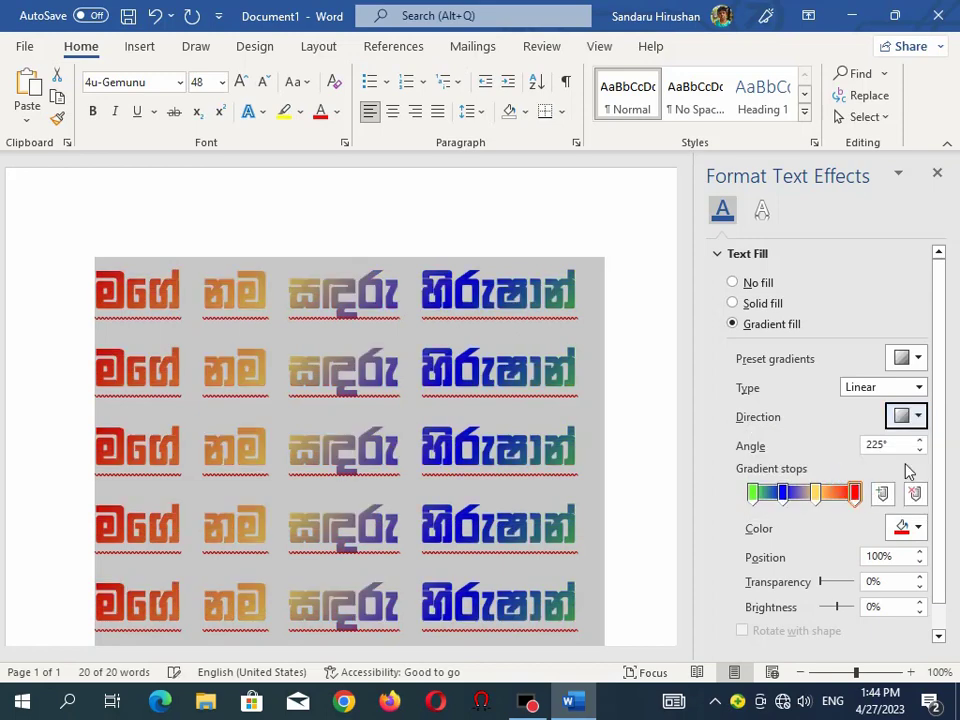
left_click(918, 417)
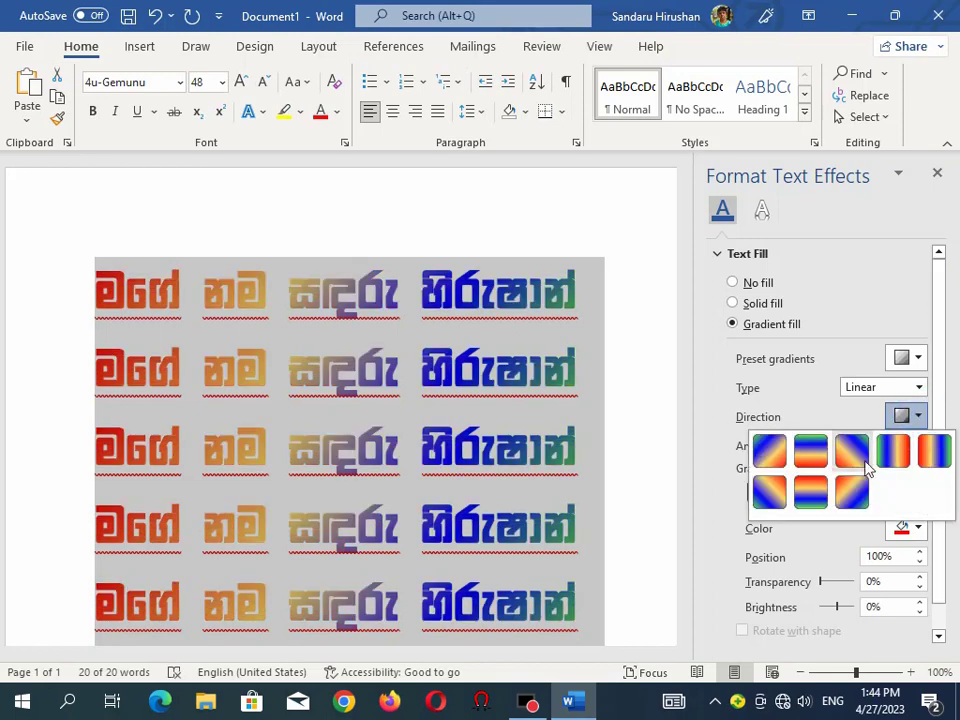
left_click(895, 457)
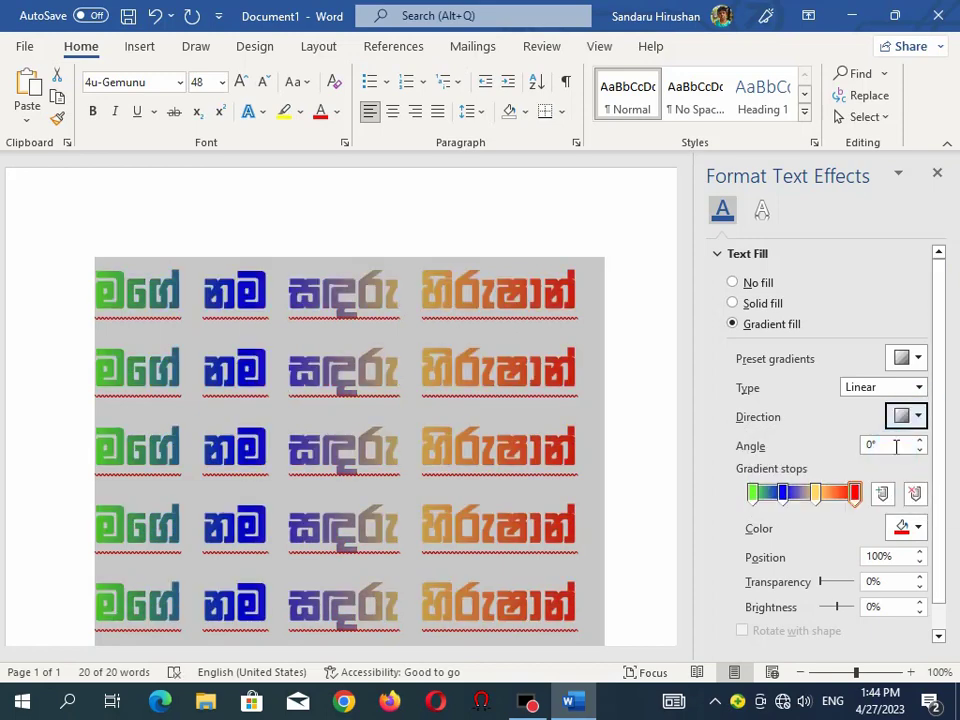
left_click(918, 417)
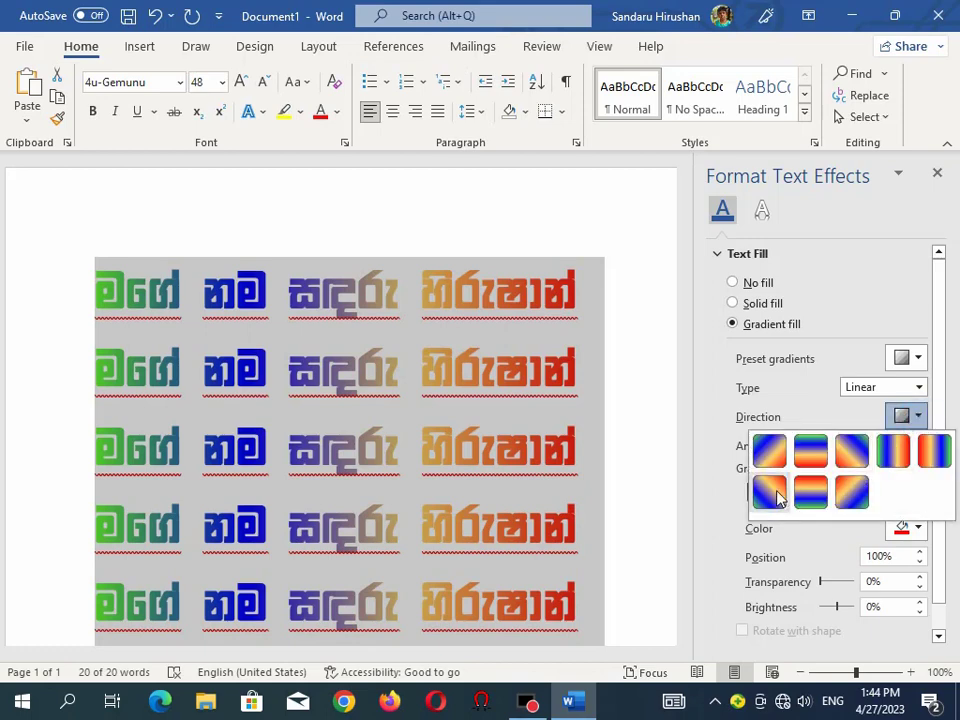
left_click(779, 494)
Compare Radial and Rectangular gradient types, keep Radial, and close the Format Text Effects pane
left_click(917, 387)
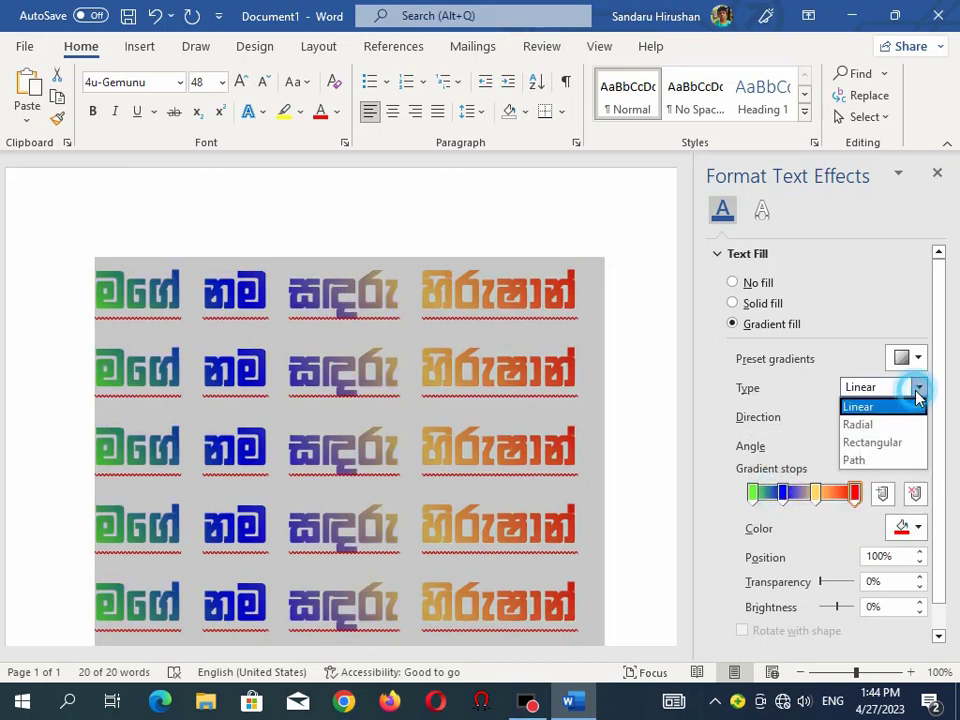
left_click(886, 425)
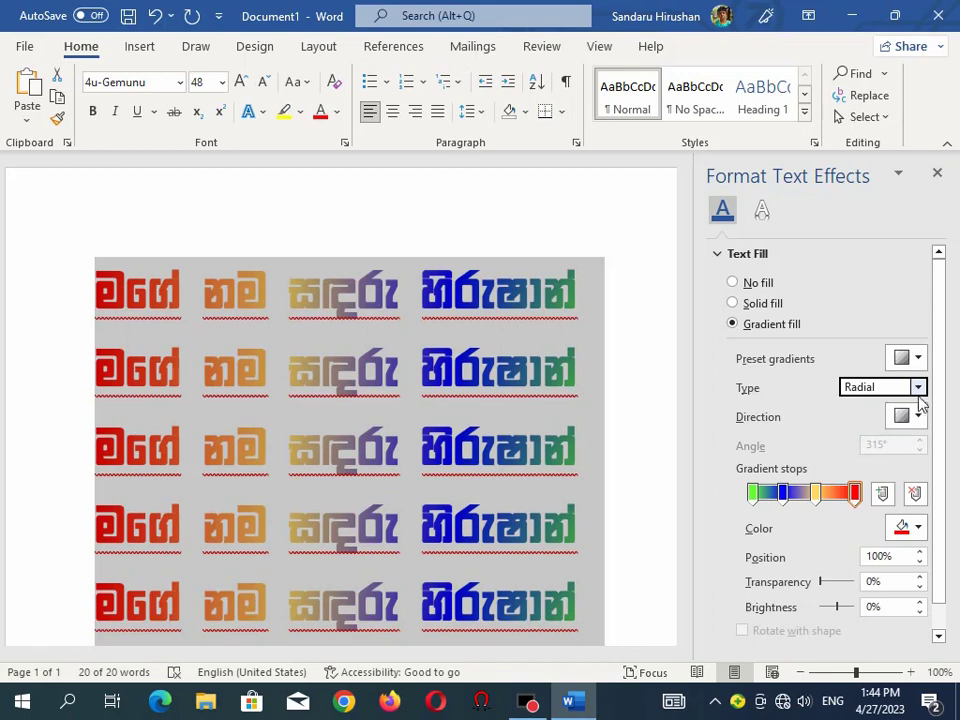
left_click(919, 388)
left_click(891, 441)
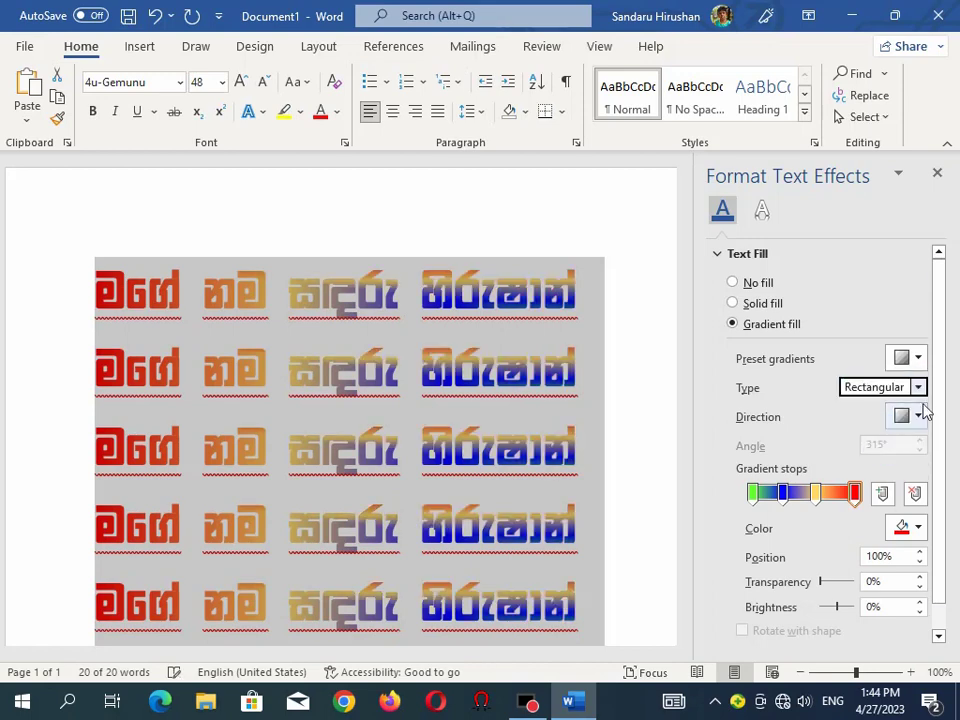
left_click(918, 387)
left_click(869, 450)
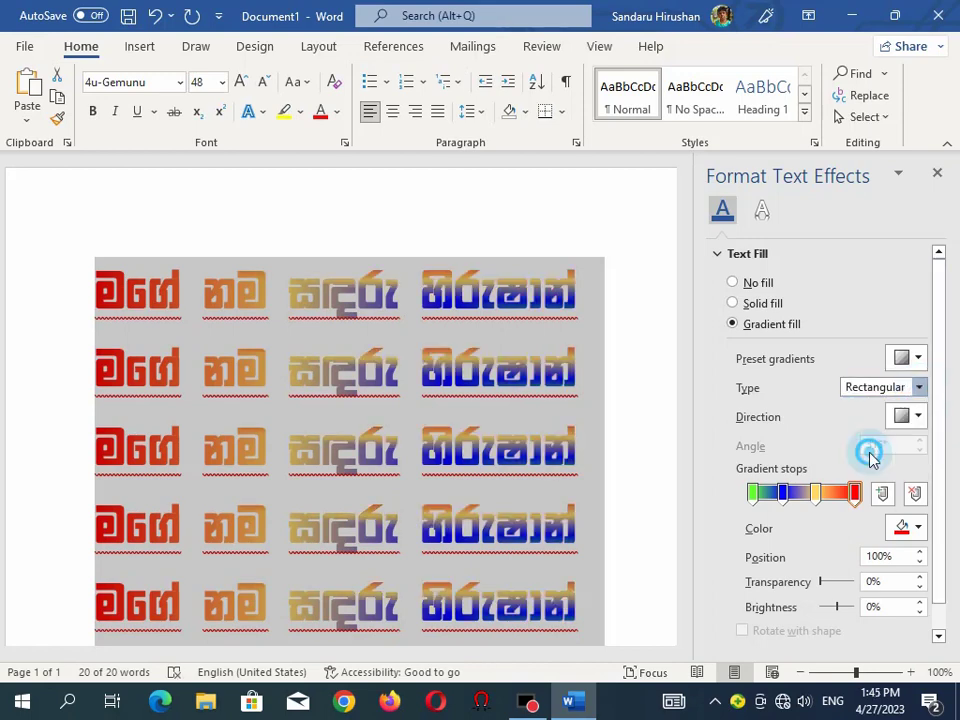
left_click(919, 387)
left_click(893, 424)
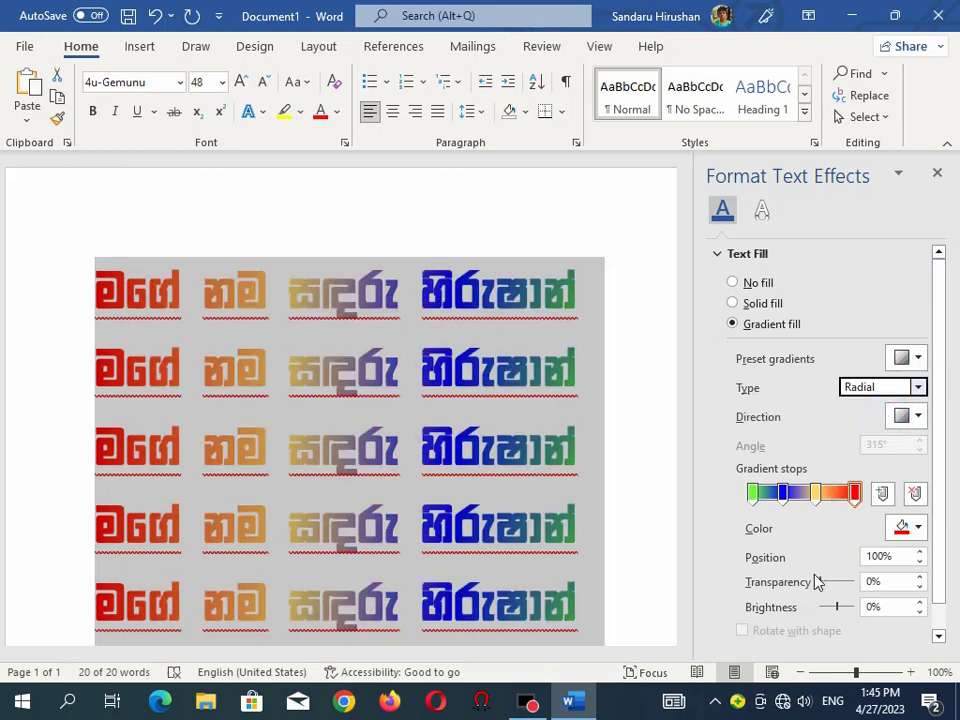
left_click(937, 176)
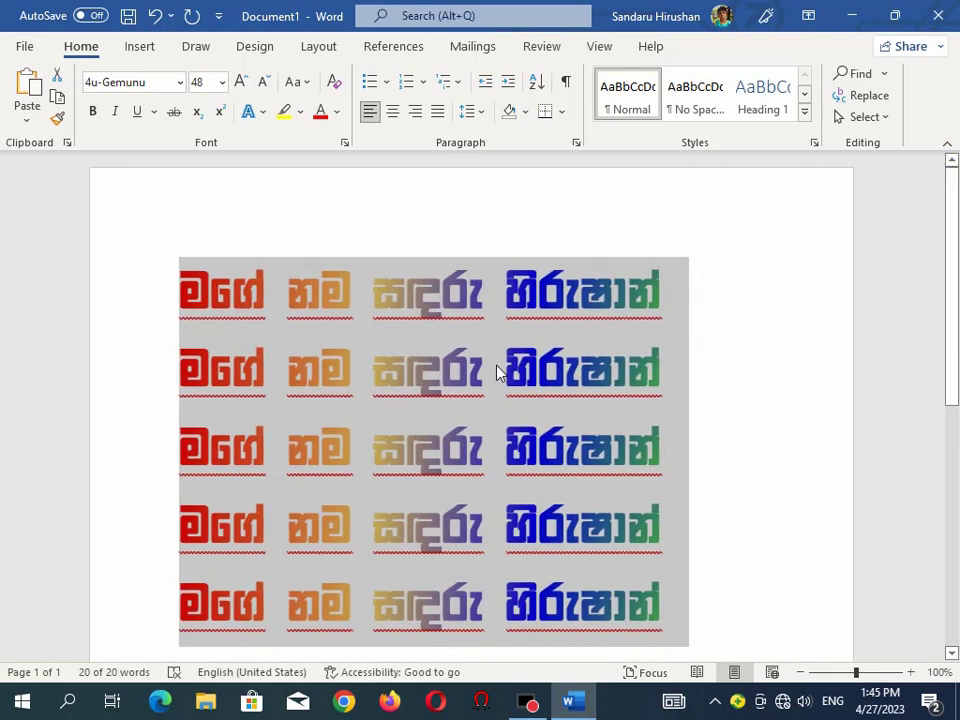
Select all five Sinhala lines and view the highlight colours without applying one
left_click(273, 271)
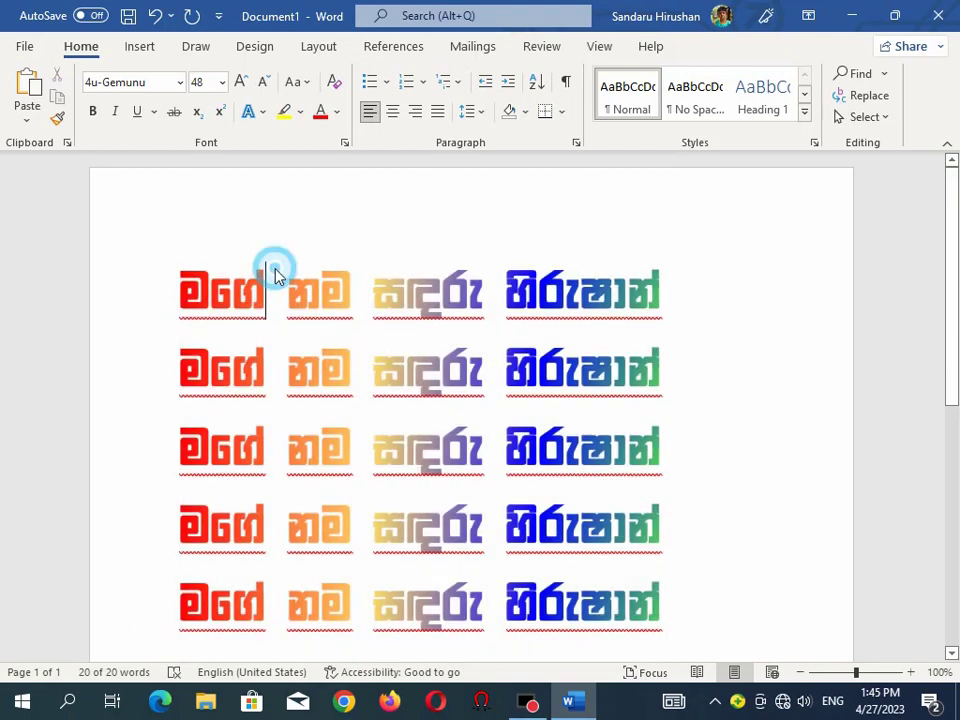
scroll(365, 342, "down", 2)
scroll(365, 342, "up", 2)
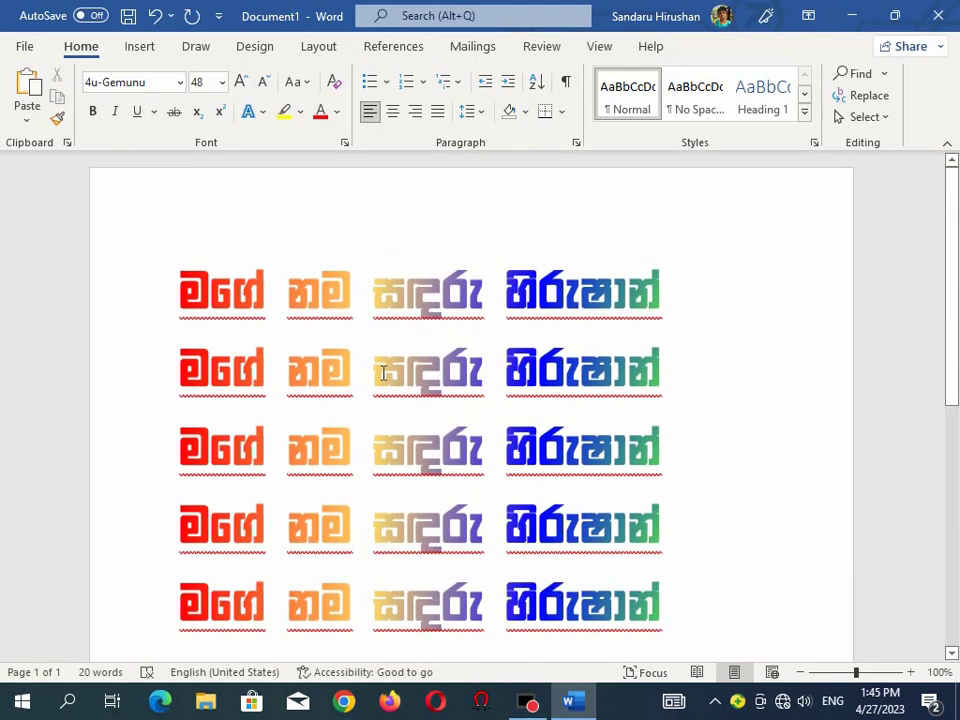
left_click_drag(675, 602, 180, 262)
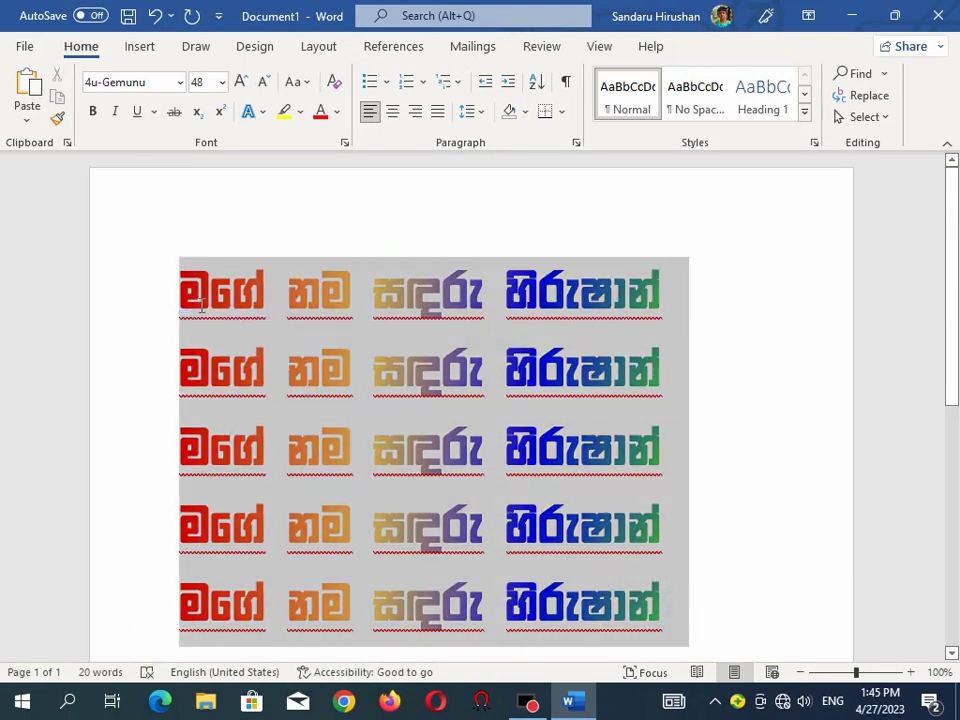
left_click(299, 111)
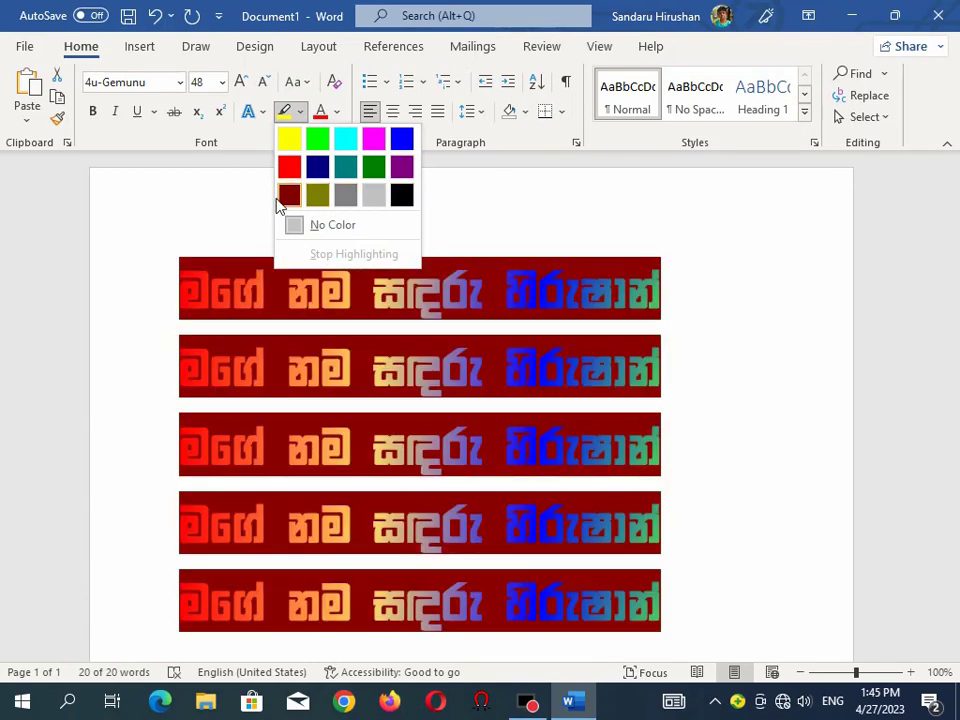
left_click(439, 225)
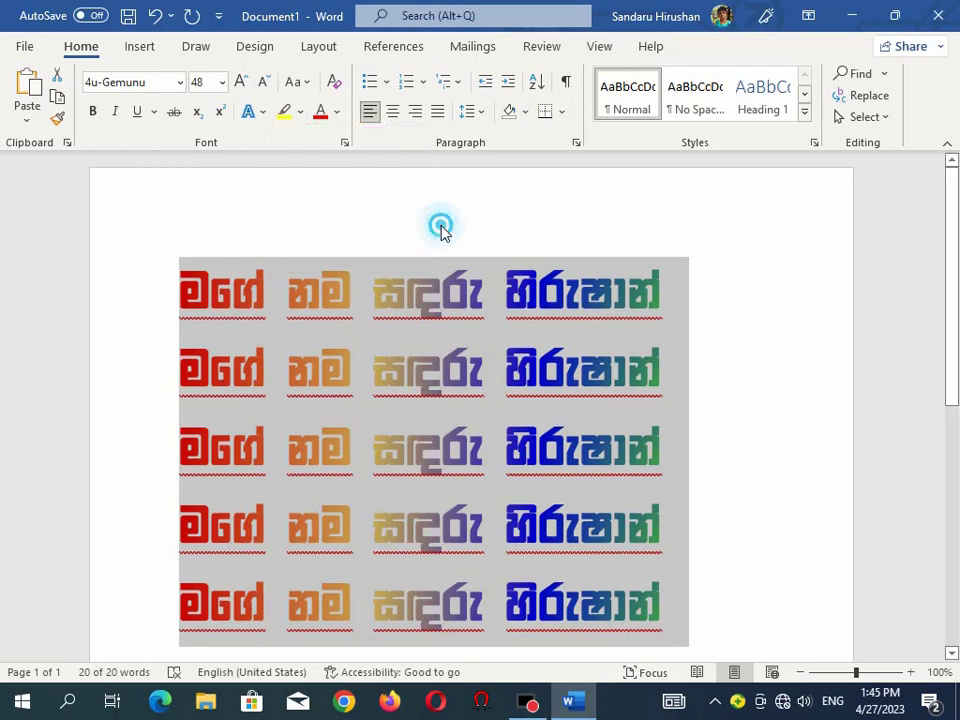
Reselect the five lines and show the paragraph Shading colour choices
left_click(439, 238)
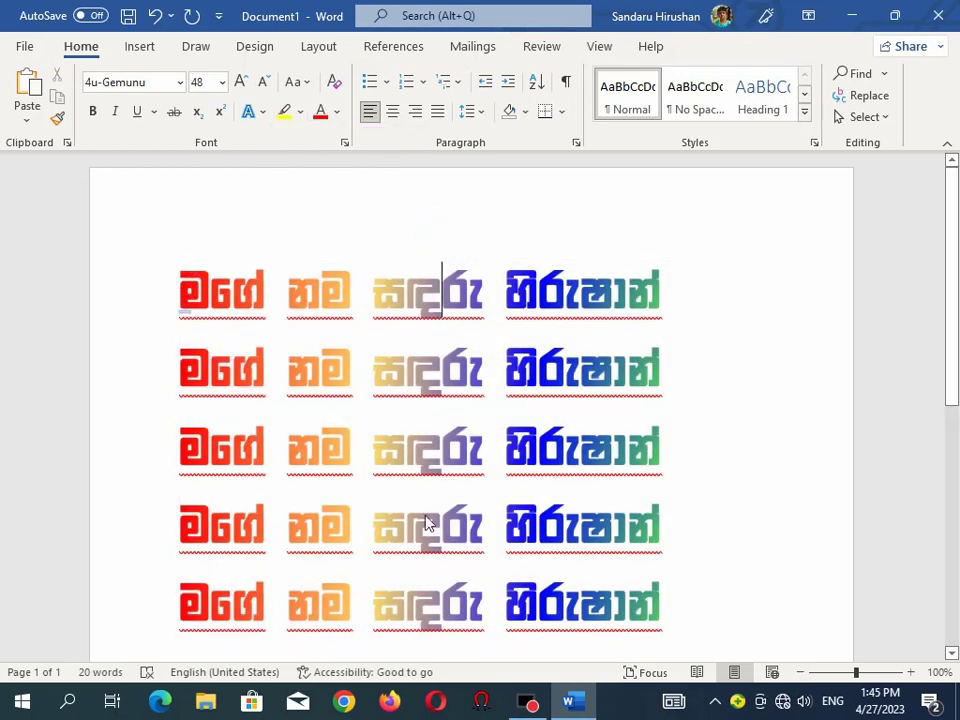
left_click(184, 272)
mouse_move(184, 272)
left_mouse_down()
mouse_move(559, 560)
mouse_move(662, 610)
left_mouse_up()
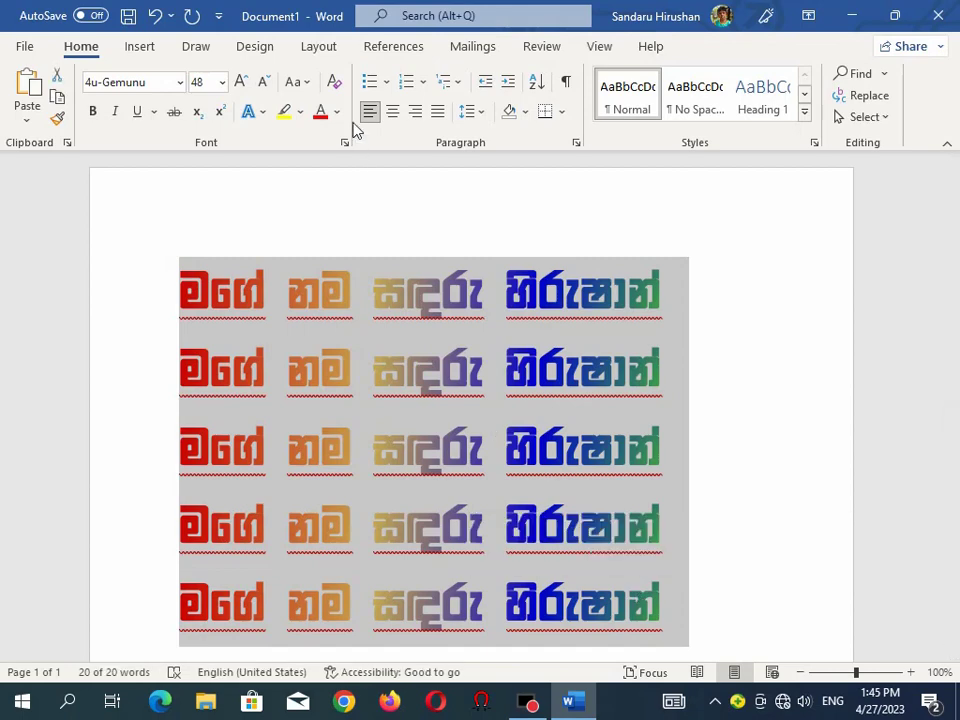
left_click(525, 113)
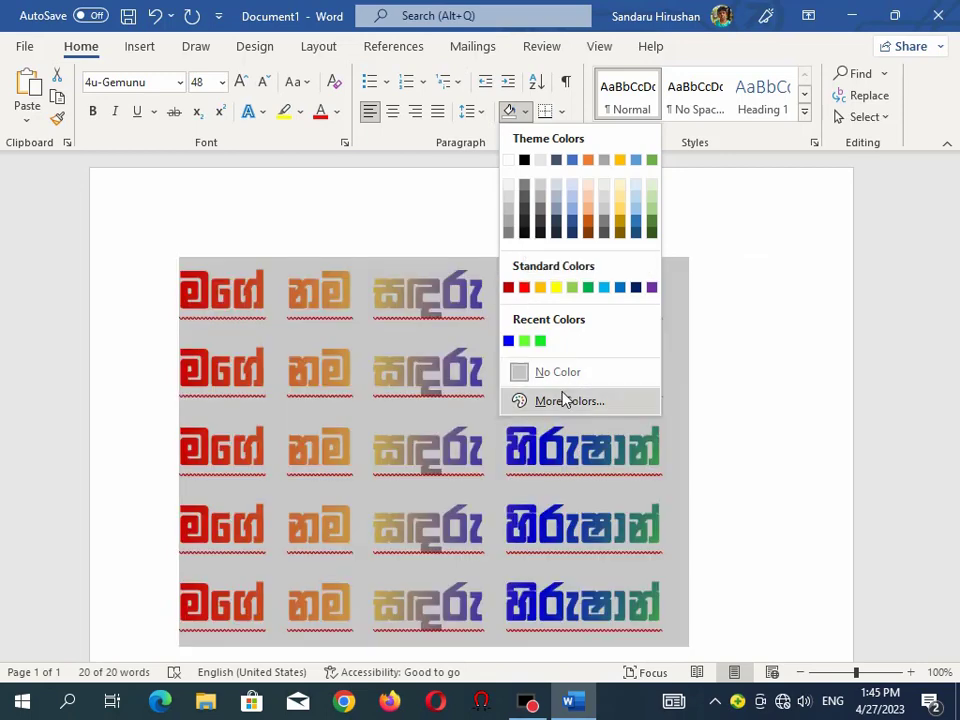
Apply a light blue shading from More Colors, undo it, and reselect the five lines
left_click(565, 400)
left_click(440, 283)
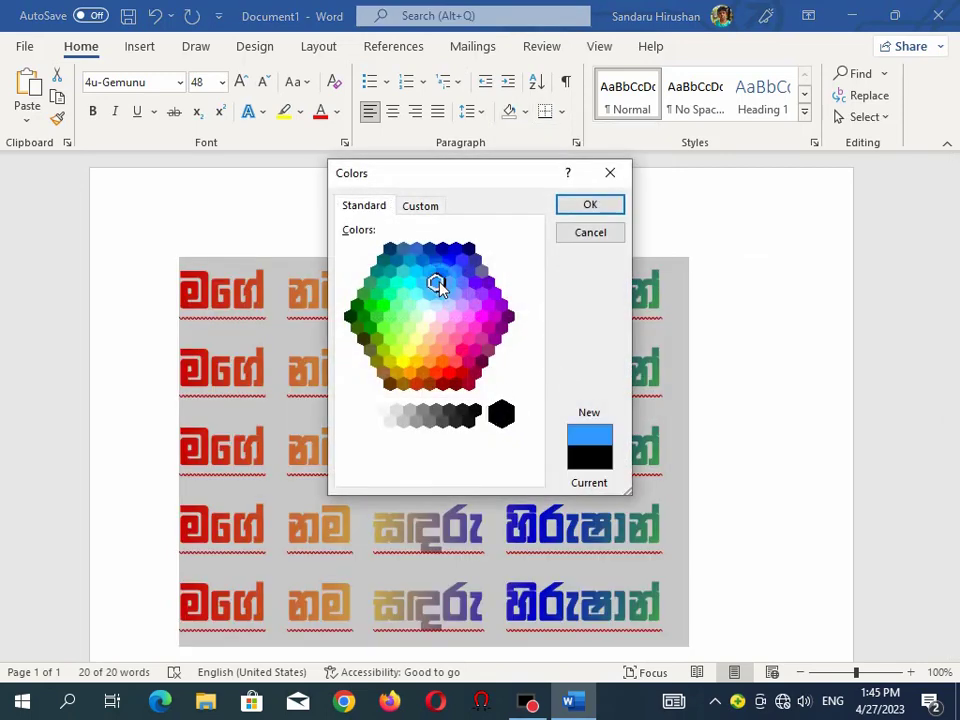
left_click(568, 209)
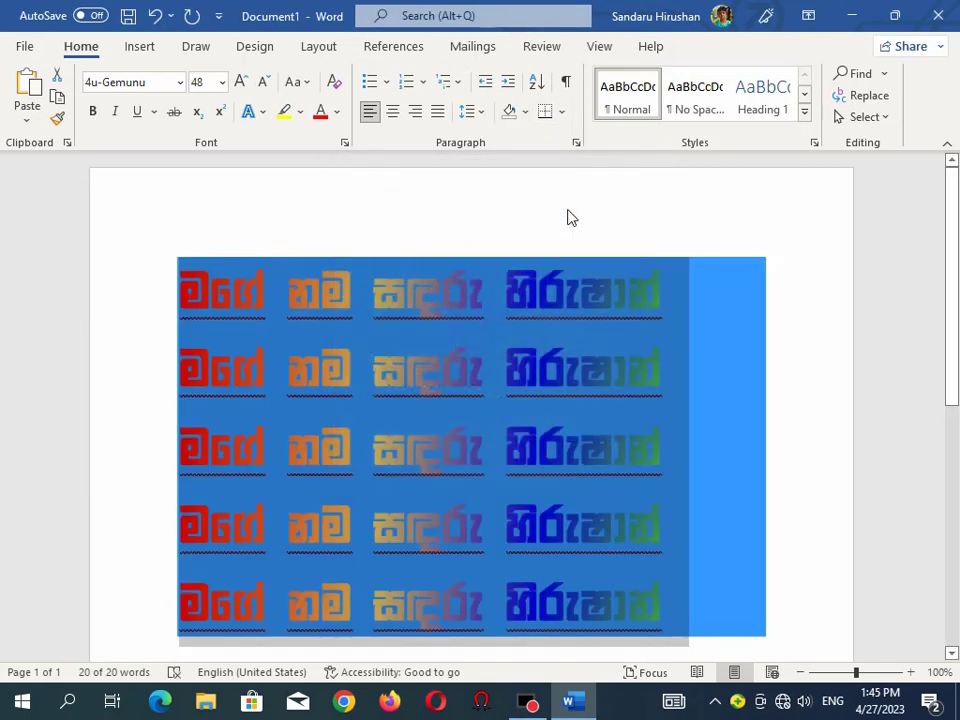
left_click(160, 18)
left_click(398, 279)
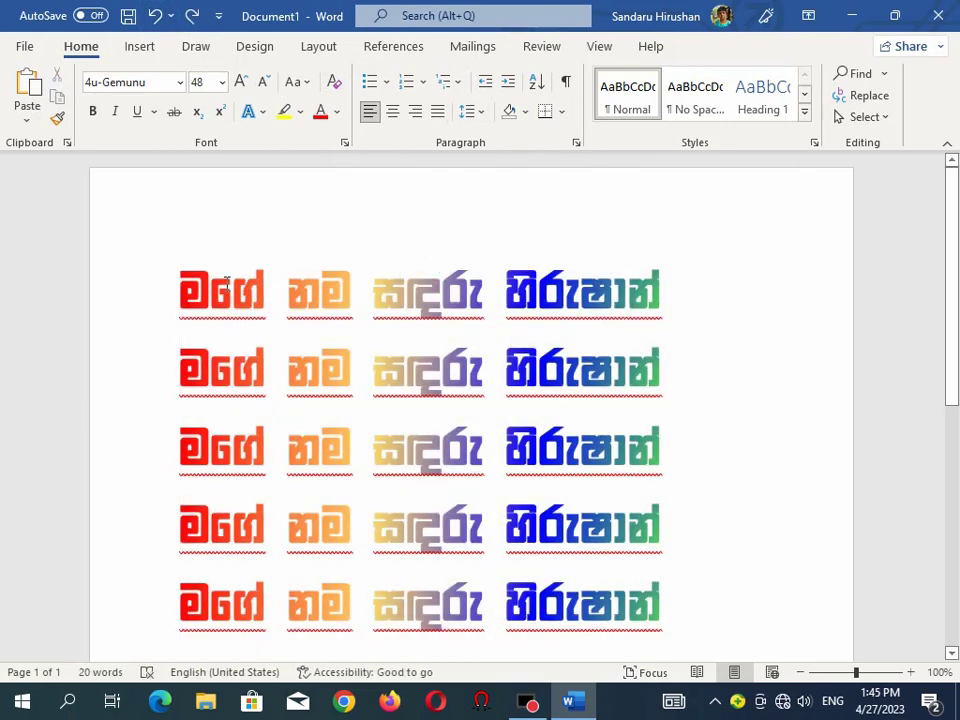
left_click_drag(183, 280, 611, 568)
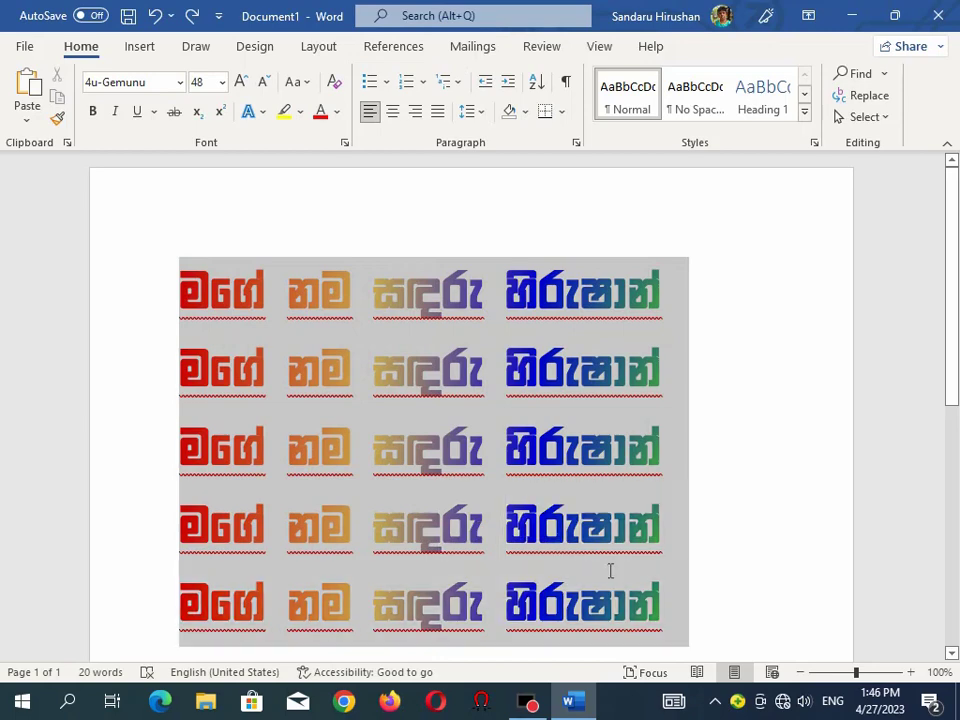
Give the selected Sinhala text a 2¼ pt outline weight
left_click(264, 114)
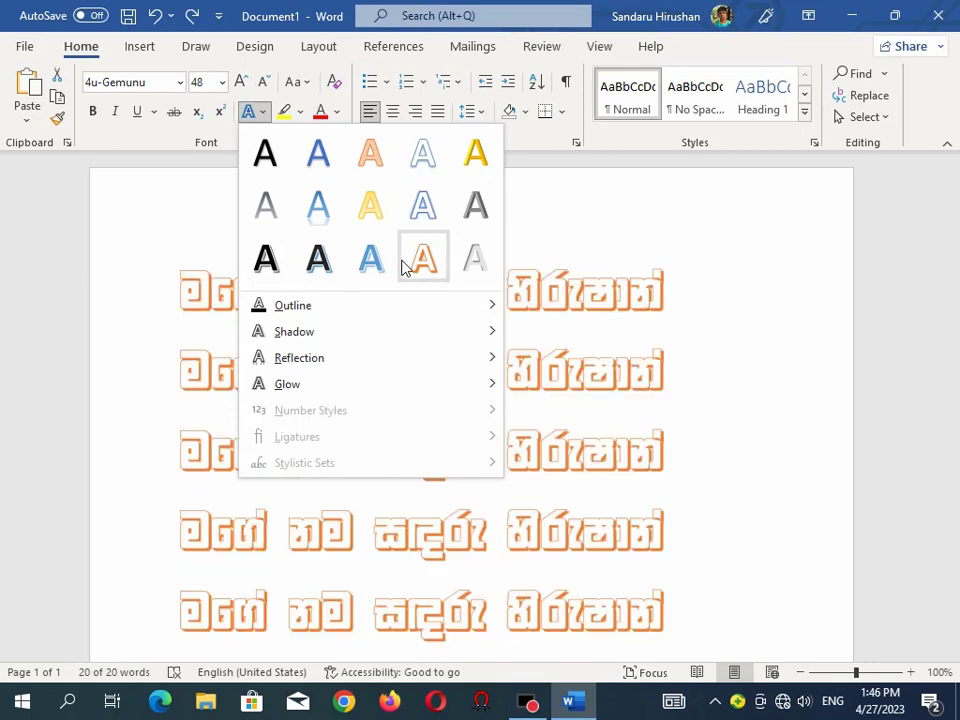
mouse_move(444, 316)
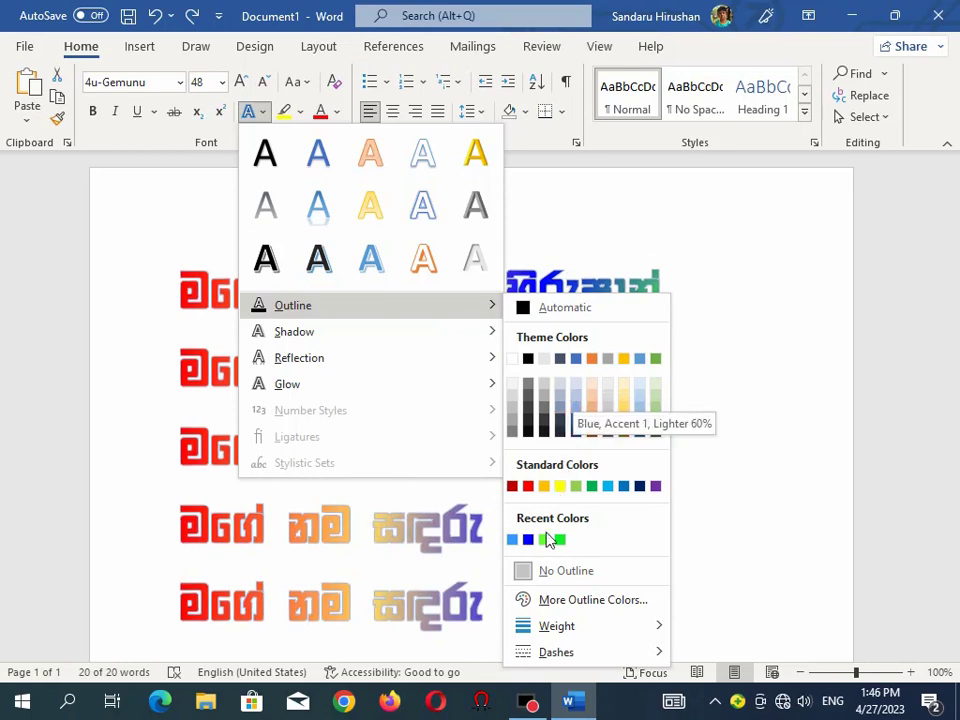
mouse_move(594, 626)
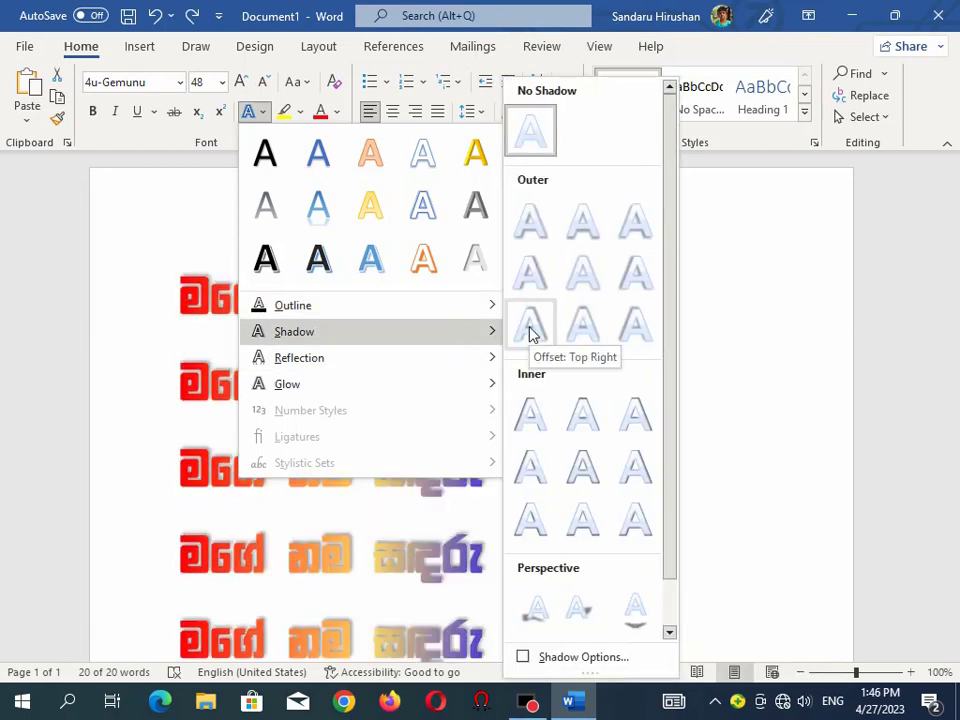
mouse_move(484, 316)
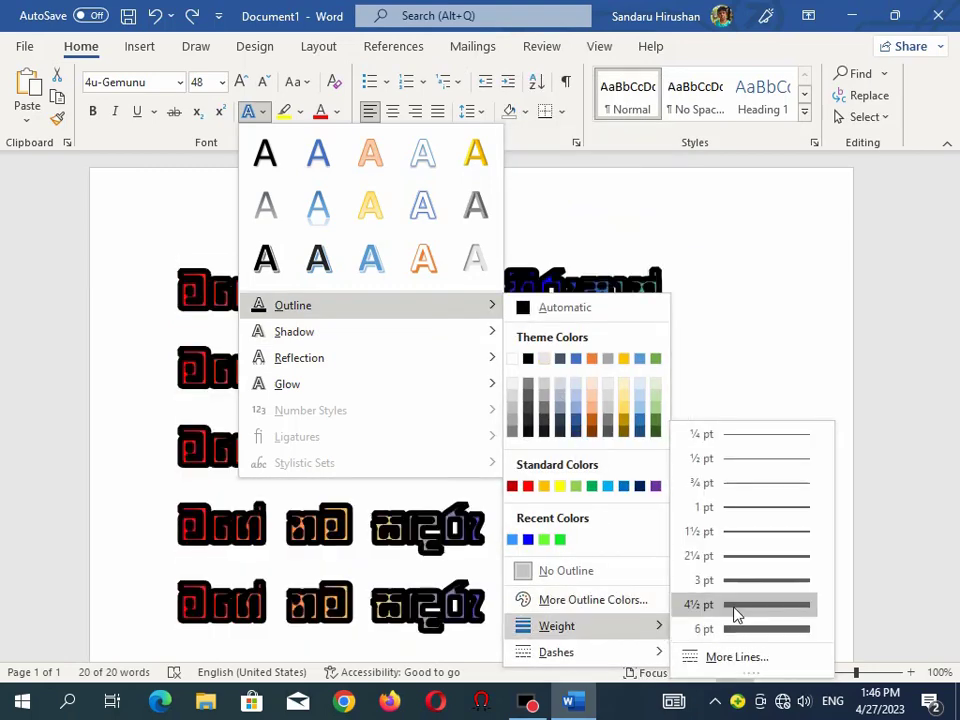
left_click(750, 557)
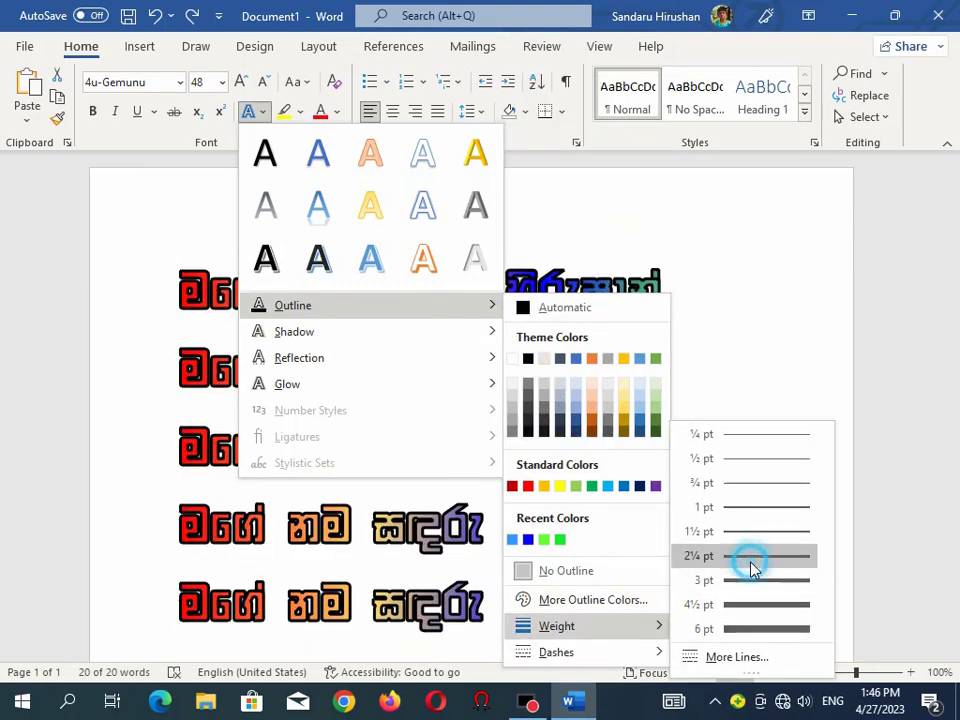
left_click(296, 222)
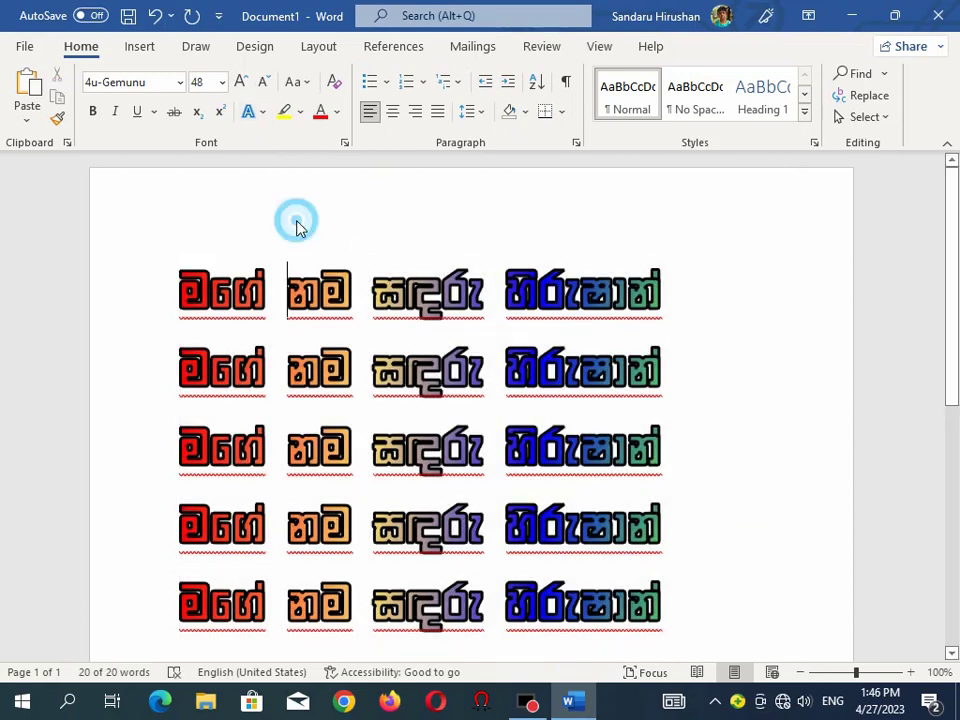
Apply Full Reflection: 4 point offset to all five selected Sinhala lines
left_click_drag(180, 277, 652, 605)
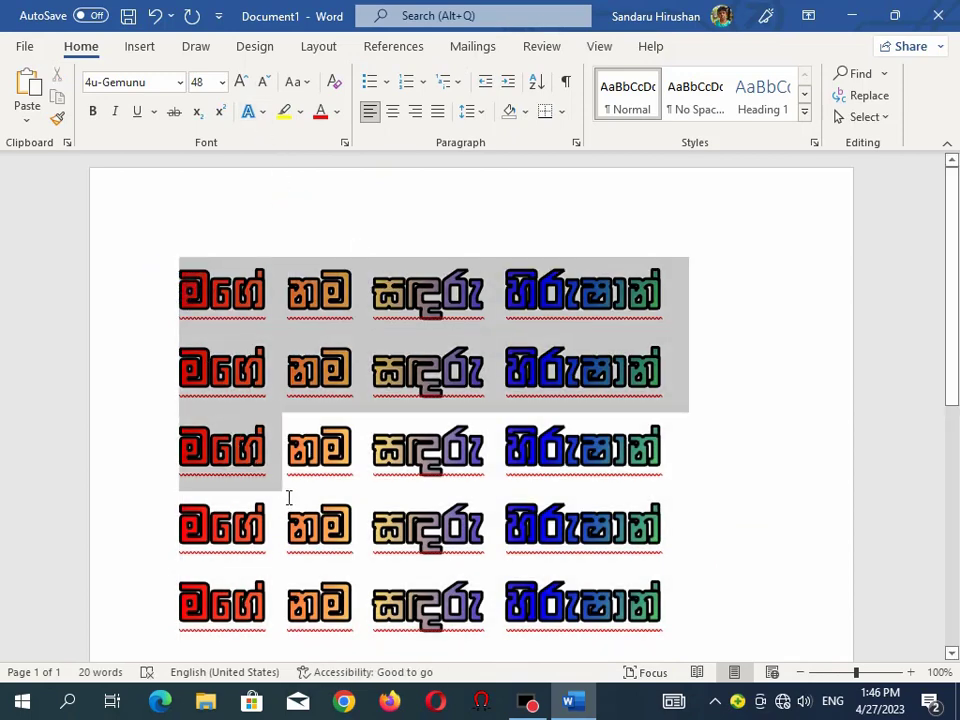
left_click(260, 112)
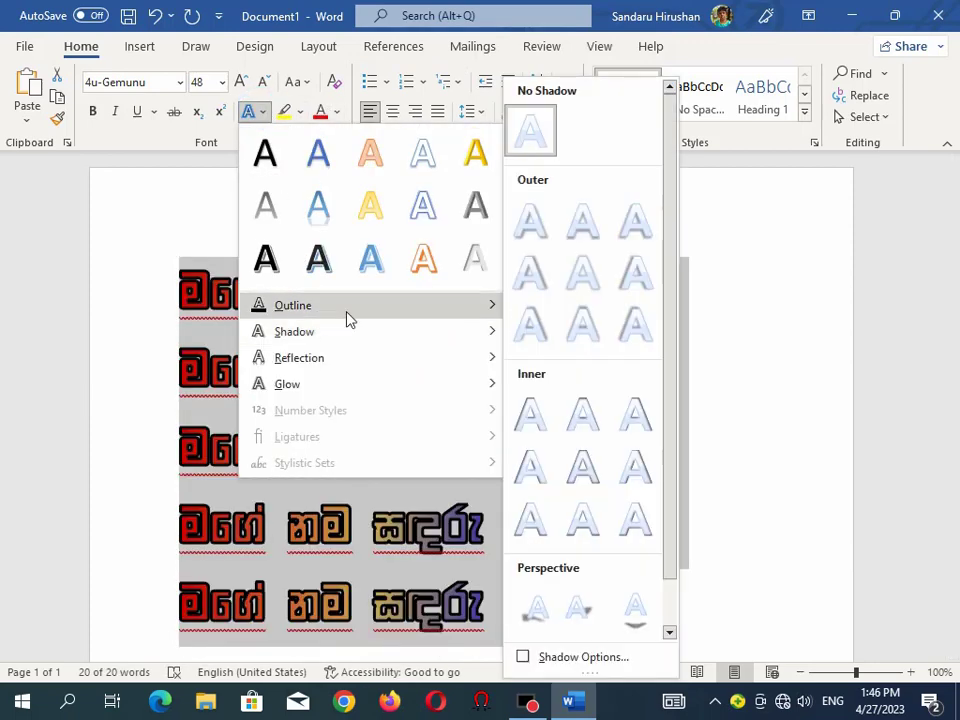
mouse_move(350, 340)
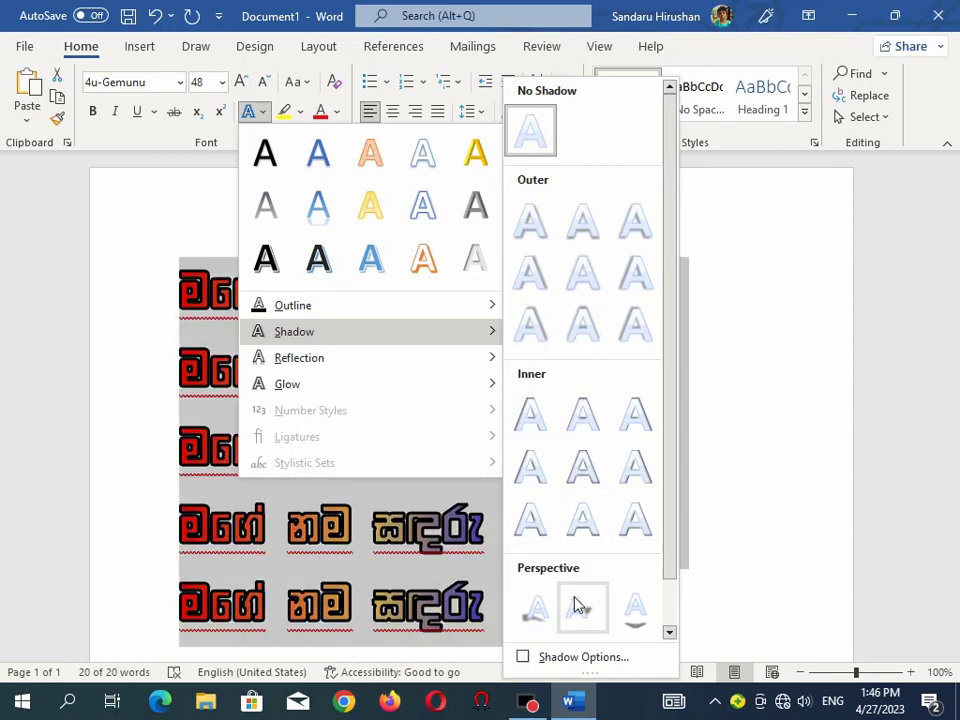
scroll(577, 604, "down", 1)
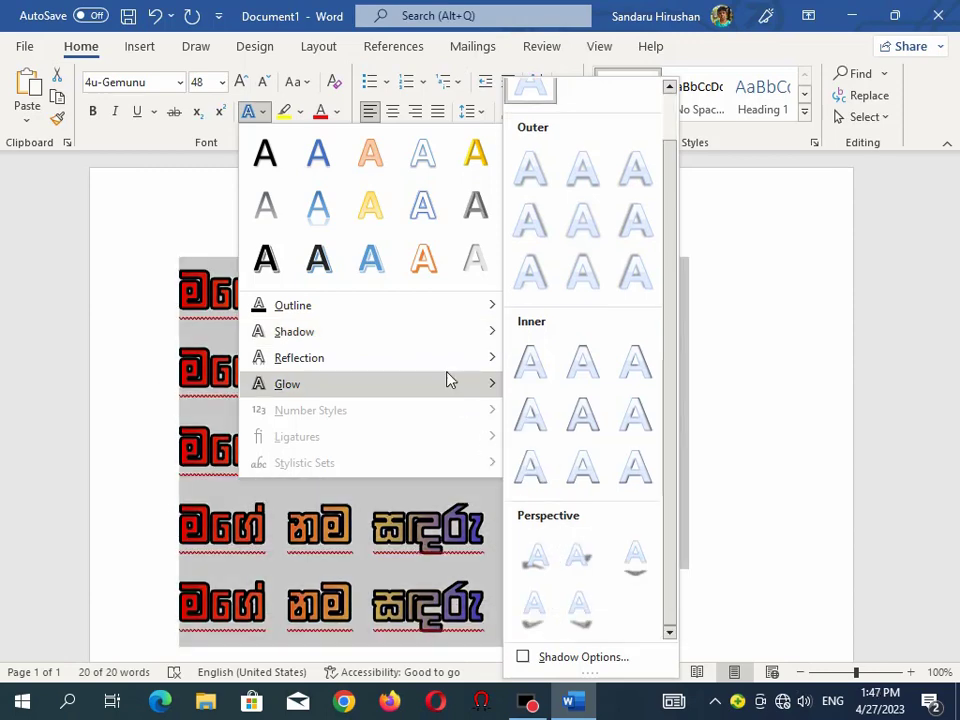
mouse_move(447, 371)
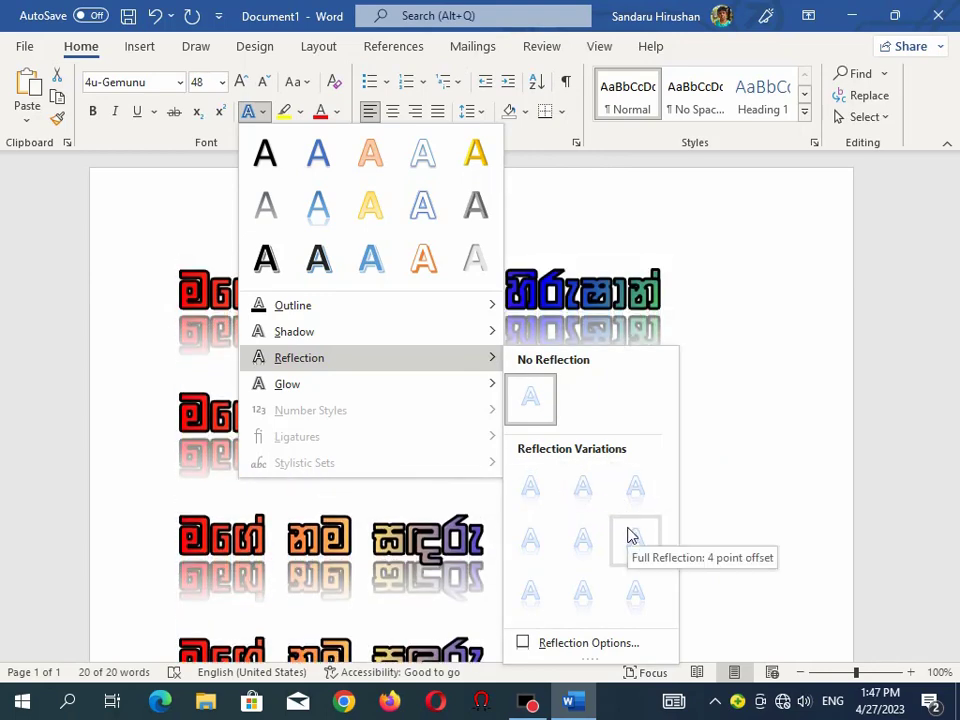
left_click(631, 537)
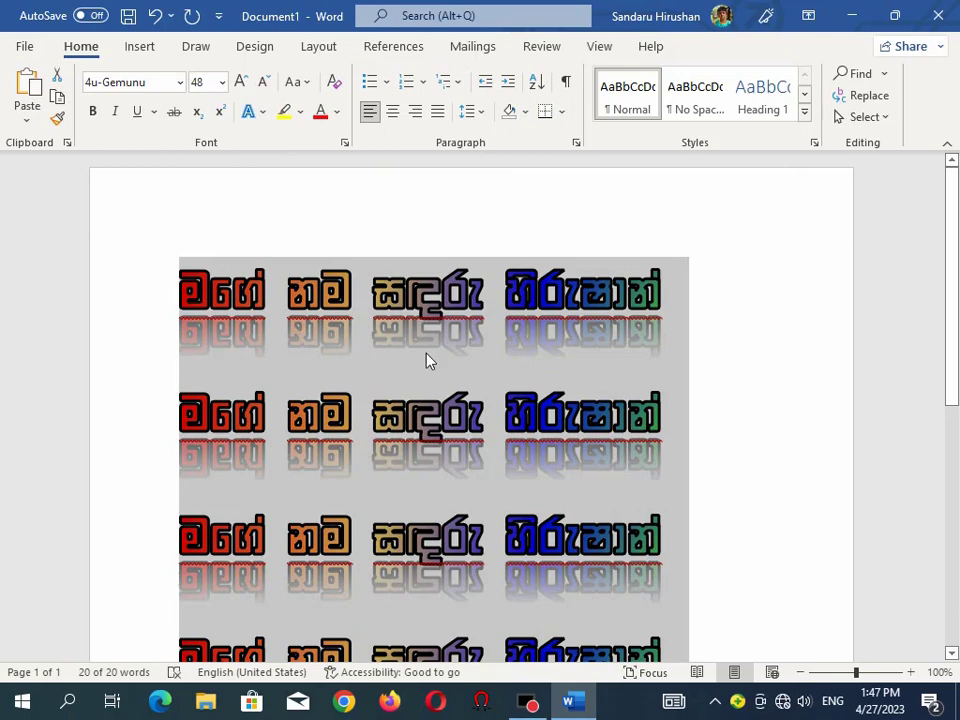
left_click(426, 360)
scroll(234, 315, "down", 5)
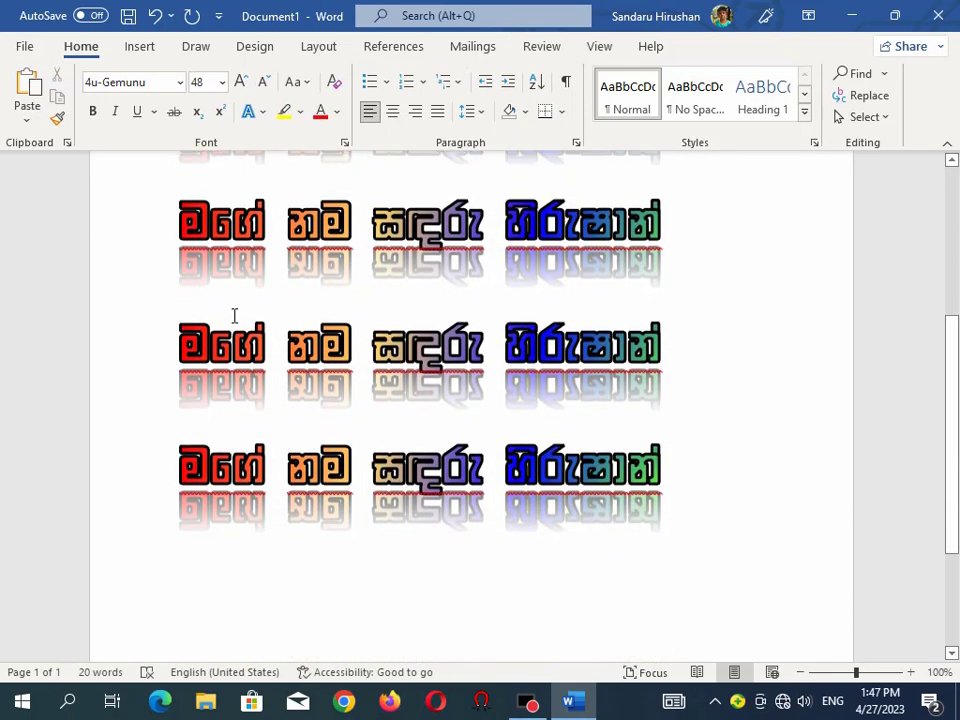
Reselect the five lines and apply the blue 18 pt glow variation
scroll(525, 480, "down", 3)
scroll(555, 486, "up", 4)
scroll(580, 500, "up", 3)
scroll(670, 563, "down", 2)
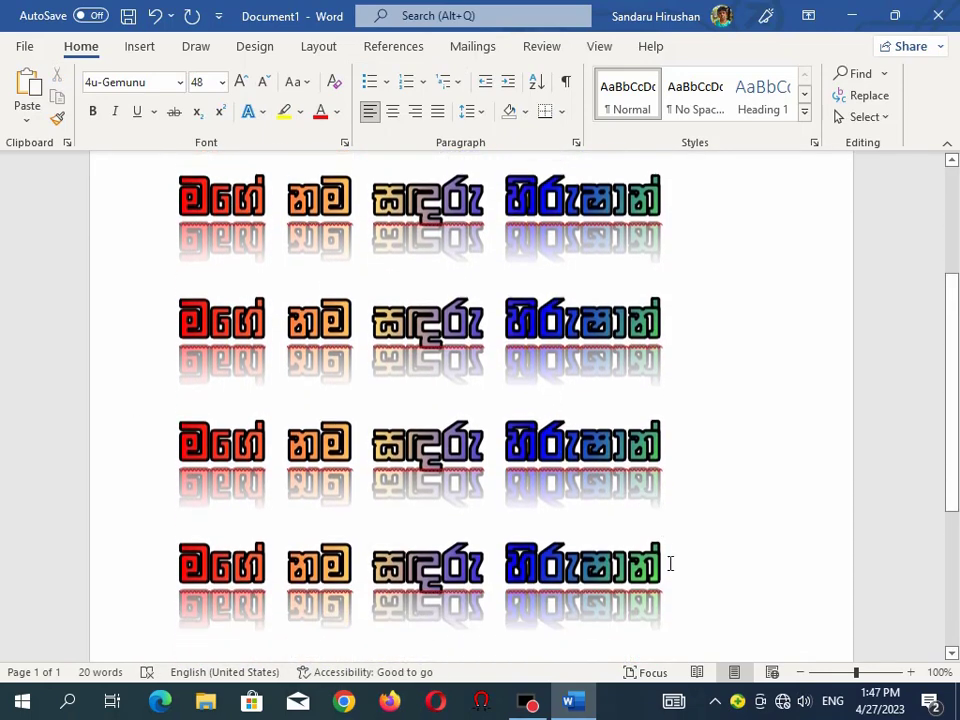
left_click_drag(670, 563, 146, 146)
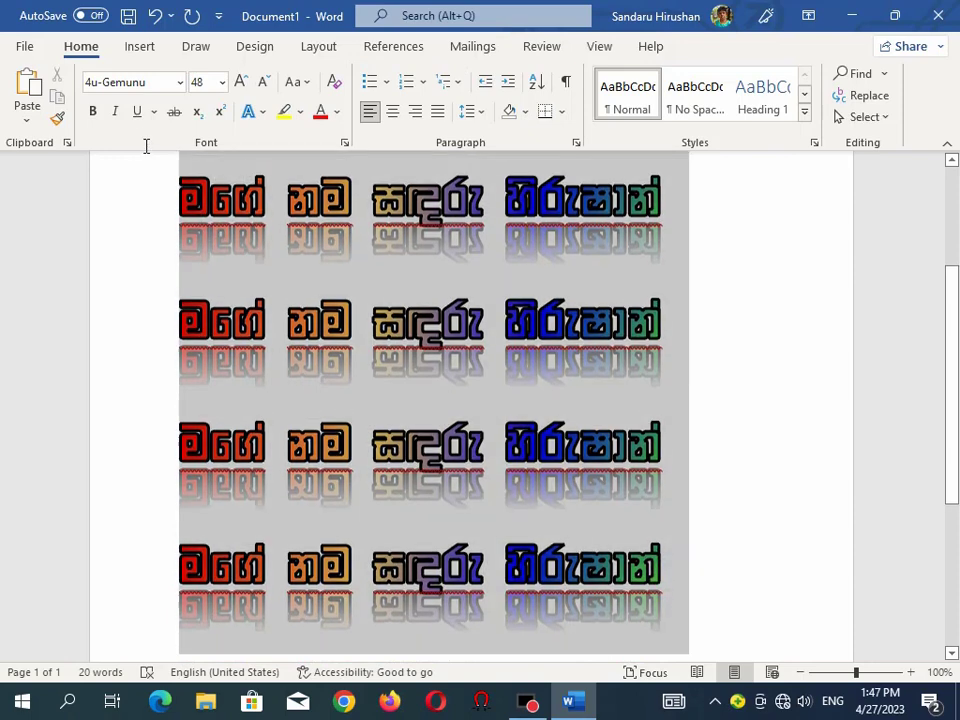
left_click_drag(146, 146, 150, 231)
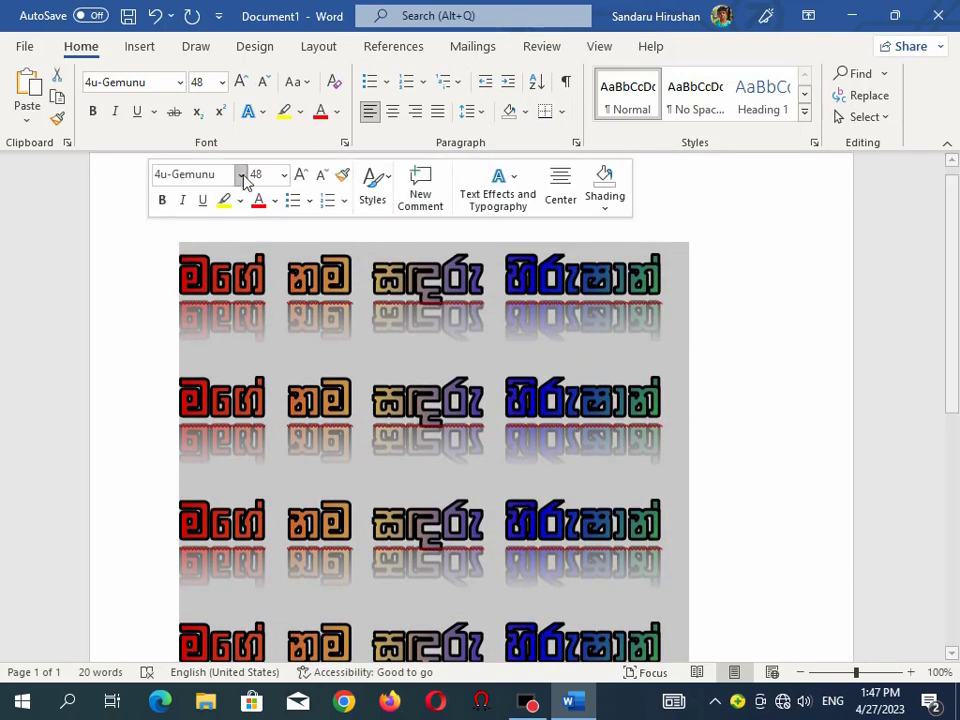
left_click(261, 112)
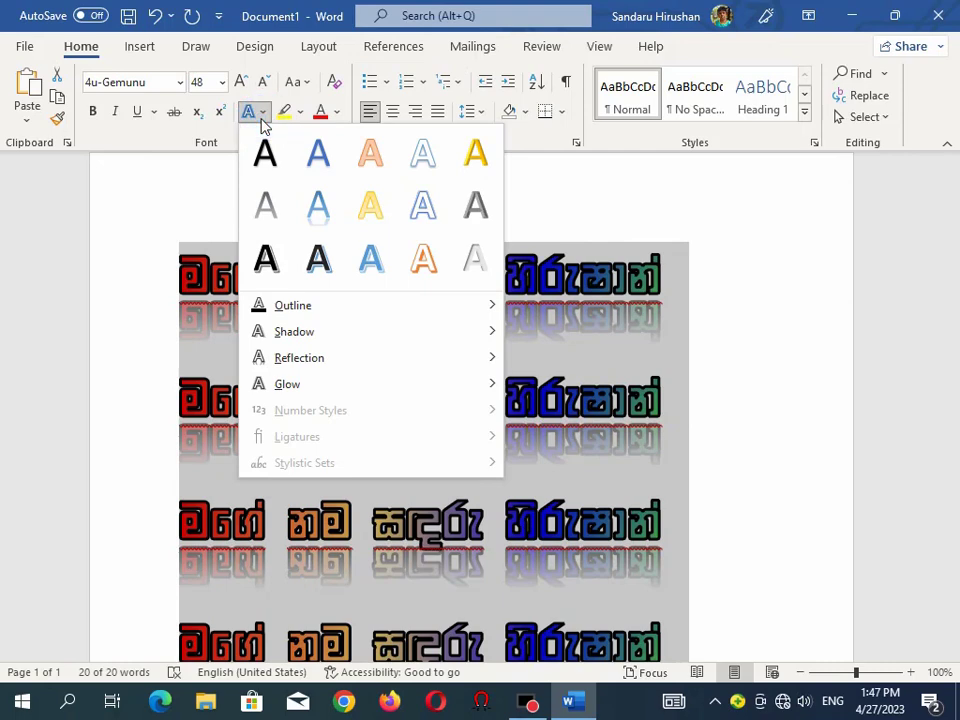
mouse_move(379, 389)
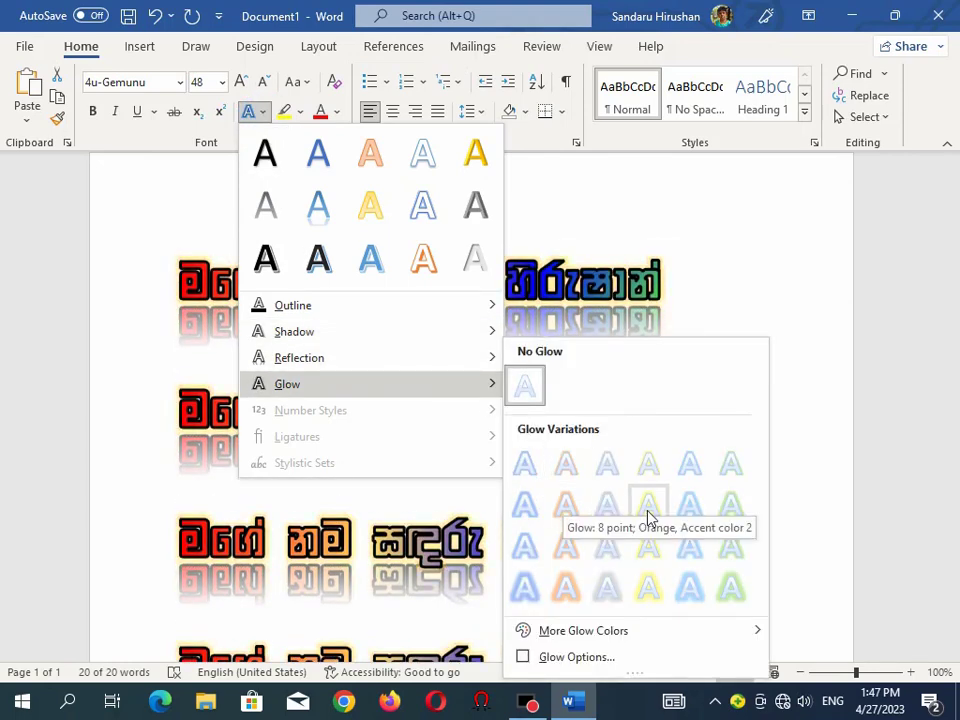
left_click(703, 602)
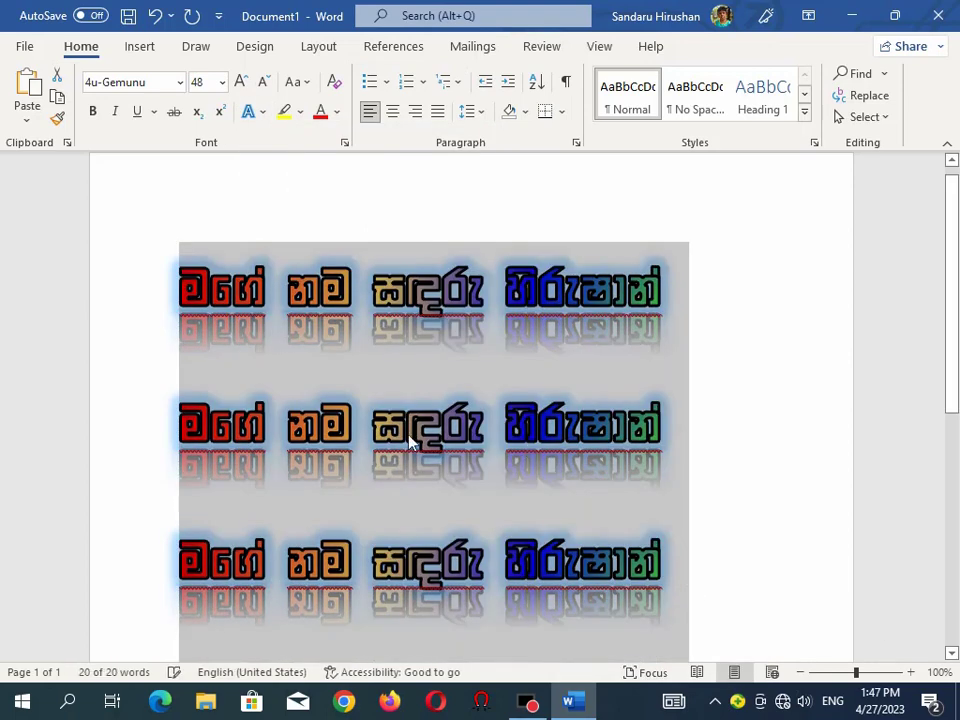
left_click(480, 484)
scroll(362, 424, "down", 3)
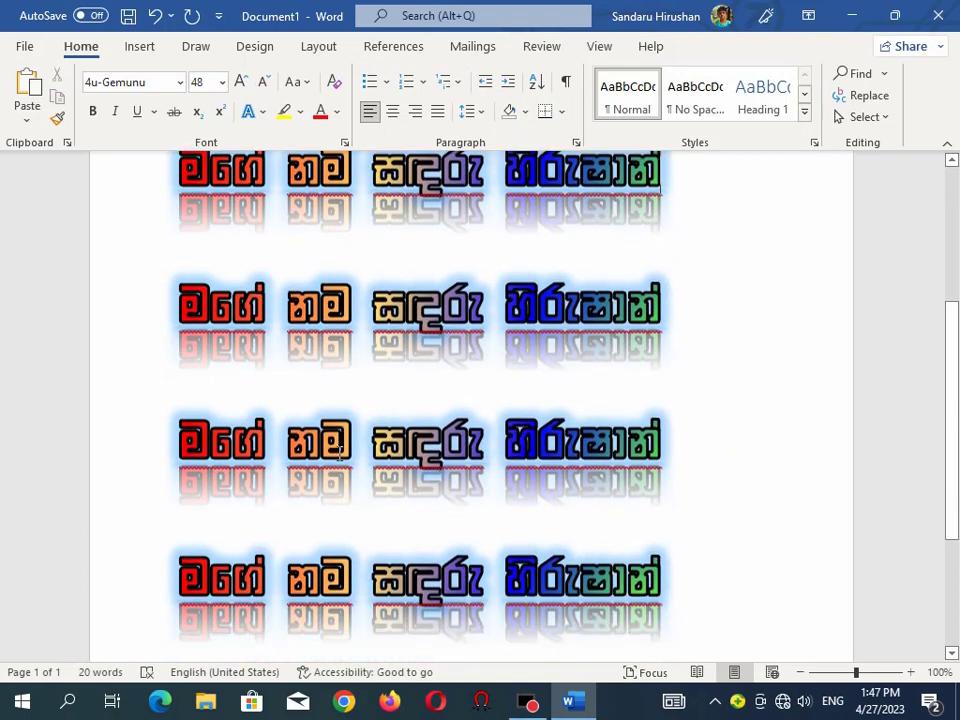
scroll(337, 454, "down", 3)
scroll(336, 455, "down", 3)
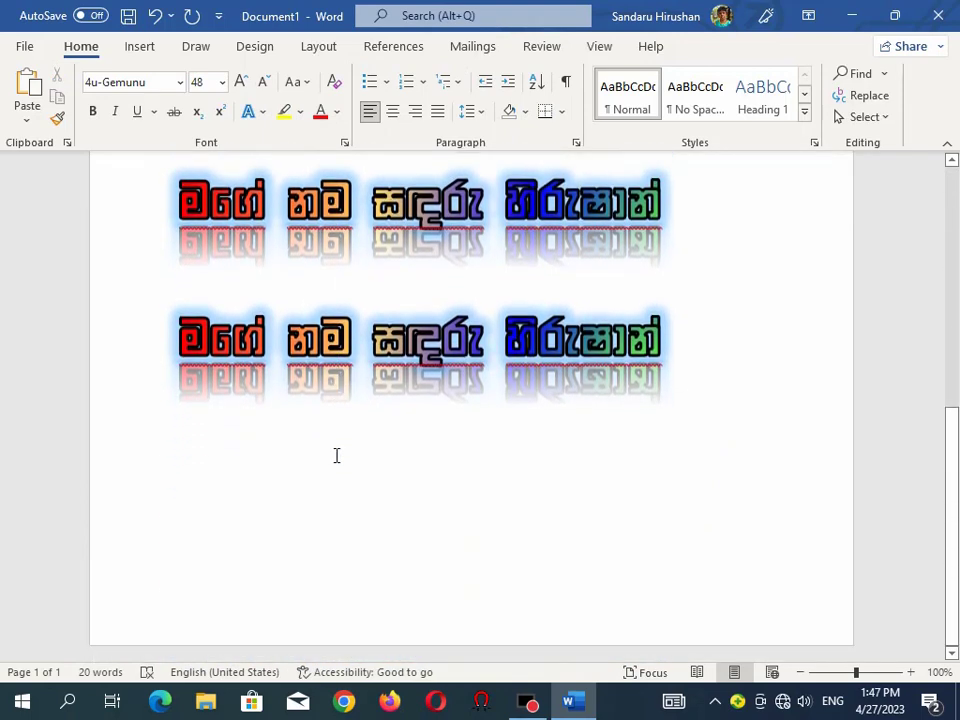
scroll(336, 455, "up", 5)
scroll(333, 454, "up", 5)
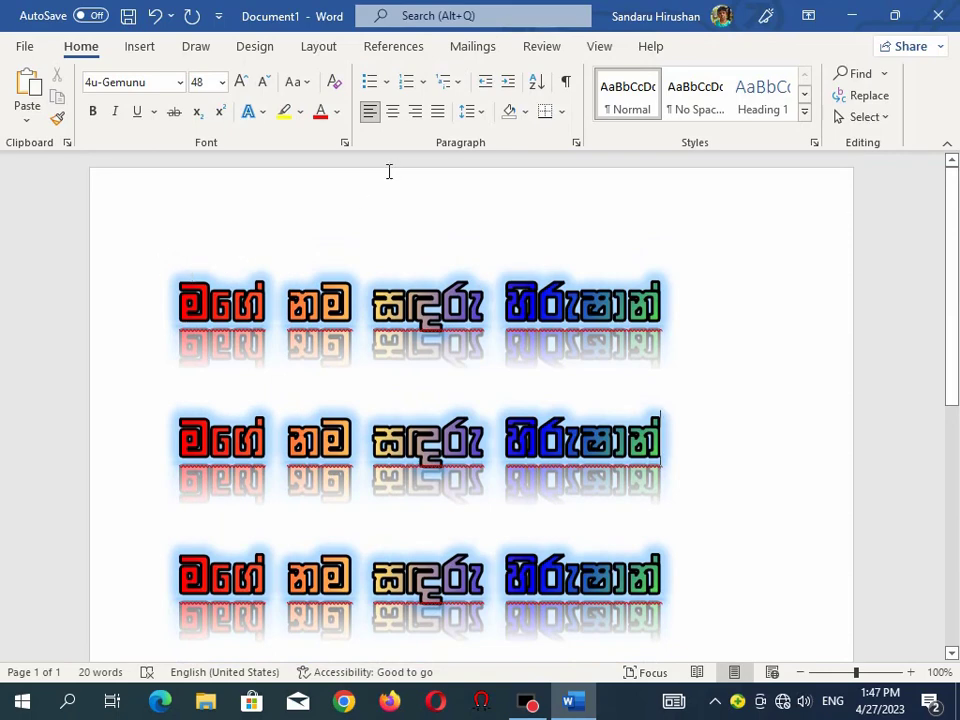
left_click(263, 114)
mouse_move(350, 386)
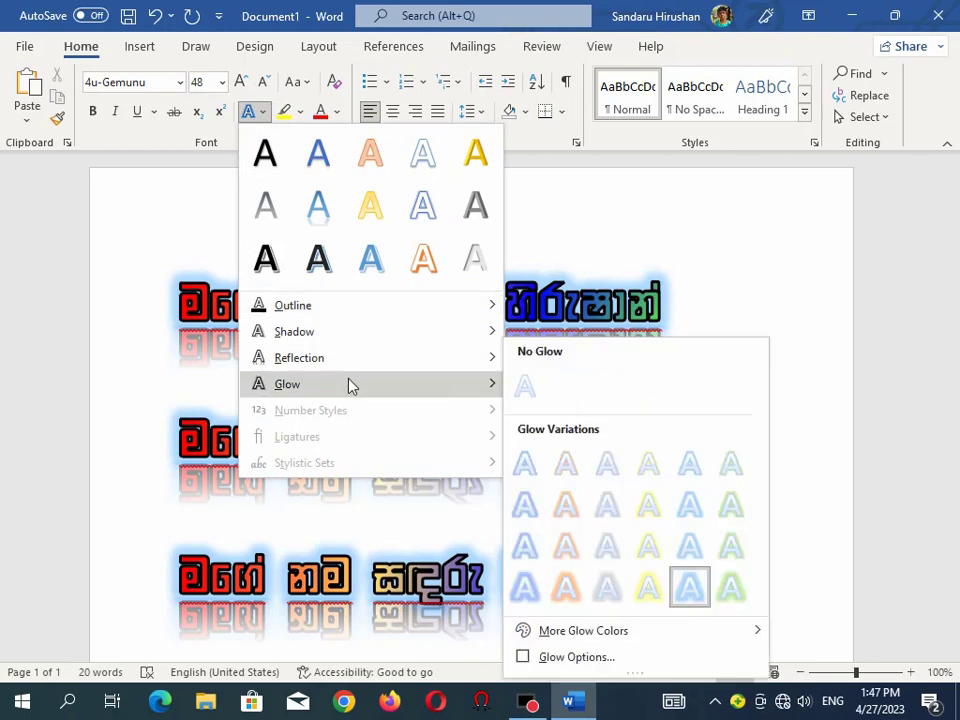
left_click(525, 389)
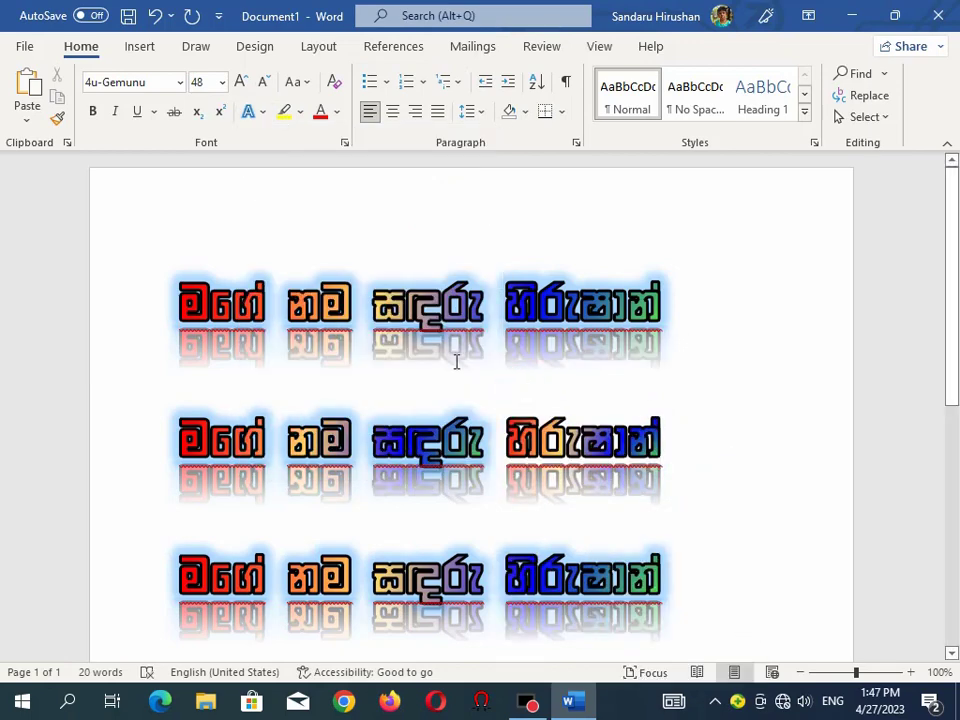
scroll(456, 362, "down", 3)
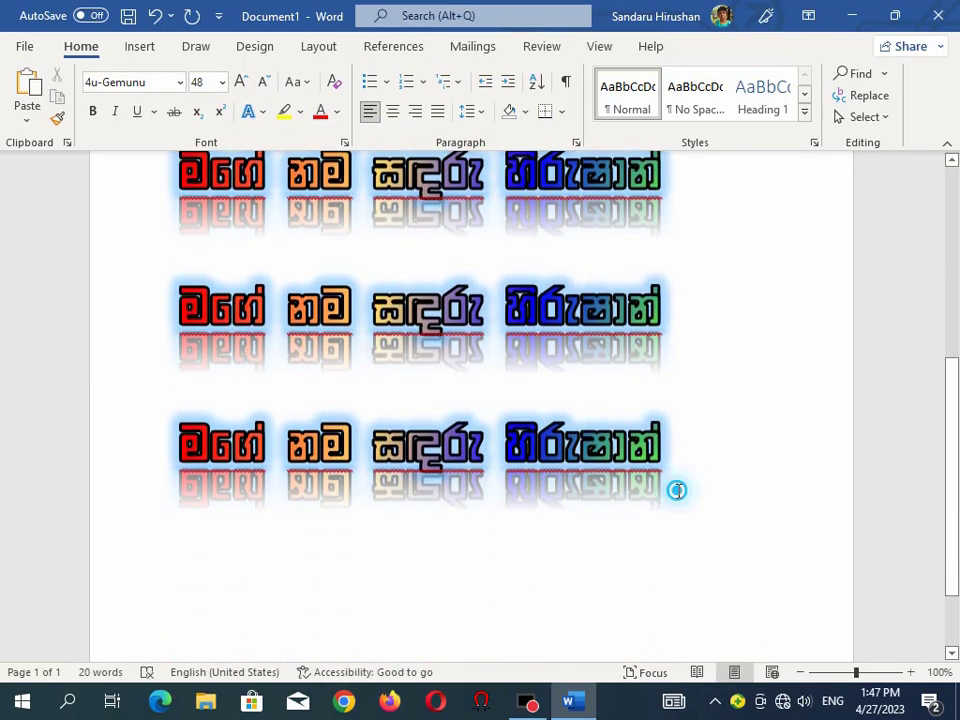
mouse_move(677, 490)
left_mouse_down()
mouse_move(193, 145)
mouse_move(238, 125)
left_mouse_up()
left_click(263, 113)
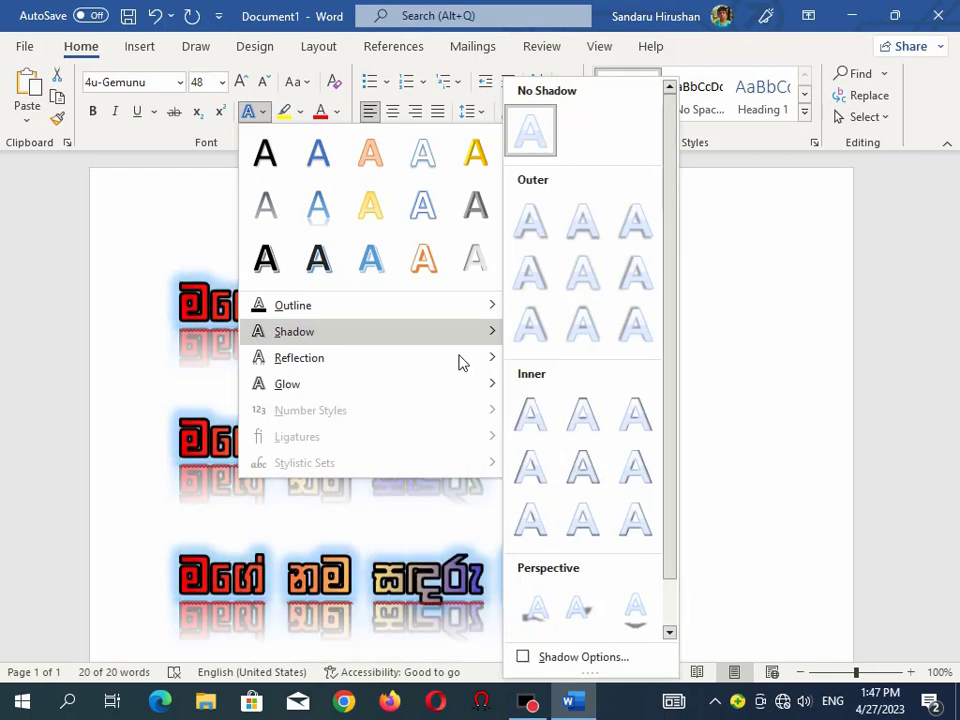
Choose No Glow, then undo back through the glow, reflection and outline effects
mouse_move(467, 392)
left_click(532, 393)
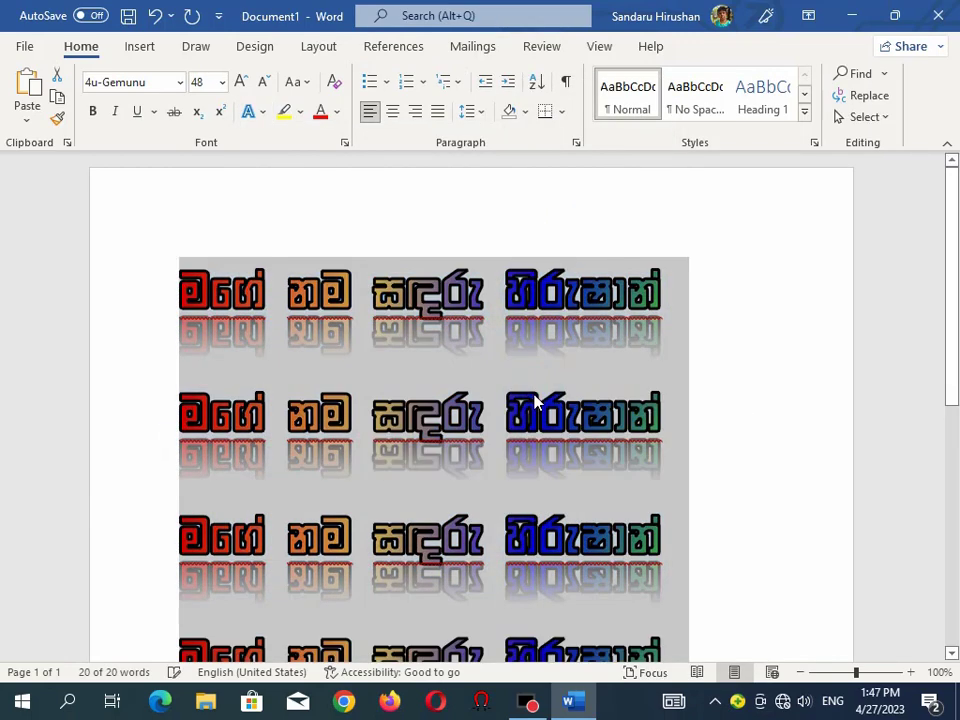
left_click(155, 16)
left_click(155, 16)
left_click(154, 18)
left_click(154, 18)
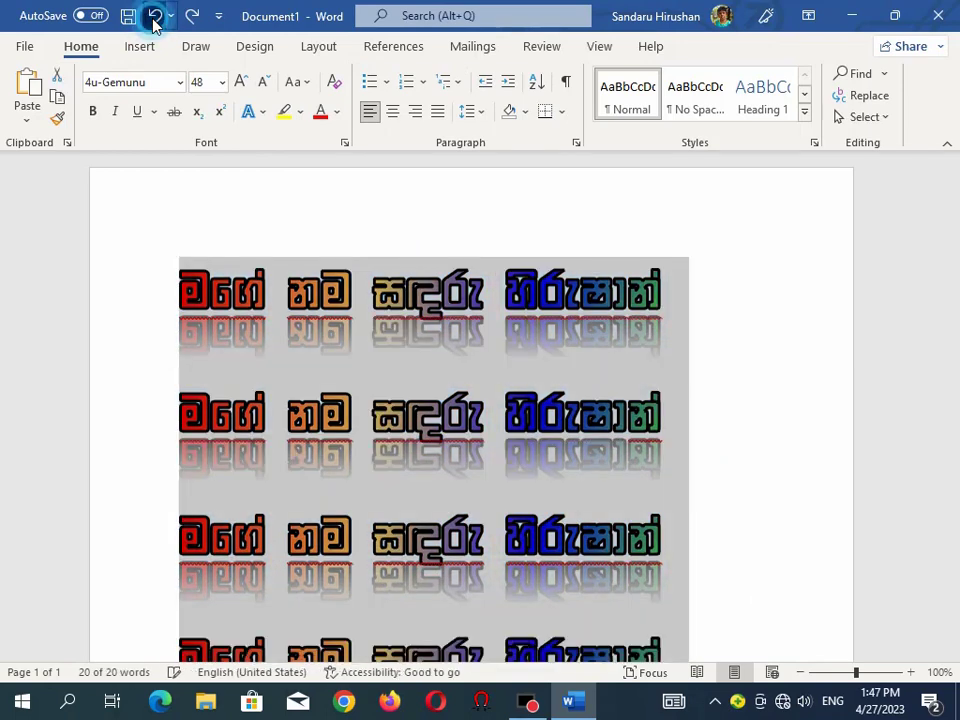
left_click(154, 18)
Keep undoing past the gradient fill and colour changes until the text is plain black
left_click(154, 18)
left_click(154, 18)
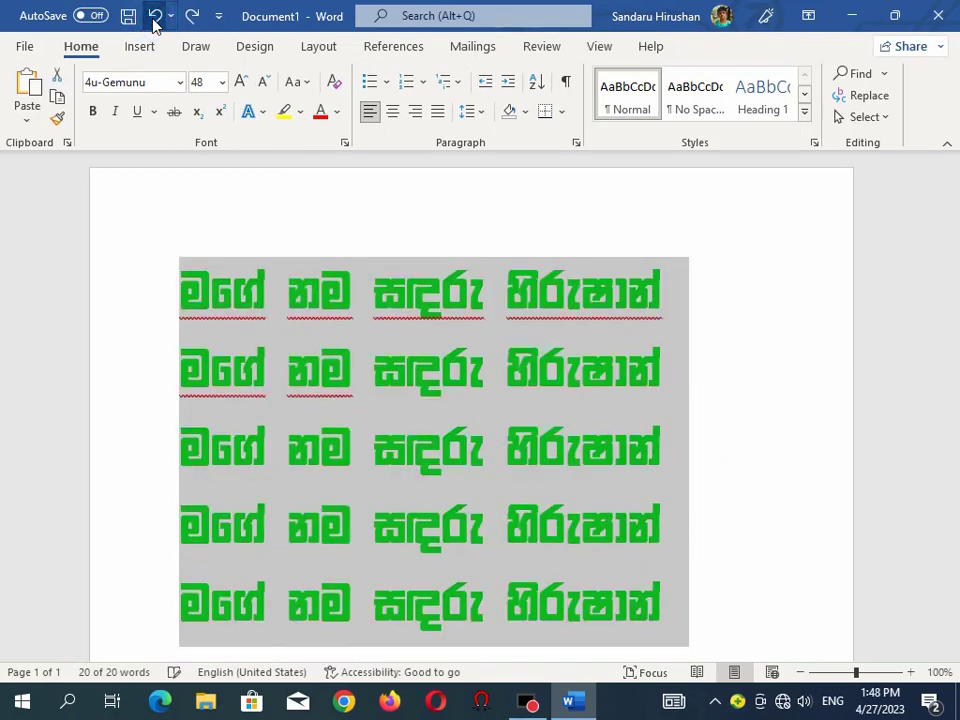
left_click(154, 18)
left_click(155, 16)
left_click(155, 16)
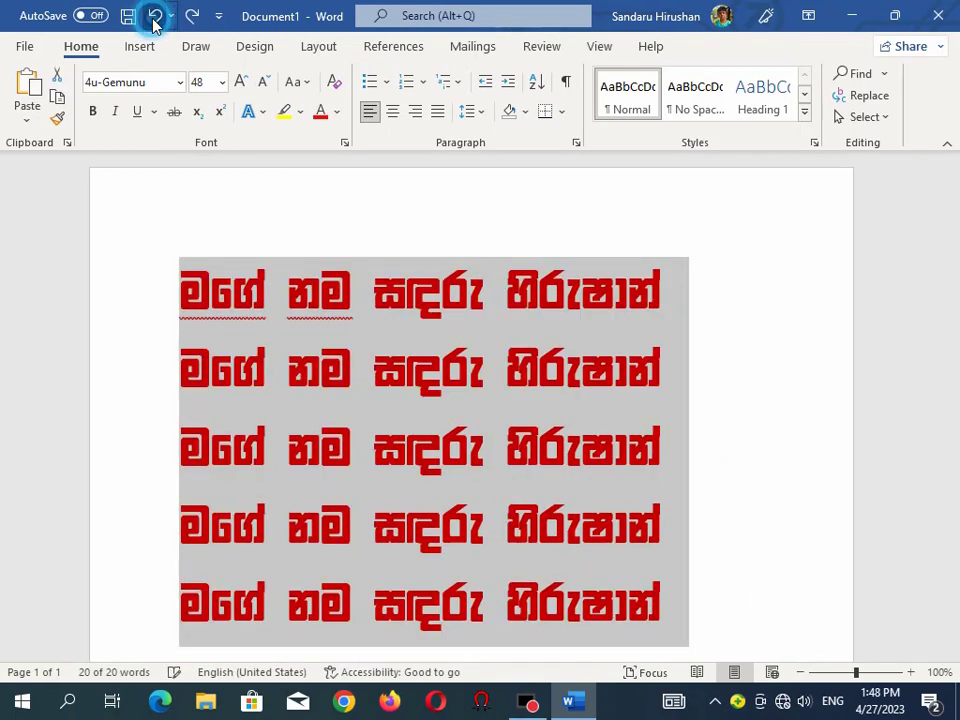
left_click(155, 16)
left_click(155, 18)
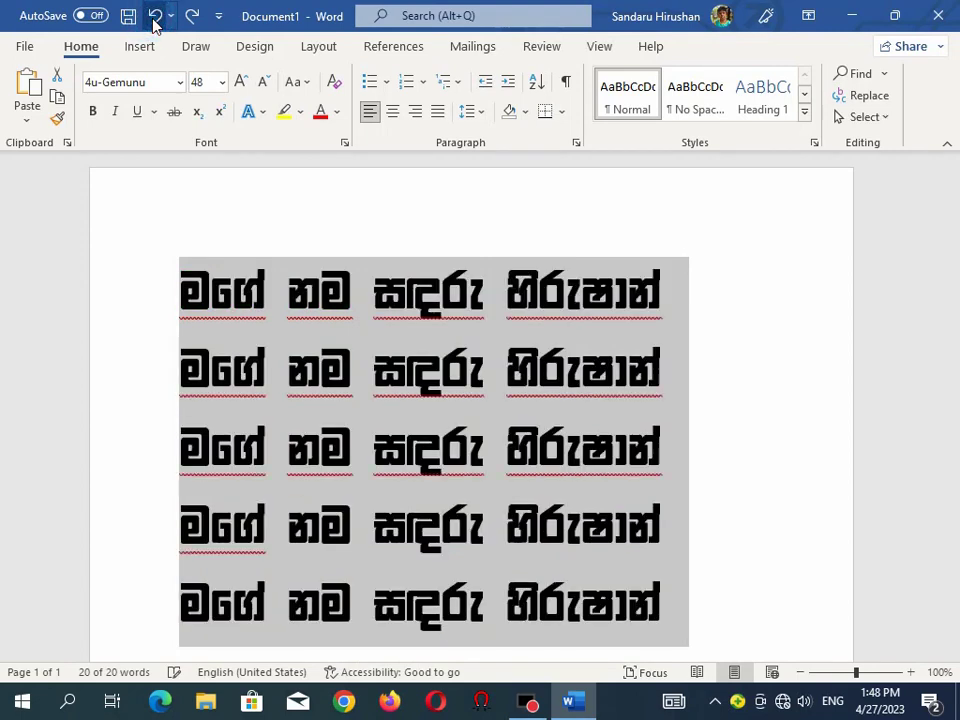
Select all five lines and apply the ornamental cross-pattern bullet from the Bullet Library
left_click(291, 323)
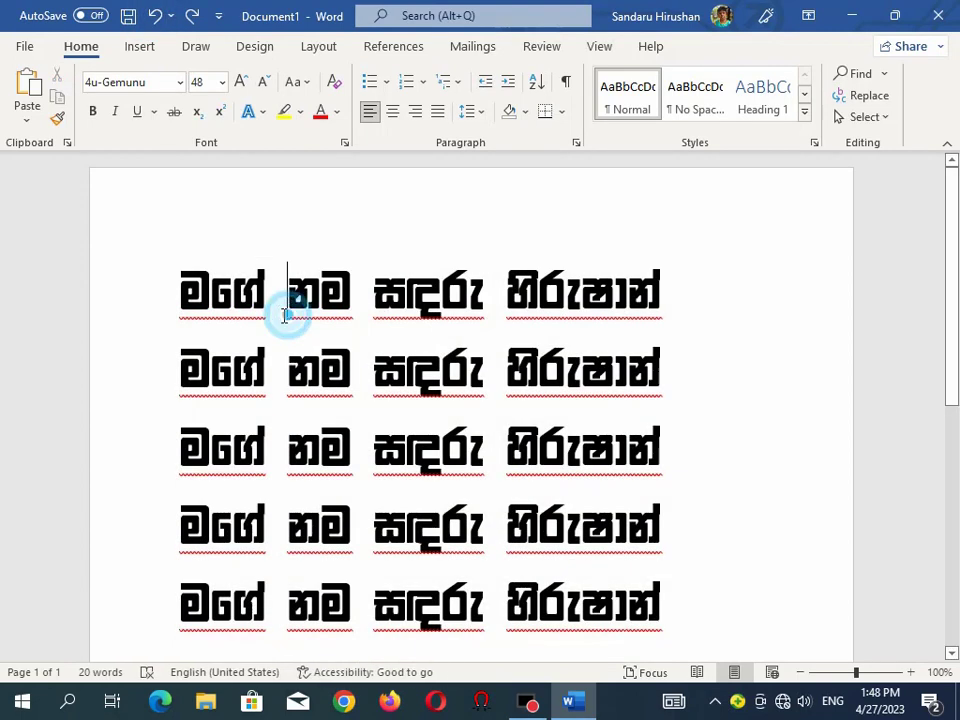
scroll(516, 493, "down", 3)
scroll(638, 556, "up", 3)
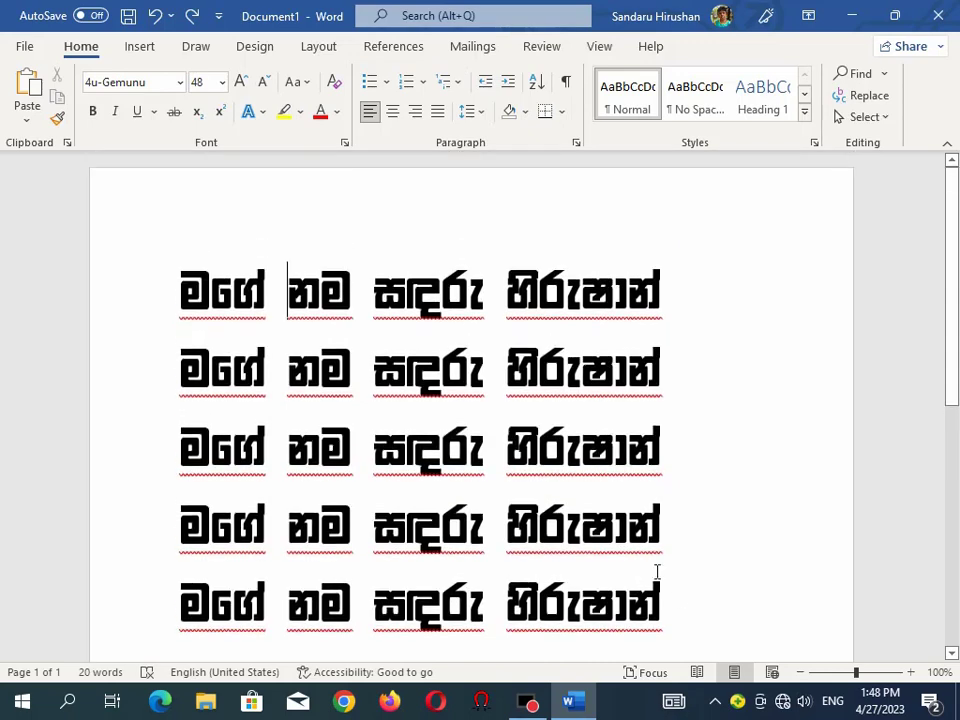
left_click_drag(677, 602, 183, 322)
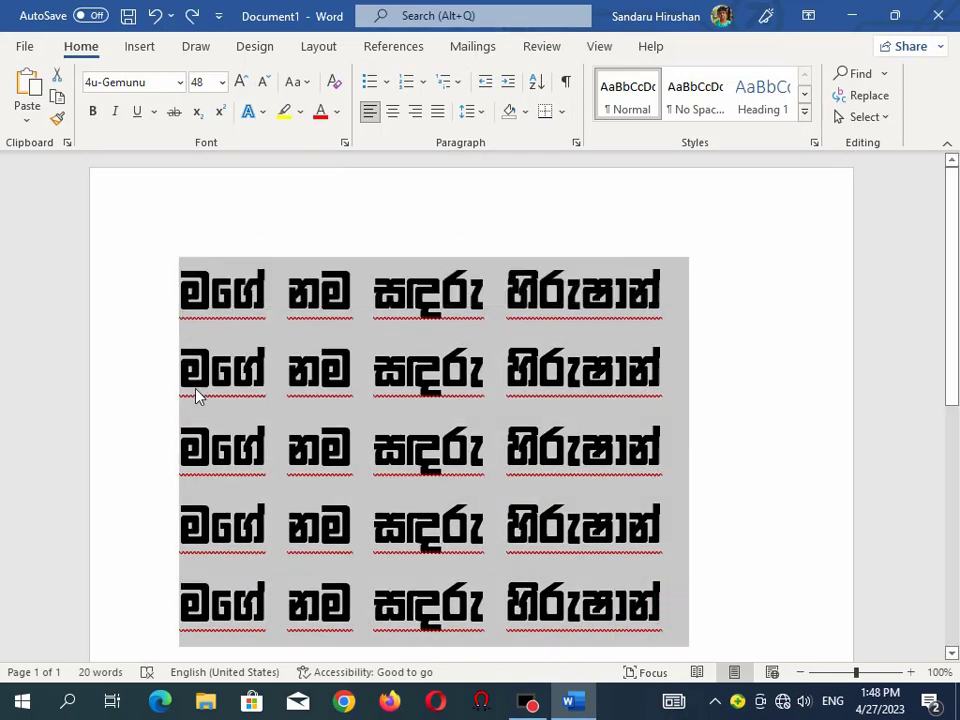
left_click(386, 82)
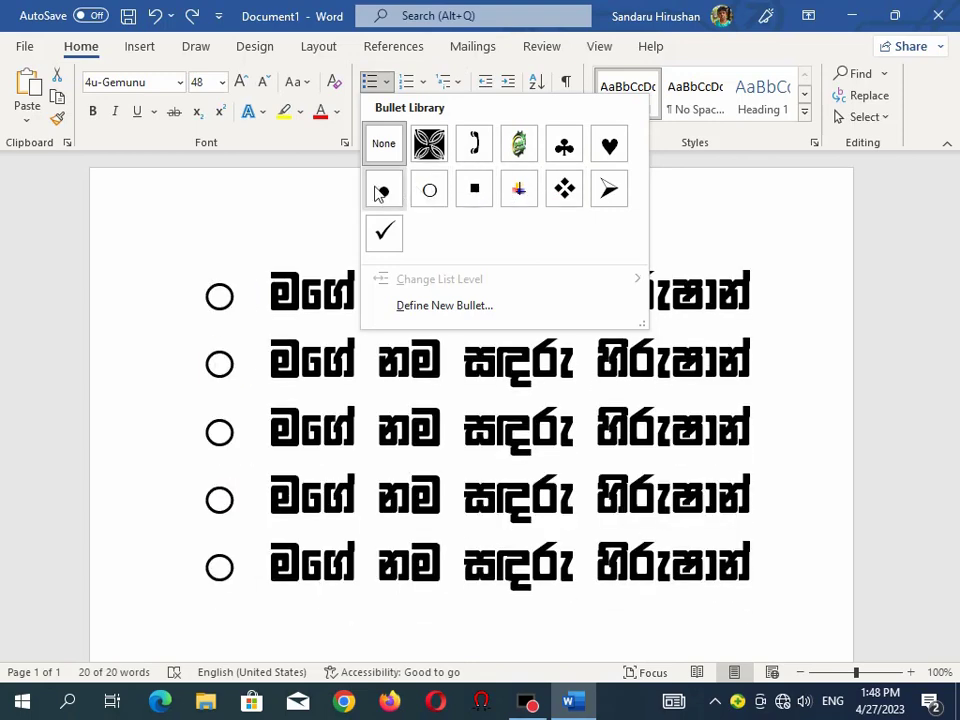
left_click(432, 148)
Select the first line's bullet to inspect it, then deselect
left_click(270, 285)
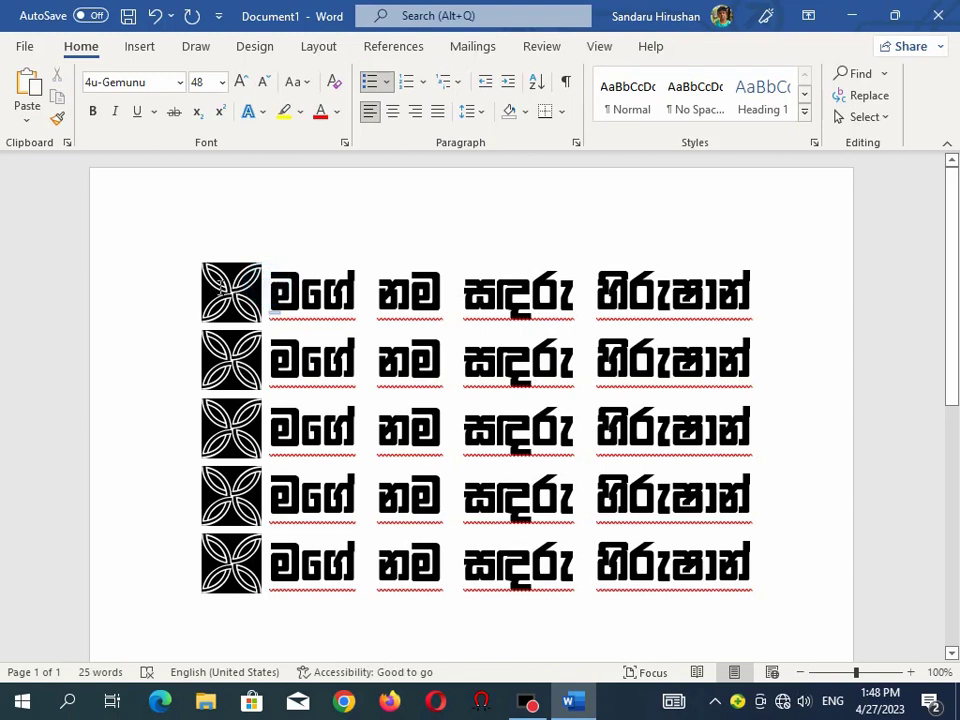
left_click(198, 284)
left_click_drag(285, 284, 358, 291)
left_click(200, 283)
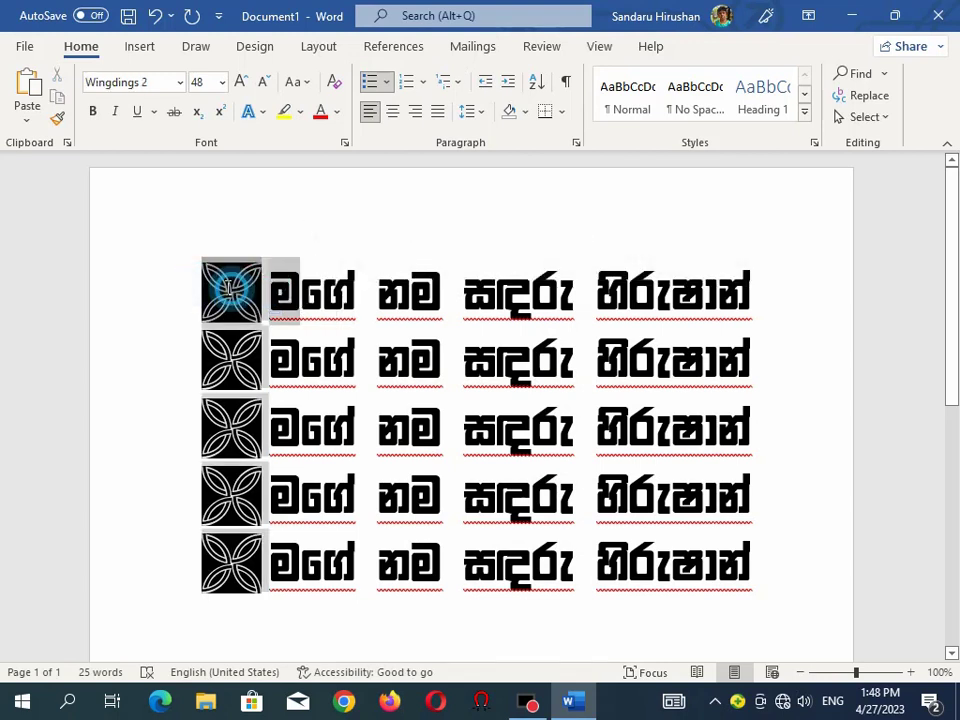
left_click(264, 291)
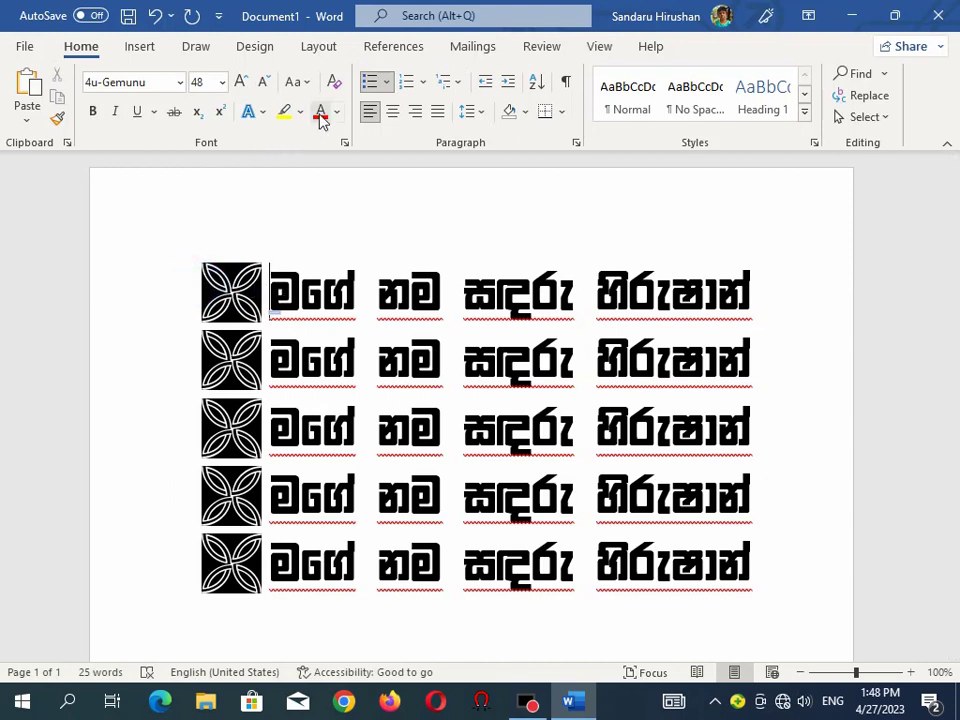
Make all five Wingdings bullets red, then select the first line's text
left_click(243, 349)
left_click(268, 300)
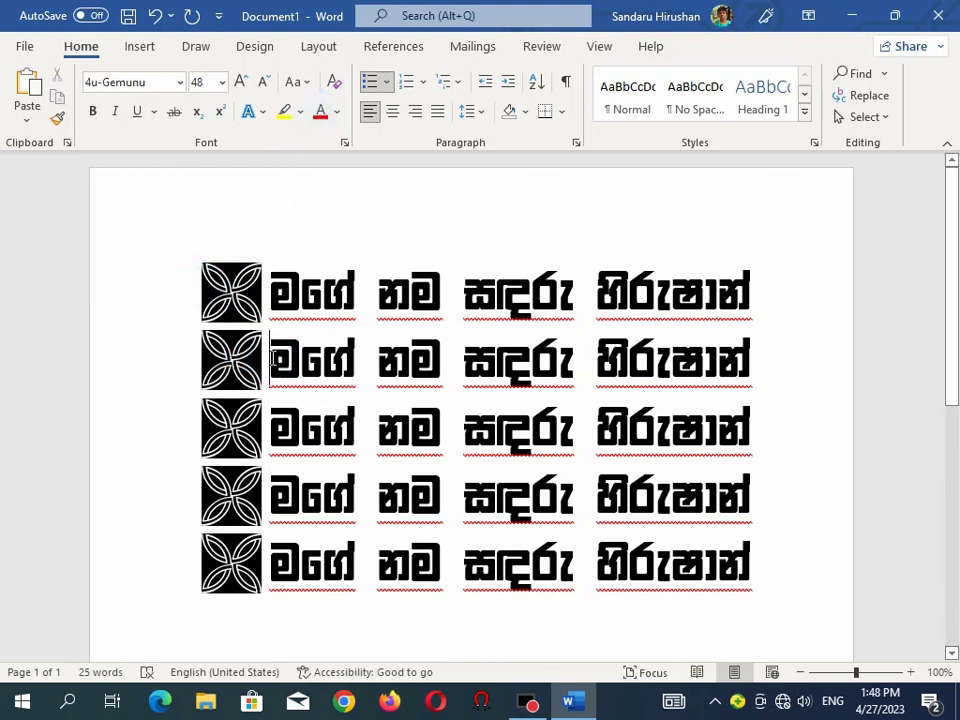
left_click(236, 294)
left_click(337, 112)
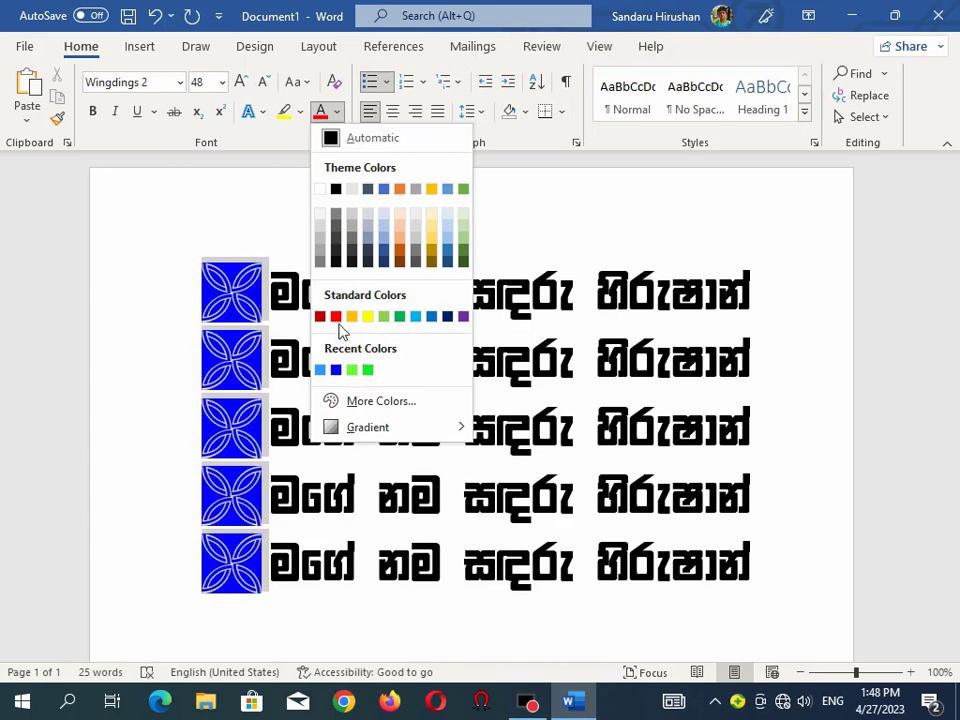
left_click(336, 317)
left_click(322, 292)
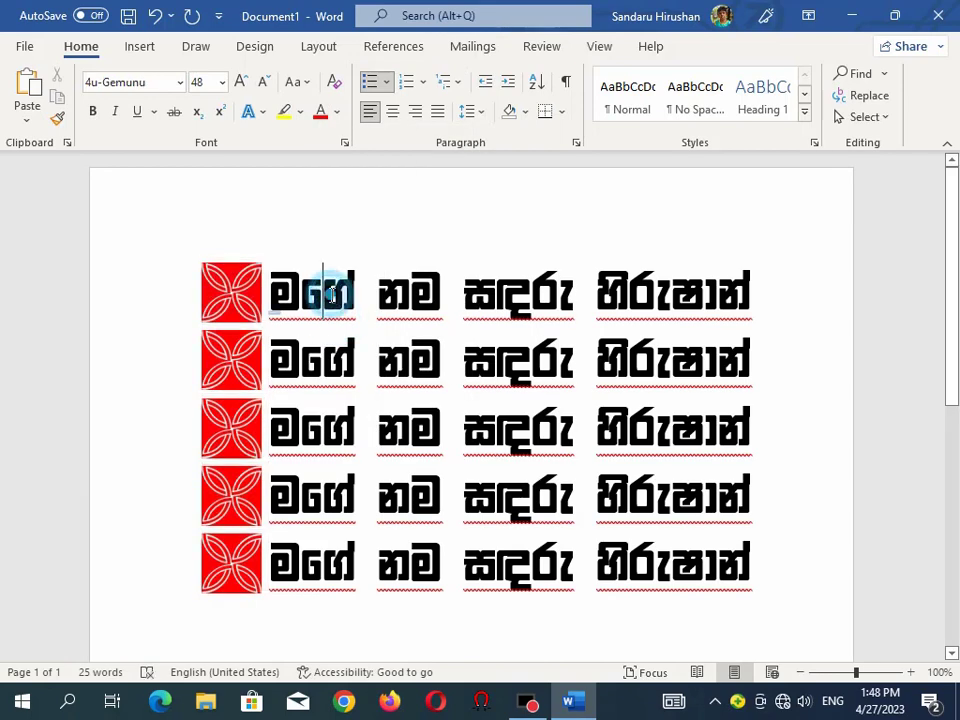
mouse_move(274, 291)
left_mouse_down()
mouse_move(667, 312)
mouse_move(720, 326)
left_mouse_up()
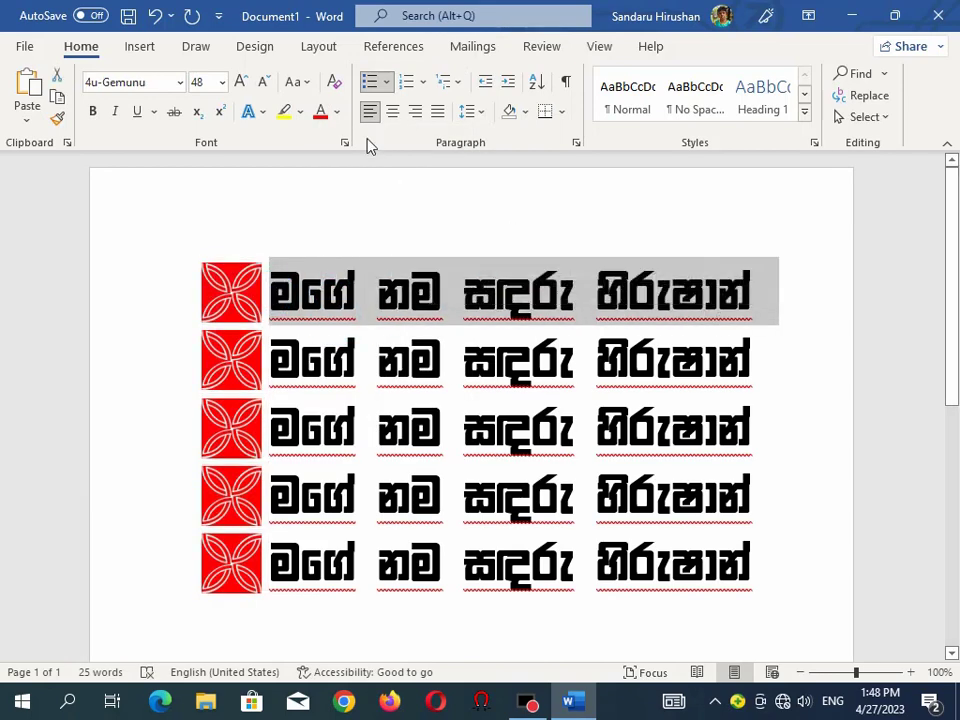
Colour the first line's text red and the second line's text green
left_click(320, 113)
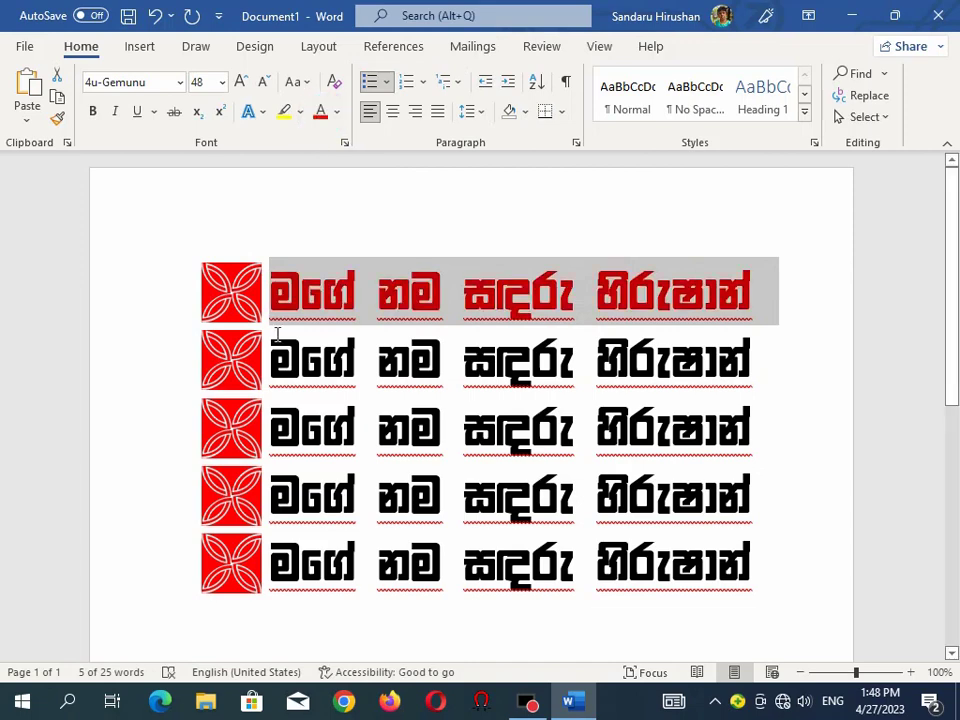
left_click_drag(278, 333, 776, 378)
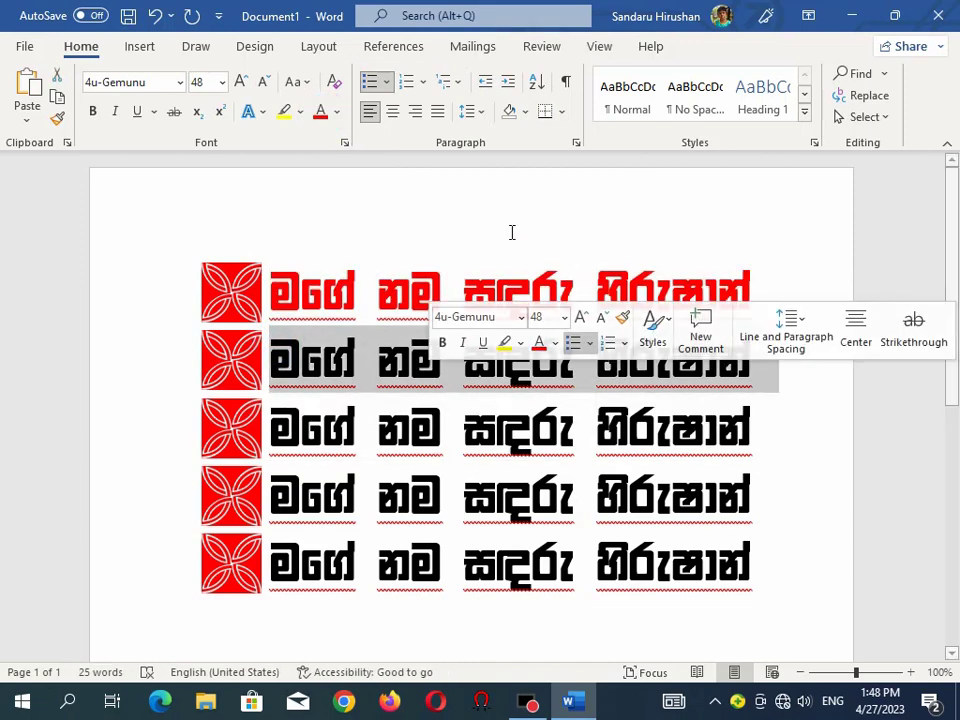
left_click(338, 111)
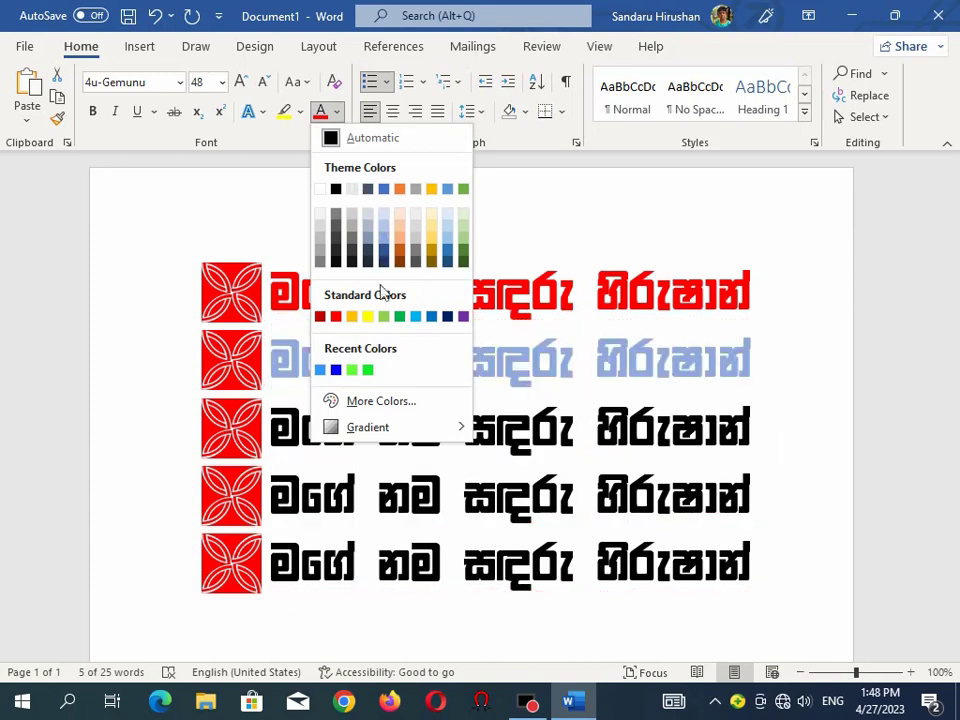
left_click(399, 317)
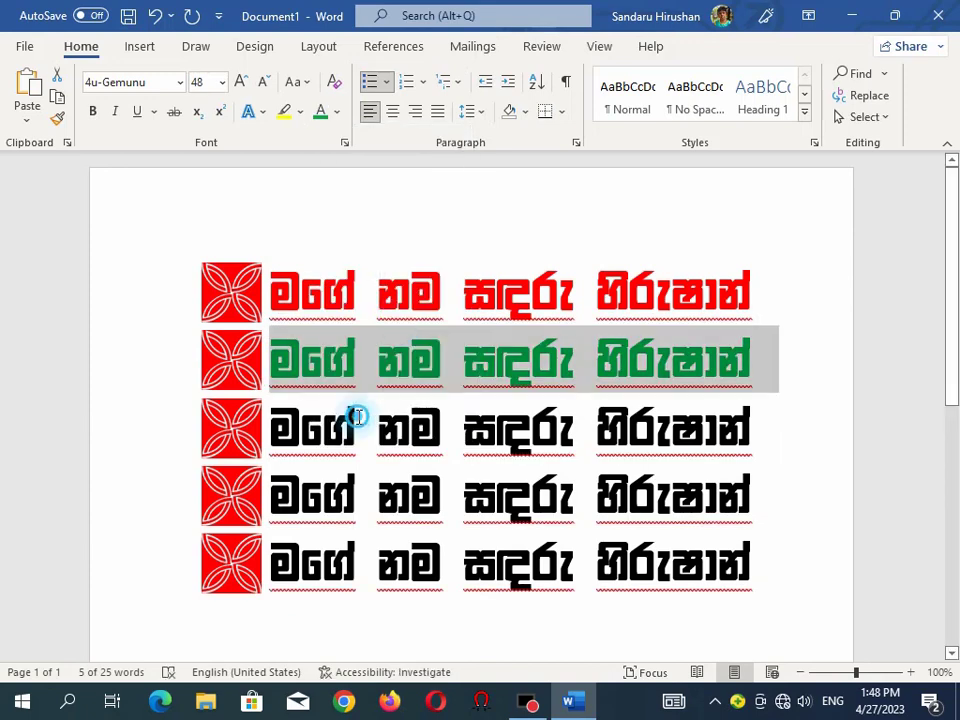
left_click(357, 417)
Colour the third line purple, after briefly trying red and black
left_click_drag(278, 428, 709, 452)
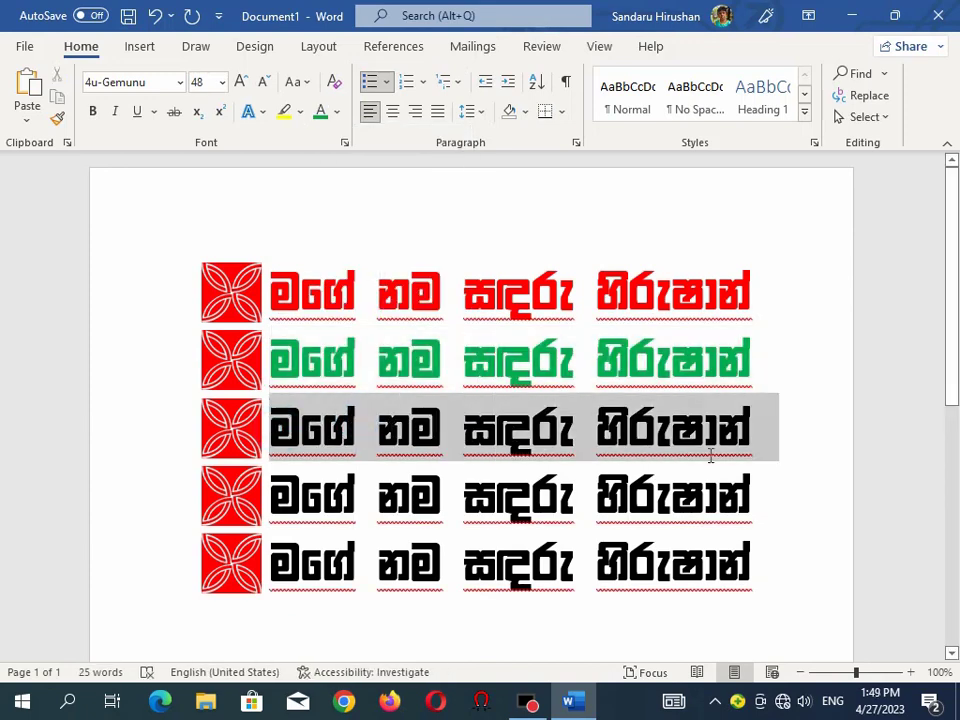
left_click(337, 112)
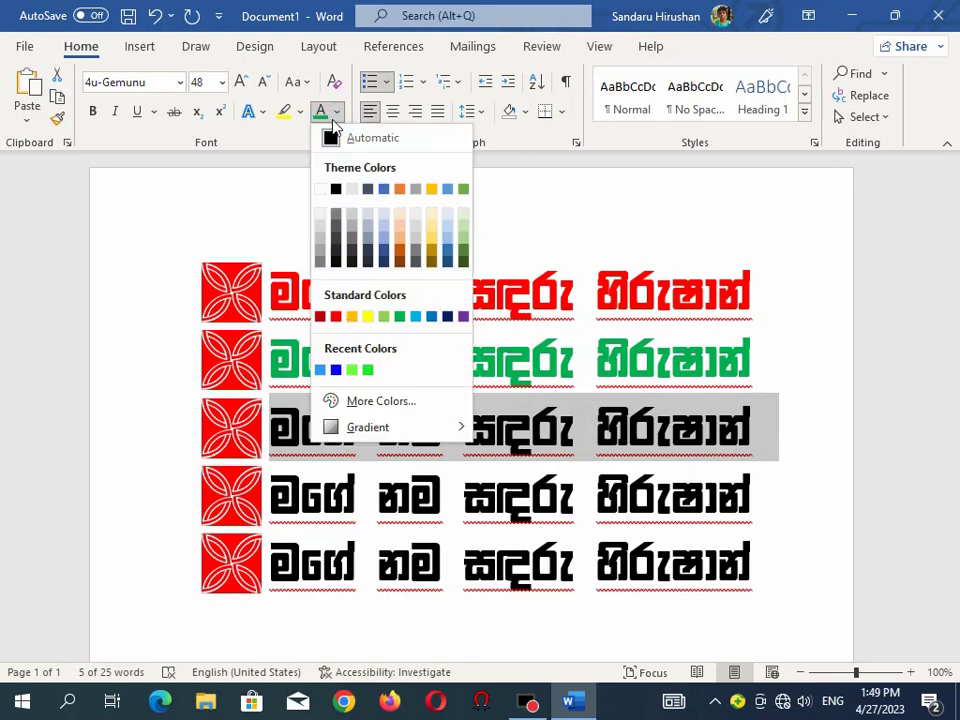
left_click(336, 317)
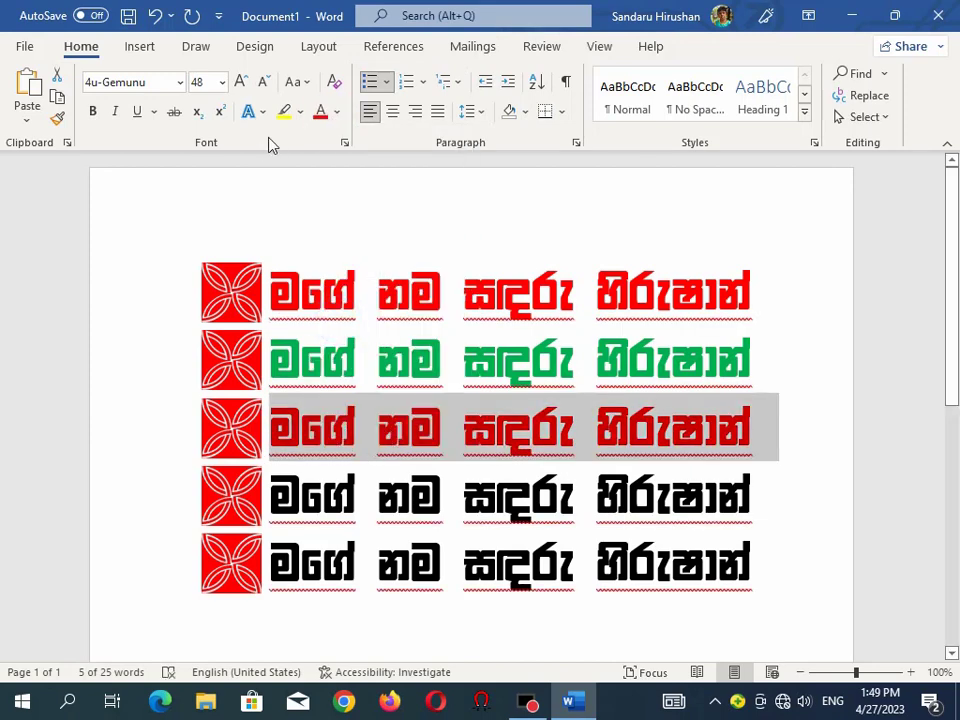
left_click(339, 114)
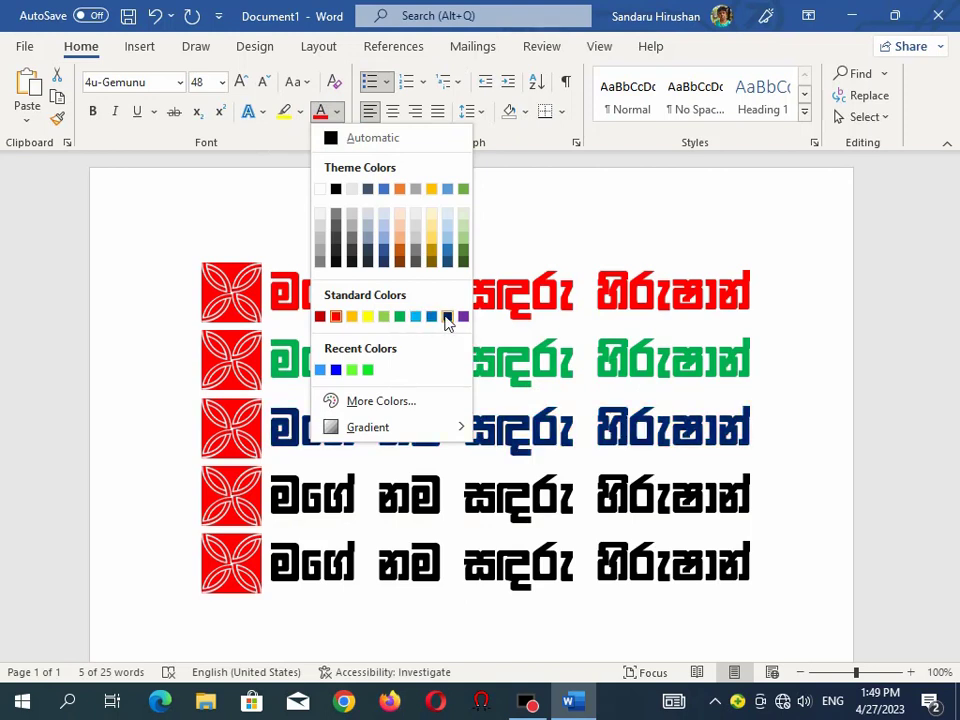
left_click(338, 192)
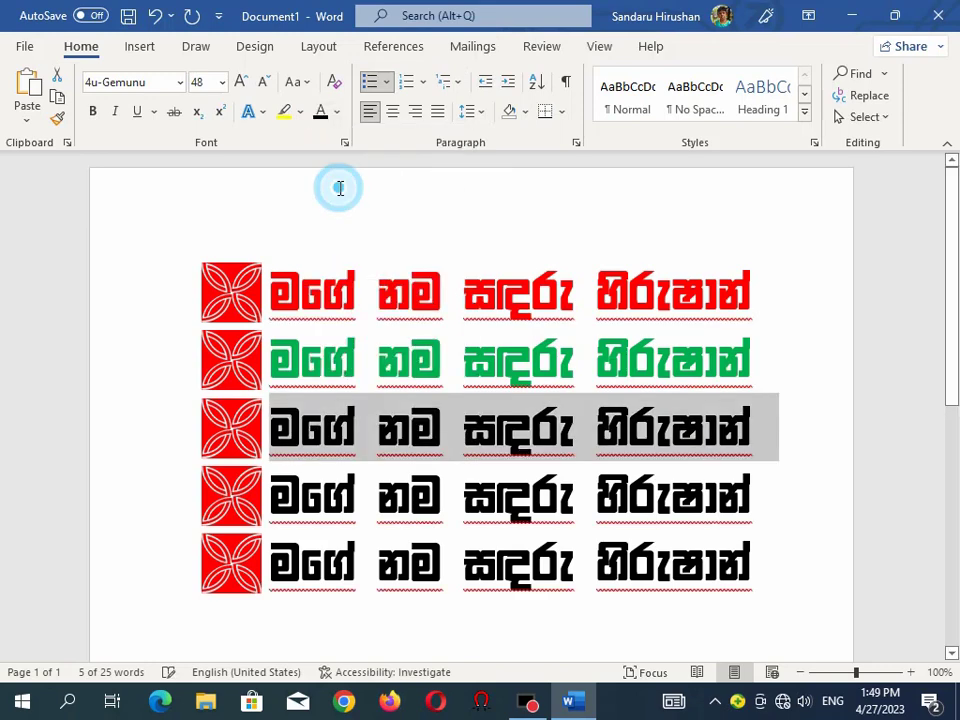
left_click(337, 113)
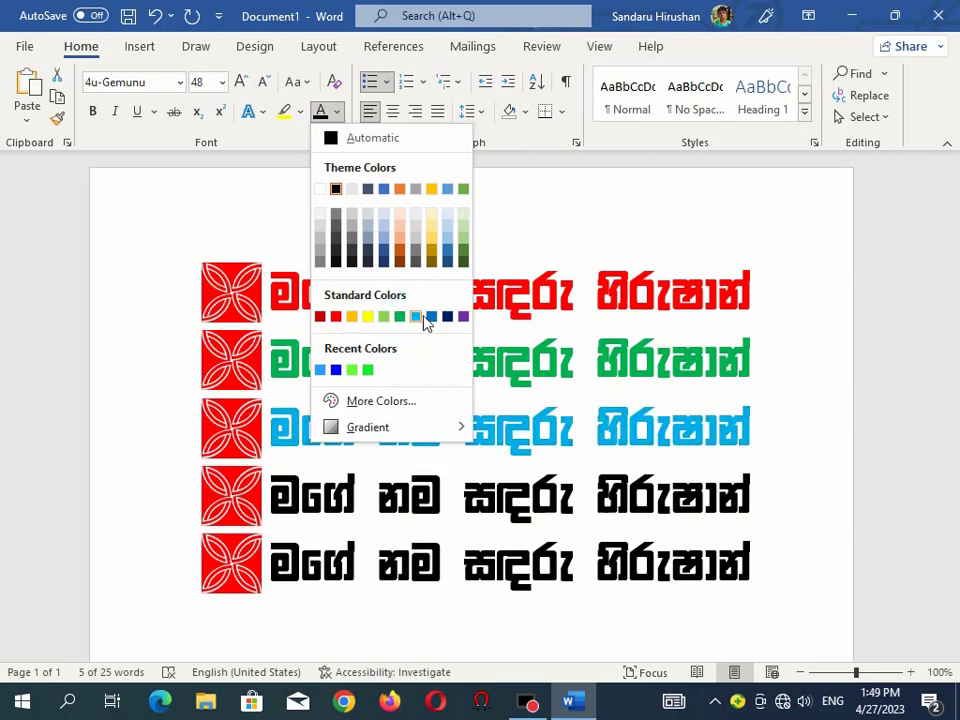
left_click(463, 316)
left_click(325, 490)
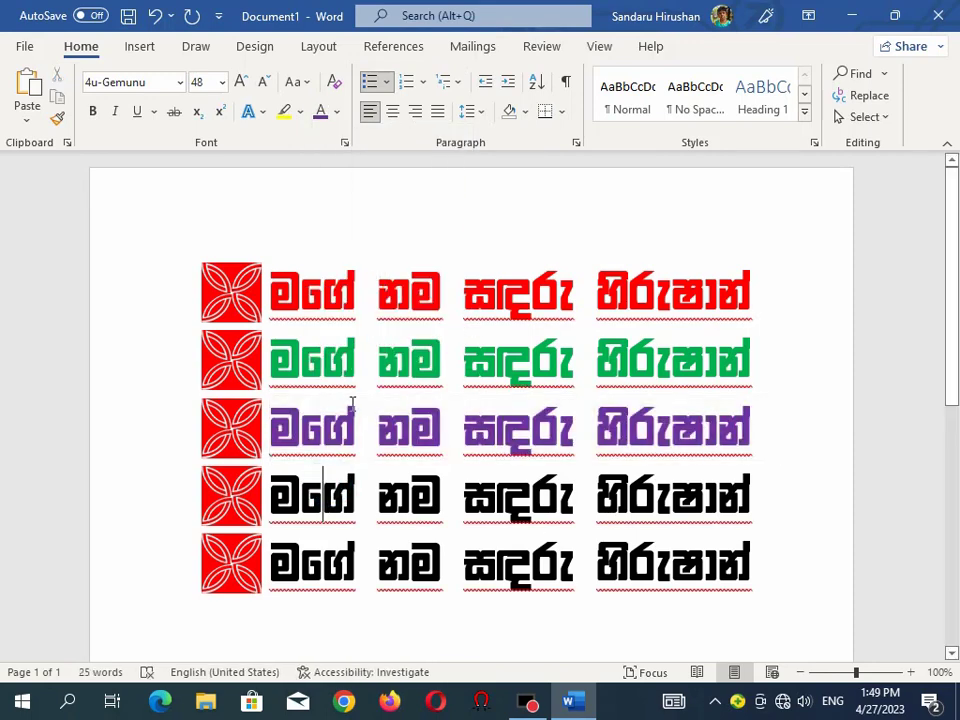
Open the Symbol picker for a new custom bullet through Define New Bullet
left_click(387, 82)
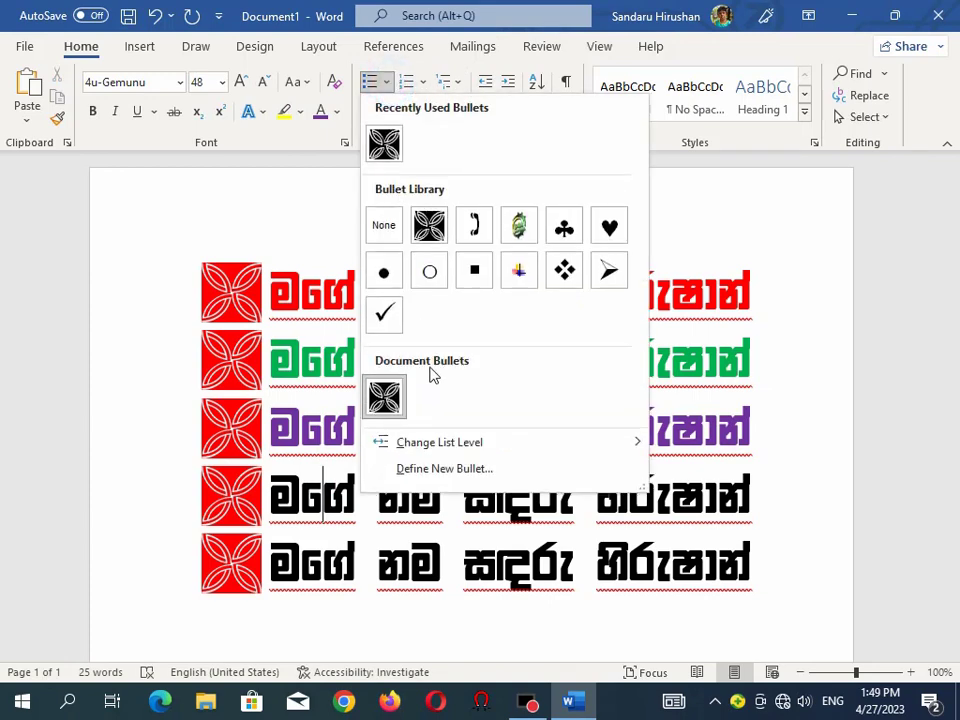
left_click(442, 468)
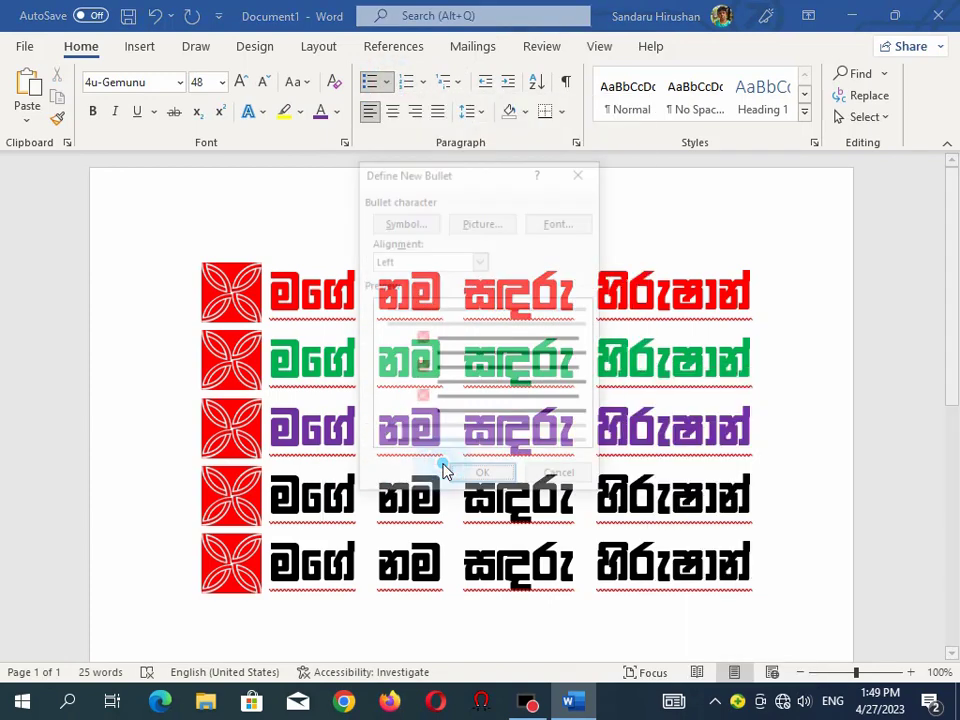
left_click(407, 222)
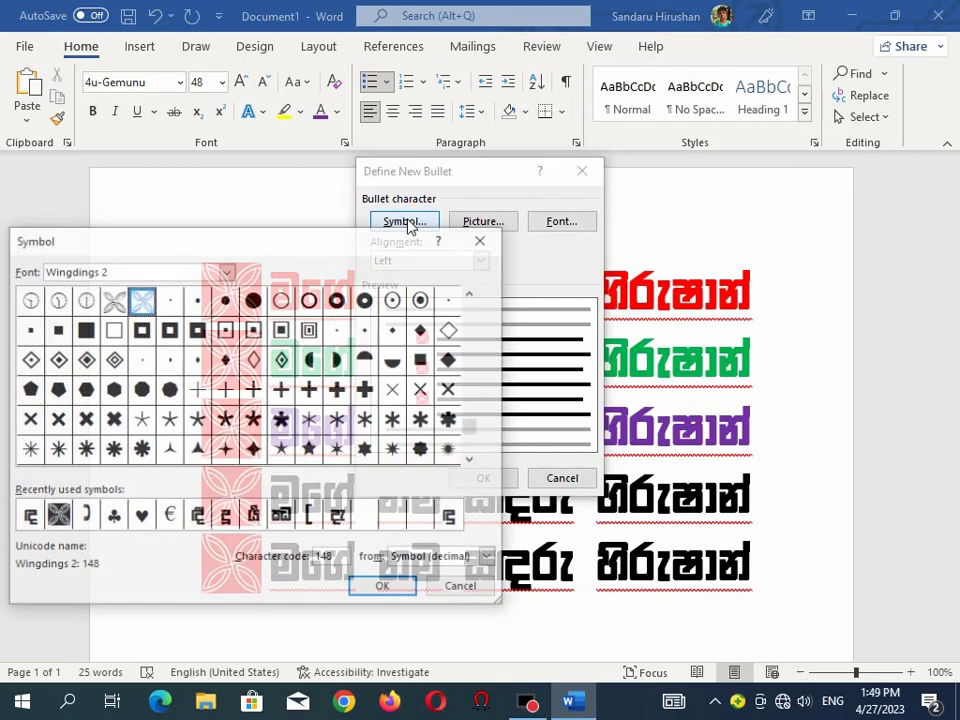
Browse the Wingdings and Wingdings 3 symbol fonts, ending on Wingdings 2
left_click(227, 272)
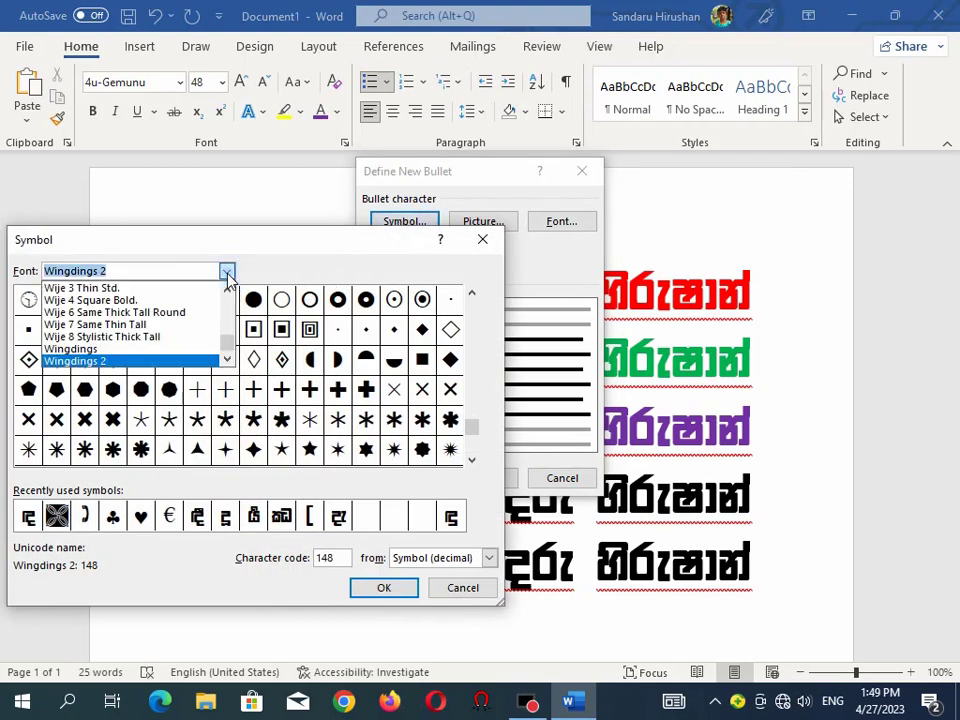
left_click(107, 348)
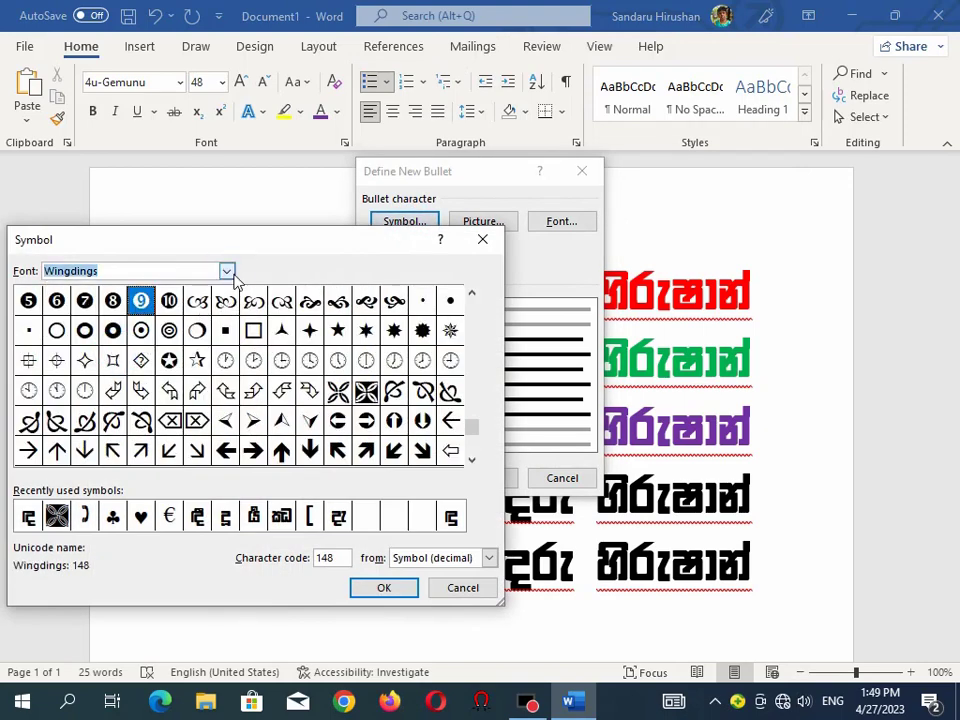
left_click(227, 271)
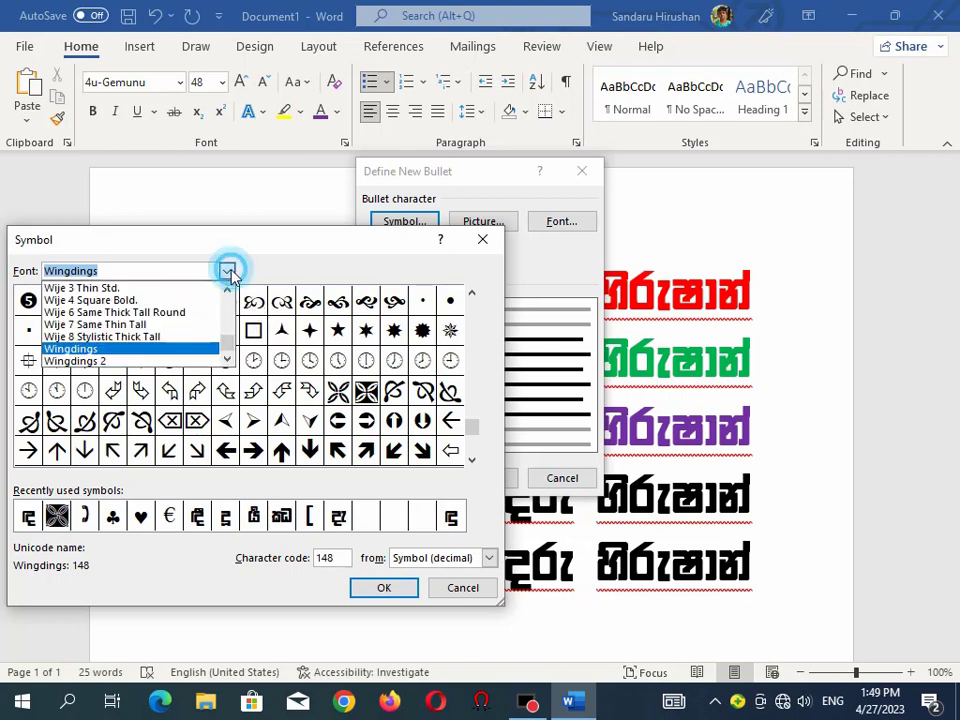
scroll(180, 340, "down", 2)
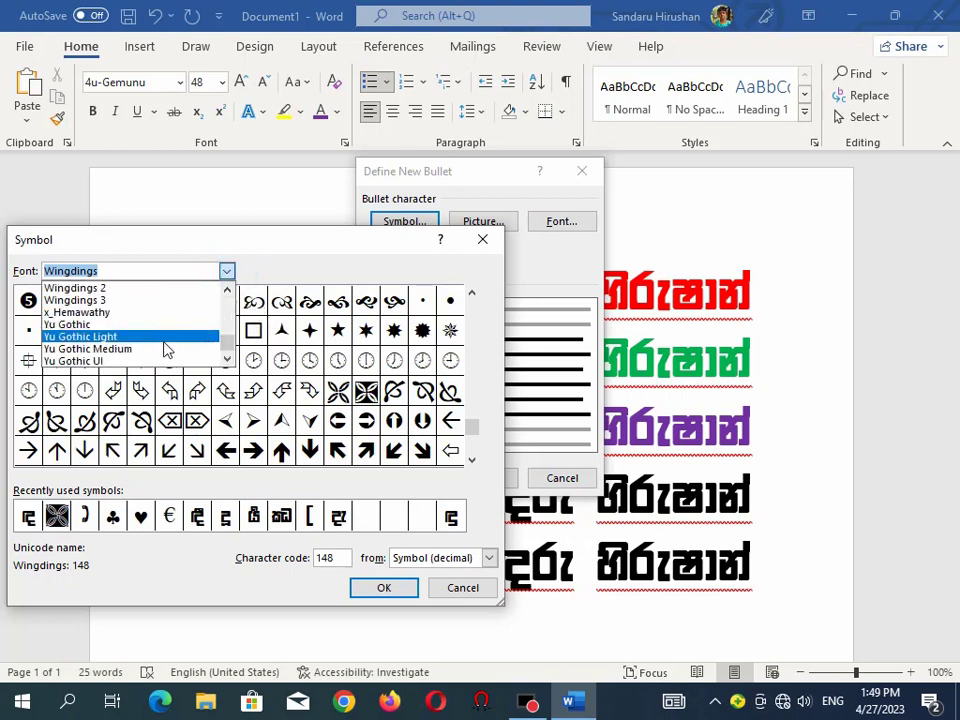
left_click(115, 300)
left_click(227, 271)
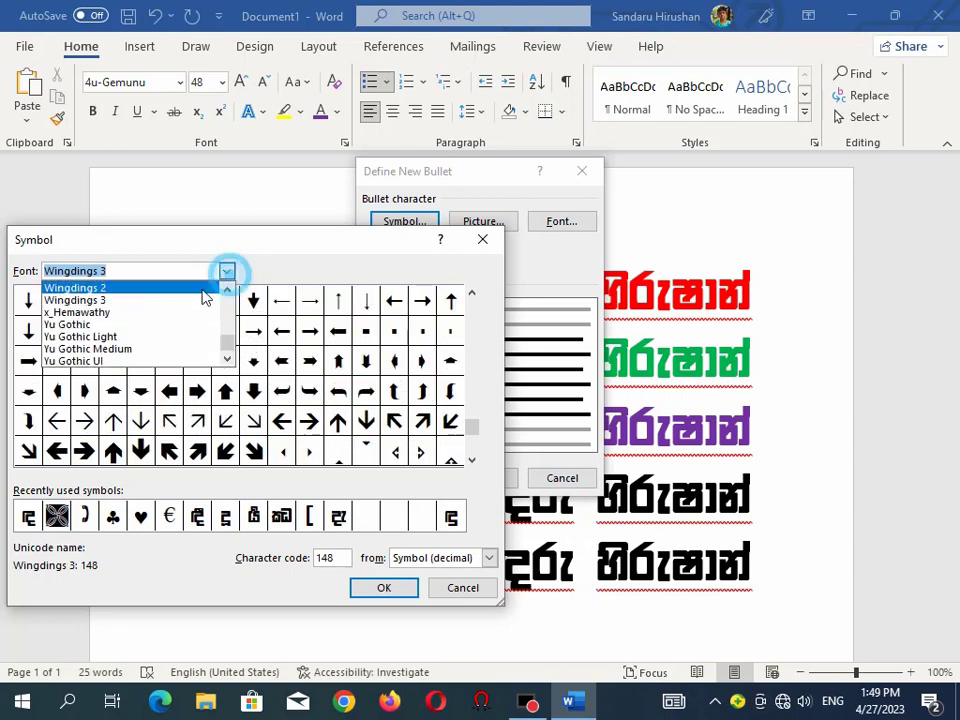
left_click(128, 289)
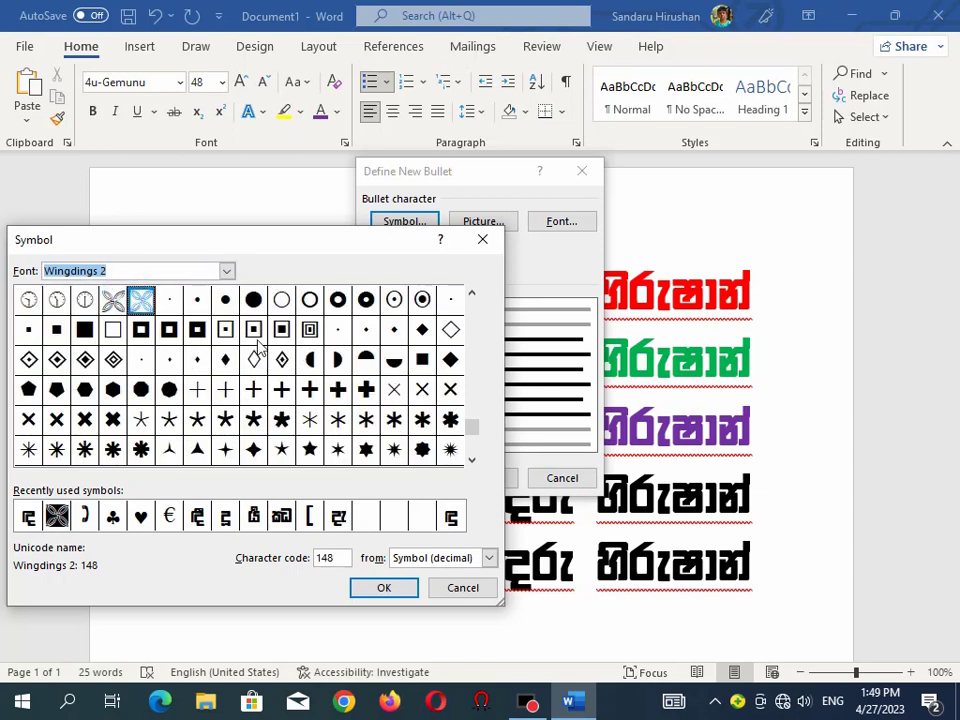
Scroll through the Wingdings 2 symbol grid looking for a suitable bullet
mouse_move(475, 425)
left_mouse_down()
mouse_move(475, 445)
mouse_move(476, 421)
left_mouse_up()
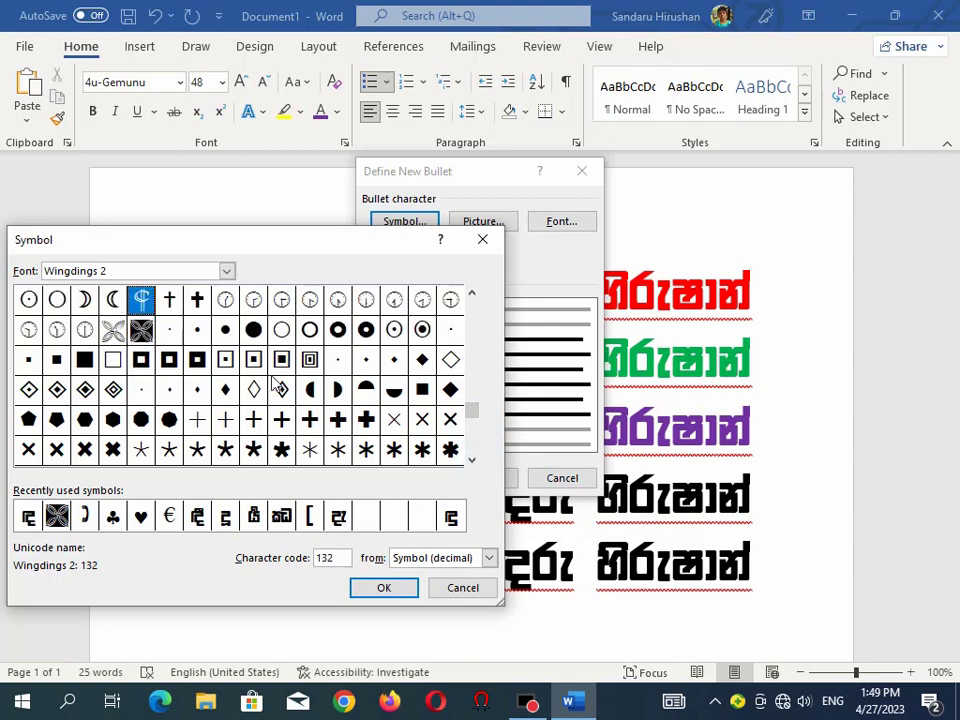
left_click(471, 297)
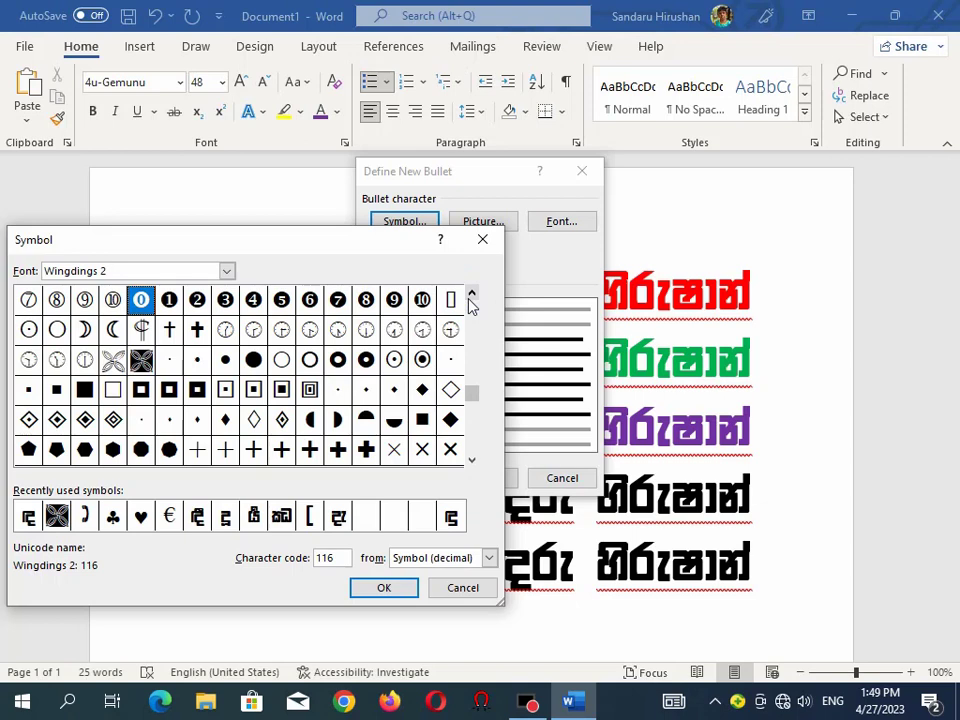
left_click(471, 297)
left_click(471, 297)
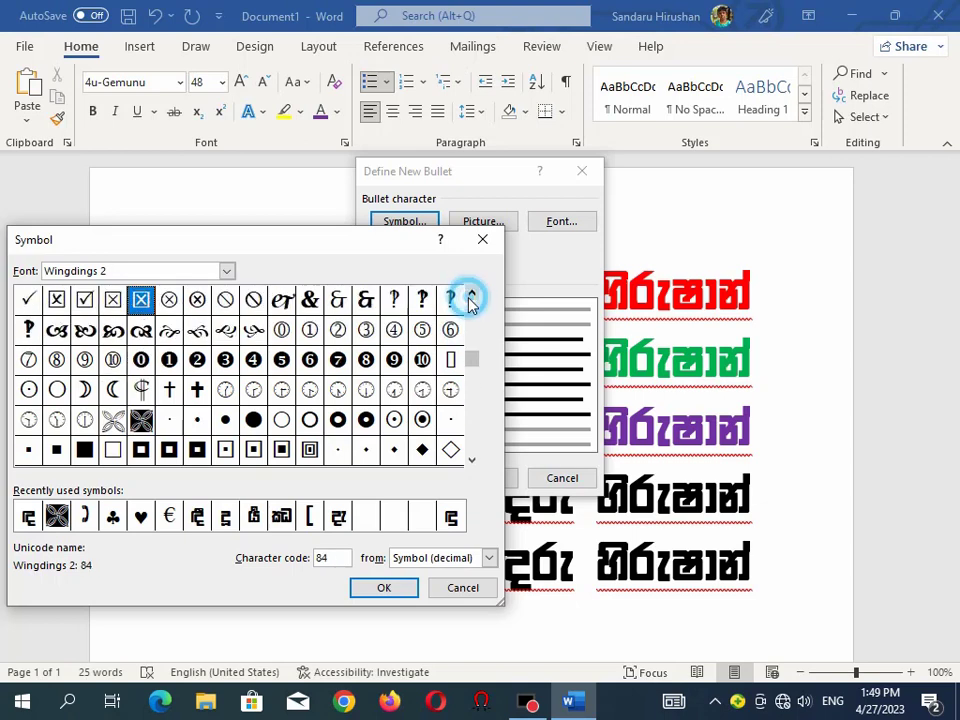
left_click(471, 297)
left_click(471, 297)
left_click(471, 297)
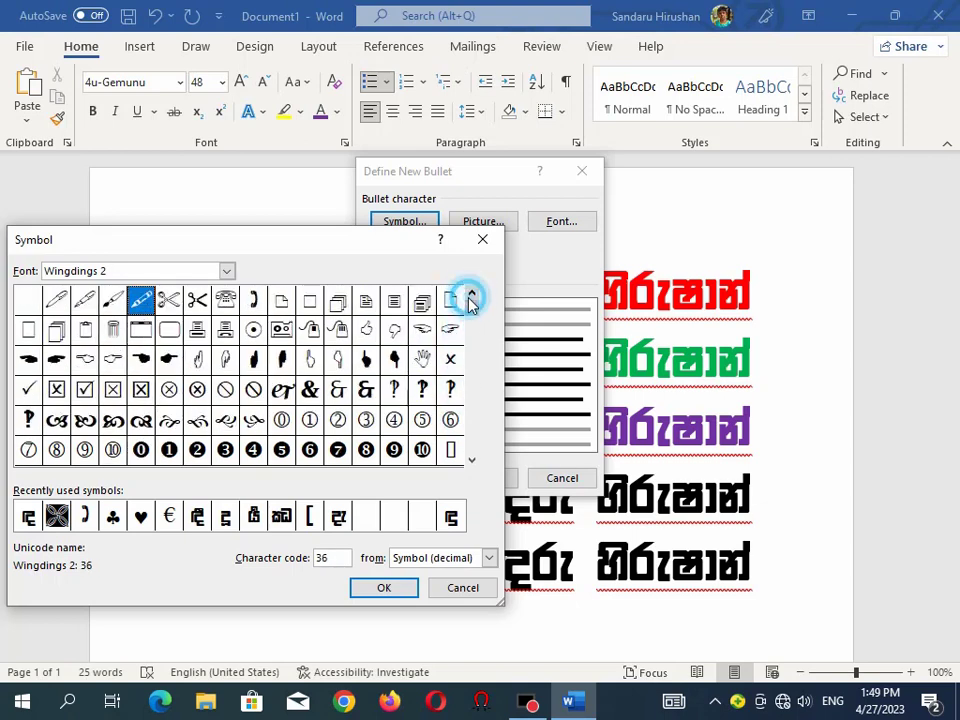
left_click(471, 462)
left_click(471, 462)
left_click(471, 462)
left_click(471, 462)
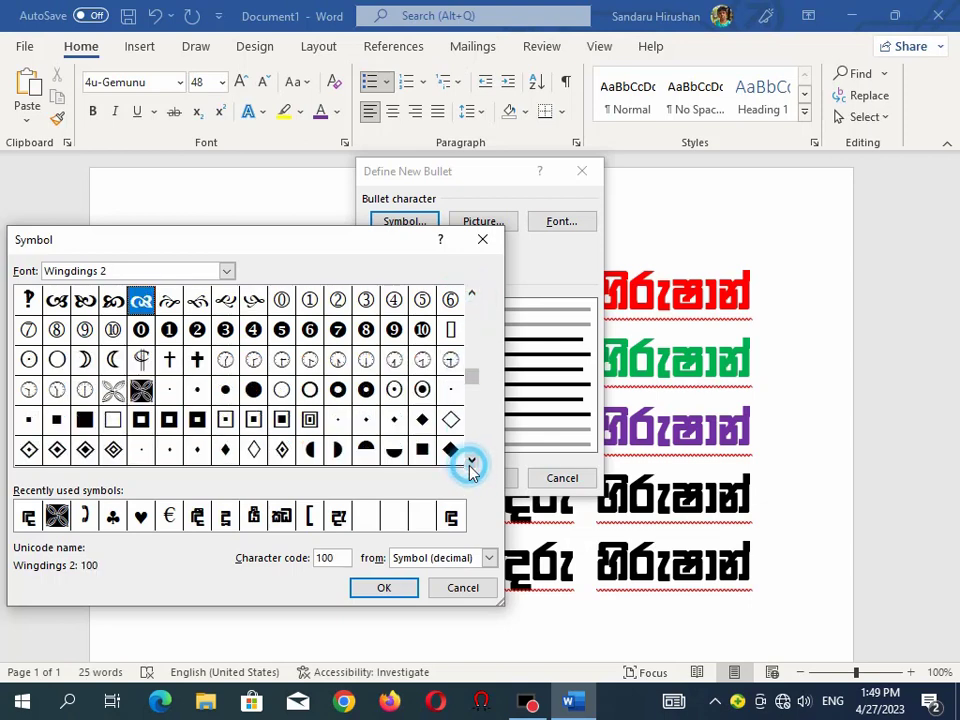
left_click(471, 462)
left_click(471, 462)
left_click(471, 462)
left_click(471, 462)
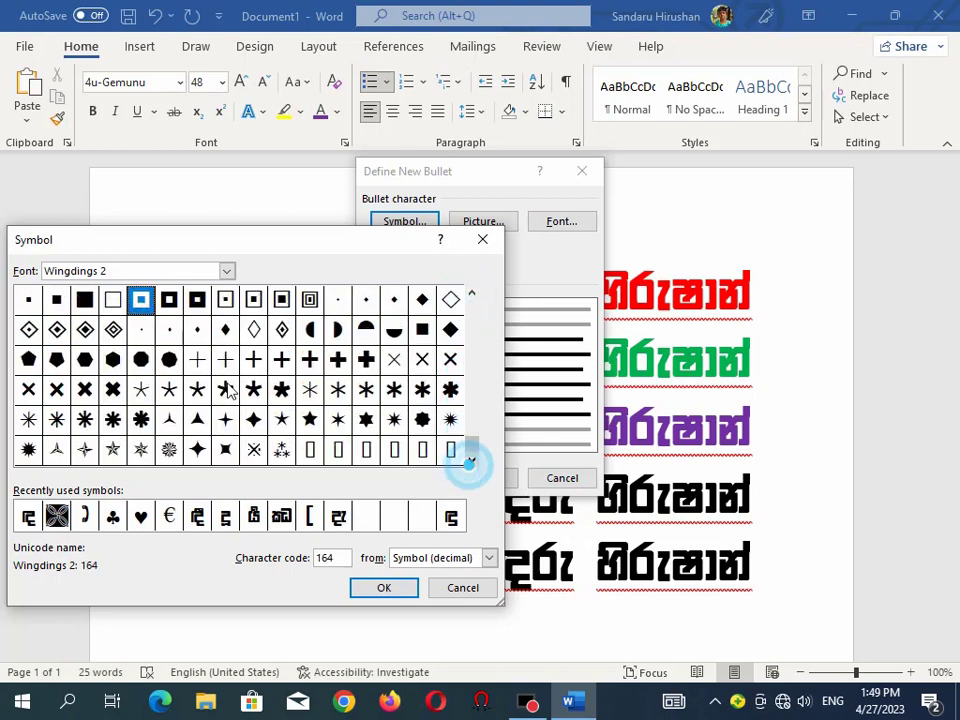
Switch the symbol font to Wingdings and scroll through its characters
left_click(227, 271)
scroll(147, 314, "up", 1)
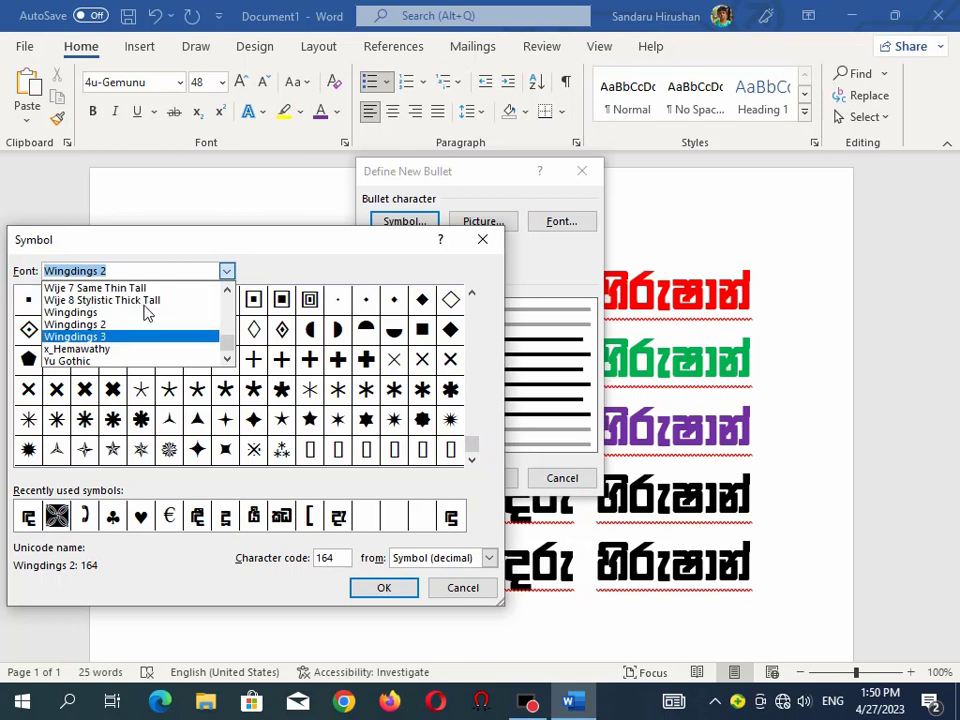
left_click(130, 312)
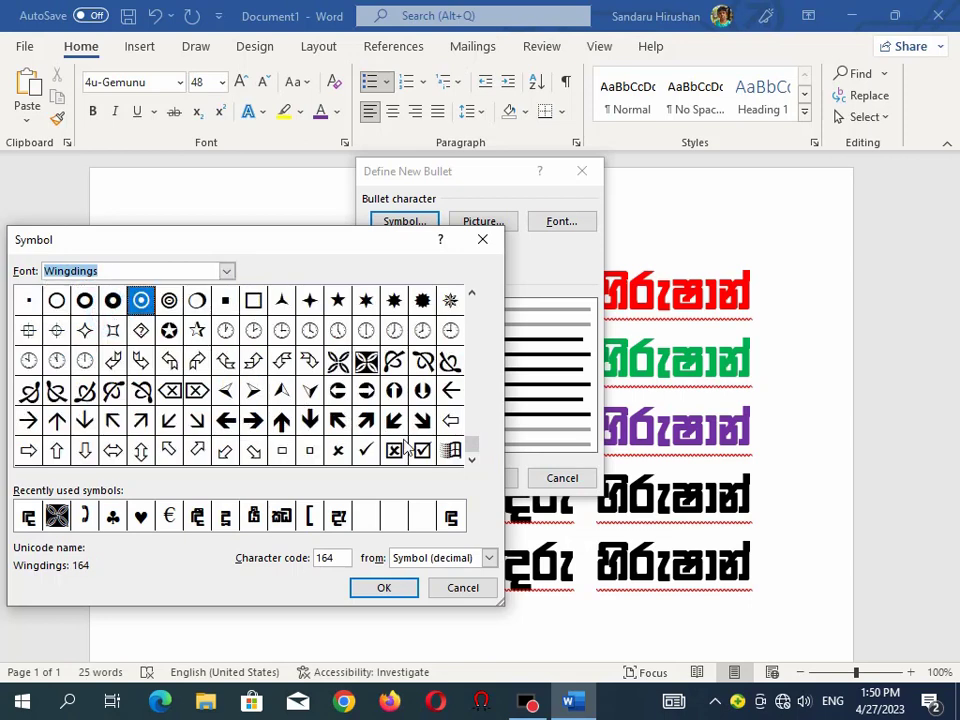
left_click(473, 464)
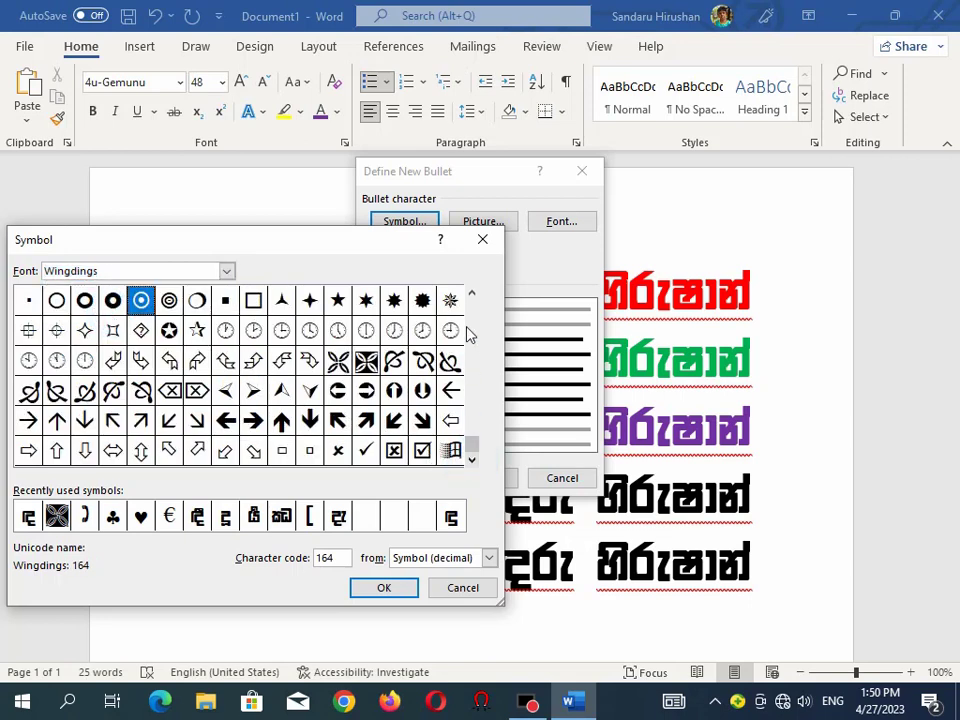
left_click(471, 295)
left_click(471, 295)
left_click(471, 295)
left_click(471, 295)
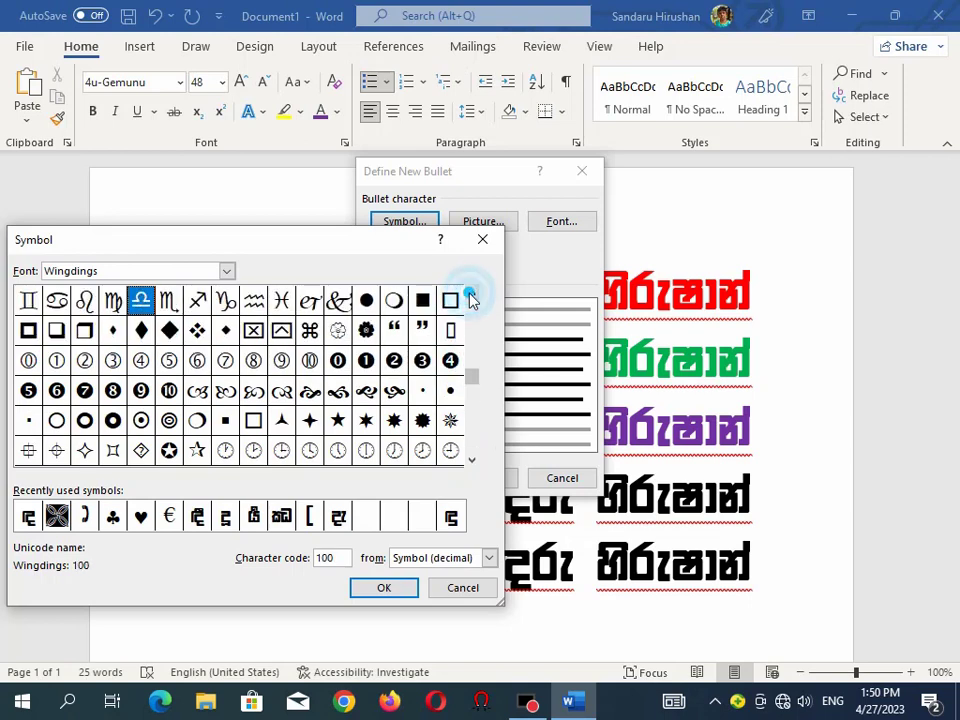
left_click(471, 295)
left_click(471, 295)
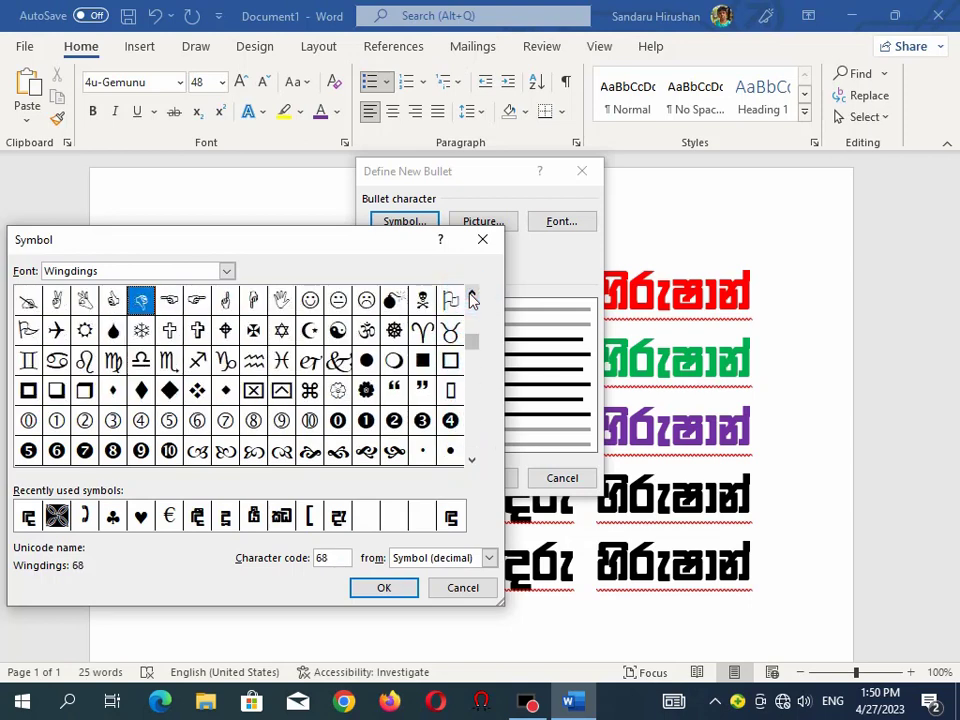
double_click(472, 297)
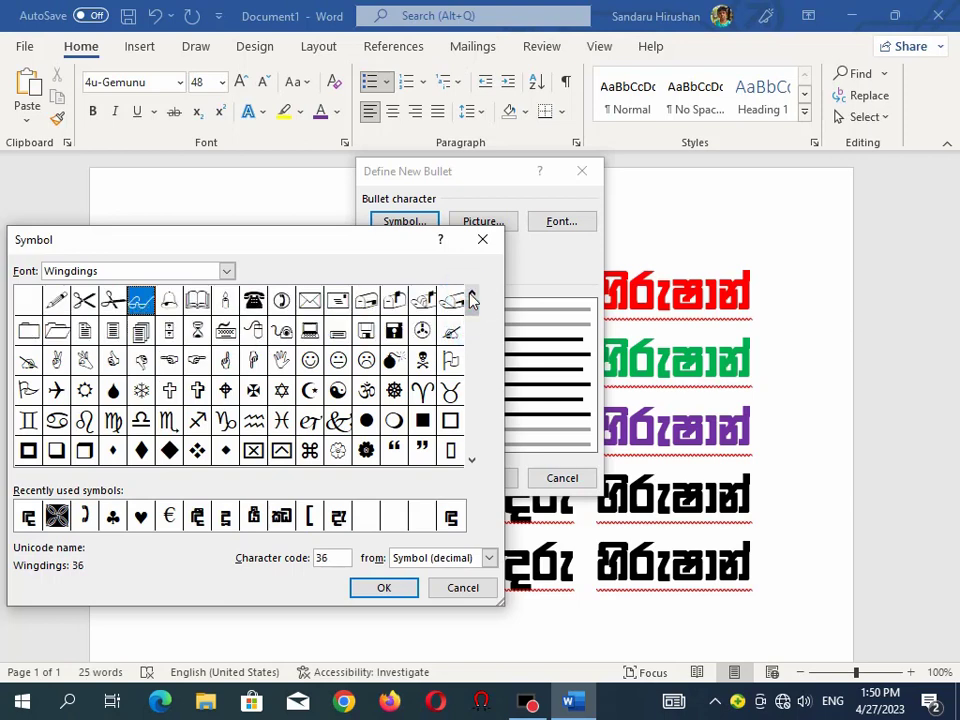
Choose the Wingdings dharma wheel (code 93) and apply it as the new bullet
left_click(394, 390)
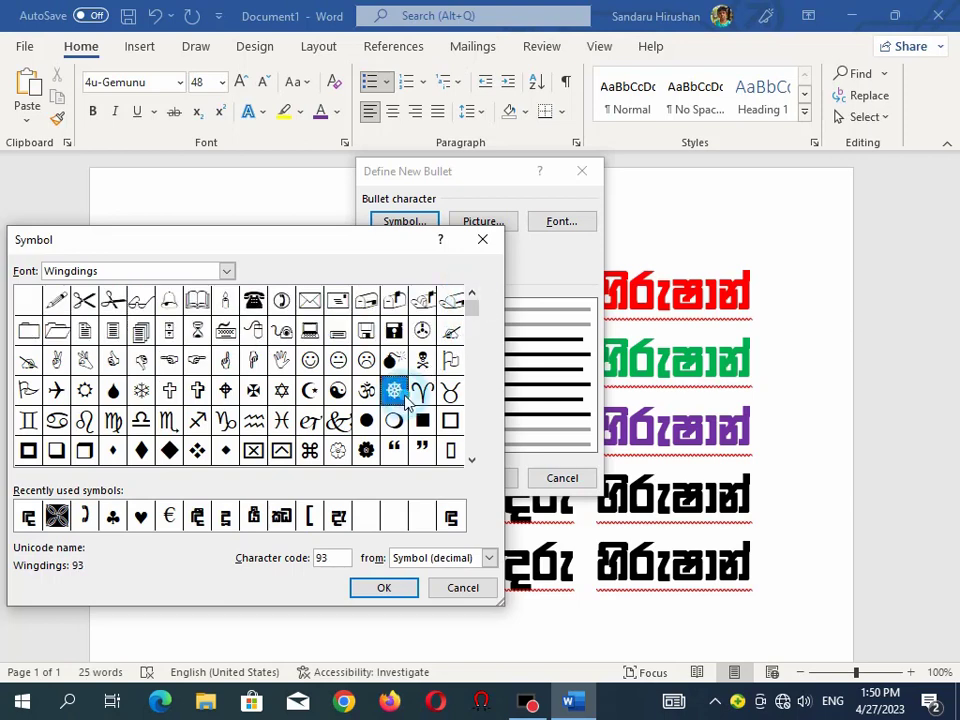
left_click(384, 588)
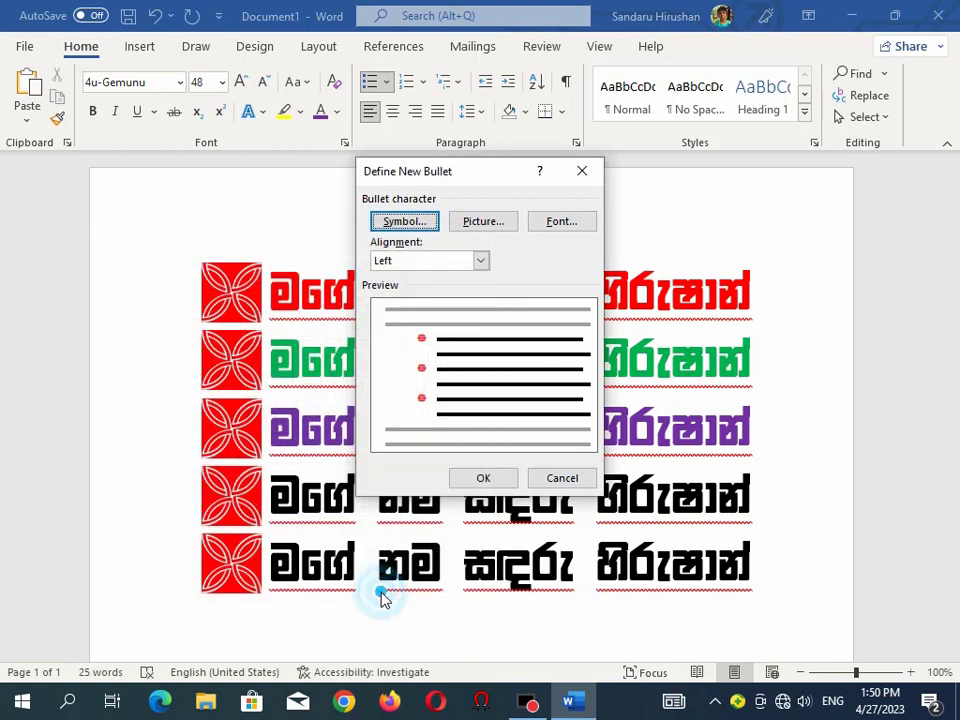
left_click(483, 478)
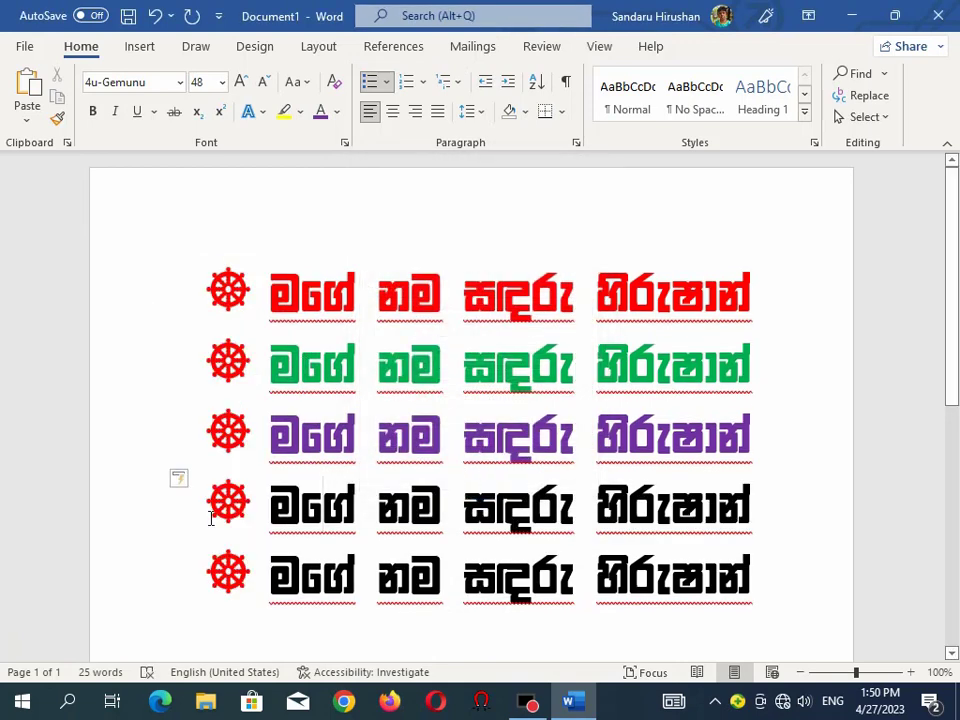
left_click(234, 569)
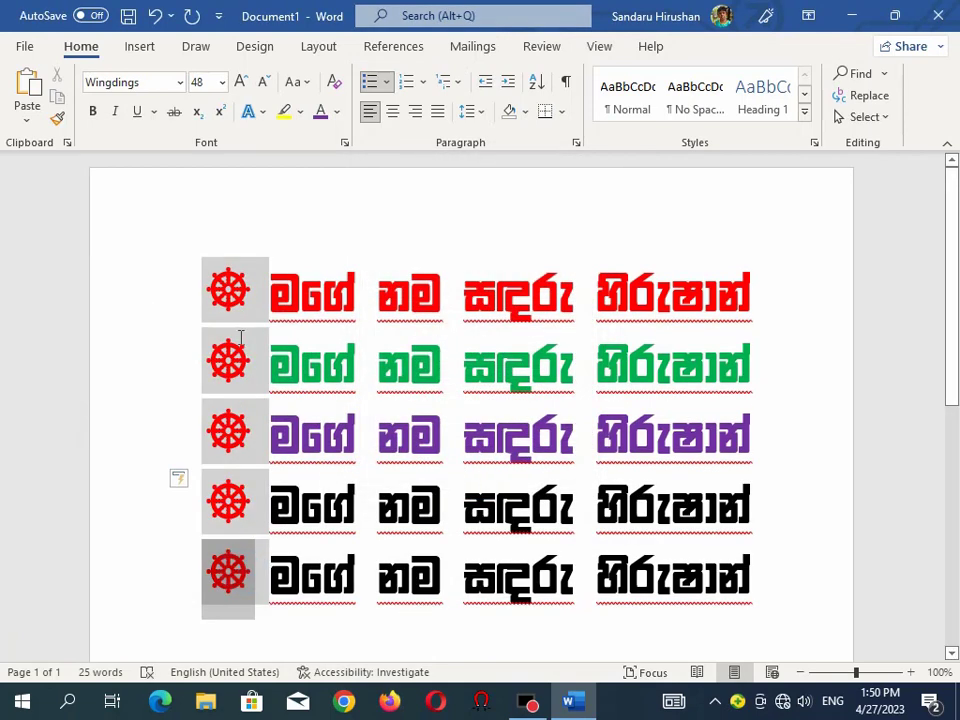
left_click(337, 111)
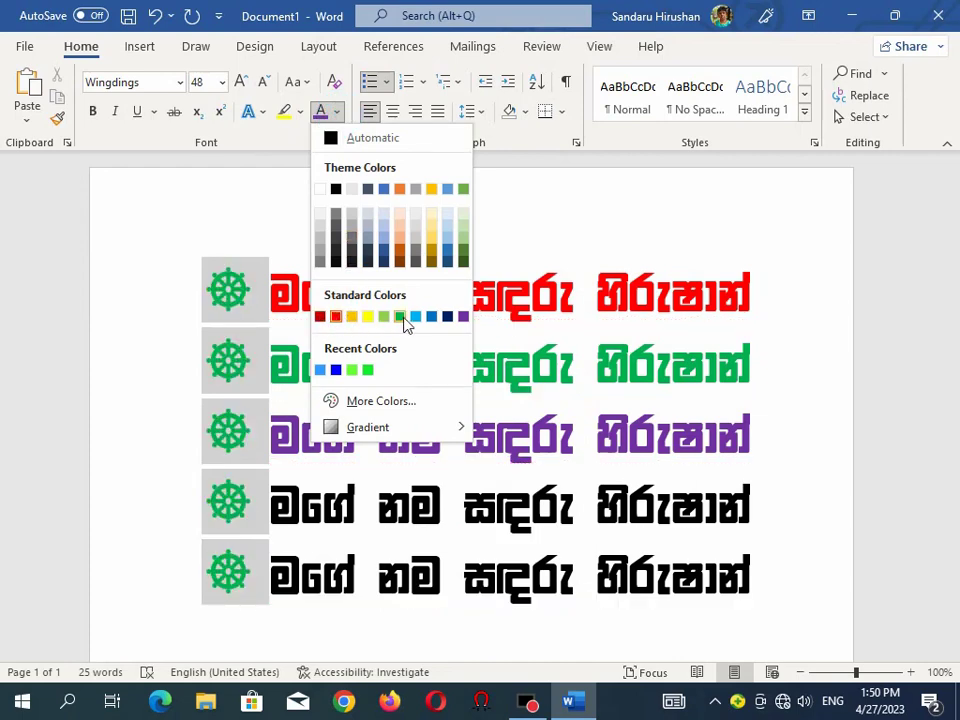
left_click(368, 318)
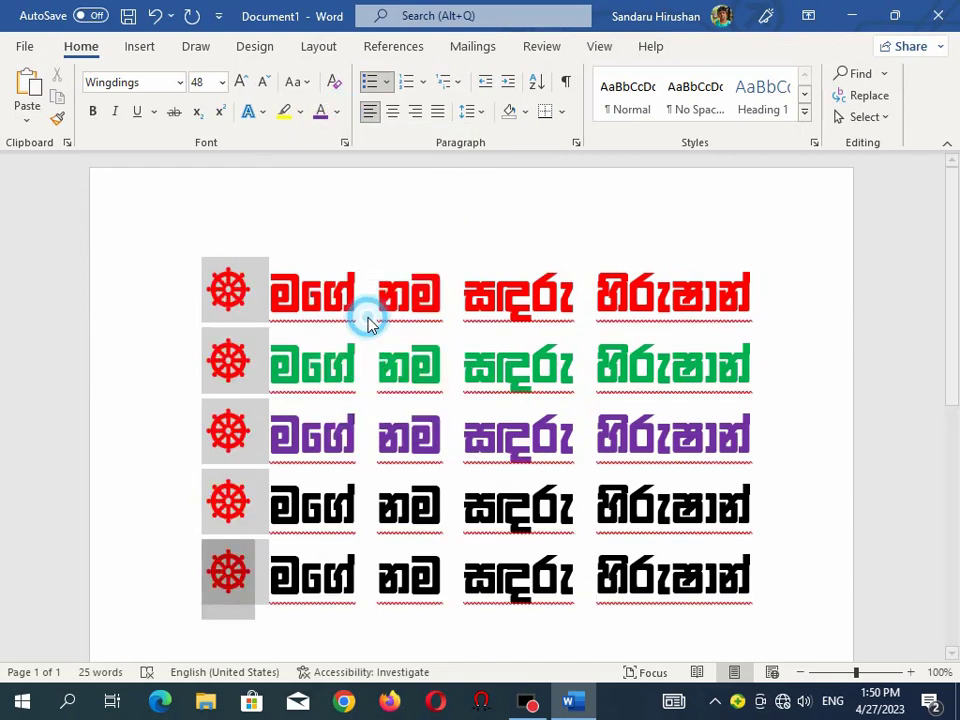
left_click(337, 112)
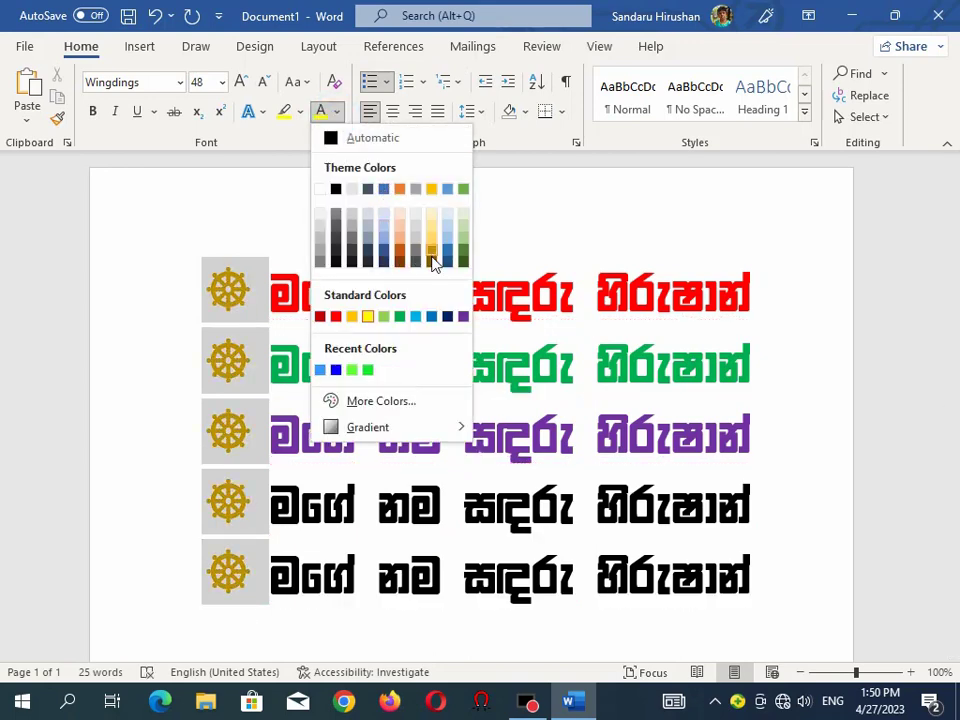
left_click(414, 318)
left_click(322, 365)
scroll(265, 439, "down", 5)
scroll(267, 440, "up", 2)
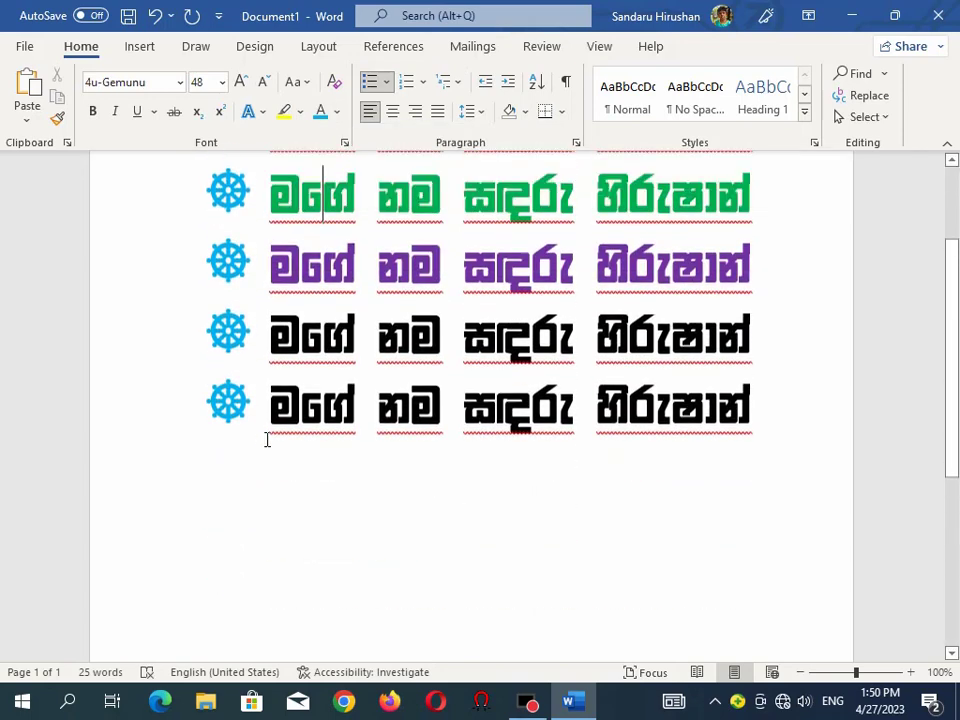
scroll(267, 440, "up", 3)
scroll(317, 169, "down", 1)
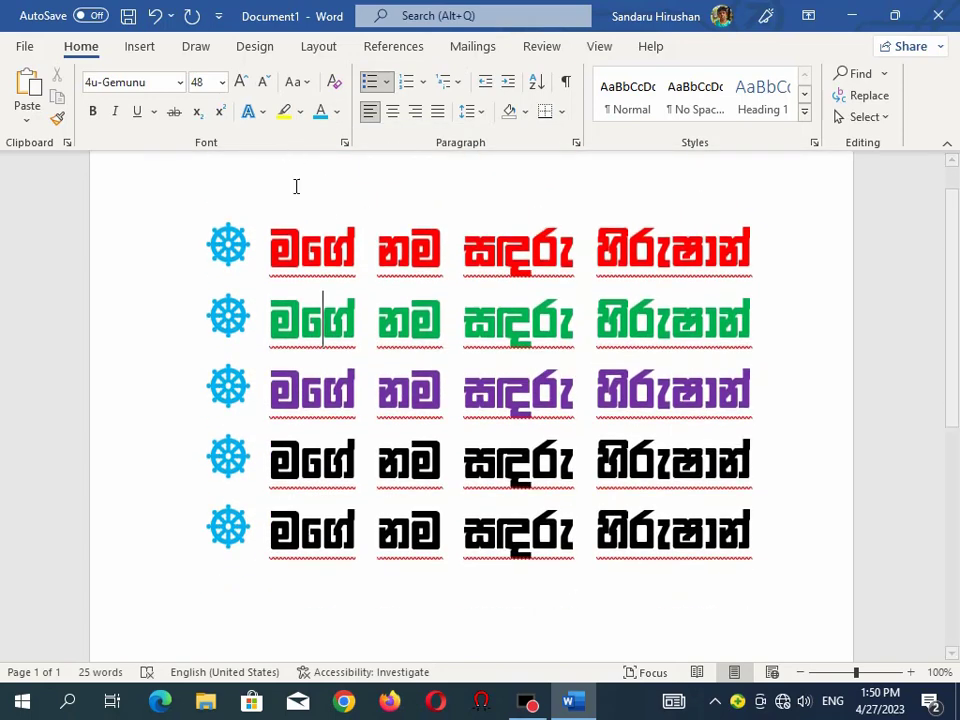
scroll(295, 186, "up", 1)
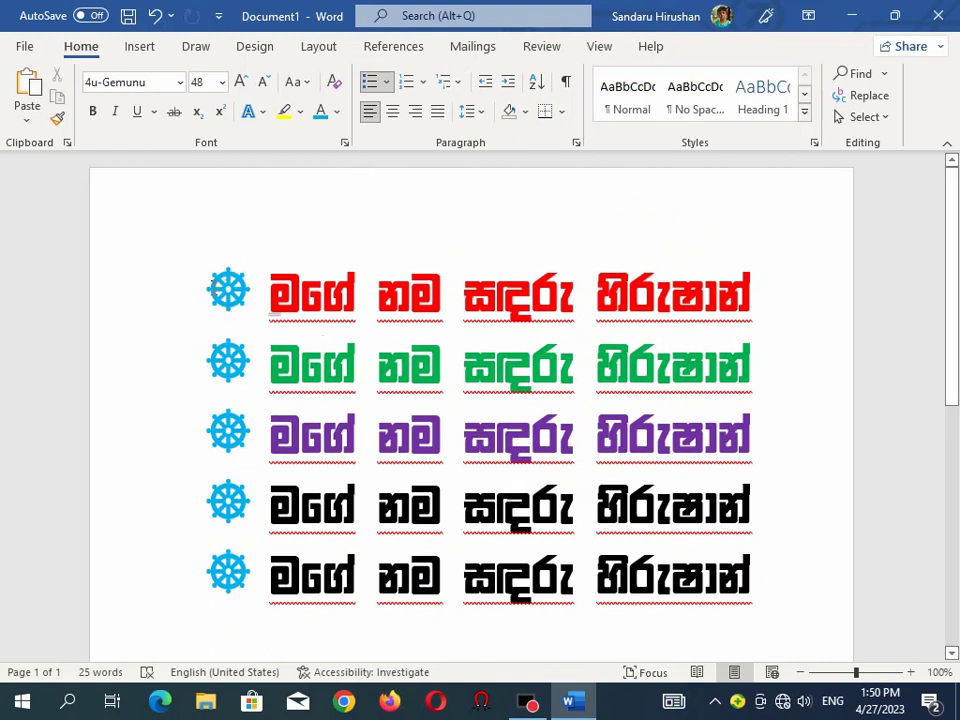
Set the Sinhala text in all five lines to 50 pt, after trying 72 and 48 pt
left_click_drag(213, 290, 265, 595)
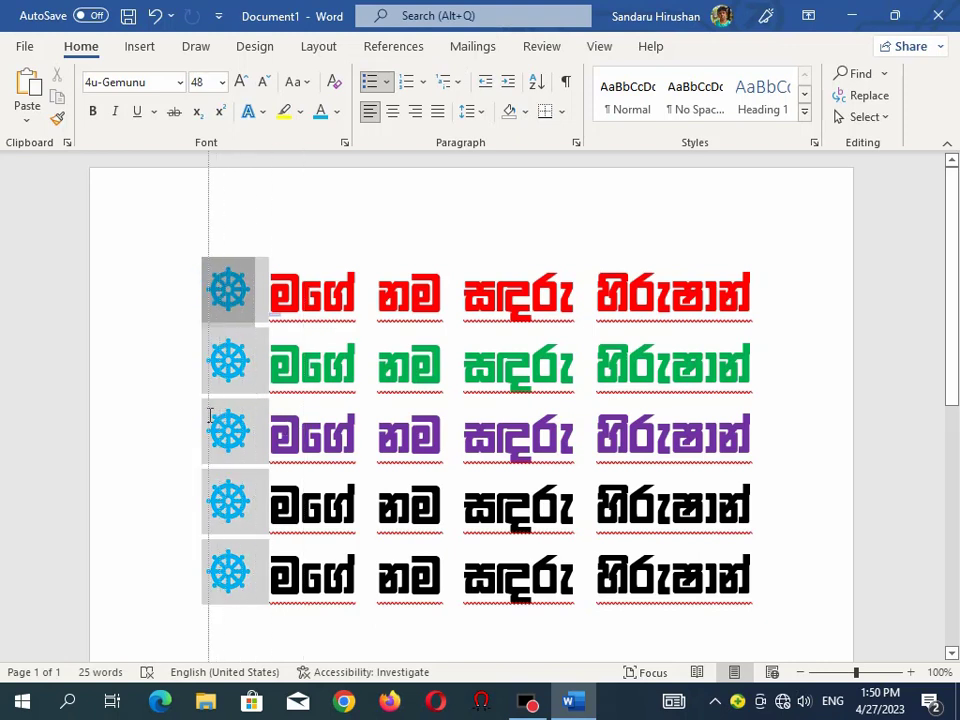
left_click_drag(210, 415, 204, 415)
left_click(289, 362)
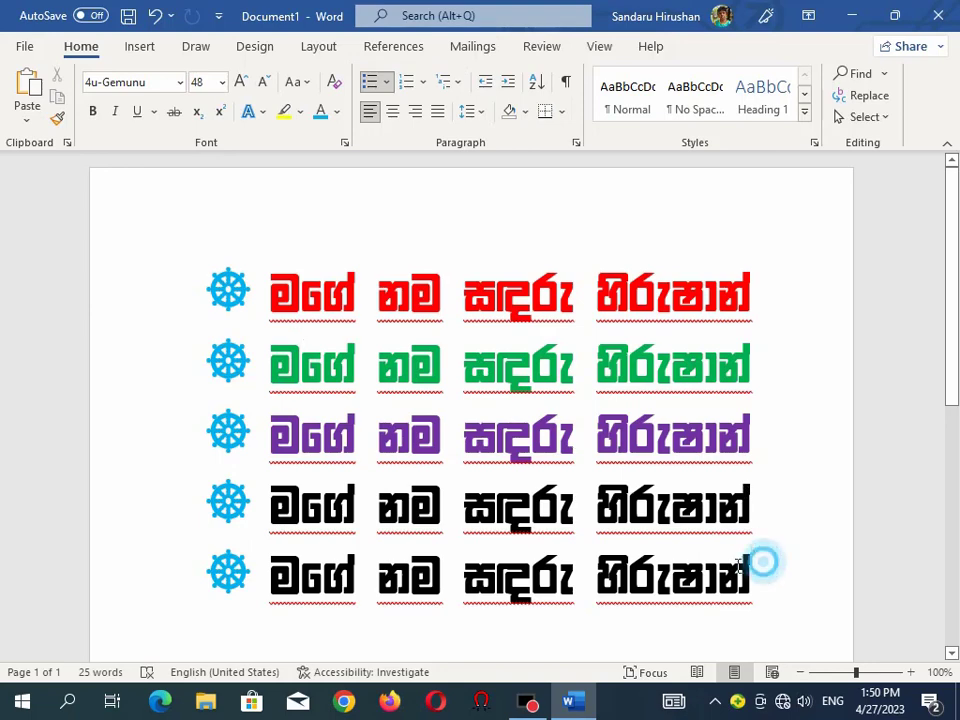
left_click_drag(761, 561, 250, 297)
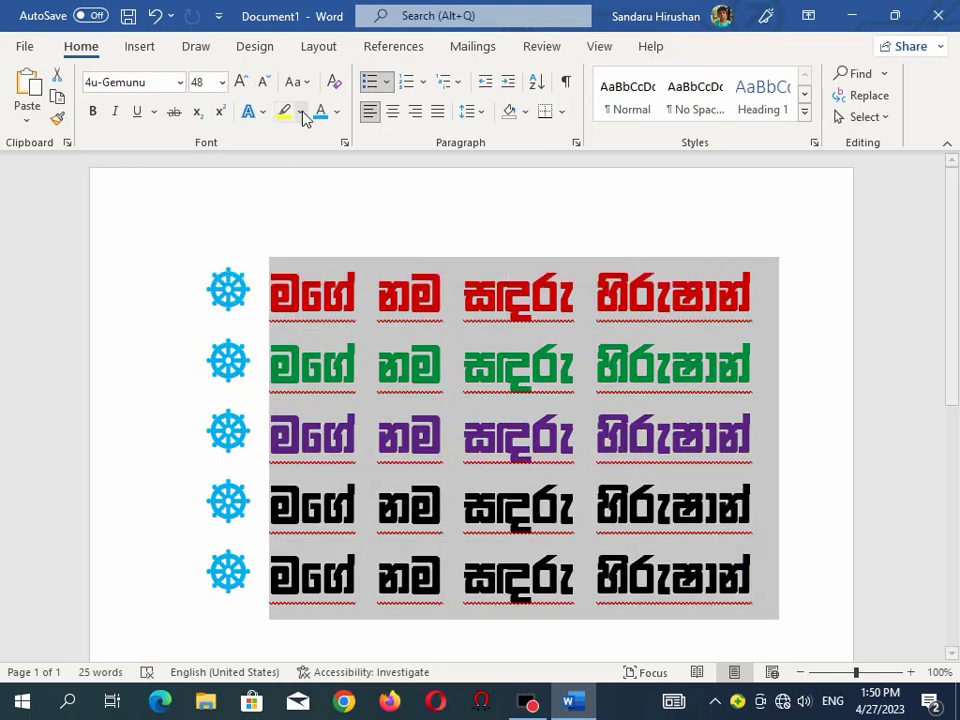
left_click(241, 82)
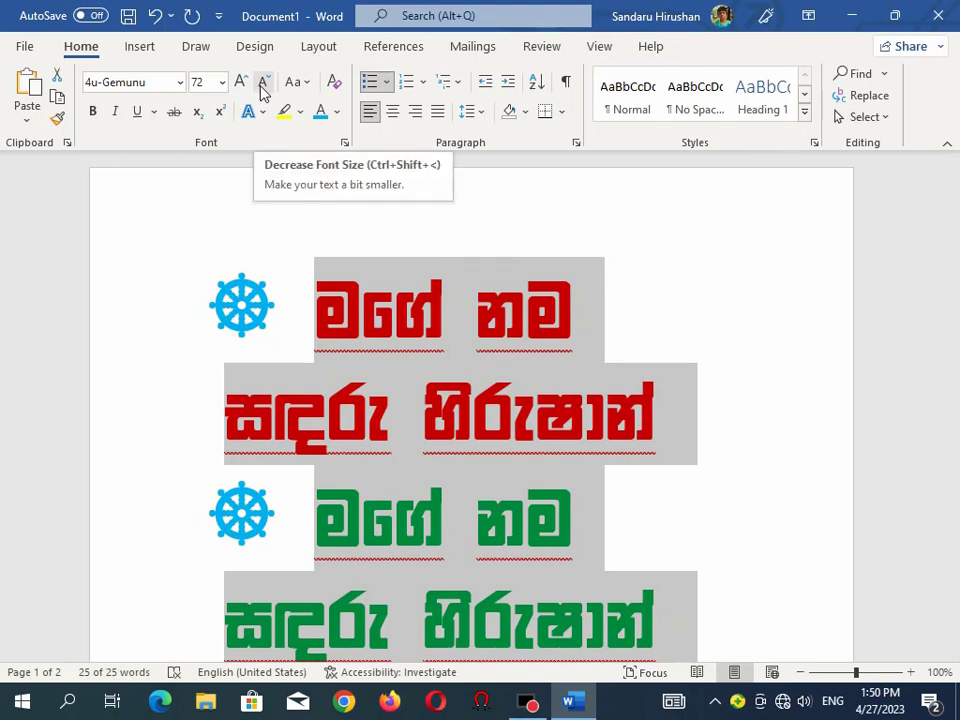
left_click(265, 91)
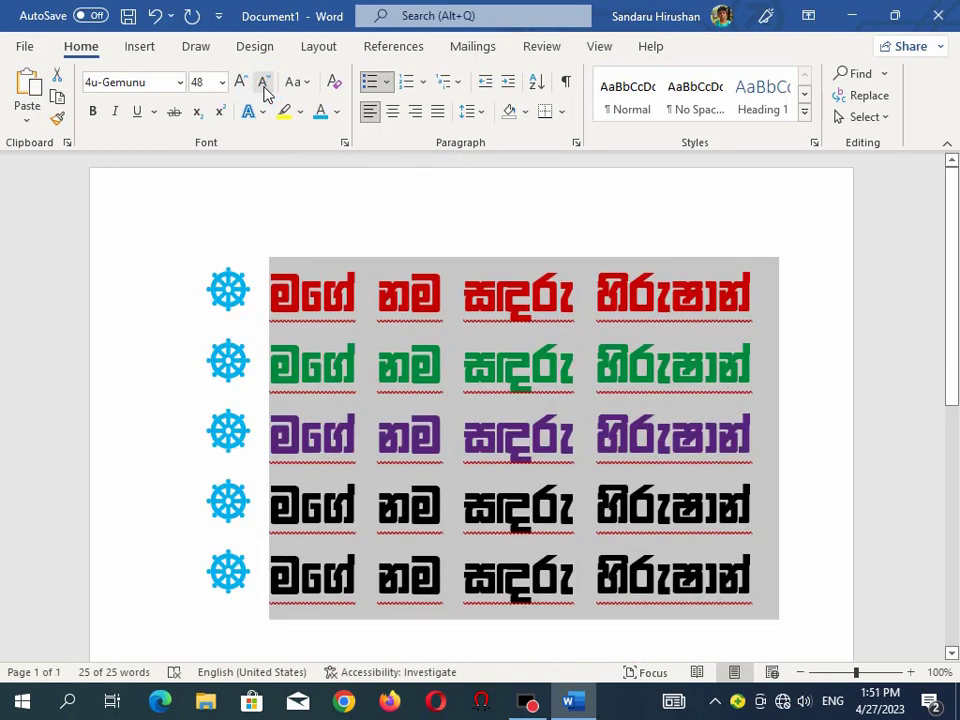
left_click(203, 84)
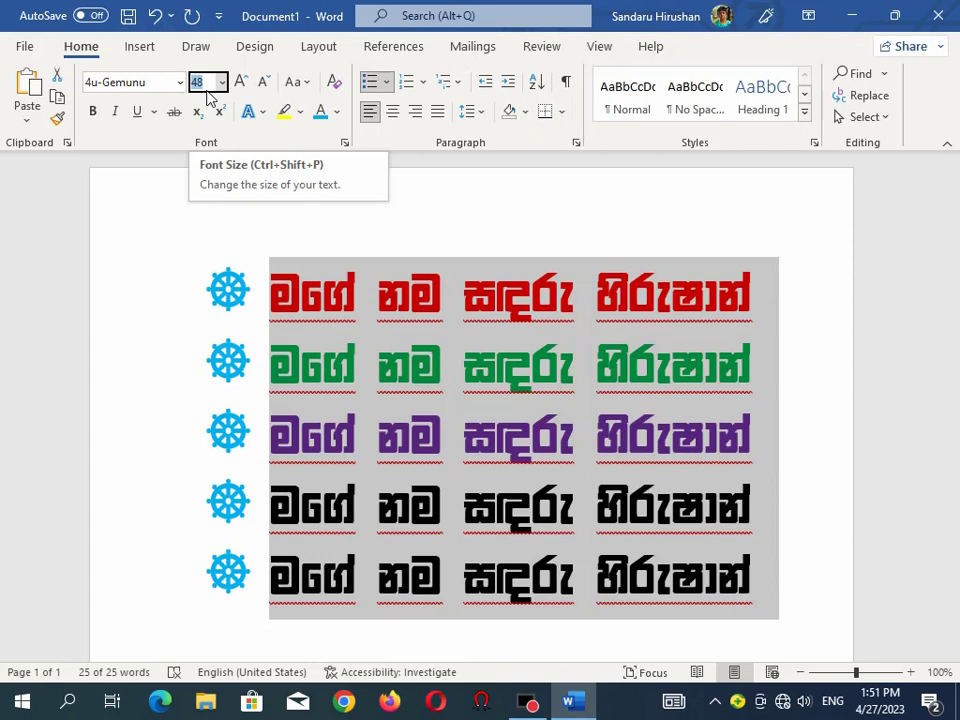
type("50")
key("Return")
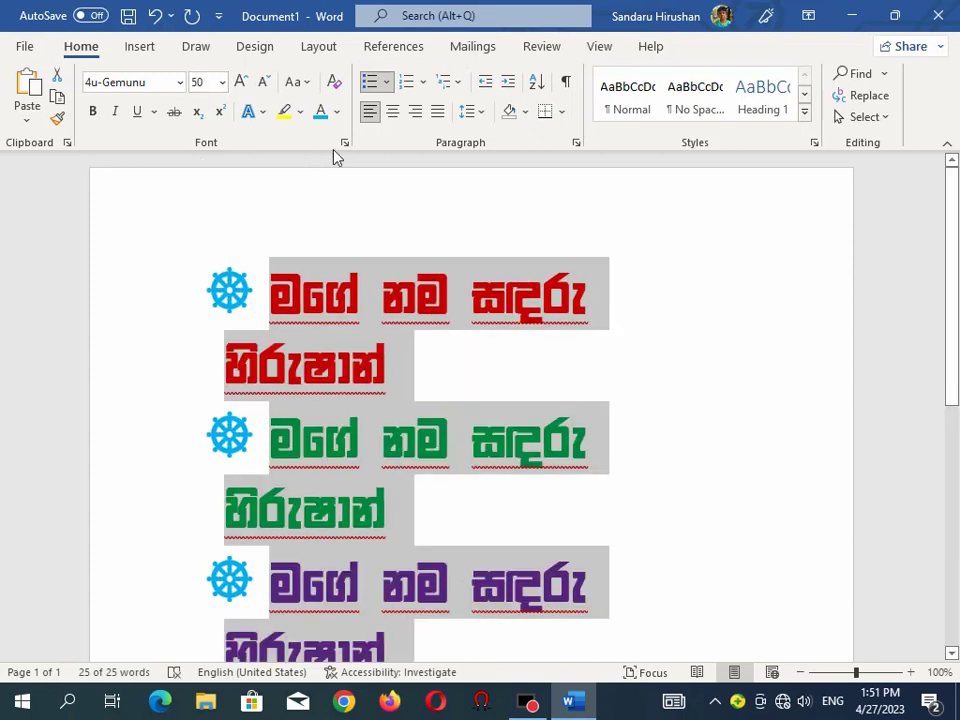
Select the whole document and try centre, right, justify and left alignment
left_click(472, 337)
scroll(440, 350, "down", 5)
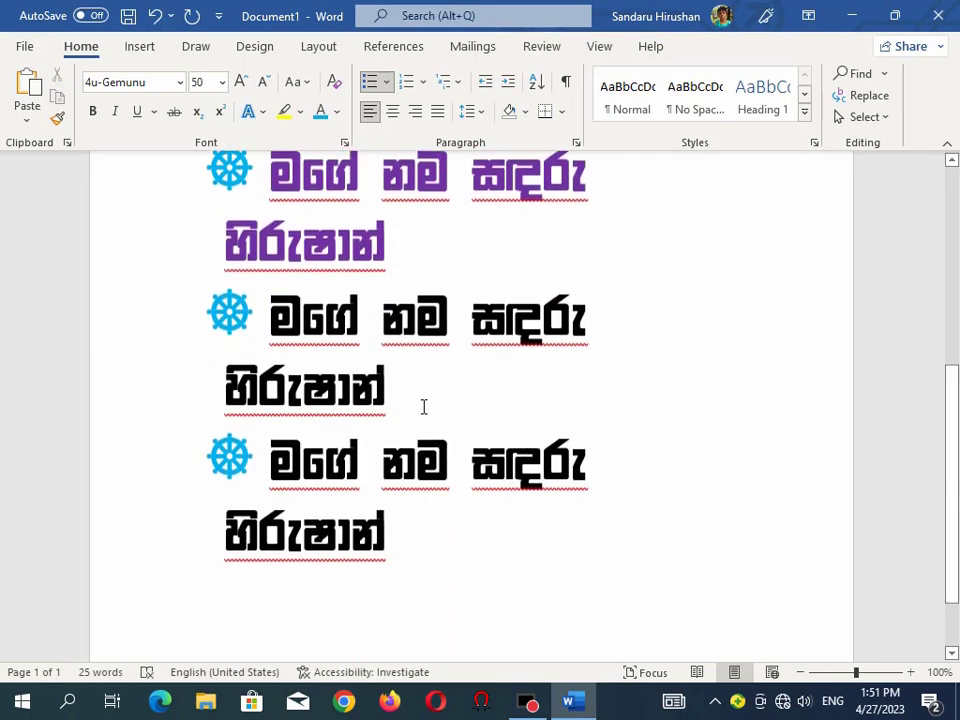
key("ctrl+a")
scroll(425, 400, "up", 5)
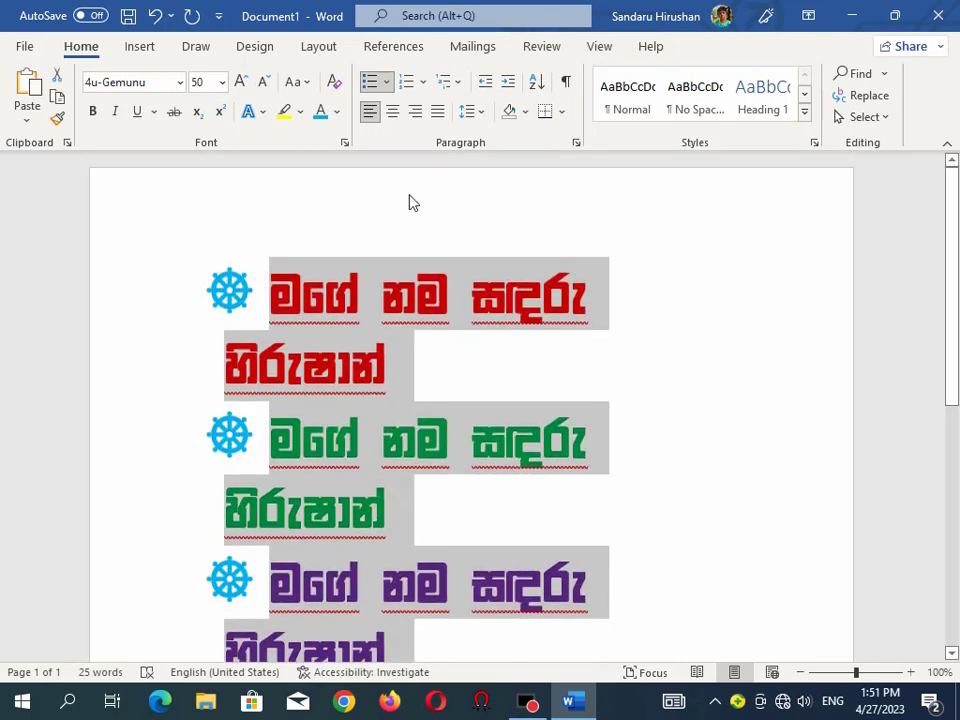
left_click(393, 112)
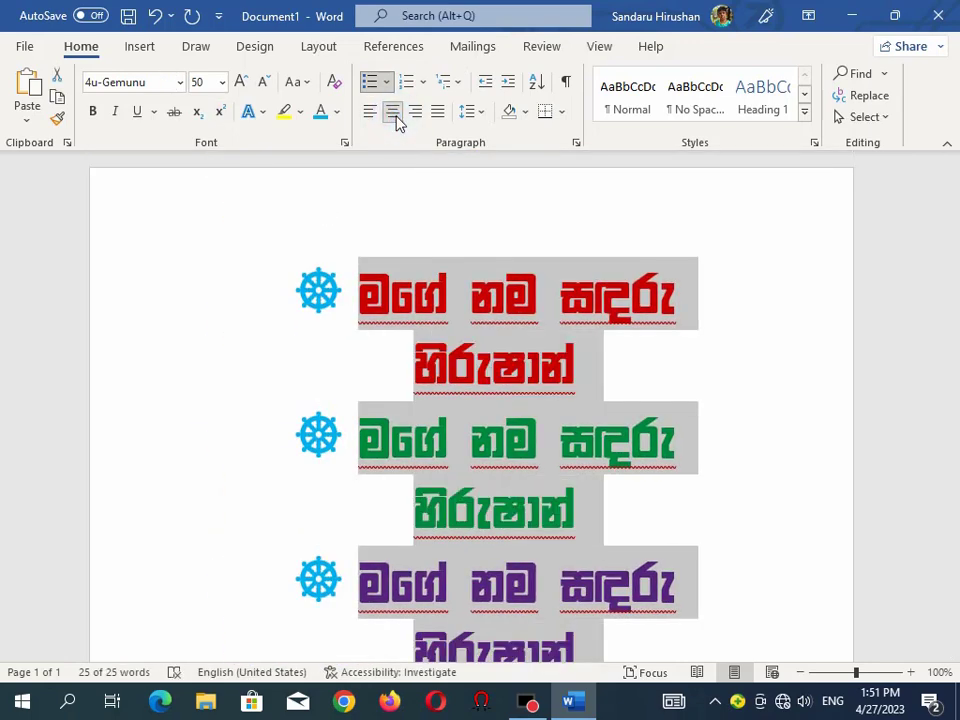
left_click(413, 114)
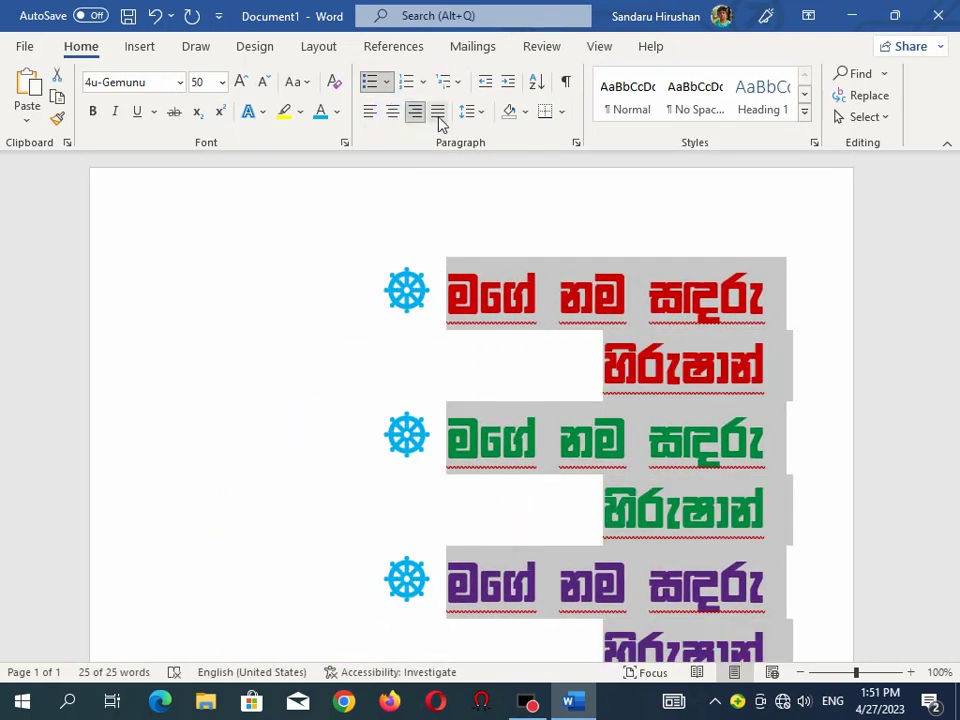
left_click(438, 115)
left_click(370, 116)
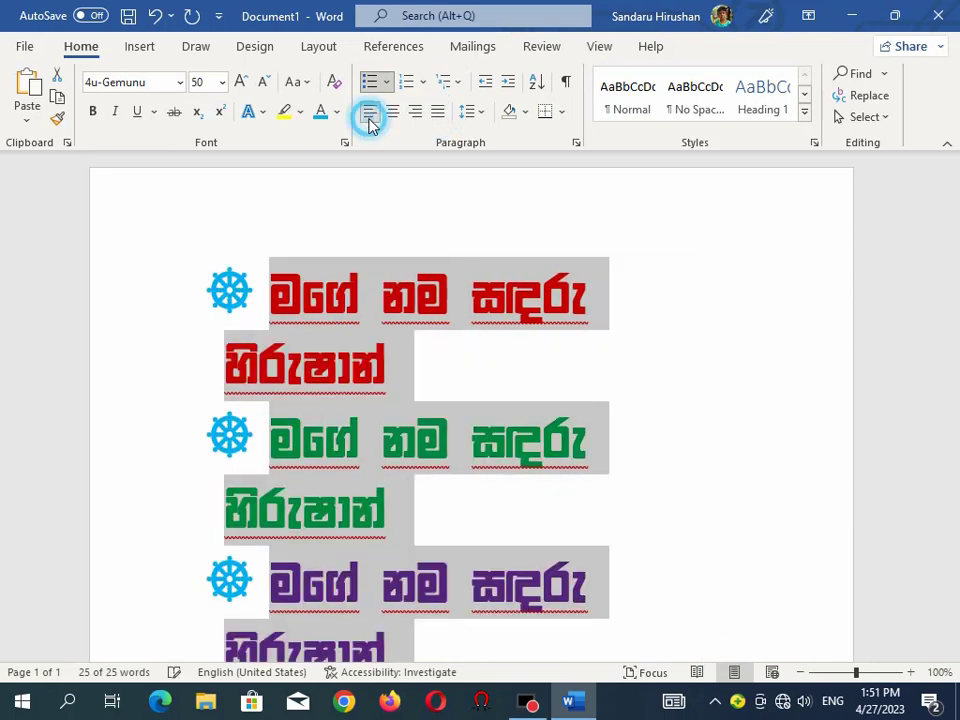
left_click(393, 115)
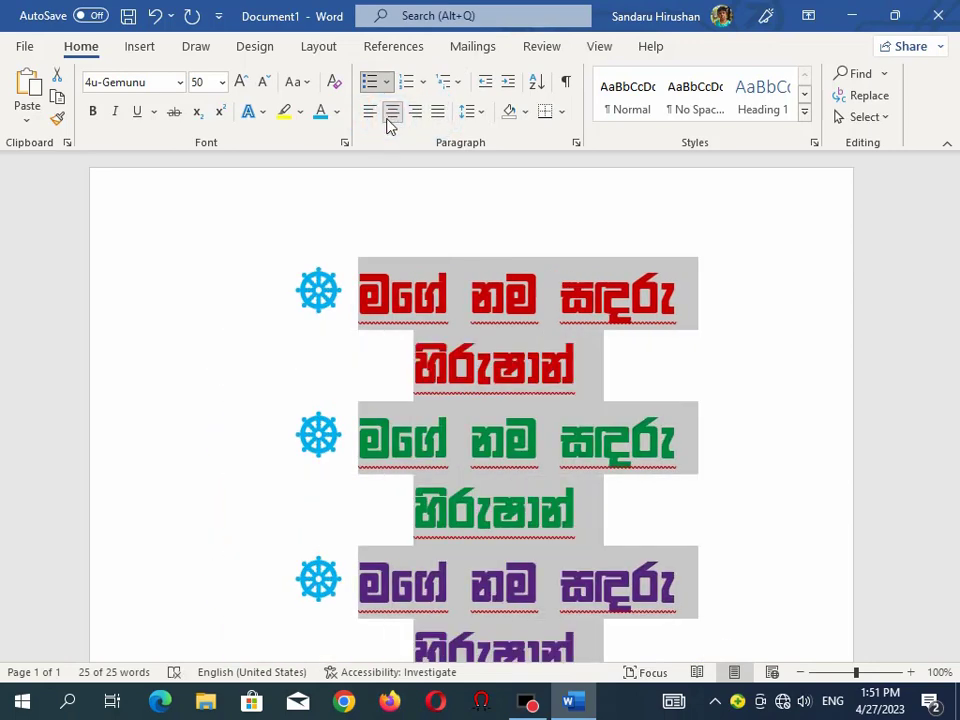
left_click(372, 116)
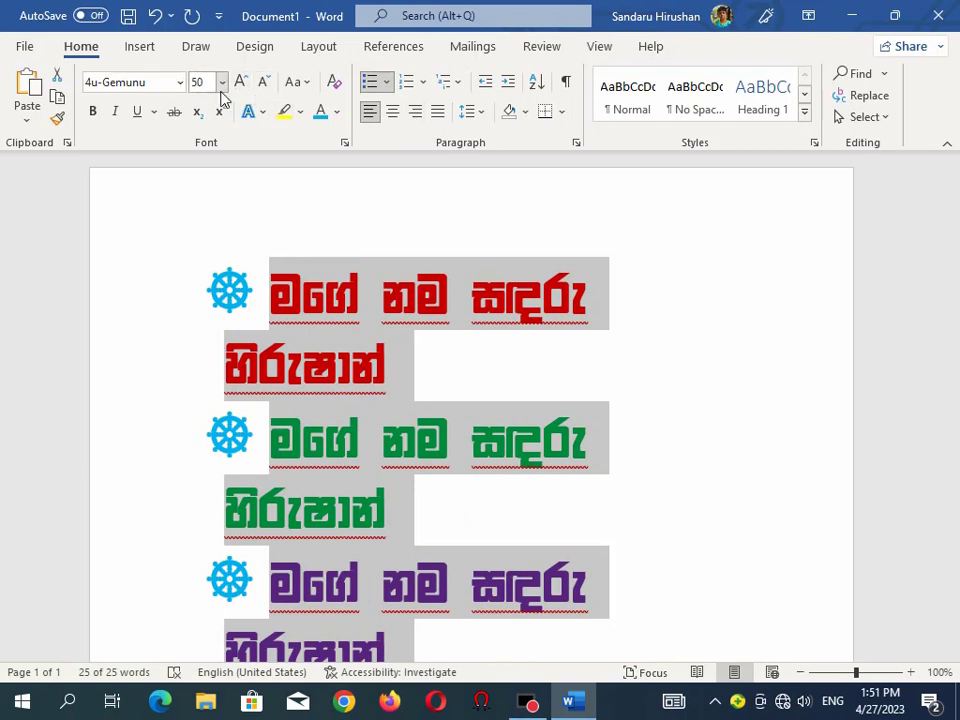
Undo the alignment changes so the five lines return to justified single rows
left_click(157, 20)
left_click(157, 20)
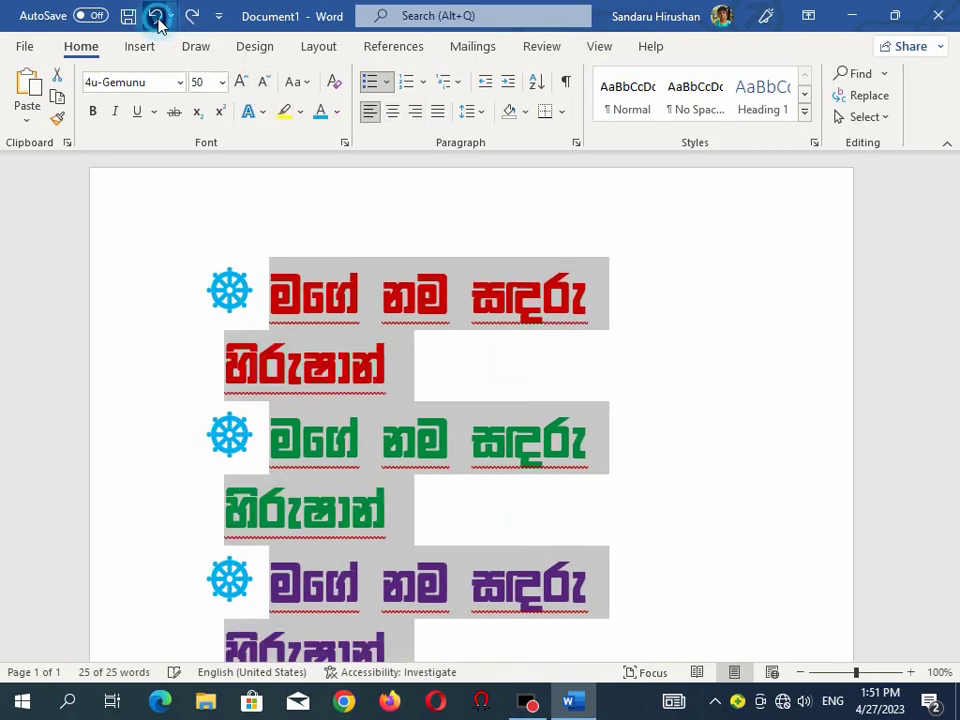
left_click(157, 20)
left_click(490, 288)
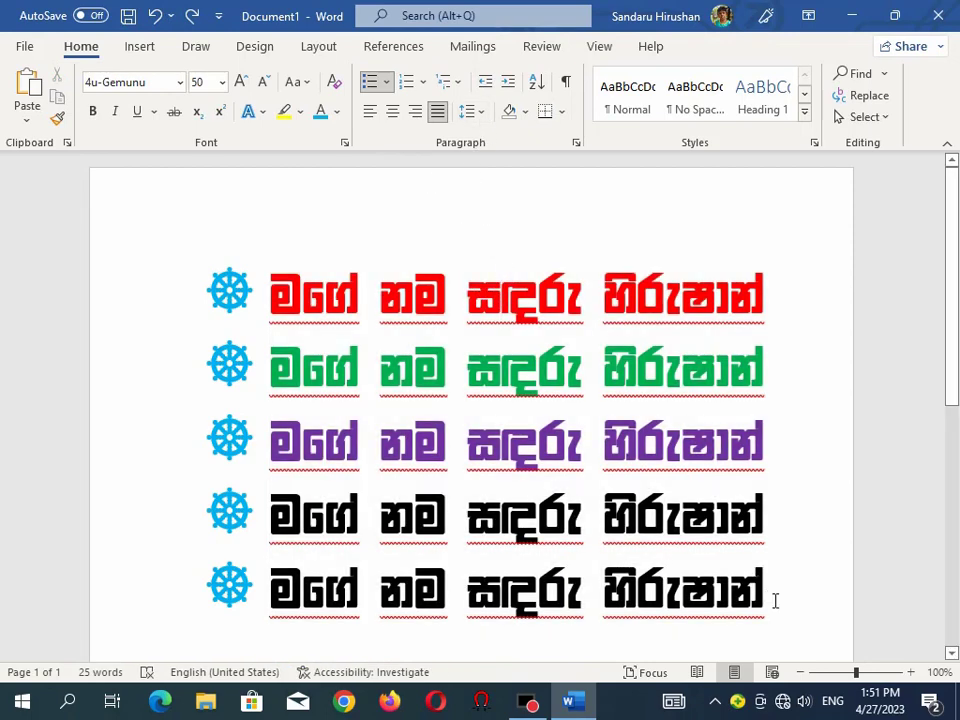
Apply 1.0 line spacing to the five Sinhala lines
left_click_drag(775, 600, 285, 323)
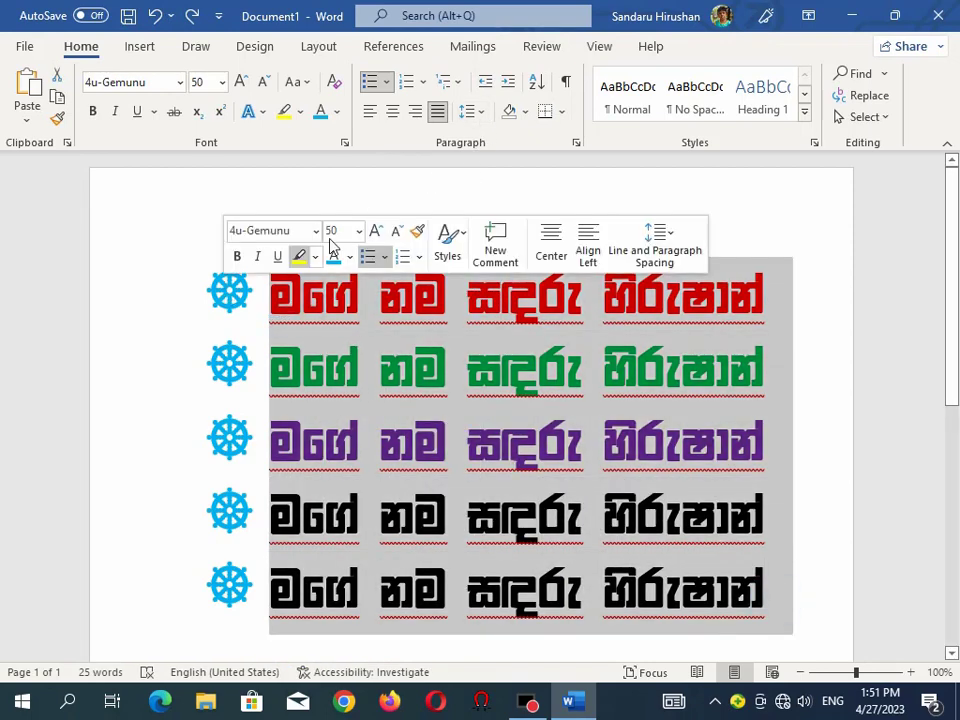
left_click(485, 111)
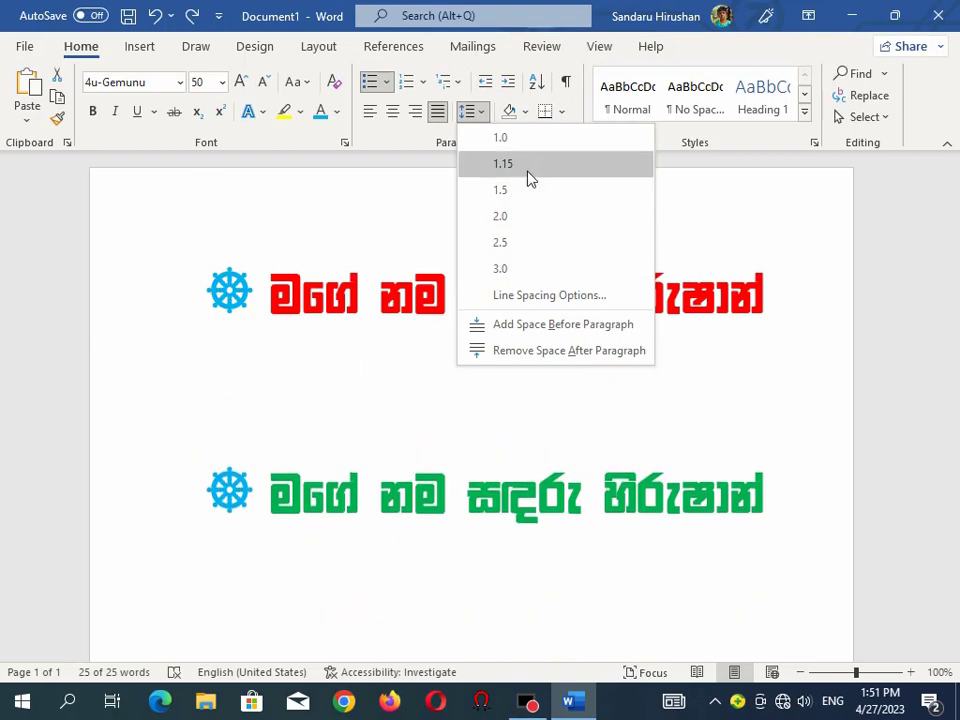
left_click(518, 148)
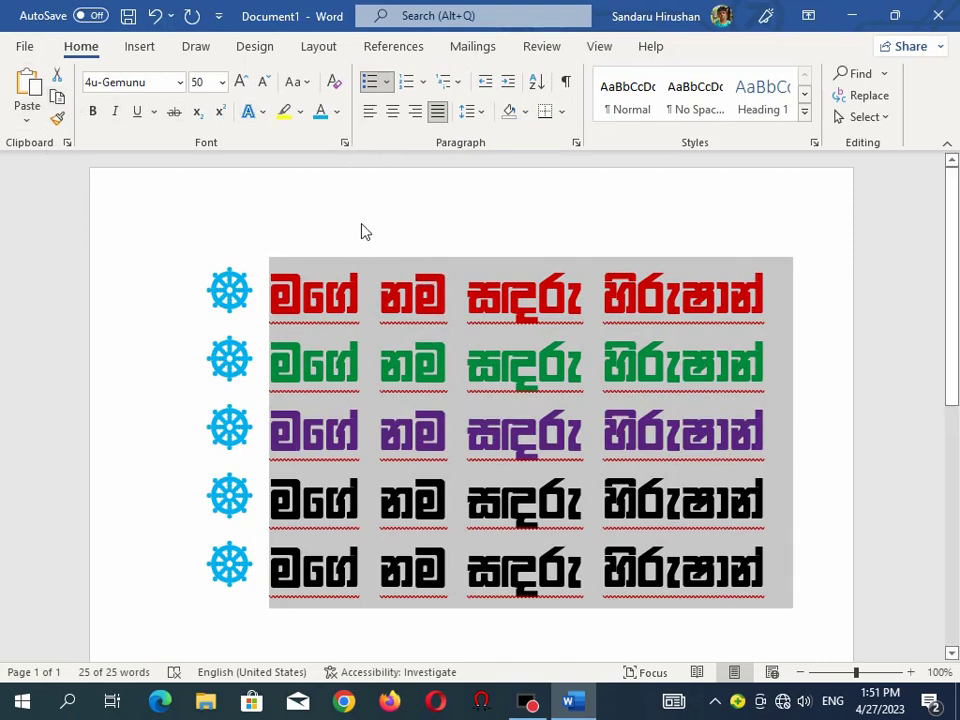
left_click(359, 295)
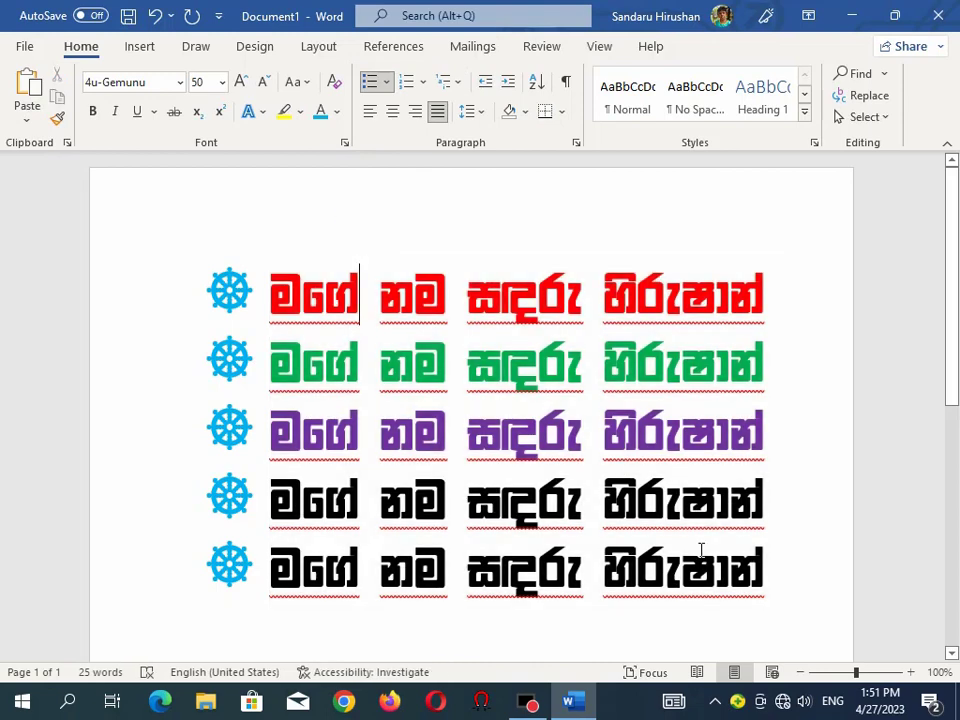
Toggle bold and italic on and off, then underline the five lines
left_click_drag(740, 562, 225, 270)
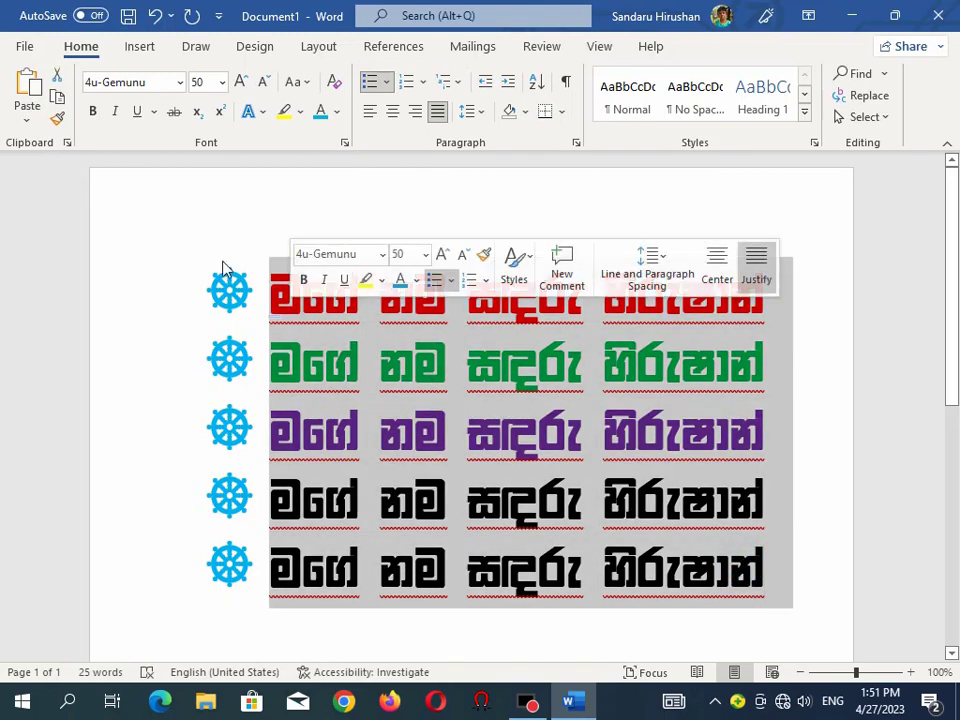
left_click(92, 111)
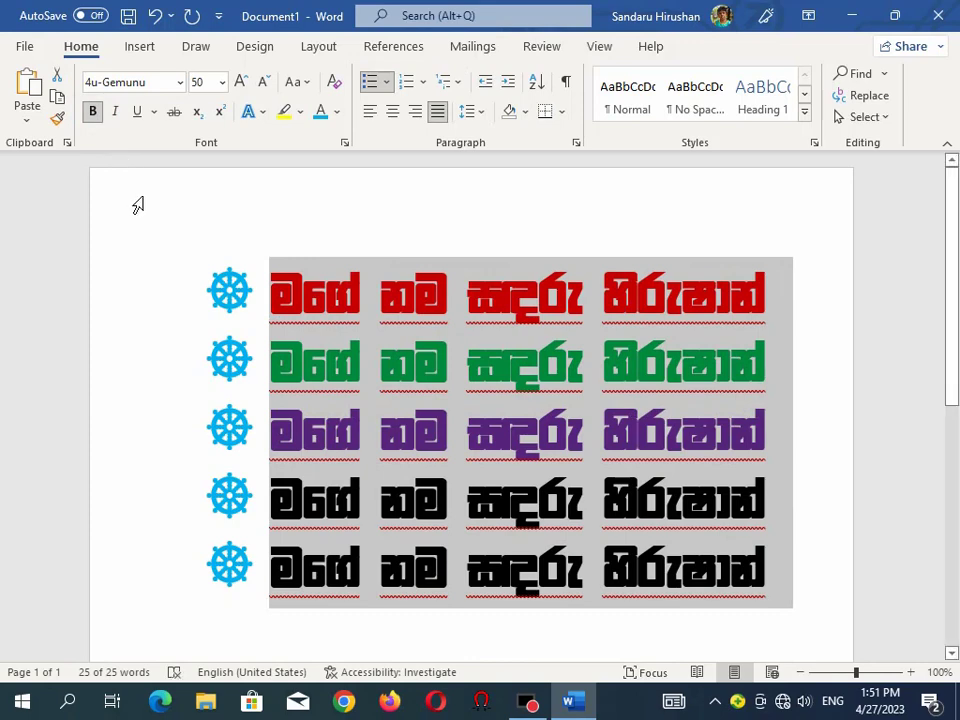
left_click(92, 111)
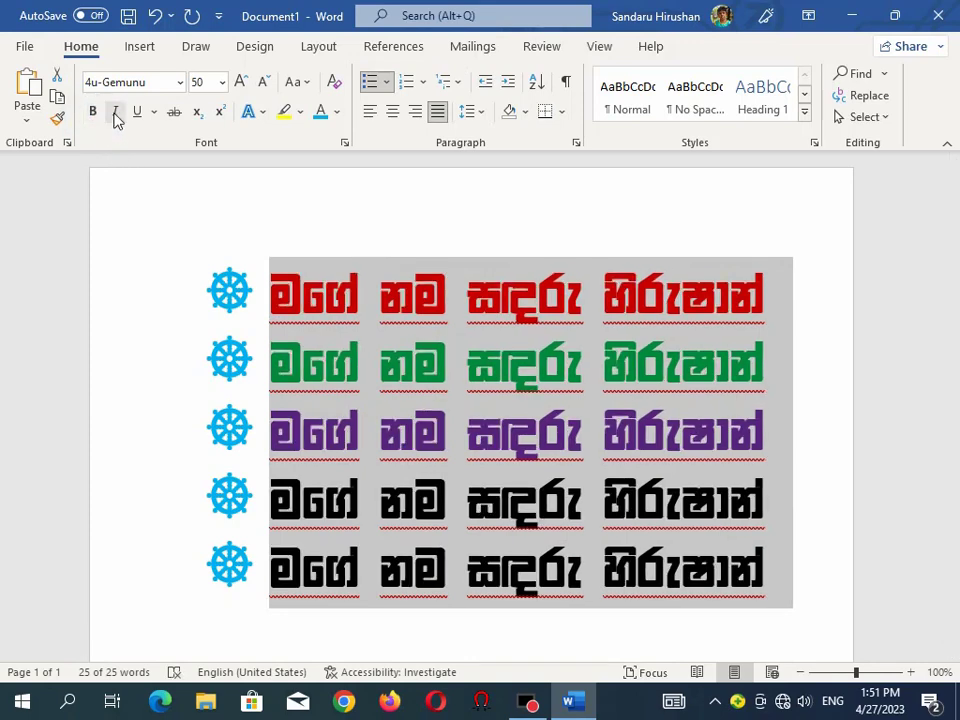
left_click(116, 113)
left_click(116, 113)
left_click(133, 115)
Reselect the lines and remove the underline, leaving plain regular text
left_click(229, 252)
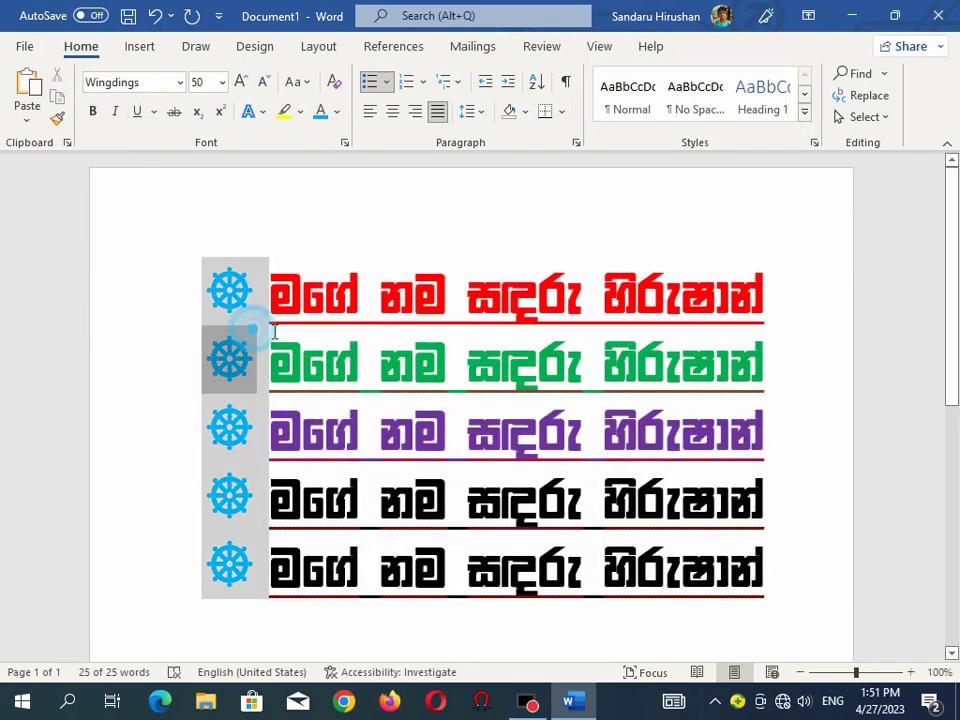
left_click(733, 588)
left_click(821, 624)
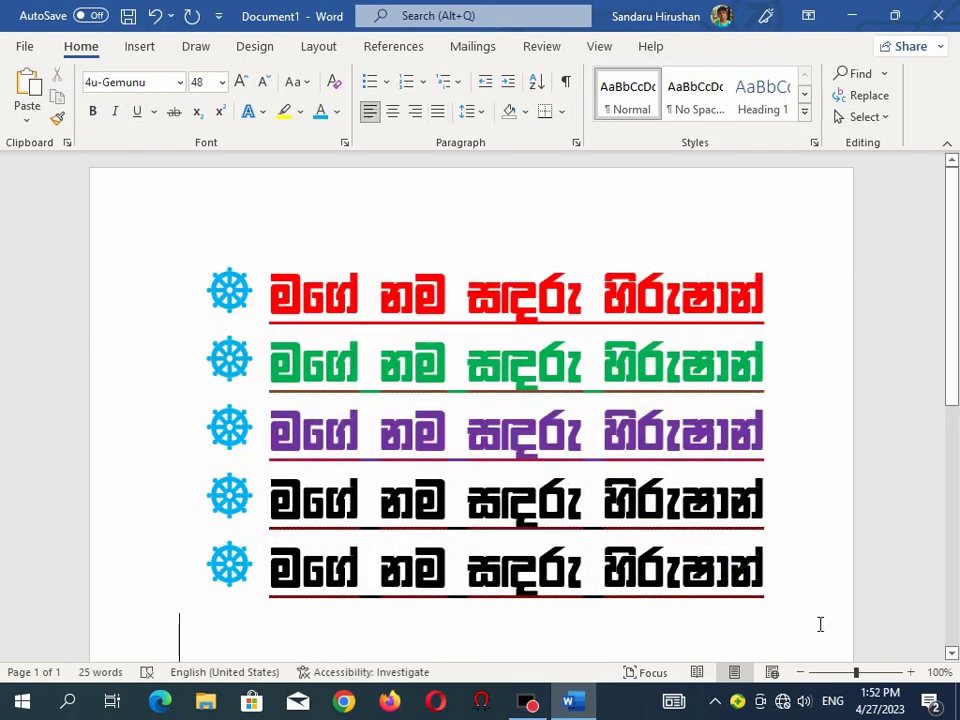
mouse_move(821, 622)
left_mouse_down()
mouse_move(284, 318)
mouse_move(268, 290)
left_mouse_up()
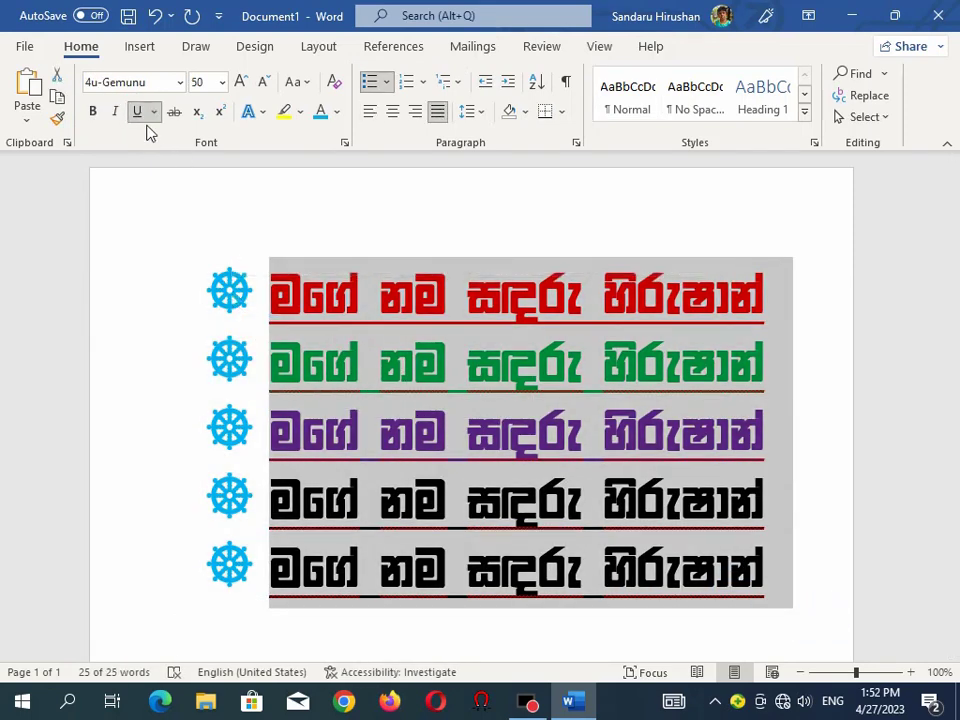
left_click(136, 112)
left_click(197, 228)
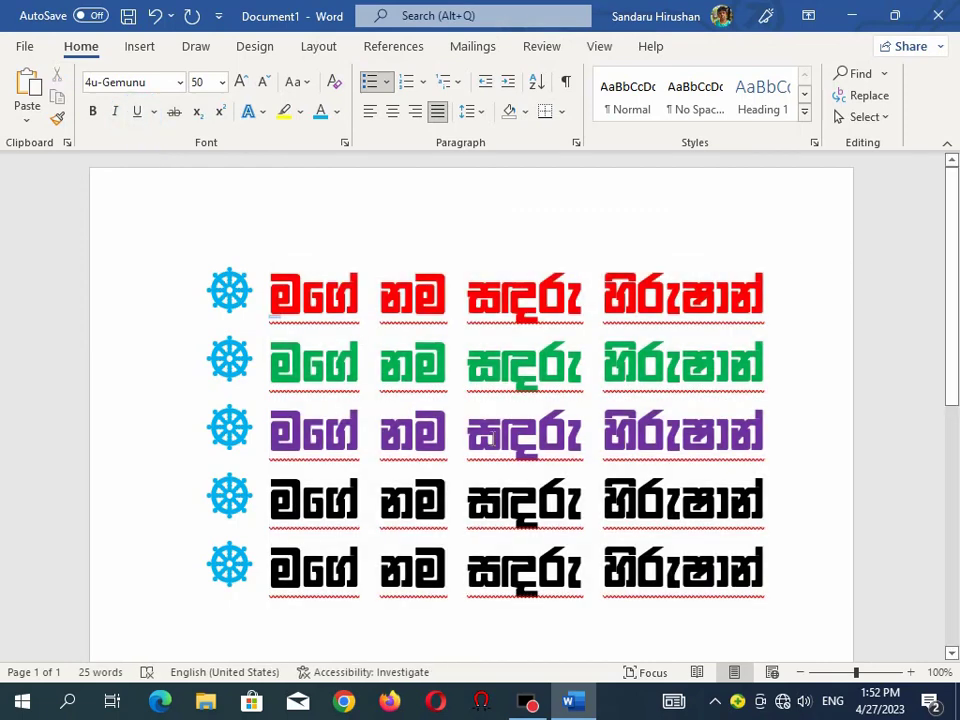
Open the Page Color dropdown on the Design tab
left_click(240, 50)
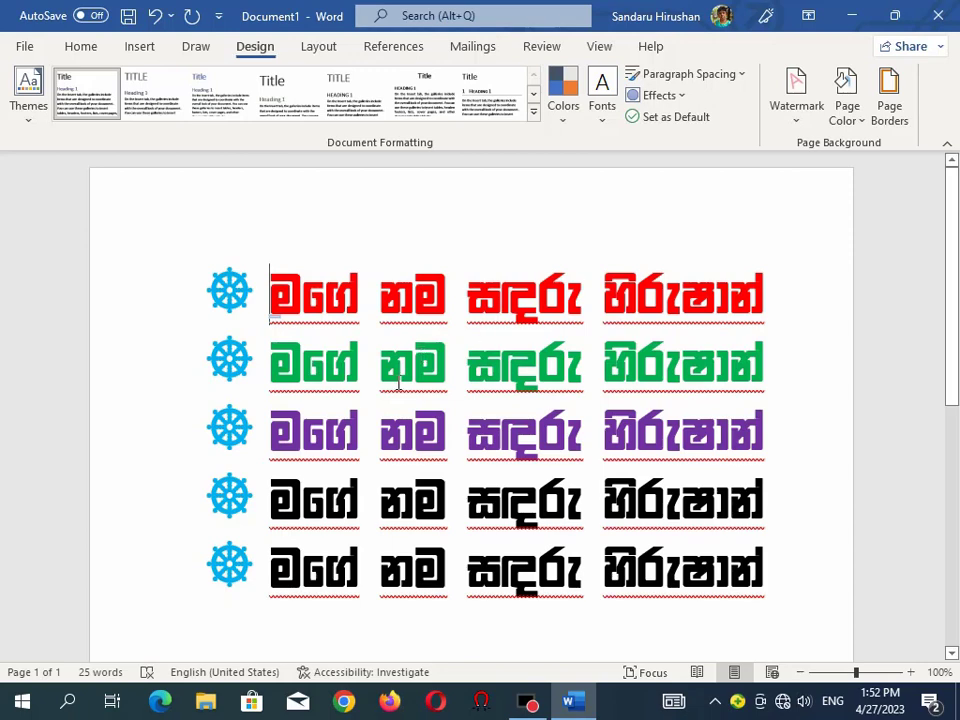
left_click(849, 115)
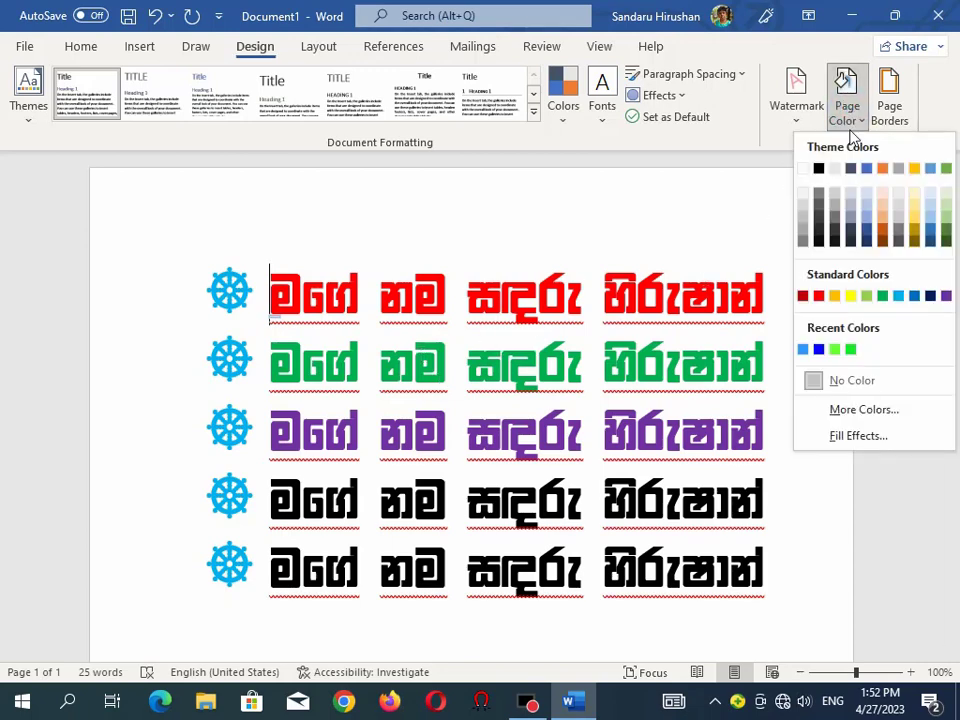
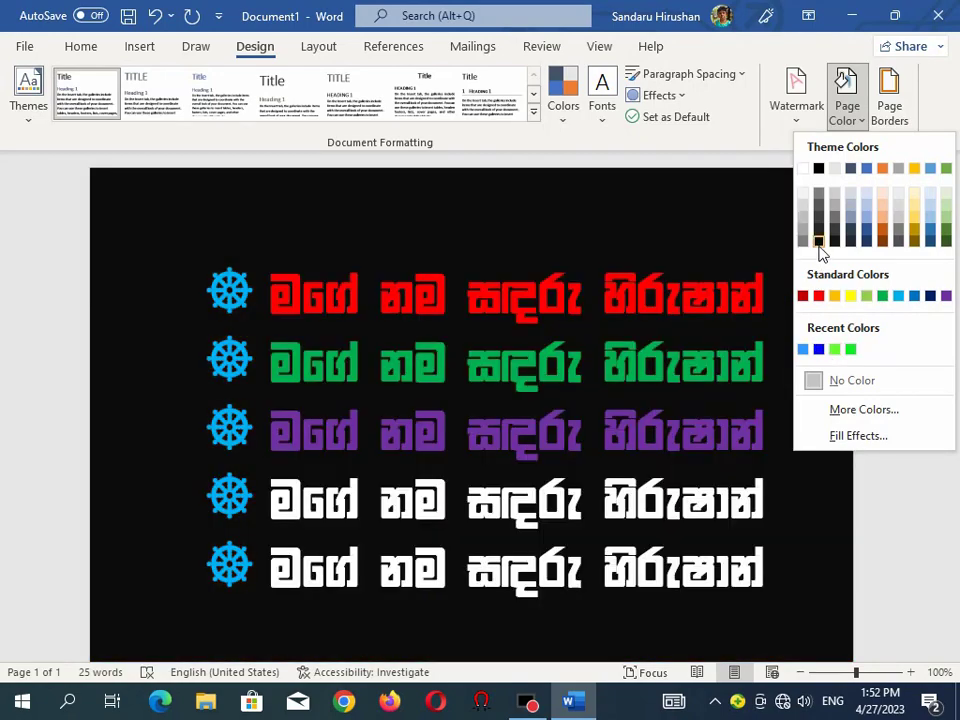
Change the page background from red to black, then bring the Page Color choices back up
left_click(819, 243)
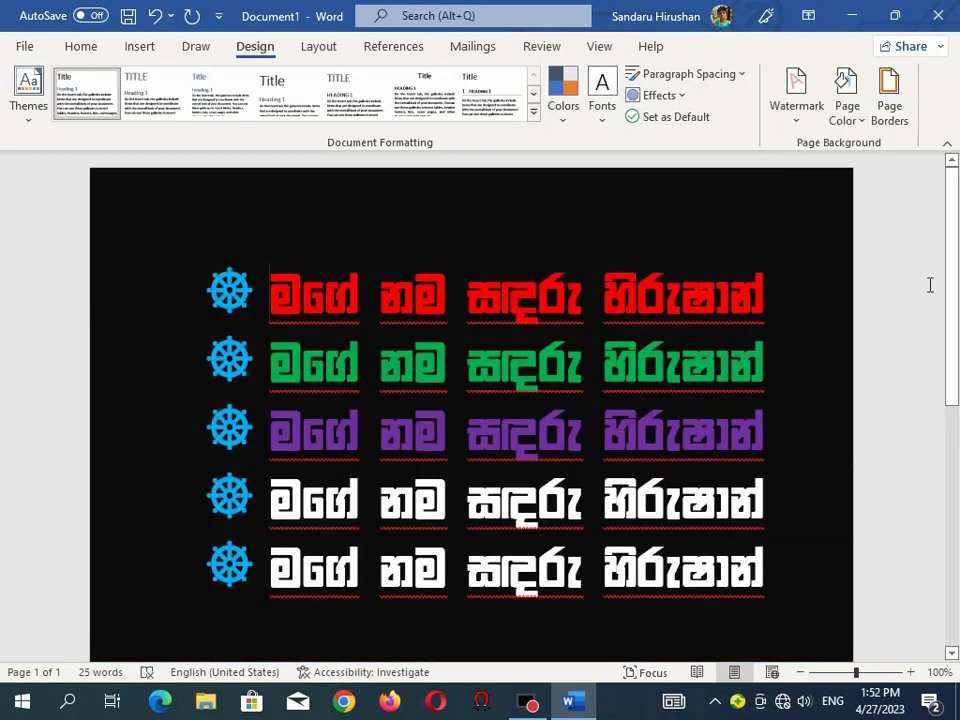
mouse_move(955, 290)
left_mouse_down()
mouse_move(955, 457)
mouse_move(956, 298)
left_mouse_up()
left_click(843, 120)
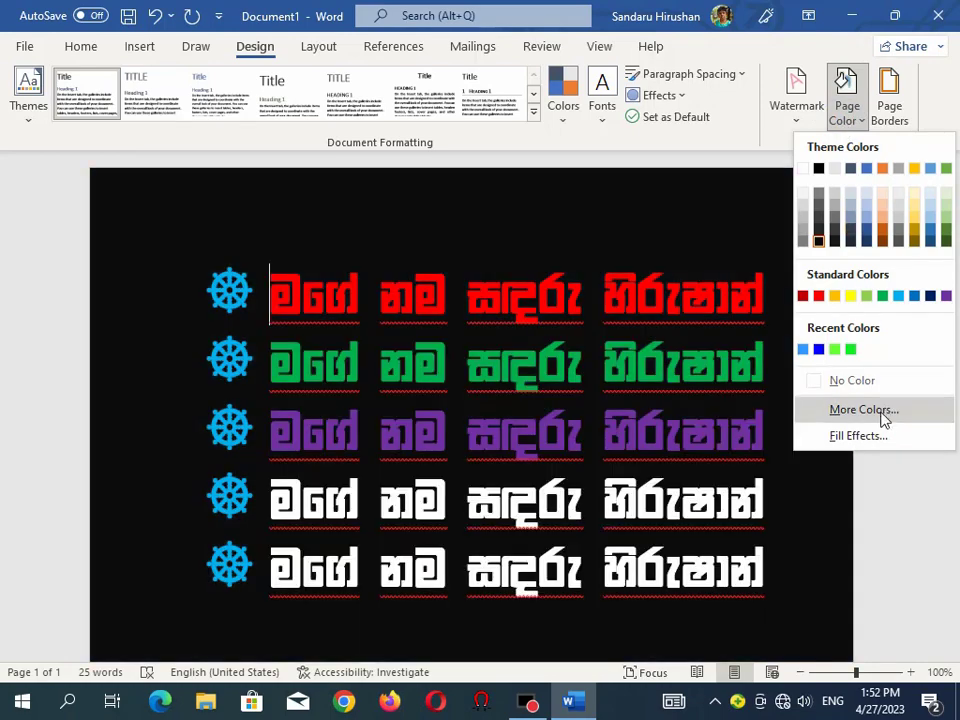
Set up a two-colour fill effect using gold and bright green
left_click(873, 437)
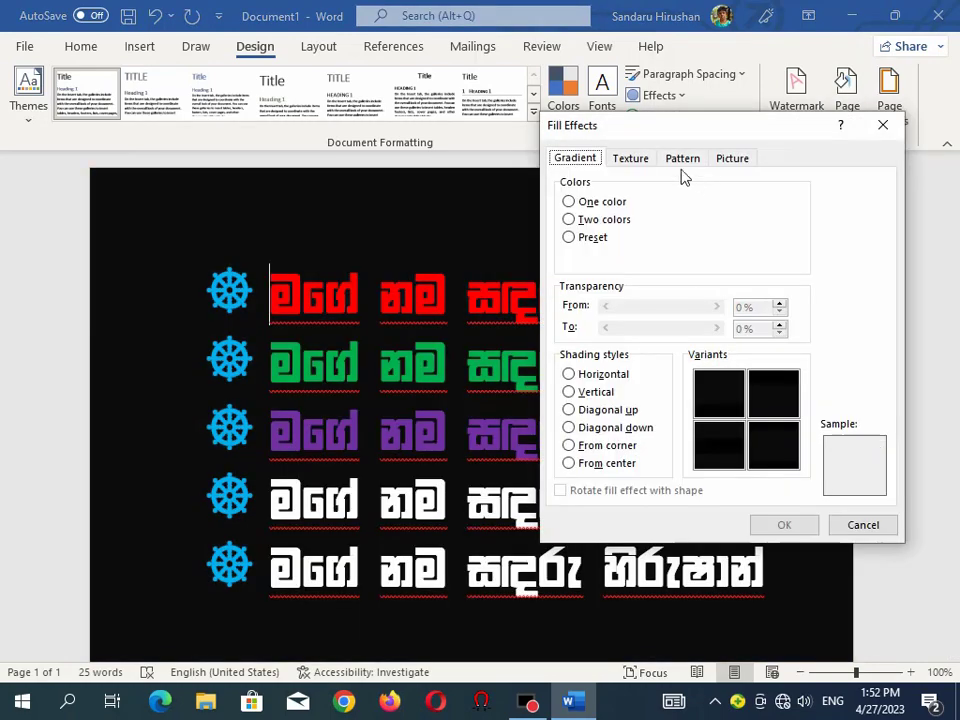
left_click(572, 219)
left_click(708, 220)
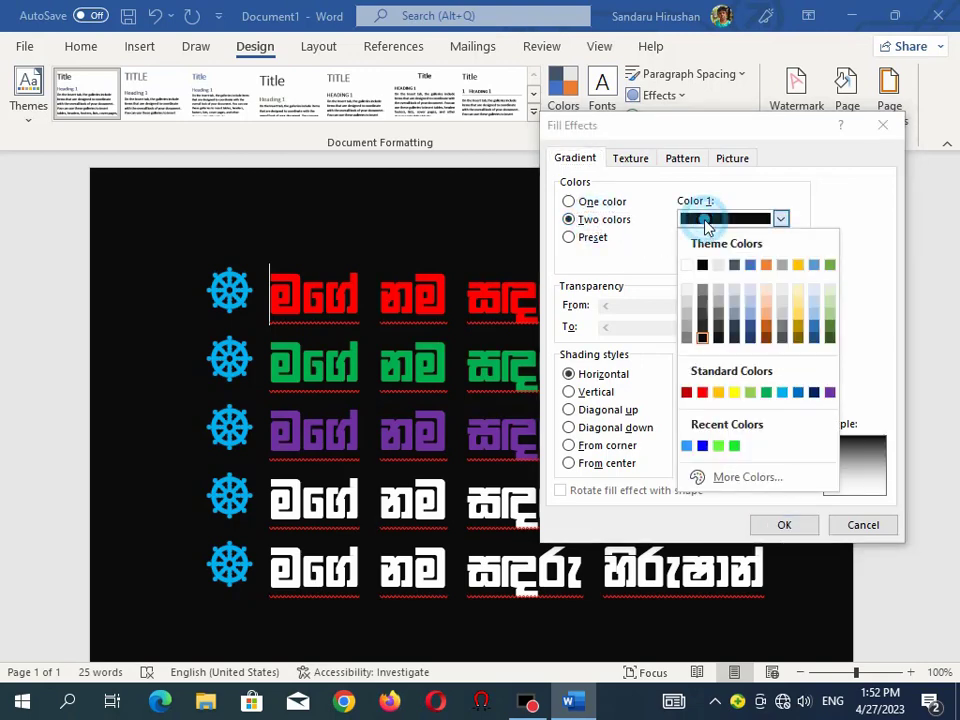
left_click(798, 266)
left_click(765, 258)
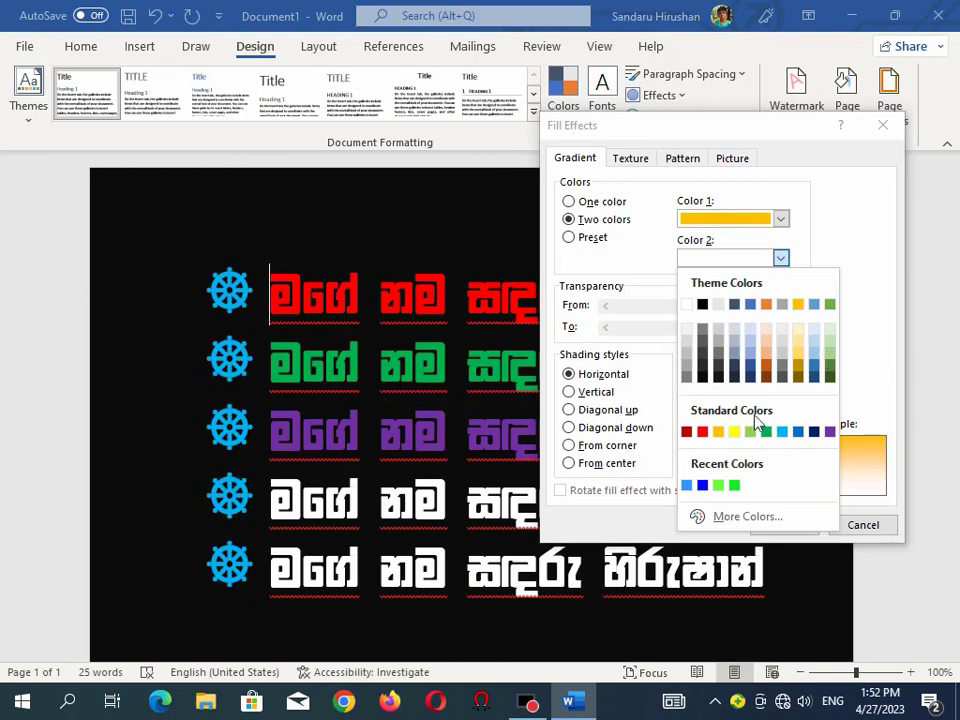
left_click(720, 486)
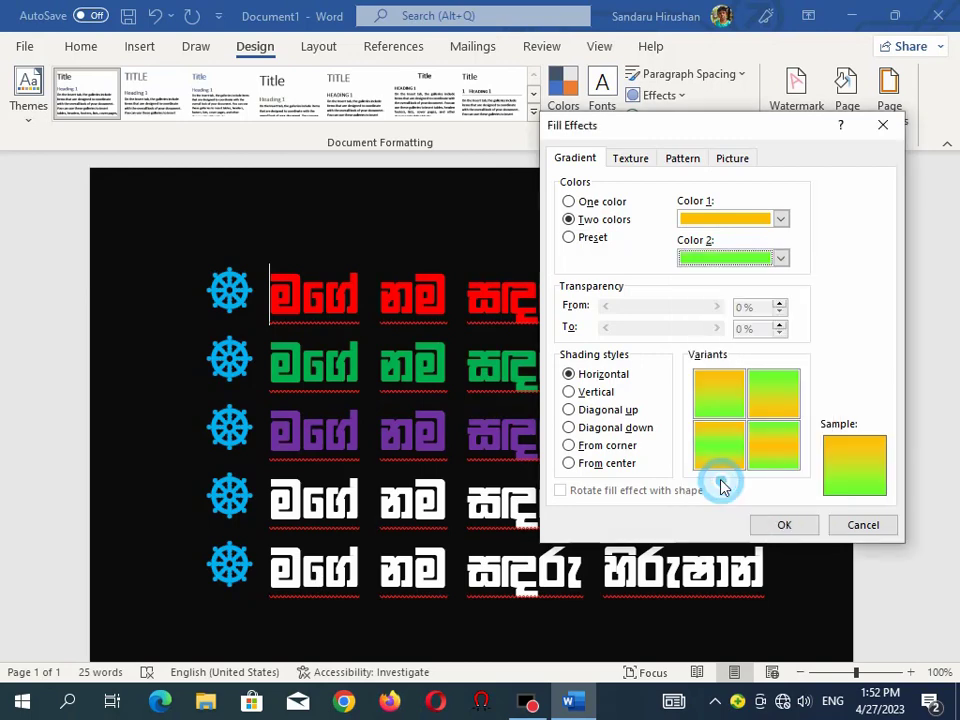
Compare shading styles, settle on From center, and apply the gradient to the page
left_click(596, 392)
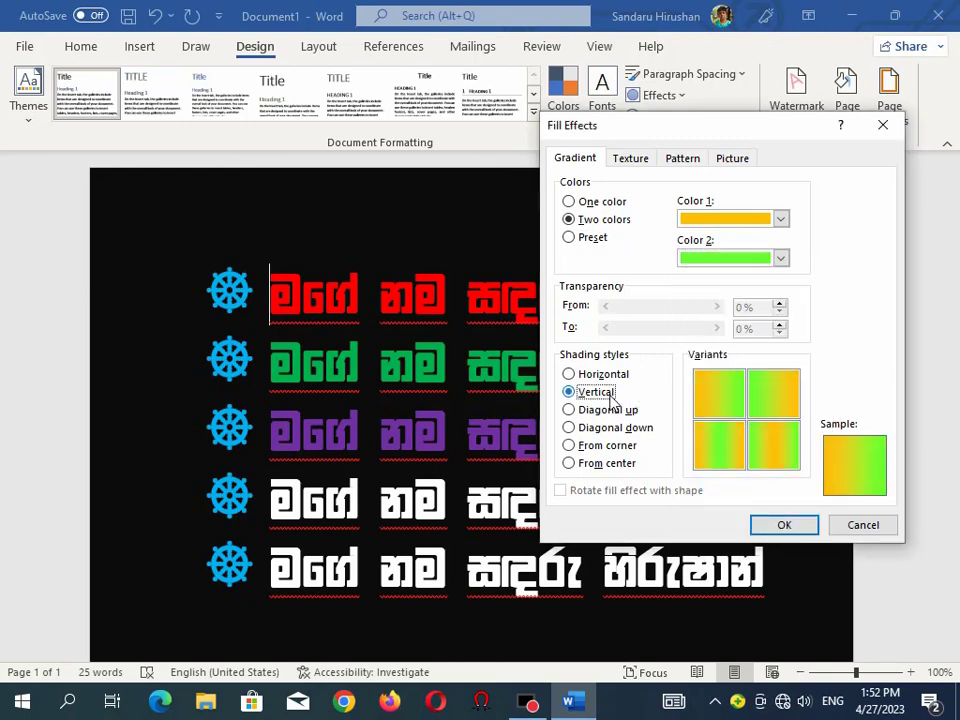
left_click(612, 410)
left_click(606, 428)
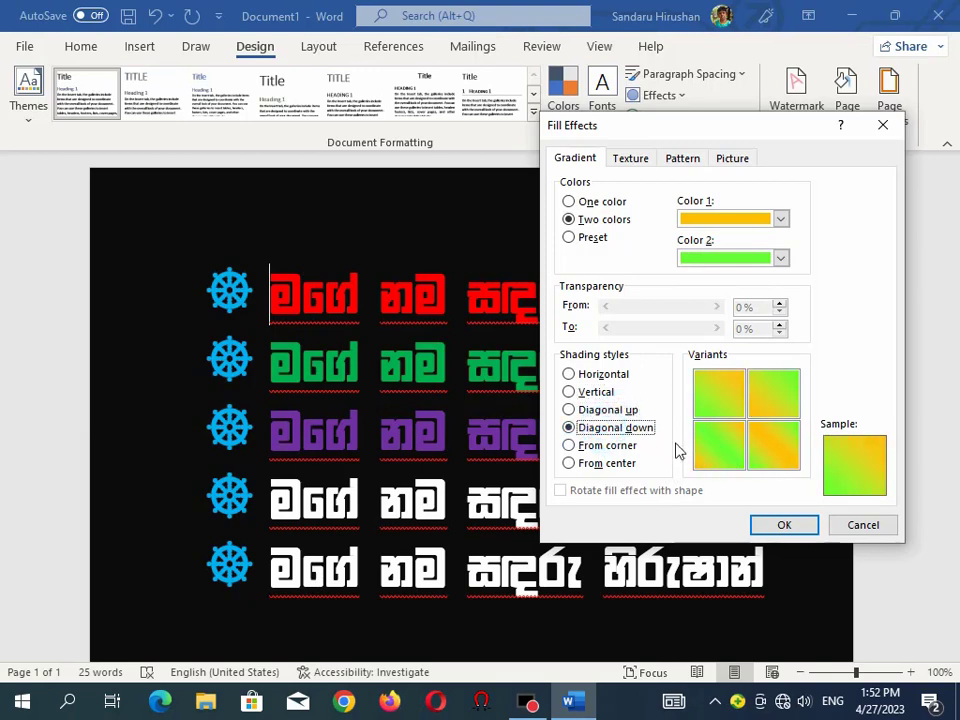
left_click(604, 445)
left_click(638, 465)
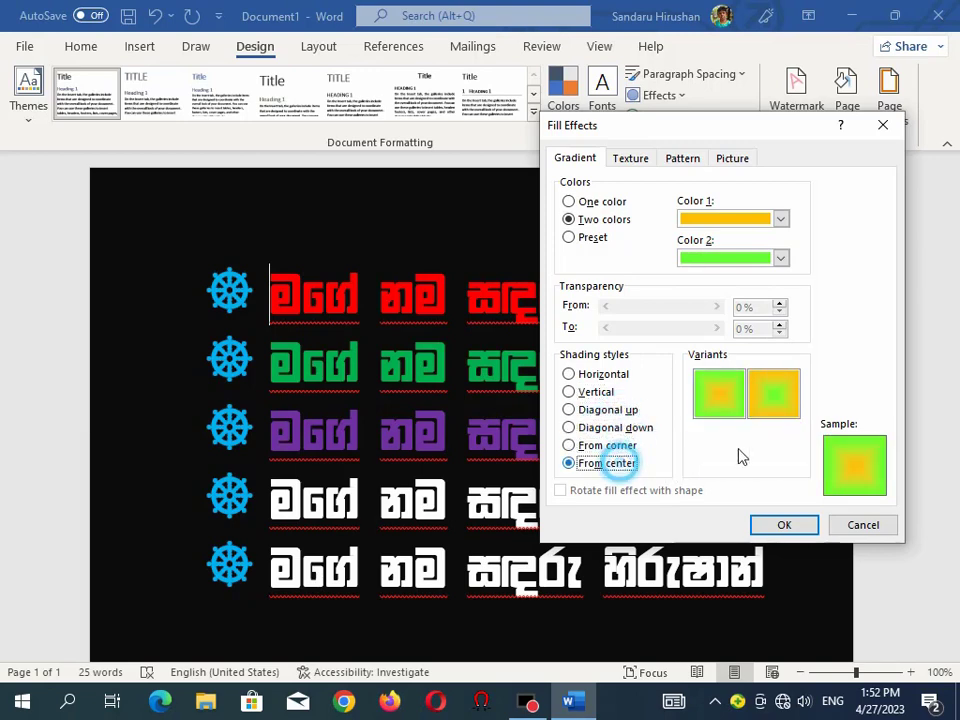
left_click(772, 526)
scroll(597, 467, "down", 5)
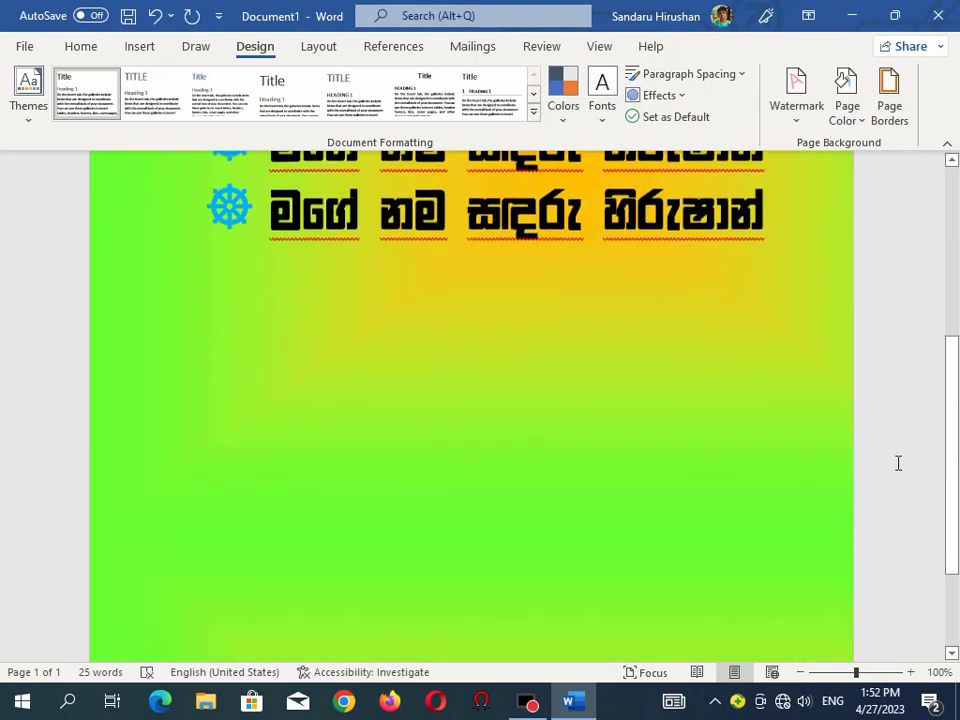
scroll(940, 585, "up", 5)
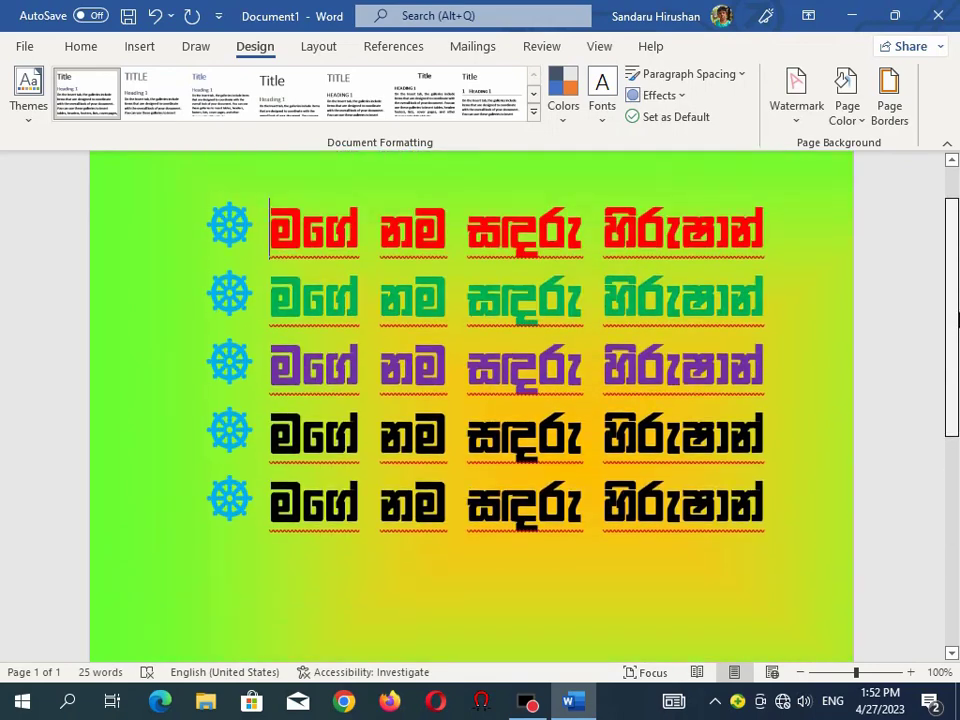
Switch the gradient to the orange-edged variant with a green centre
left_click(848, 112)
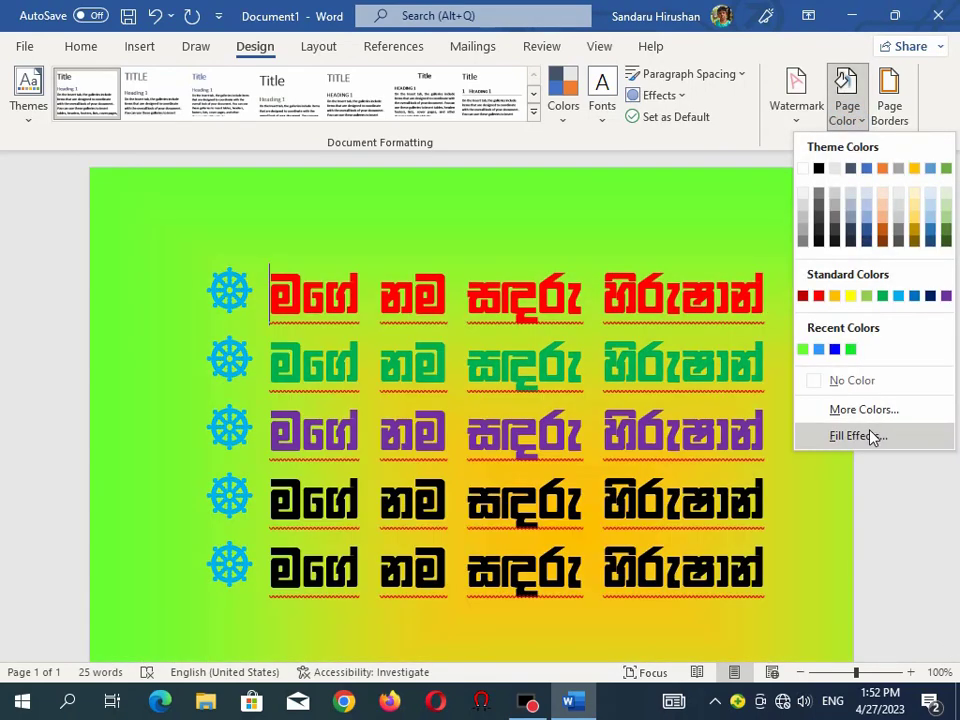
left_click(872, 437)
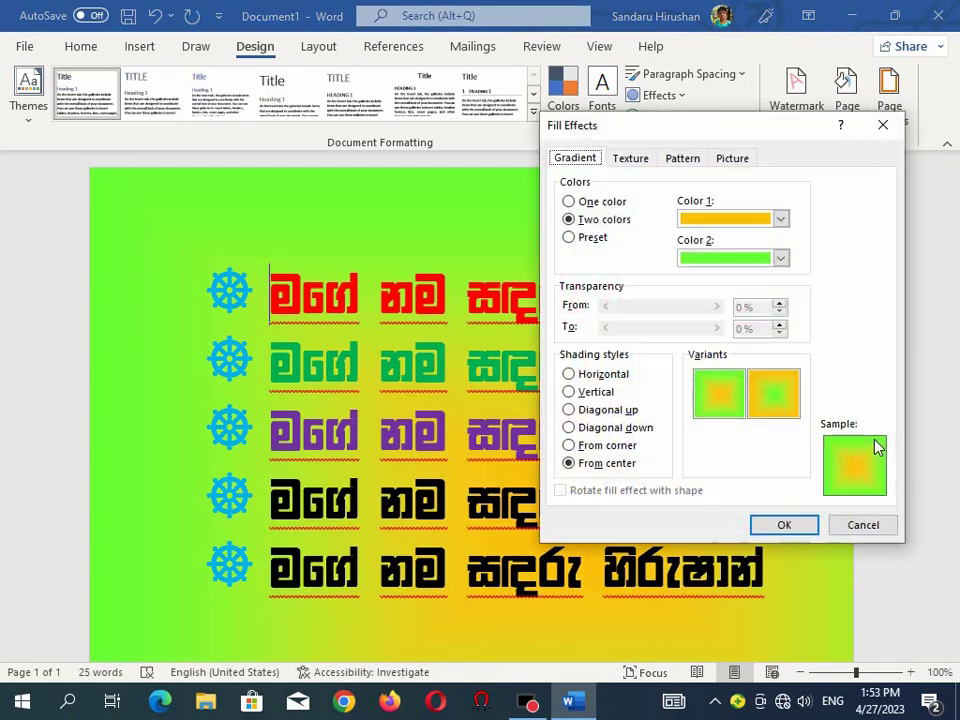
left_click(776, 400)
left_click(784, 525)
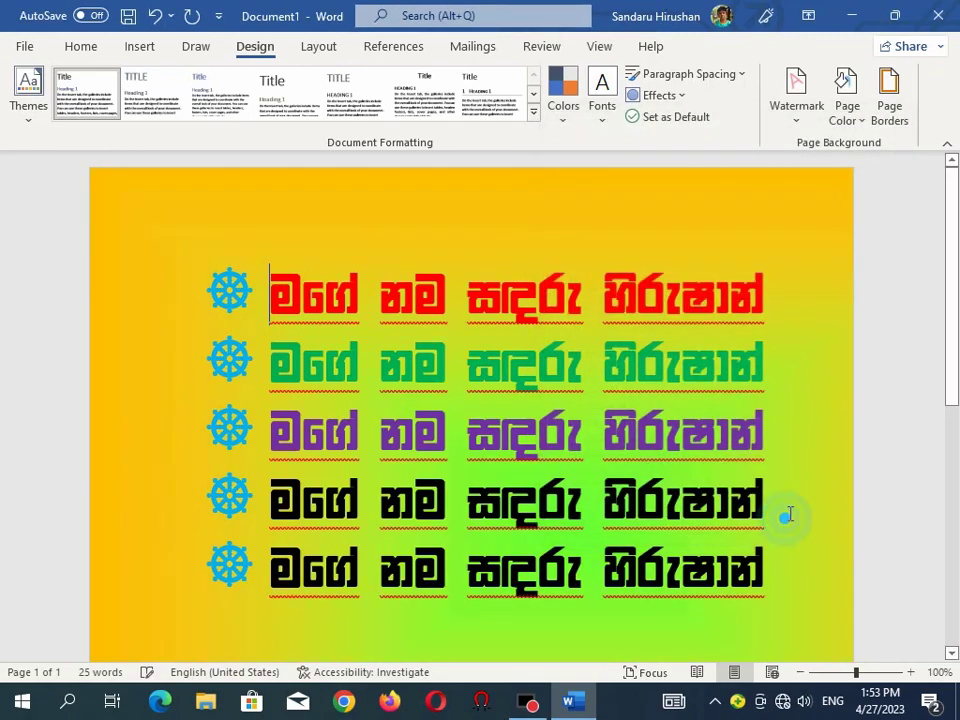
mouse_move(951, 330)
left_mouse_down()
mouse_move(953, 587)
mouse_move(951, 330)
left_mouse_up()
Apply a Diagonal up gradient starting green at the top-left, then reopen Fill Effects
left_click(848, 122)
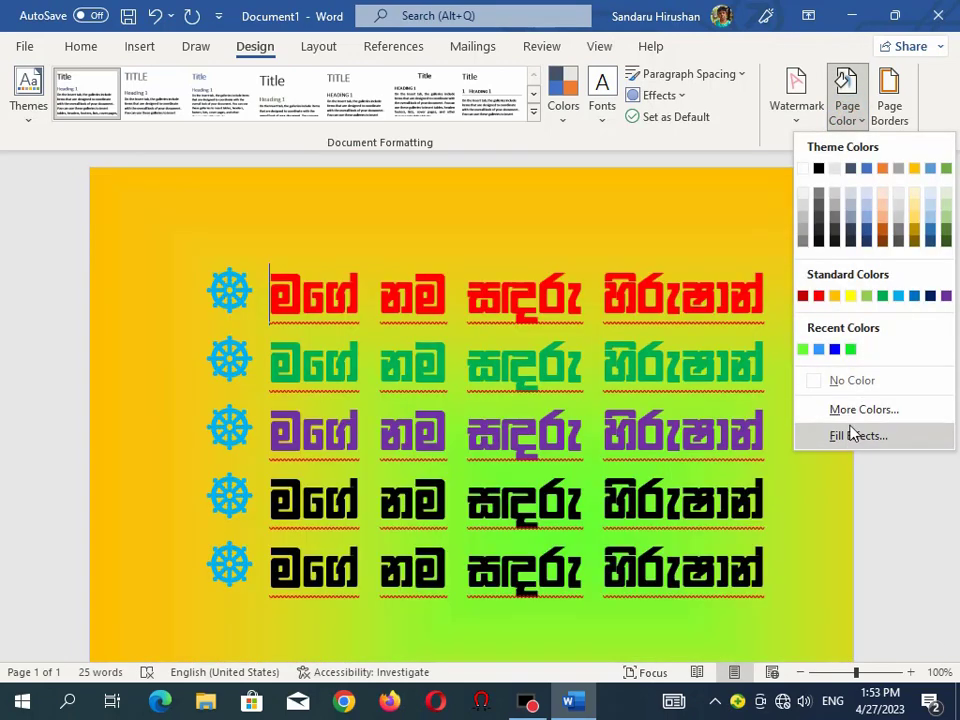
left_click(851, 435)
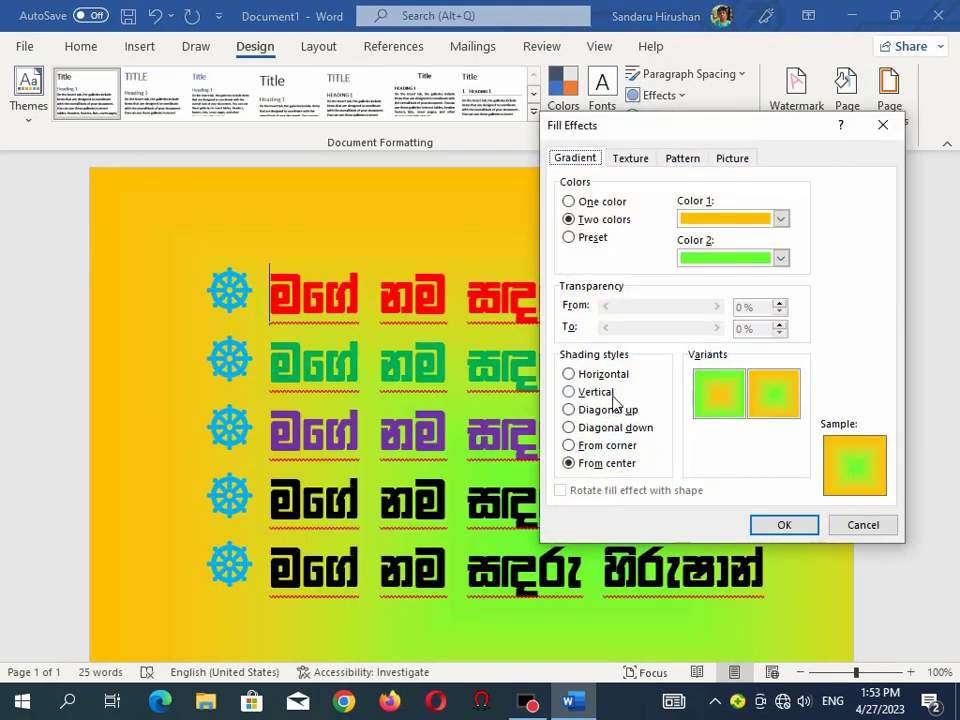
left_click(596, 392)
left_click(612, 412)
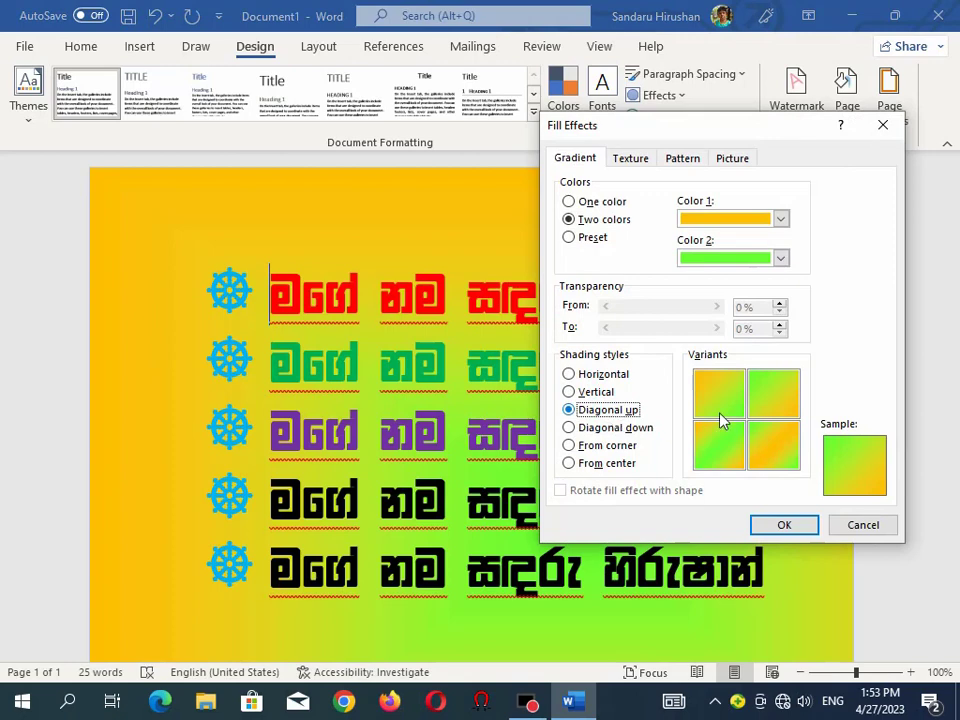
left_click(783, 400)
left_click(784, 524)
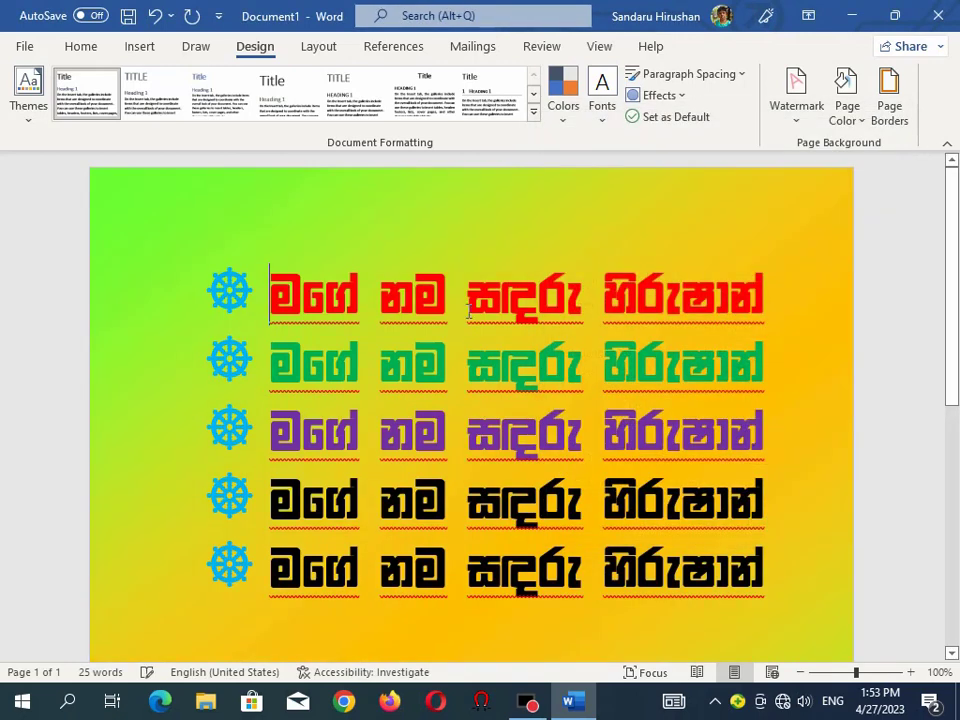
scroll(938, 500, "down", 10)
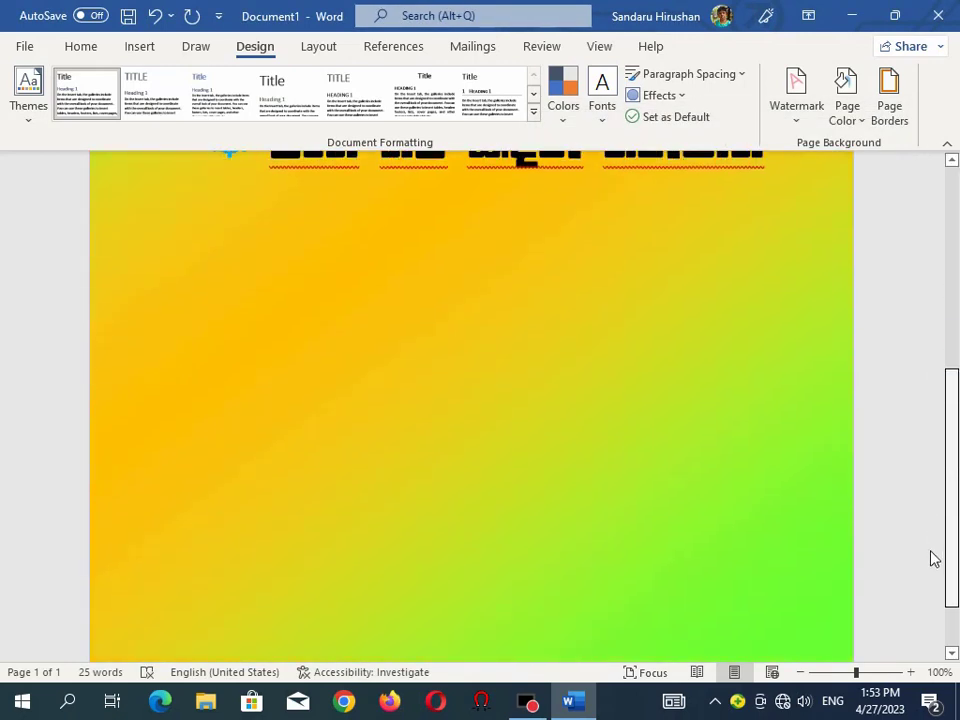
scroll(932, 560, "up", 10)
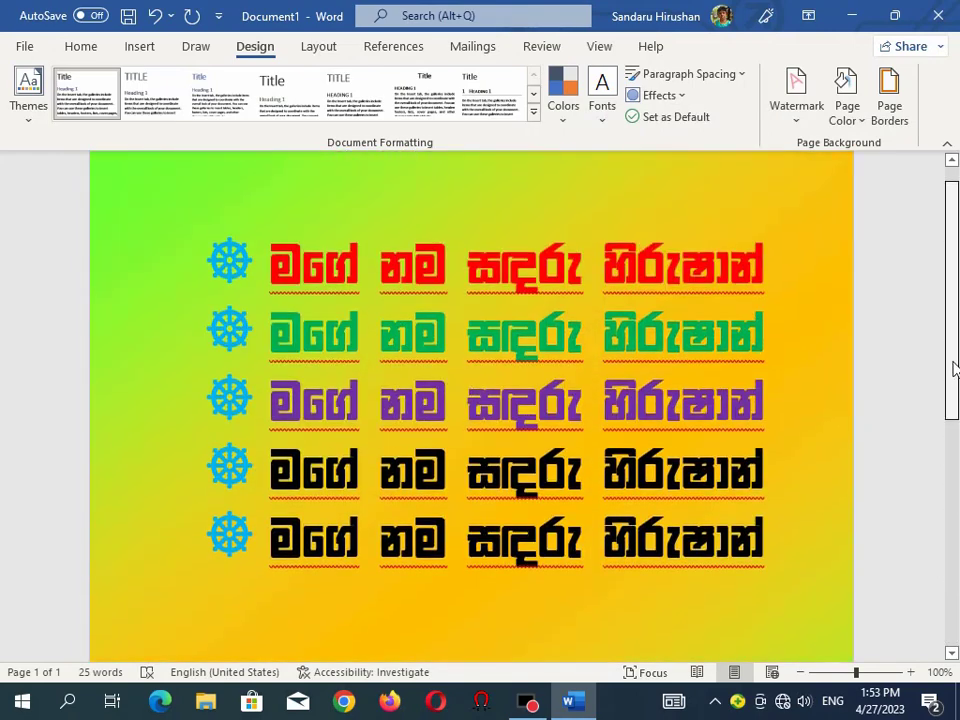
left_click(848, 118)
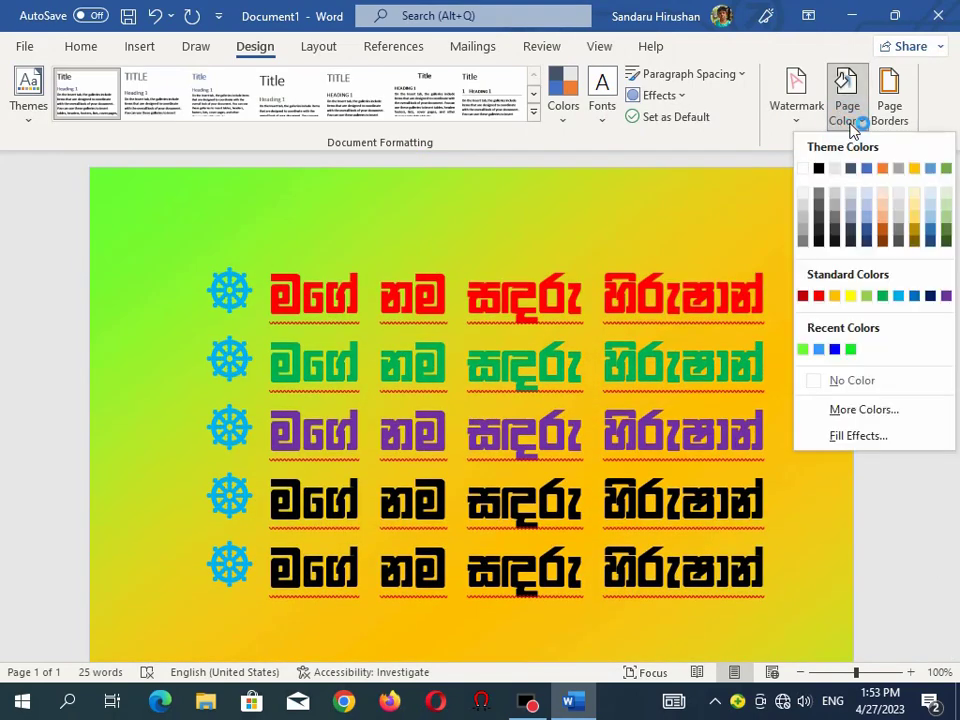
left_click(860, 435)
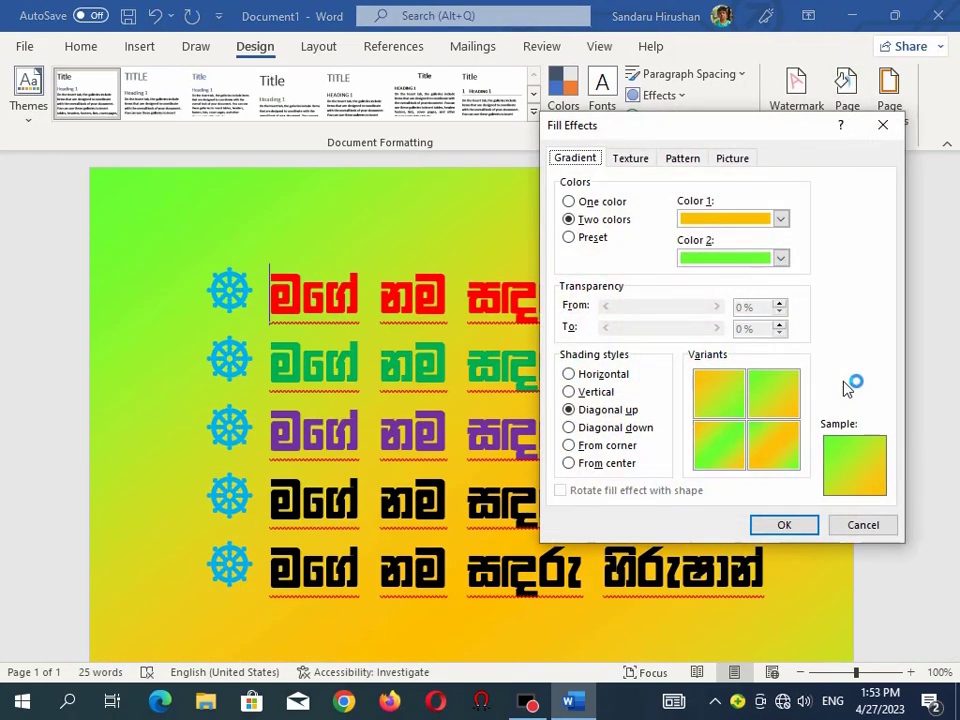
Apply the Water droplets texture as the page background
left_click(632, 158)
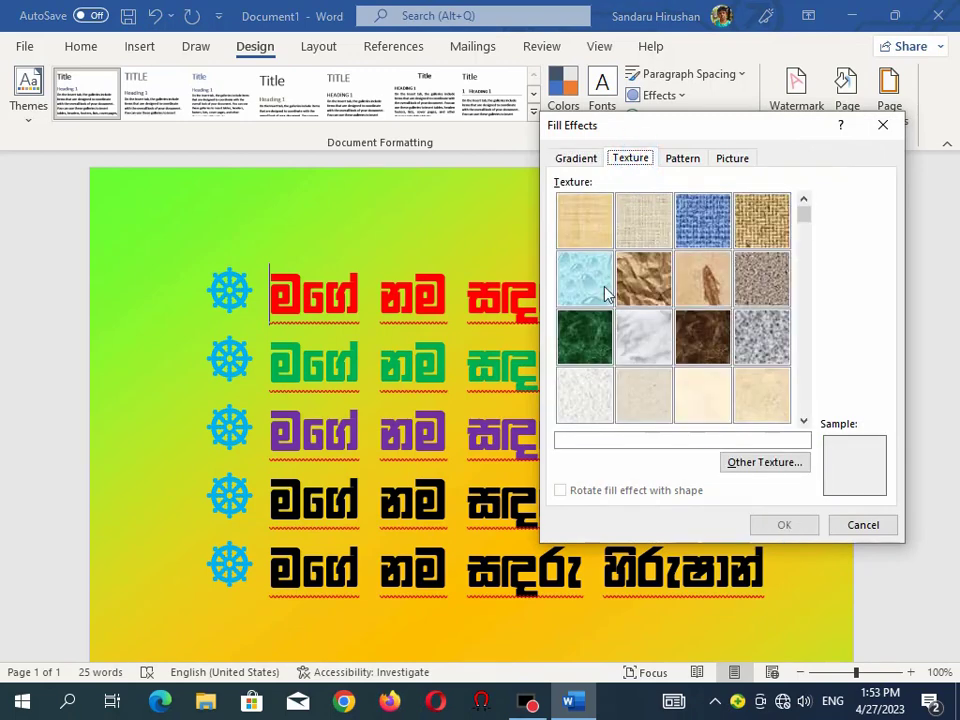
left_click(605, 293)
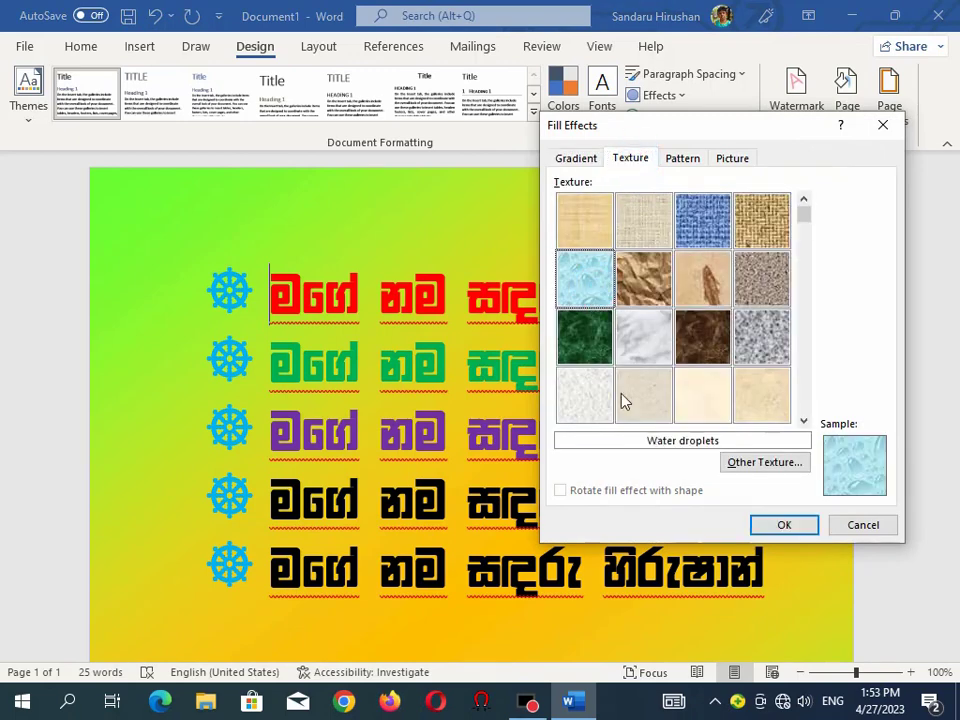
left_click(781, 526)
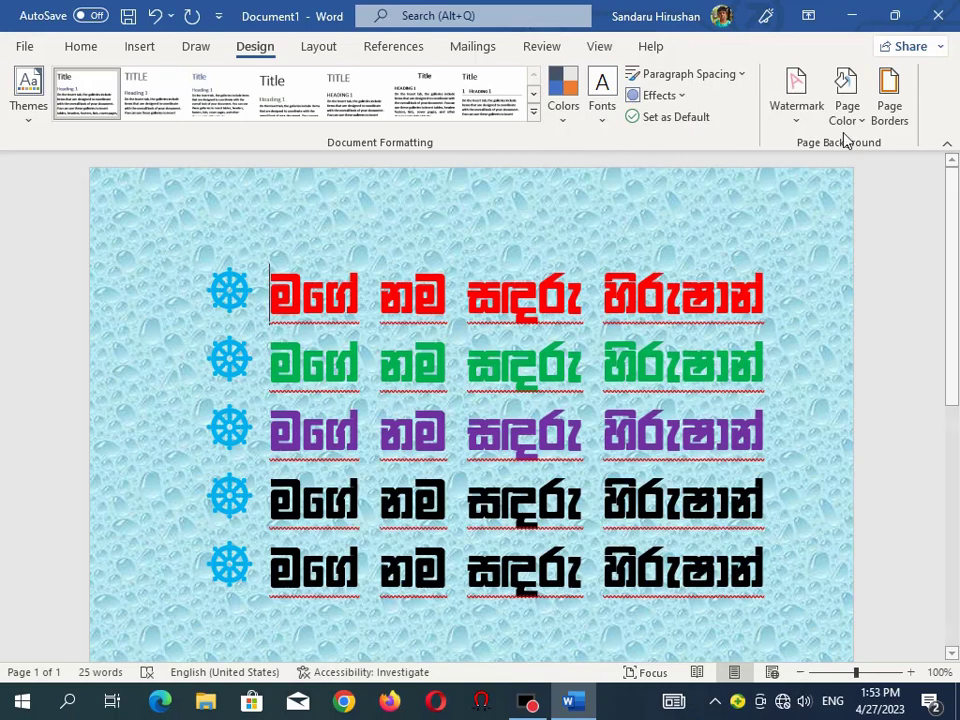
Replace it with the Brown marble texture
left_click(847, 112)
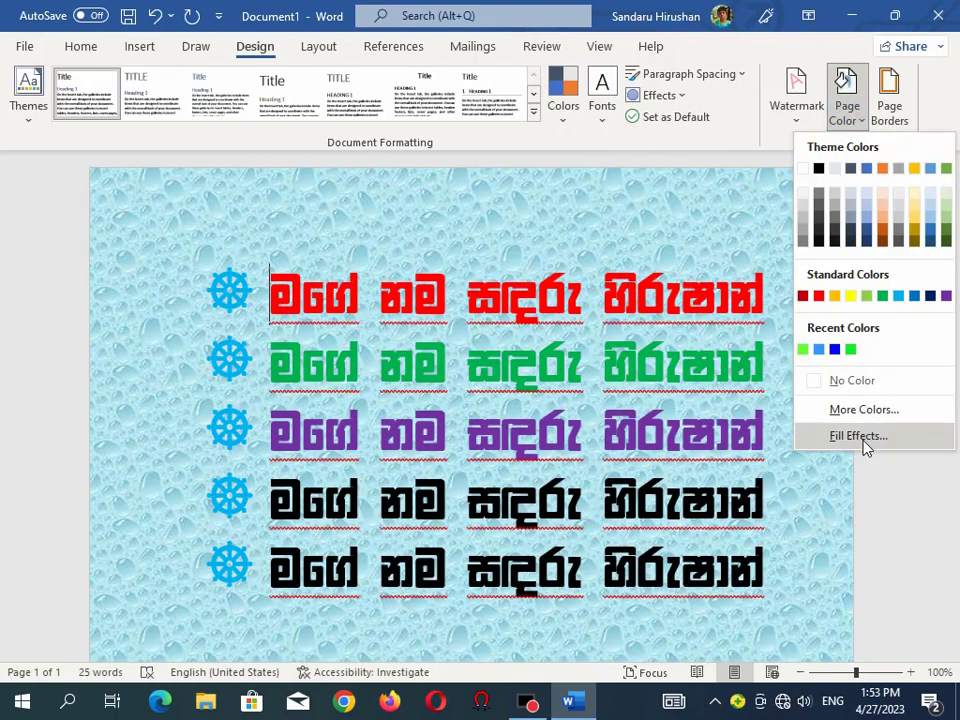
left_click(864, 440)
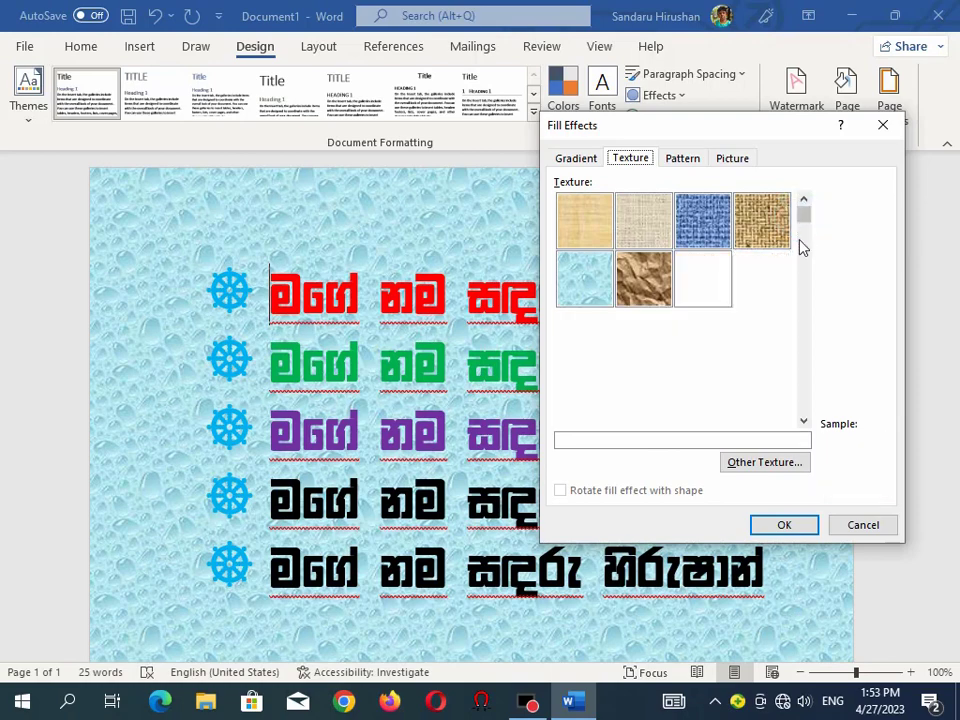
left_click(711, 339)
left_click(786, 526)
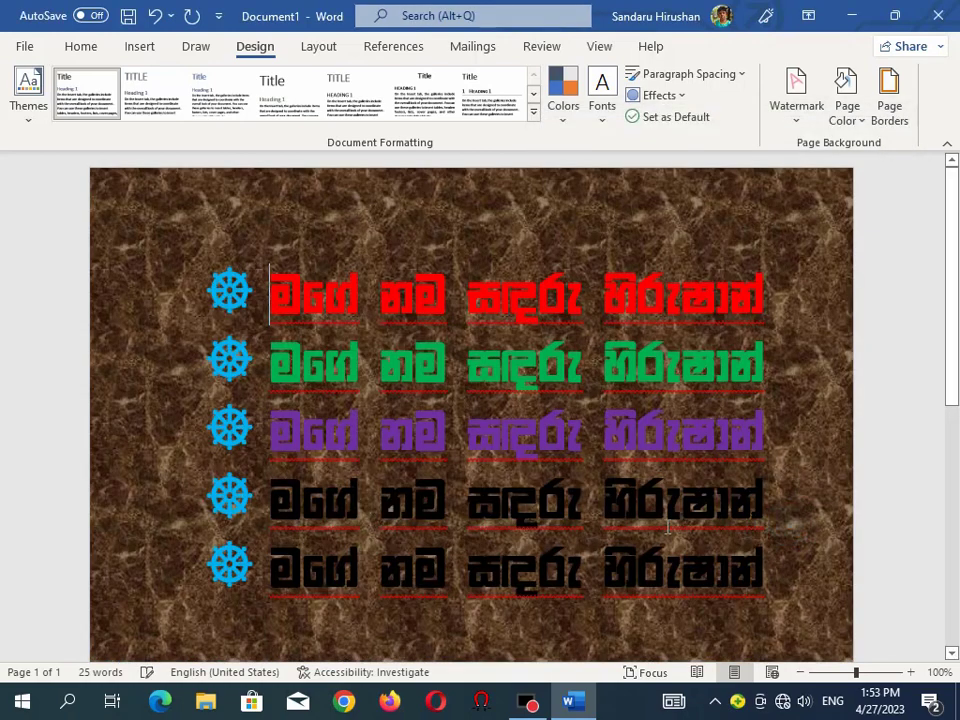
mouse_move(949, 328)
left_mouse_down()
mouse_move(952, 583)
mouse_move(951, 330)
left_mouse_up()
Fill the page with a green alternating horizontal-lines pattern
left_click(857, 122)
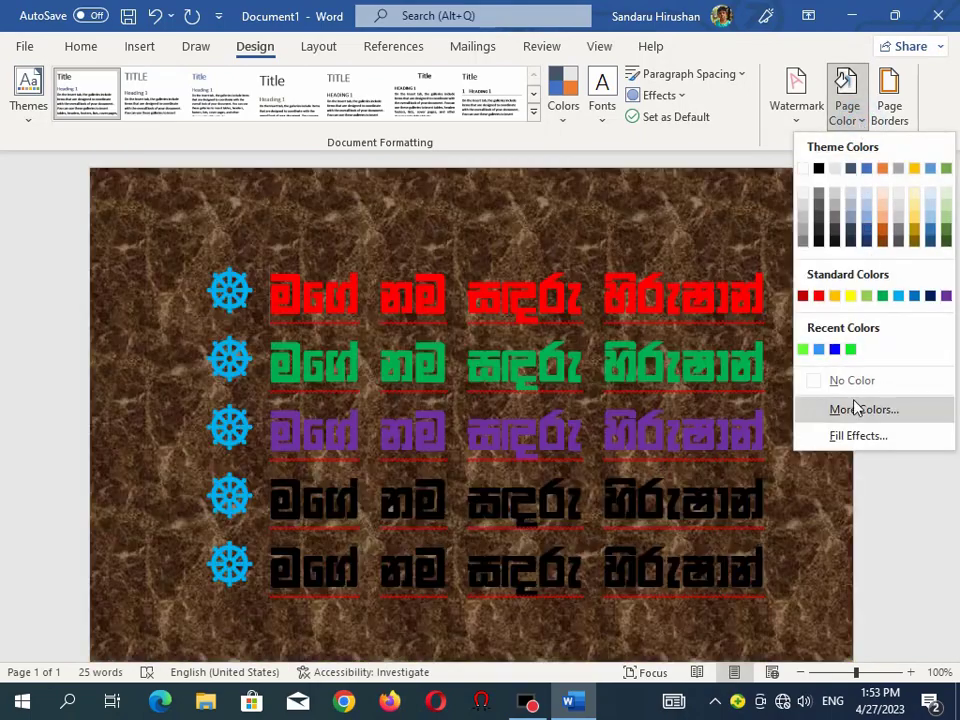
left_click(860, 438)
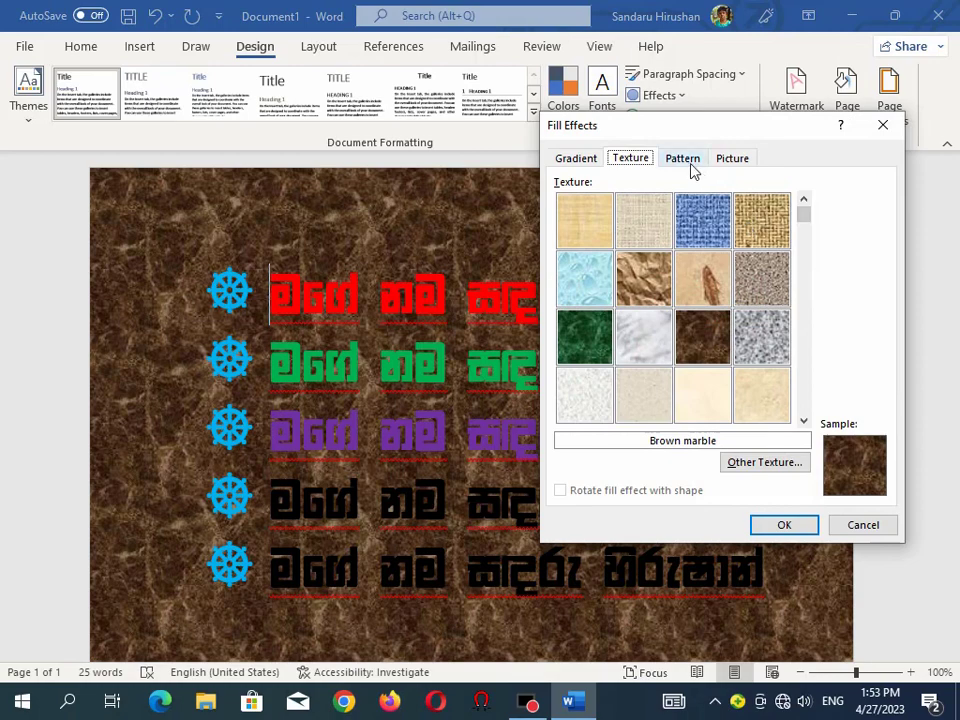
left_click(683, 160)
left_click(696, 252)
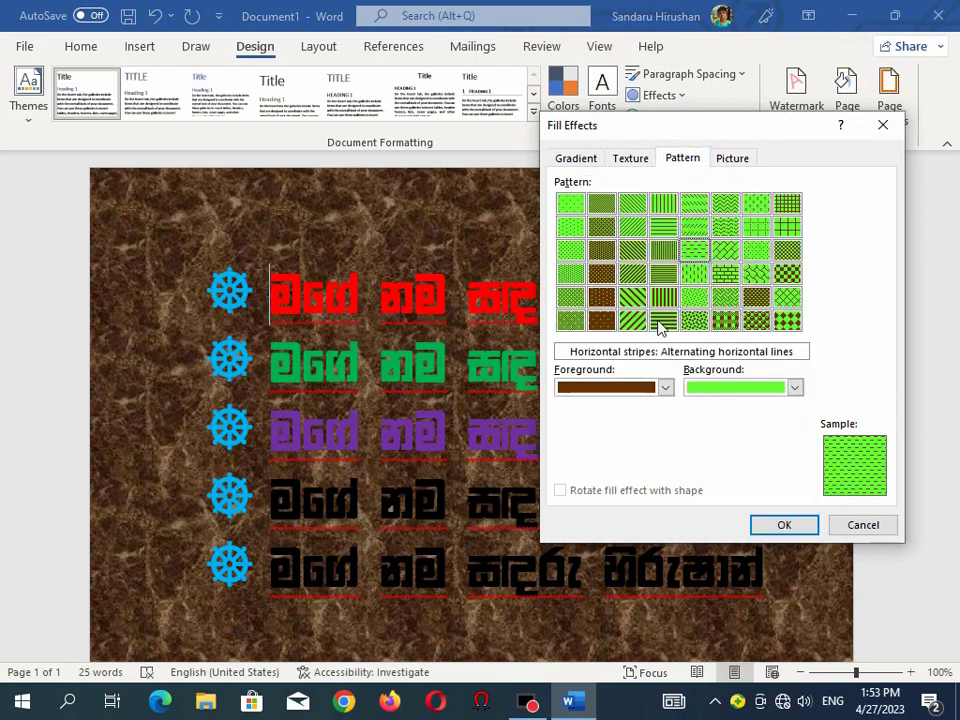
left_click(782, 522)
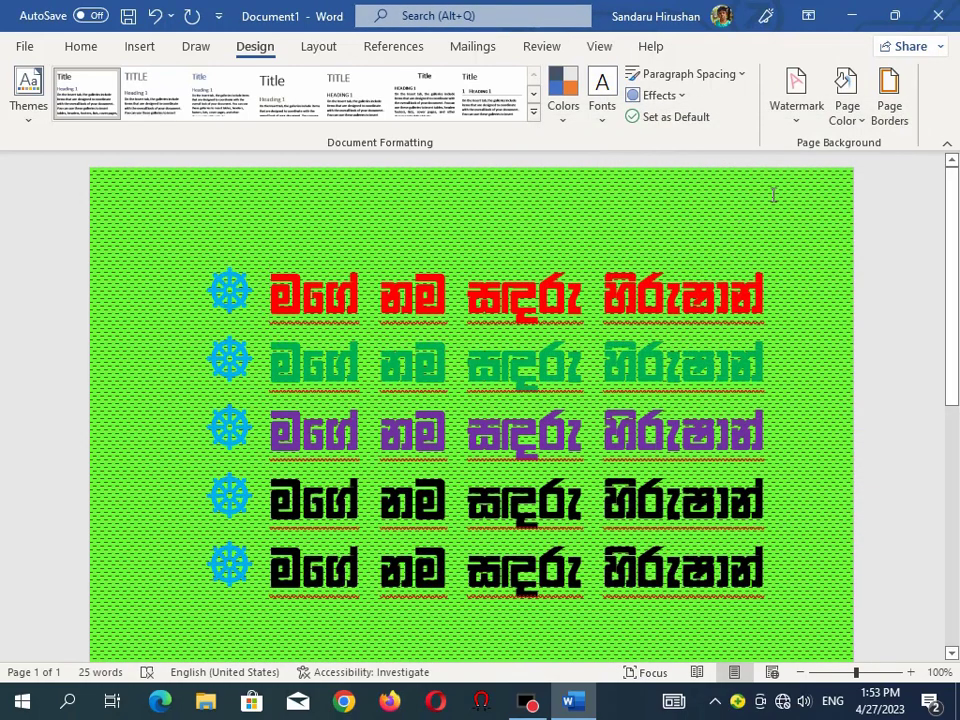
Set the pattern foreground to red and the background to light blue
left_click(853, 111)
left_click(846, 436)
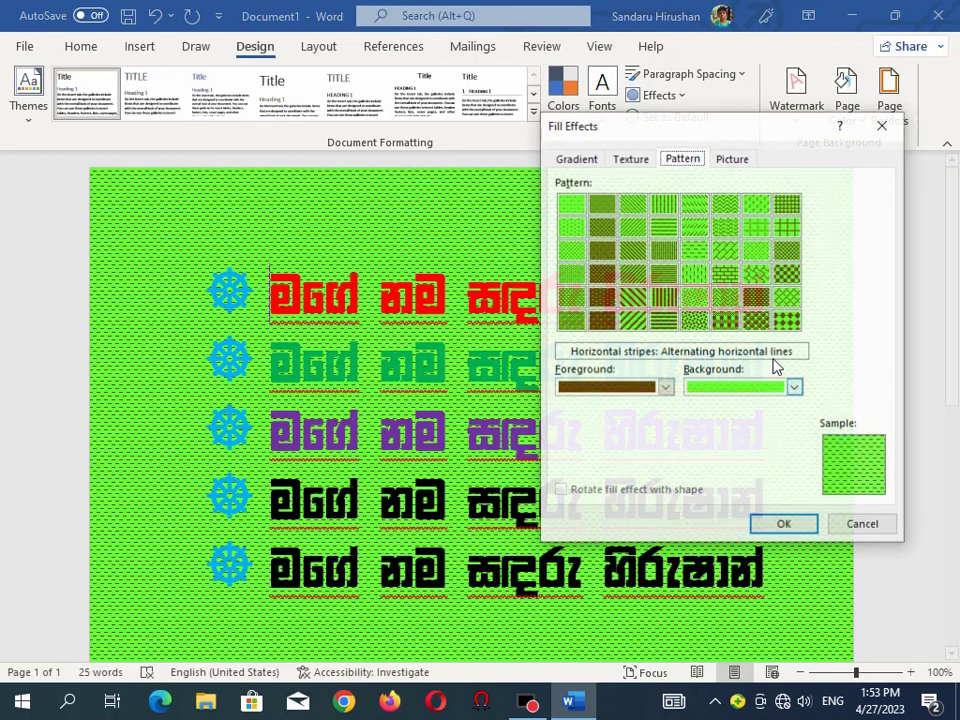
left_click(620, 390)
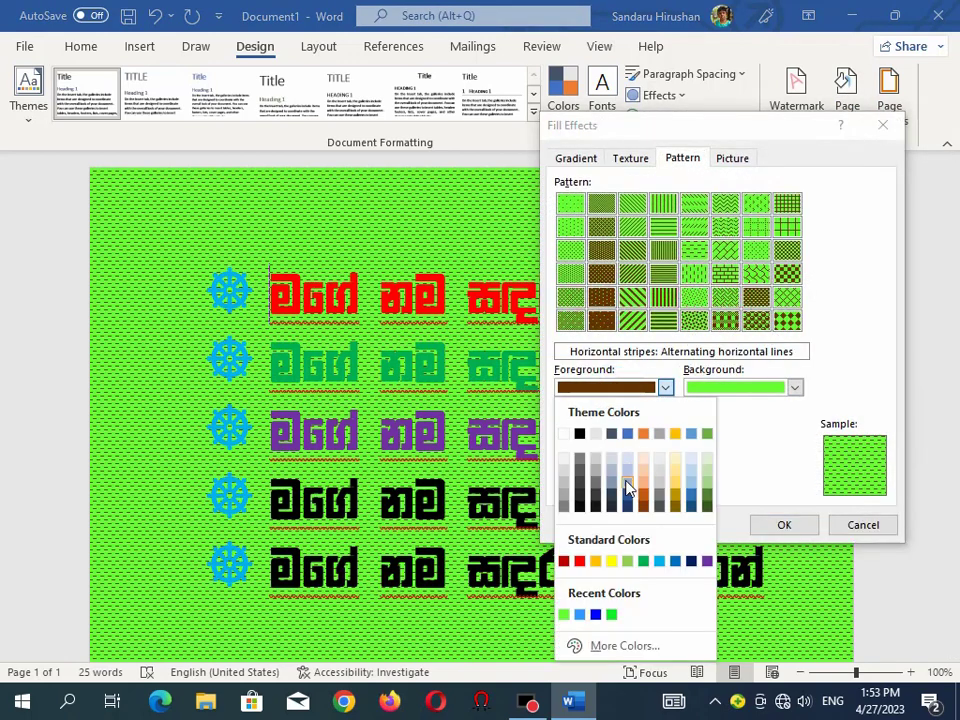
left_click(580, 562)
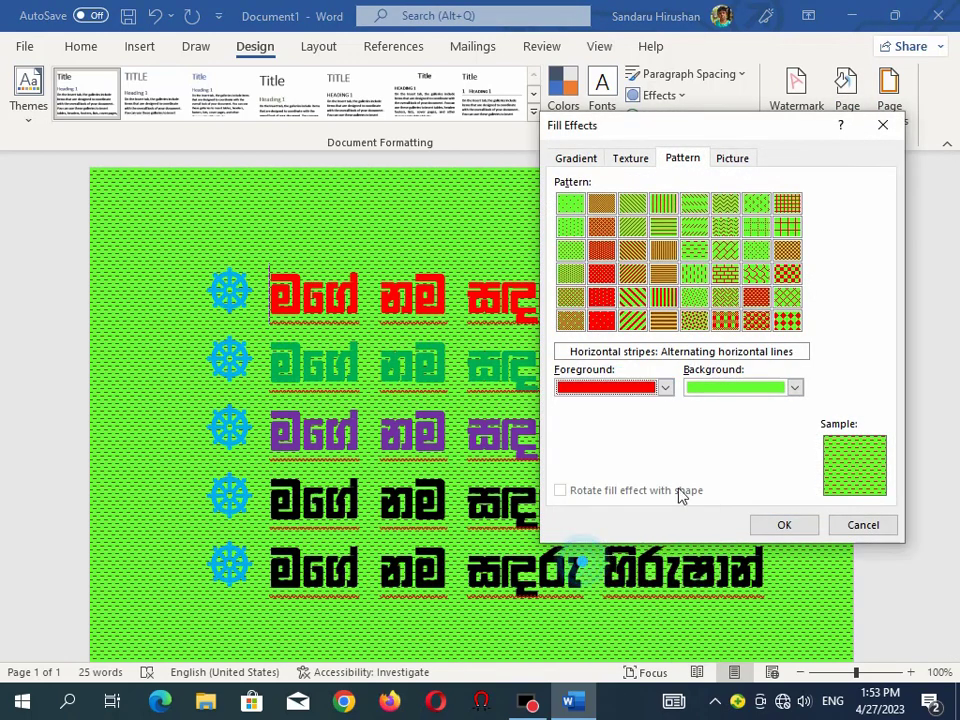
left_click(736, 390)
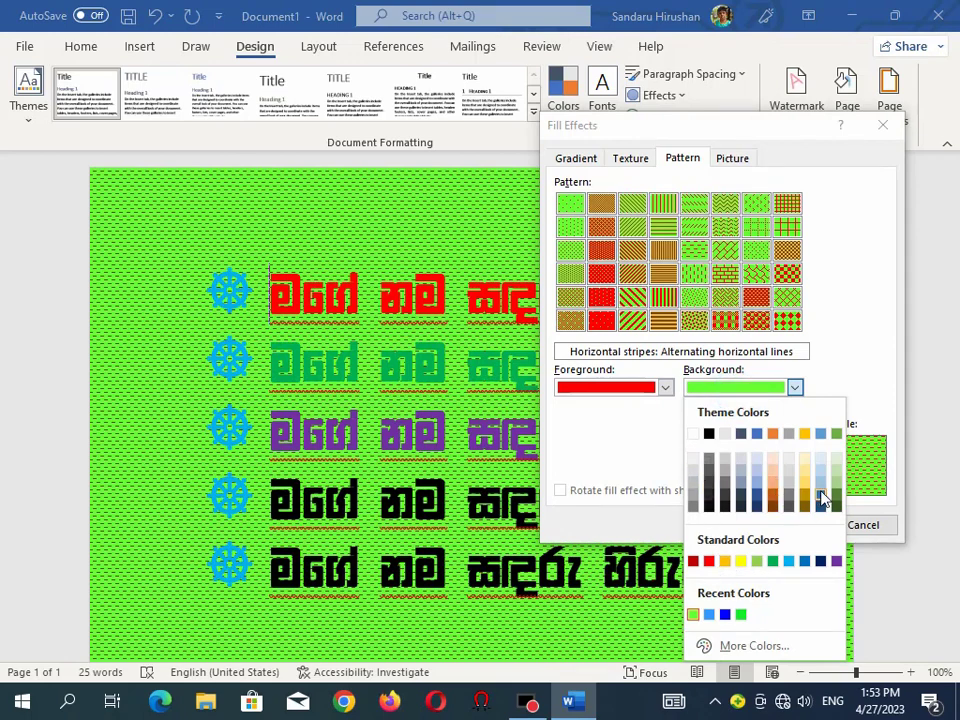
left_click(789, 562)
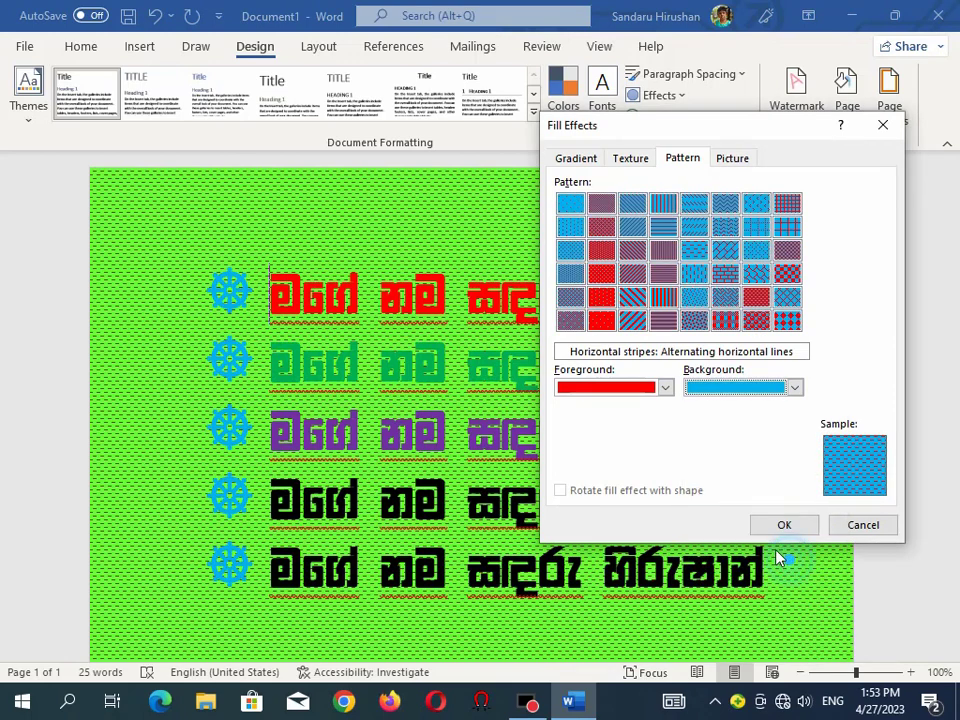
Try several patterns, then apply the red-on-blue Shingle pattern
left_click(602, 297)
left_click(572, 251)
left_click(570, 226)
left_click(762, 251)
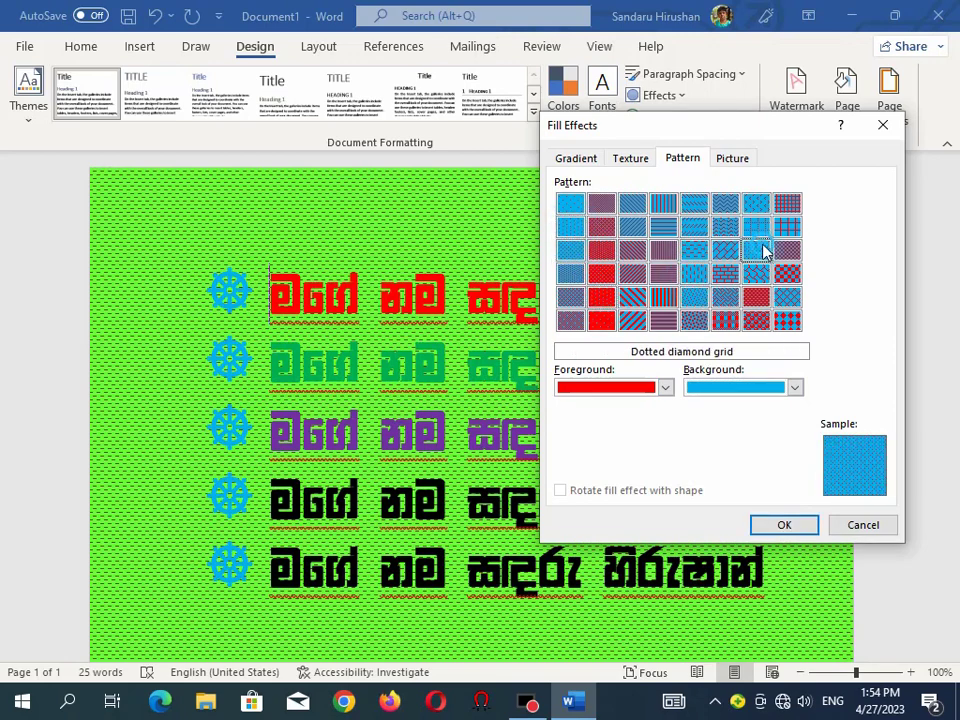
left_click(766, 274)
left_click(784, 525)
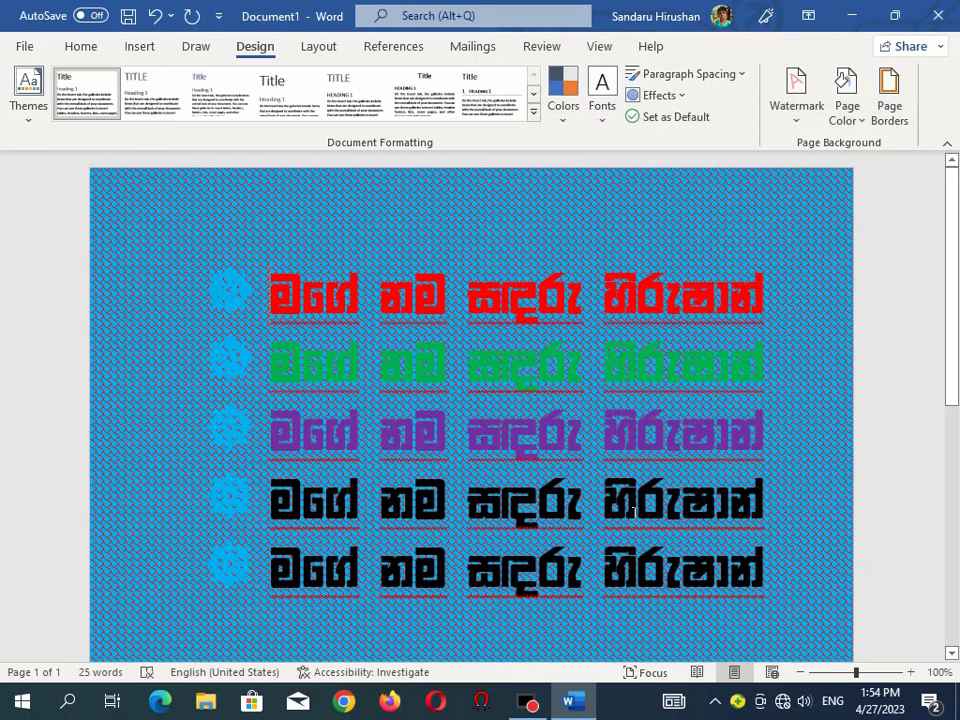
Reopen Fill Effects at the Picture fill options
left_click(846, 112)
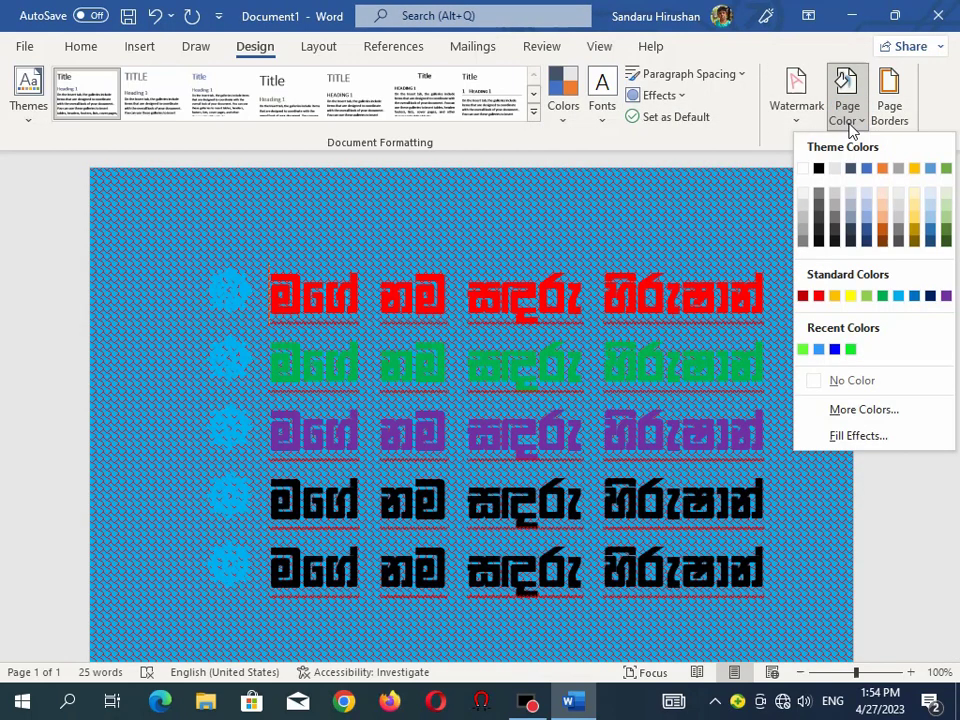
left_click(862, 437)
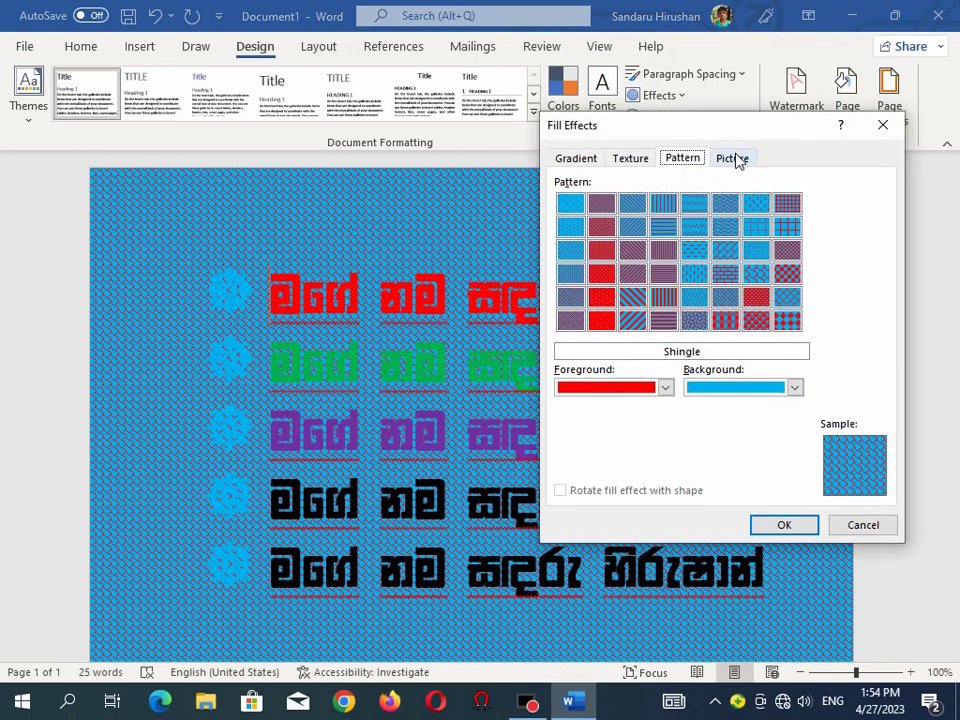
left_click(736, 160)
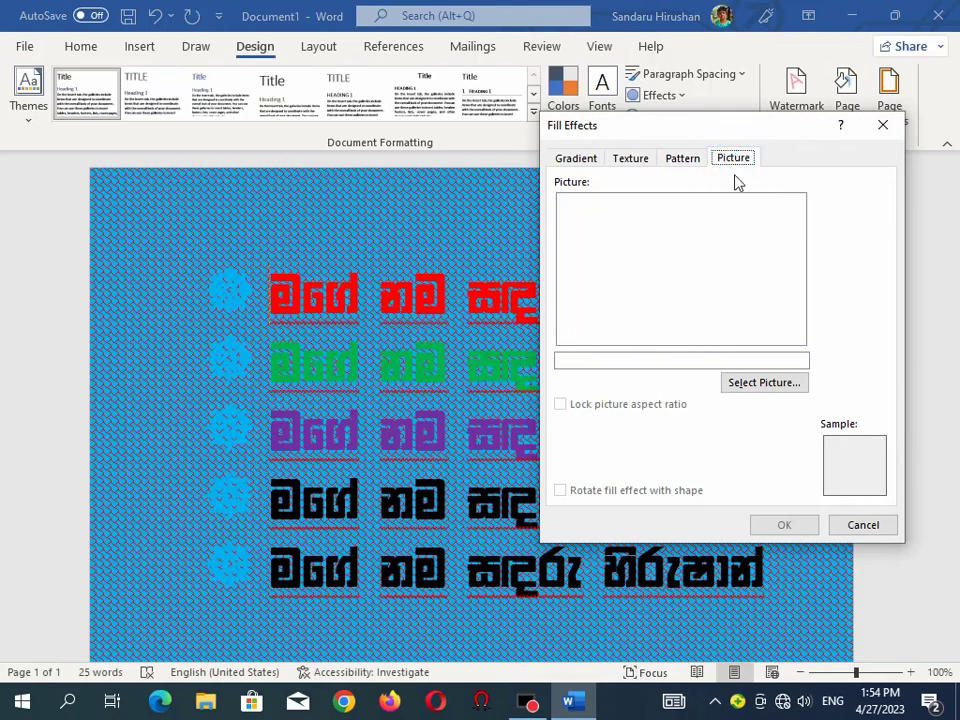
Browse offline to the LOGO - YT folder on Local Disk (E:)
left_click(733, 384)
left_click(644, 384)
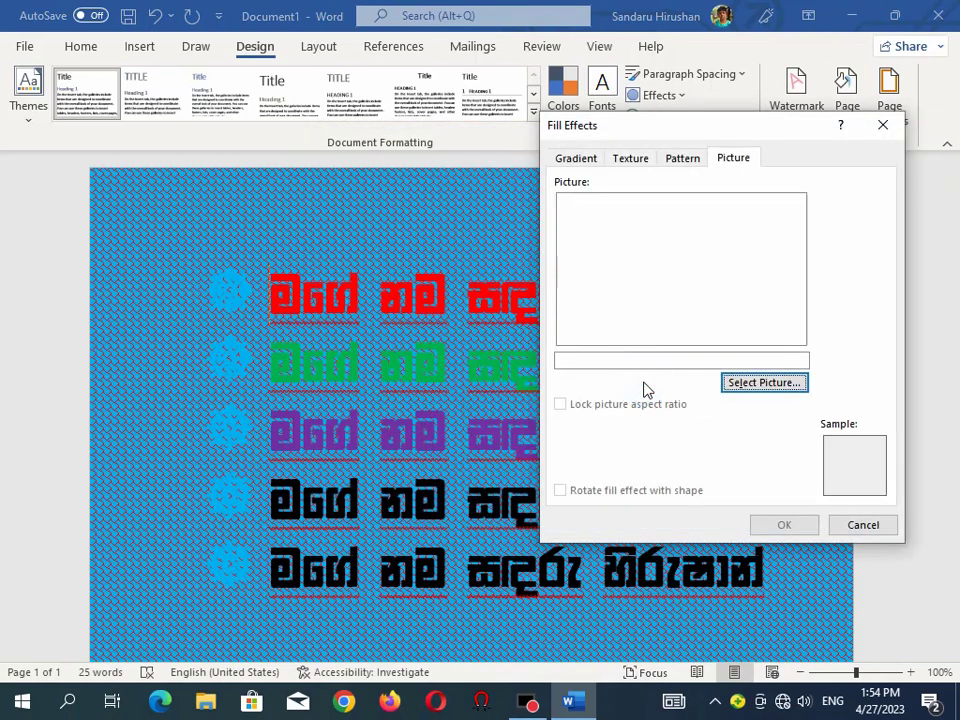
left_click(746, 388)
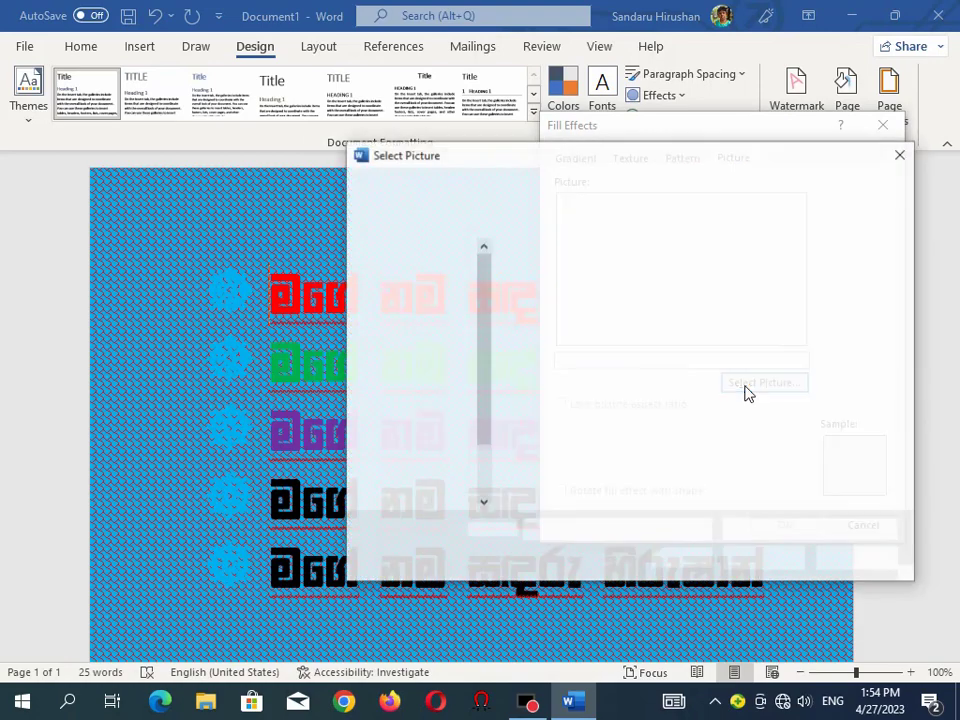
left_click(450, 481)
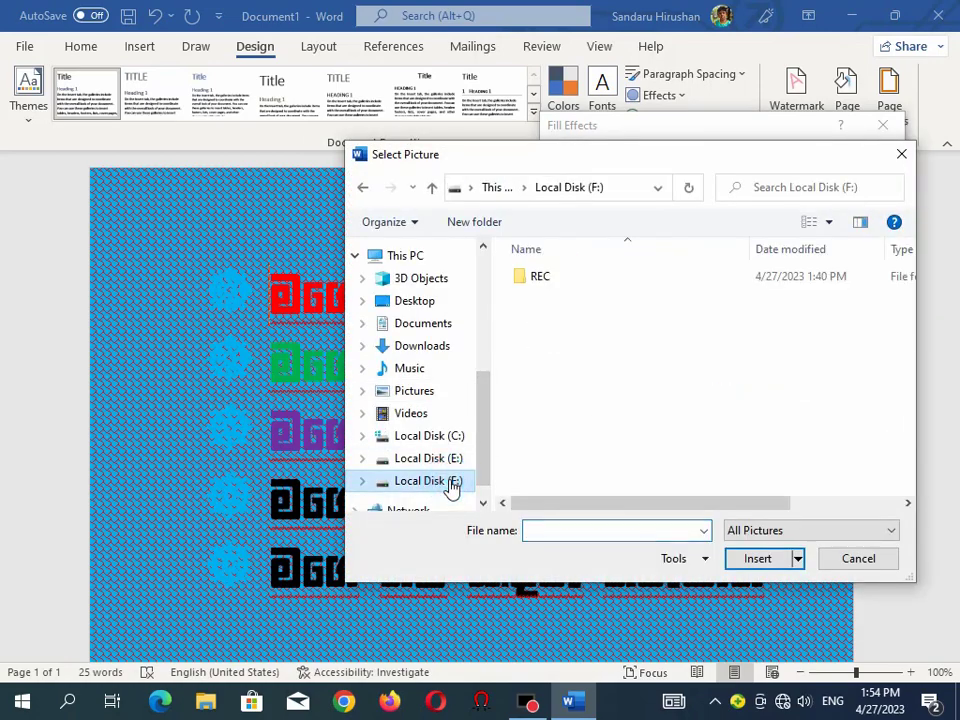
left_click(449, 470)
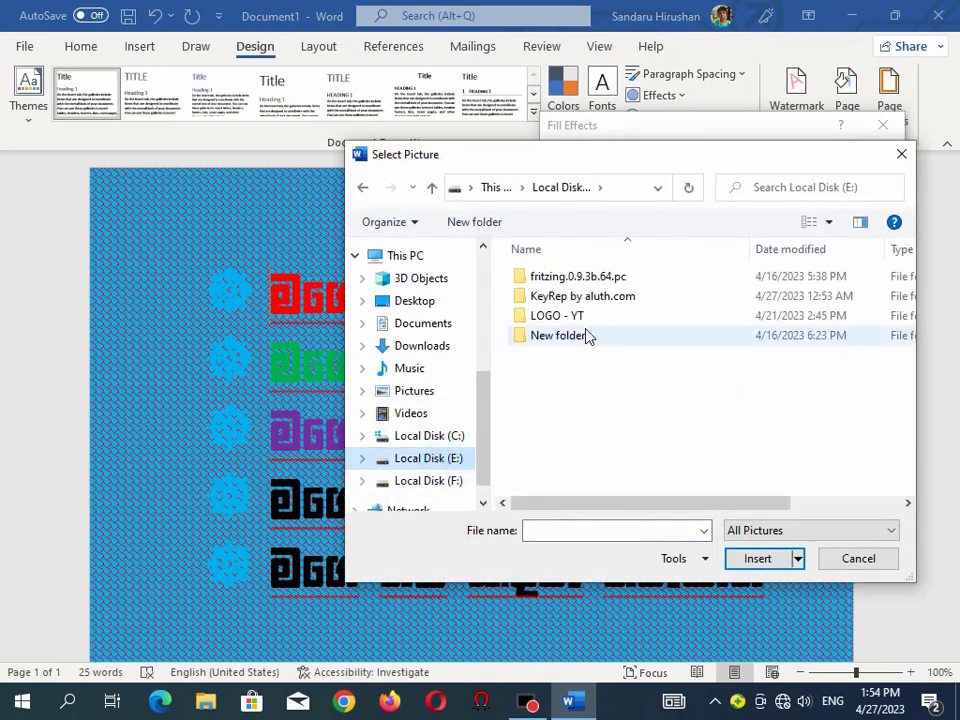
left_click(574, 320)
double_click(574, 320)
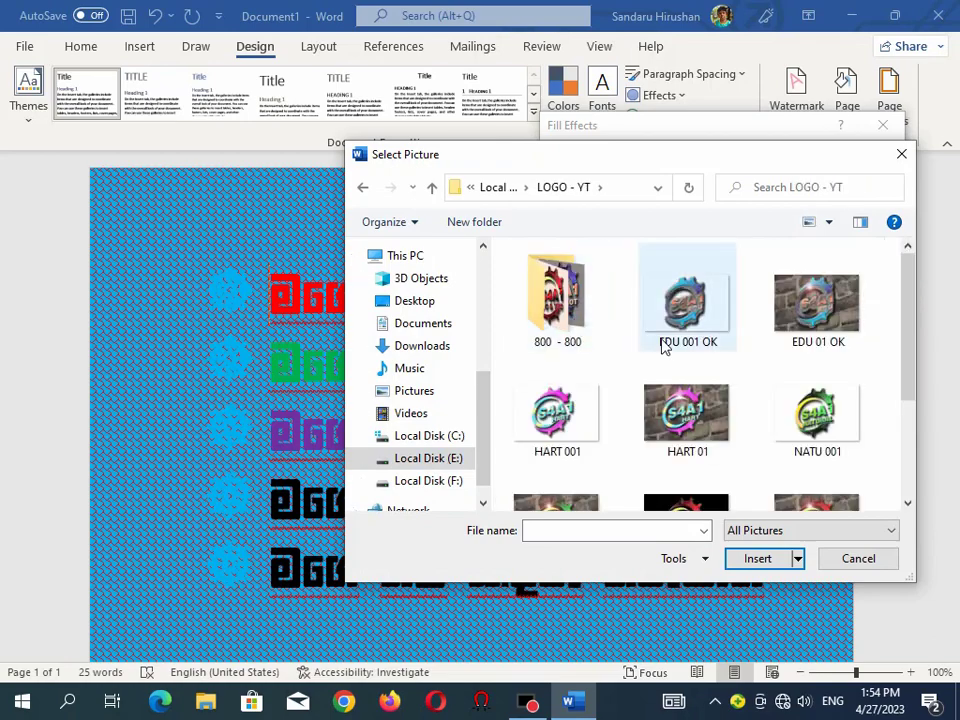
Insert the EDU 01 OK picture and apply it as the page background
left_click(817, 343)
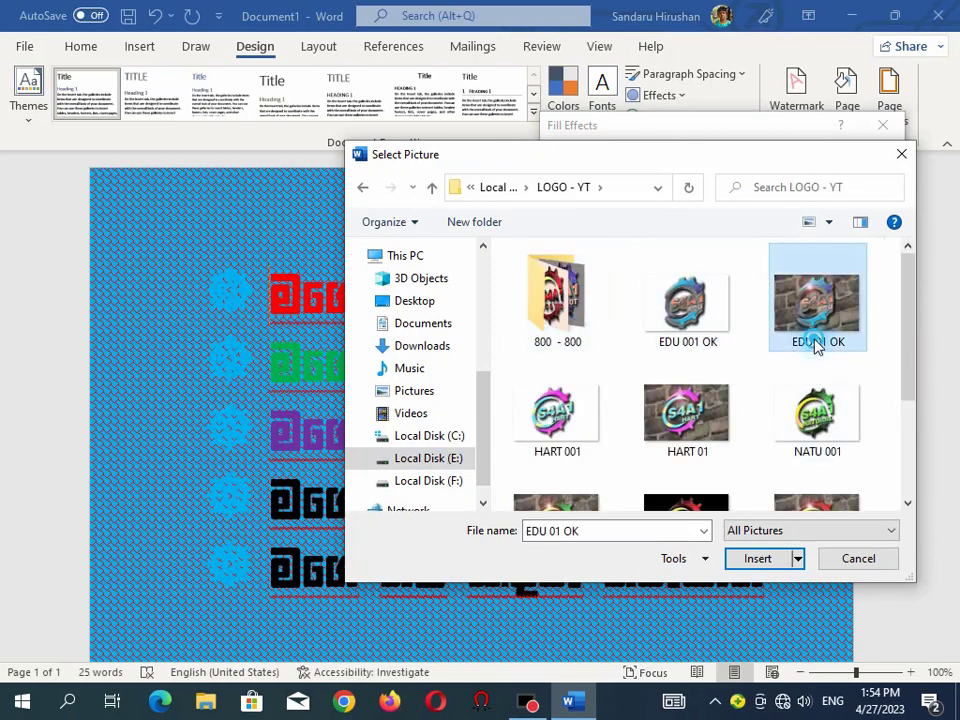
left_click(757, 560)
left_click(779, 527)
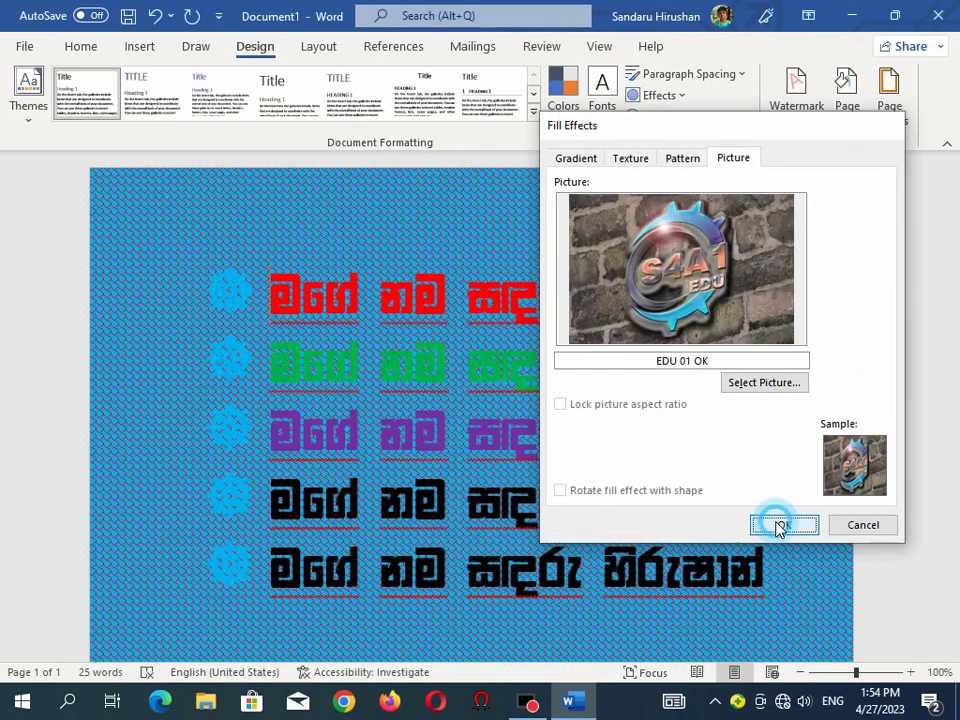
scroll(562, 297, "down", 1)
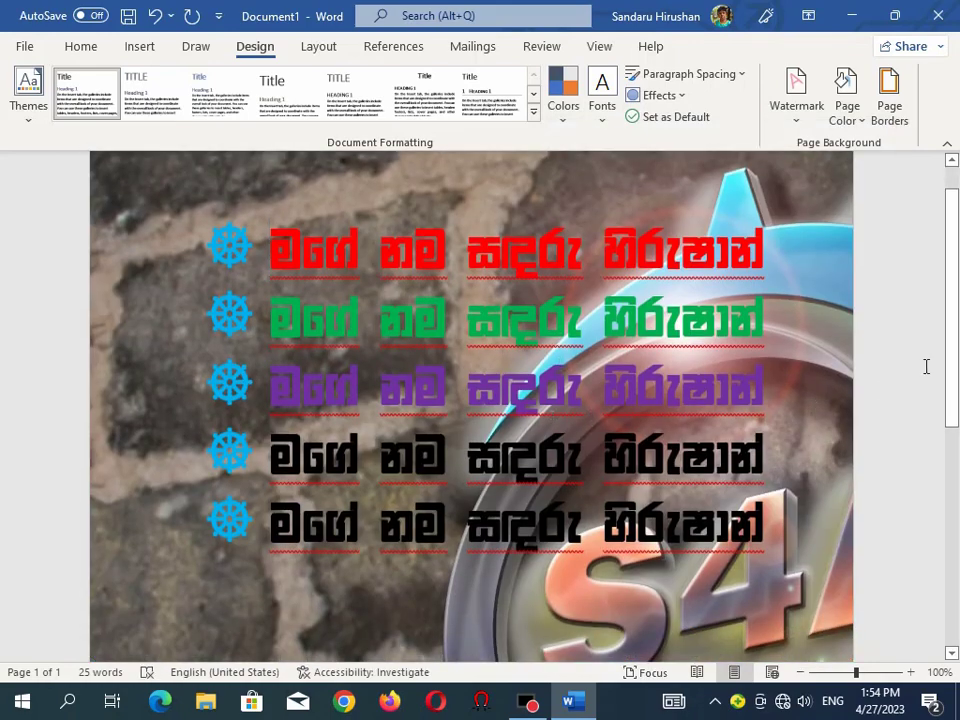
mouse_move(951, 364)
left_mouse_down()
mouse_move(947, 606)
mouse_move(955, 347)
mouse_move(955, 630)
mouse_move(934, 330)
left_mouse_up()
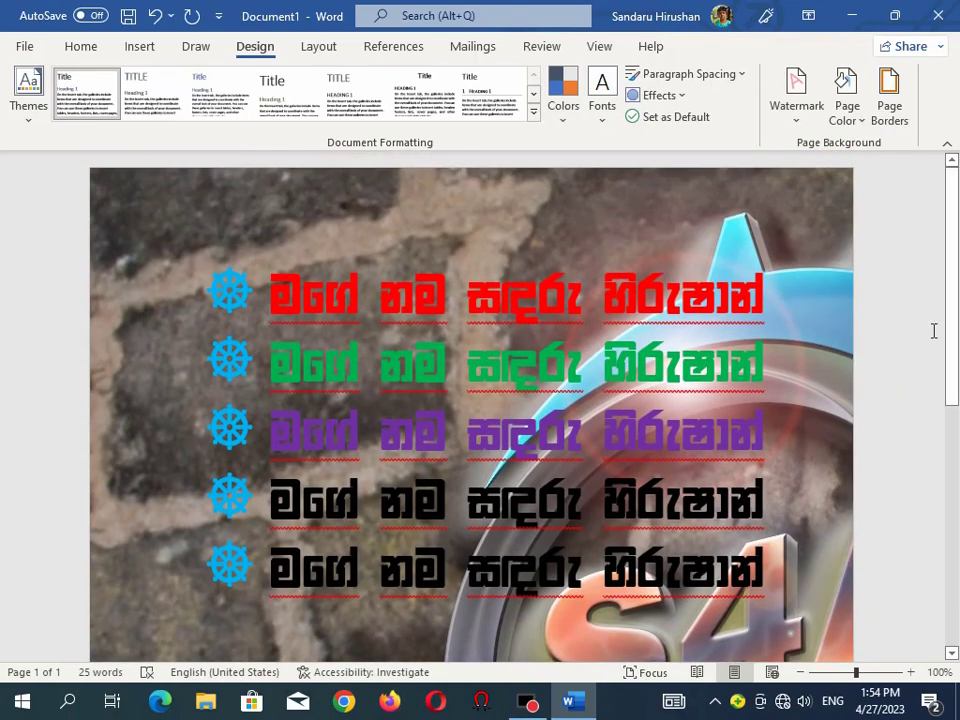
Give the first line's paragraph a red box border setting
left_click(885, 125)
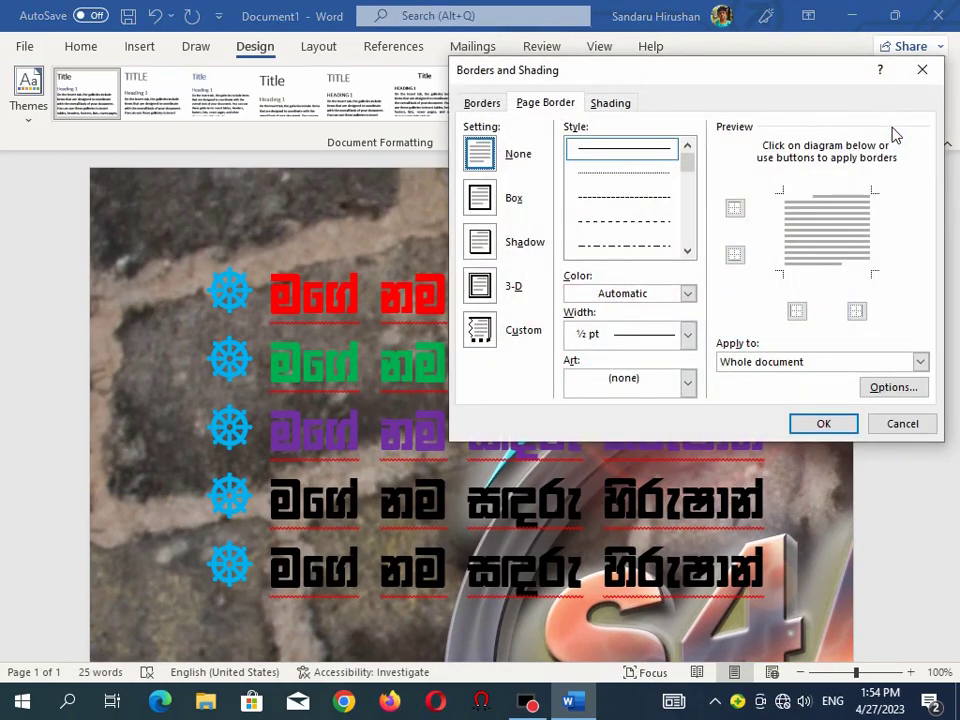
left_click(482, 103)
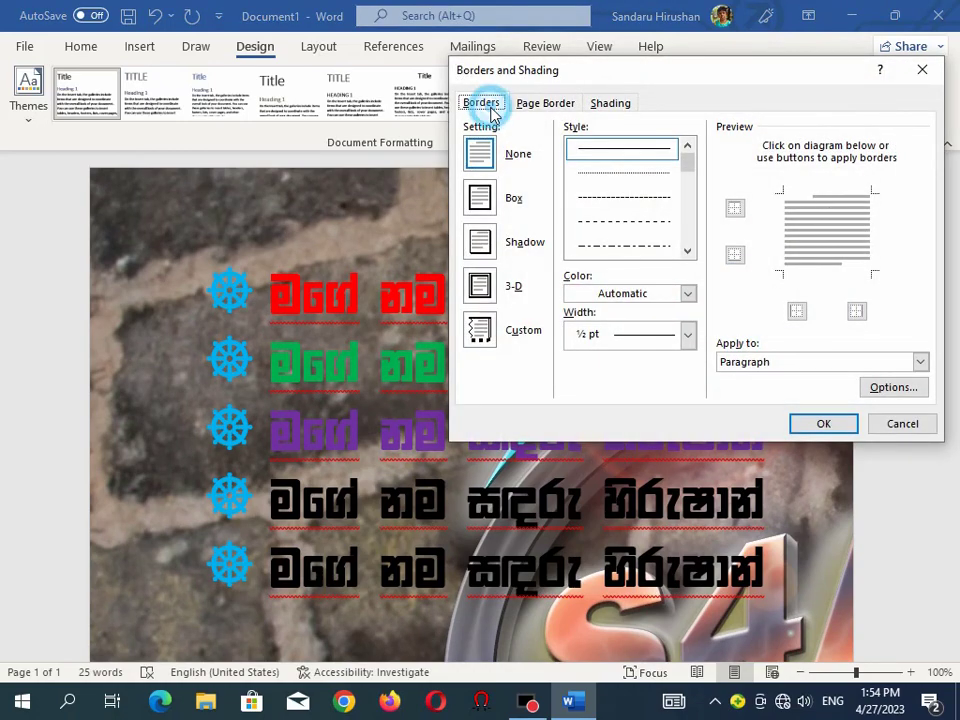
left_click(479, 204)
left_click(690, 295)
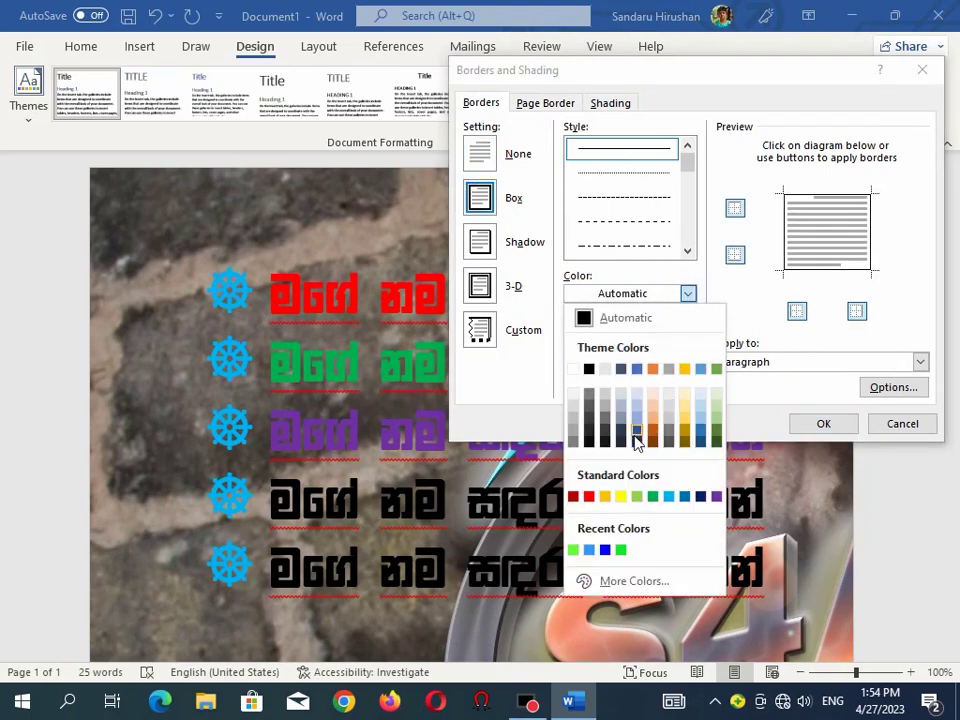
left_click(590, 497)
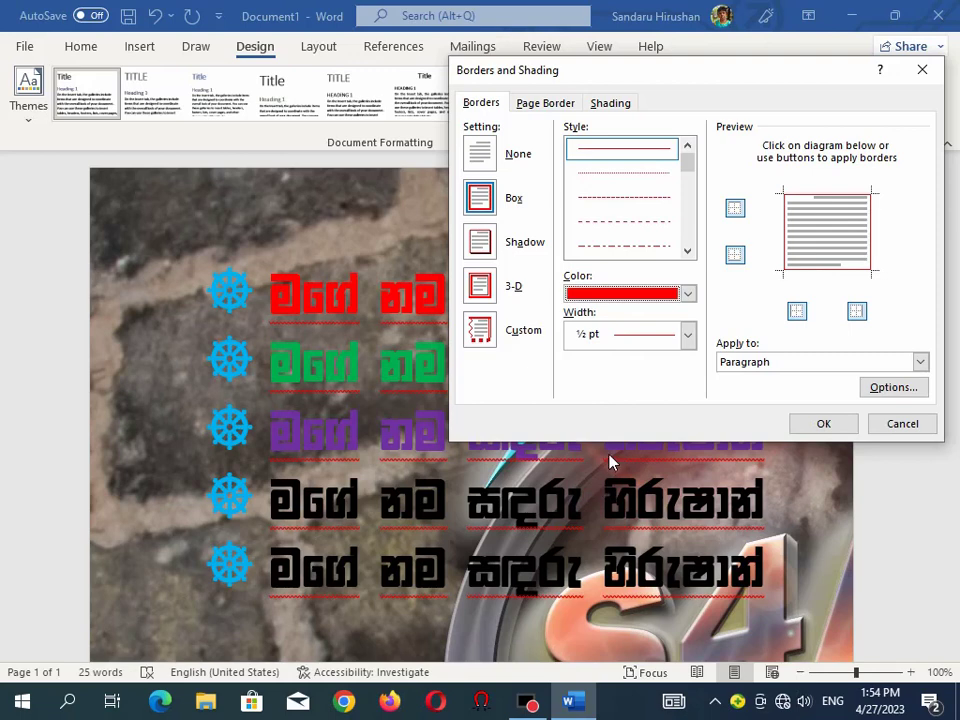
Change it to a white 6 pt box border, apply it, then undo it
left_click(687, 293)
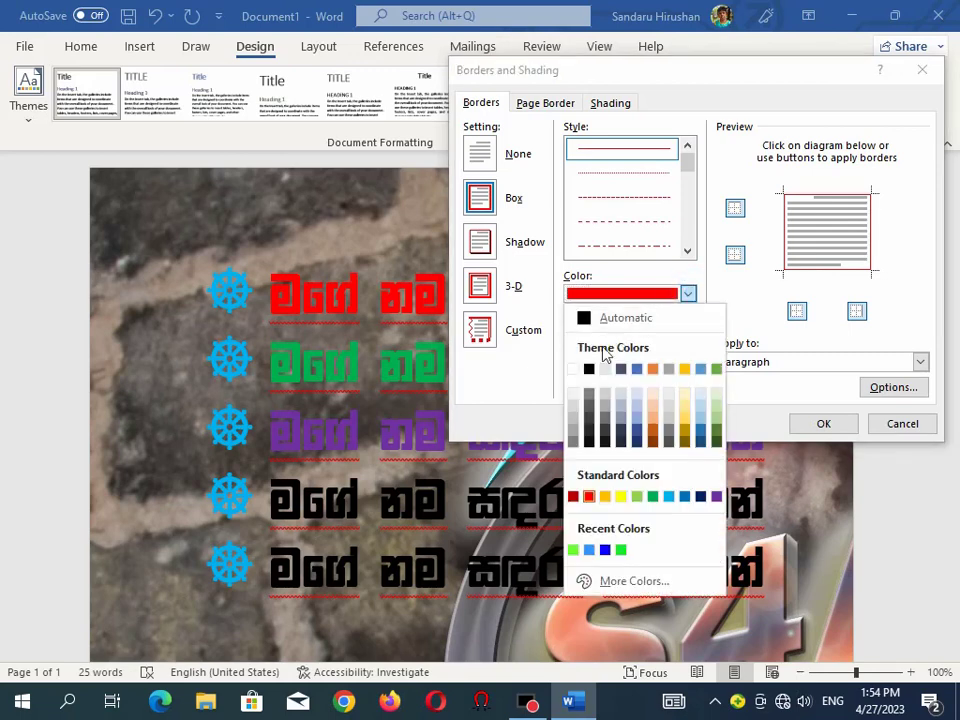
left_click(578, 369)
left_click(687, 334)
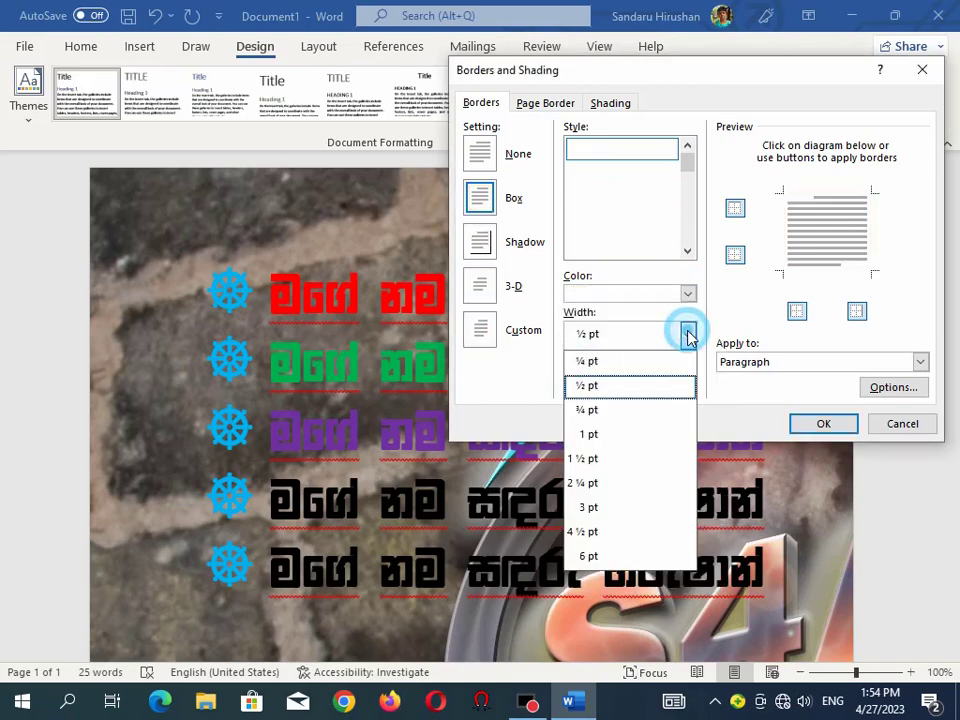
left_click(588, 556)
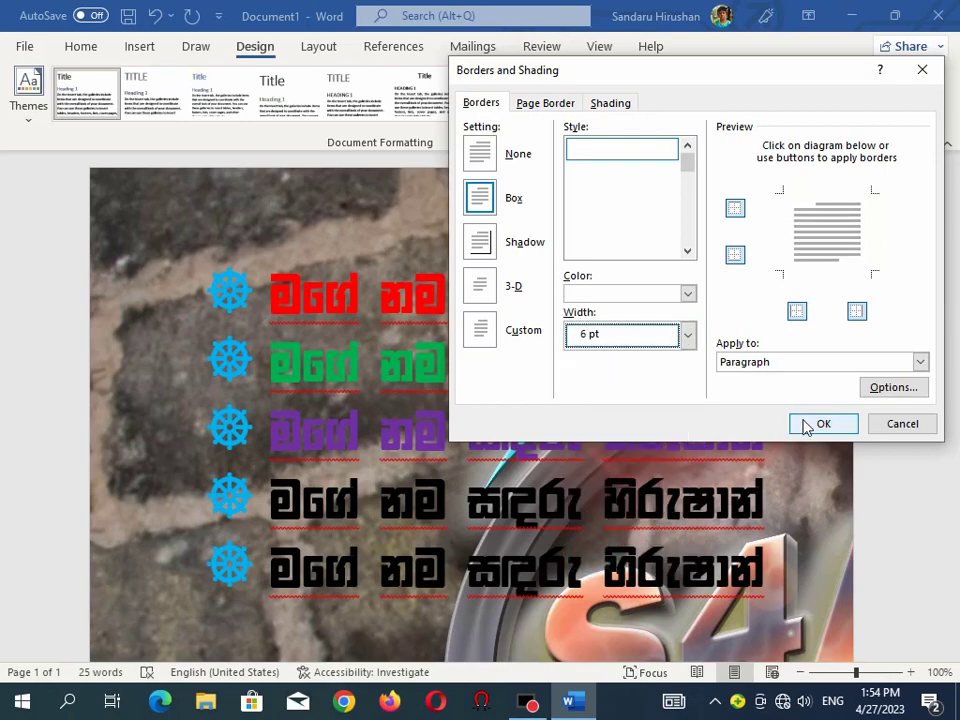
left_click(481, 200)
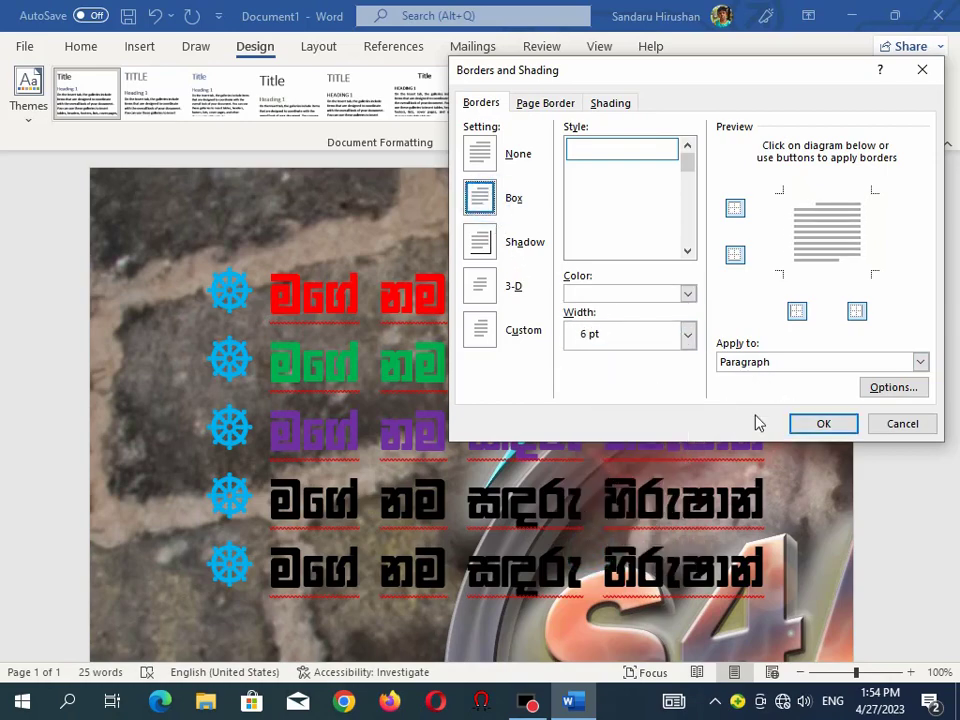
left_click(821, 424)
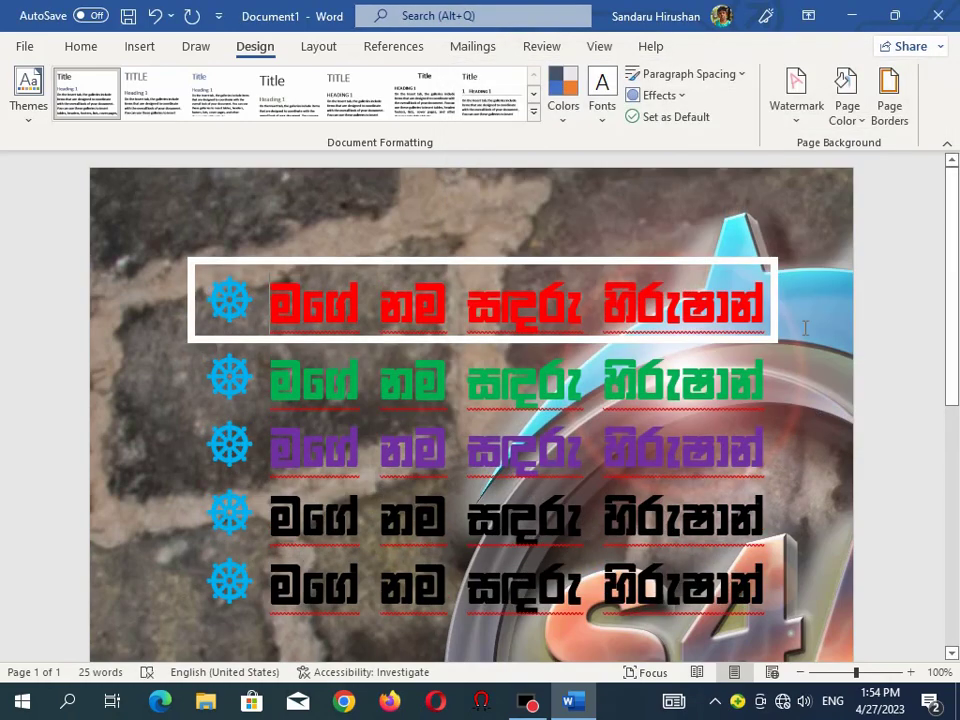
left_click(155, 16)
left_click(126, 221)
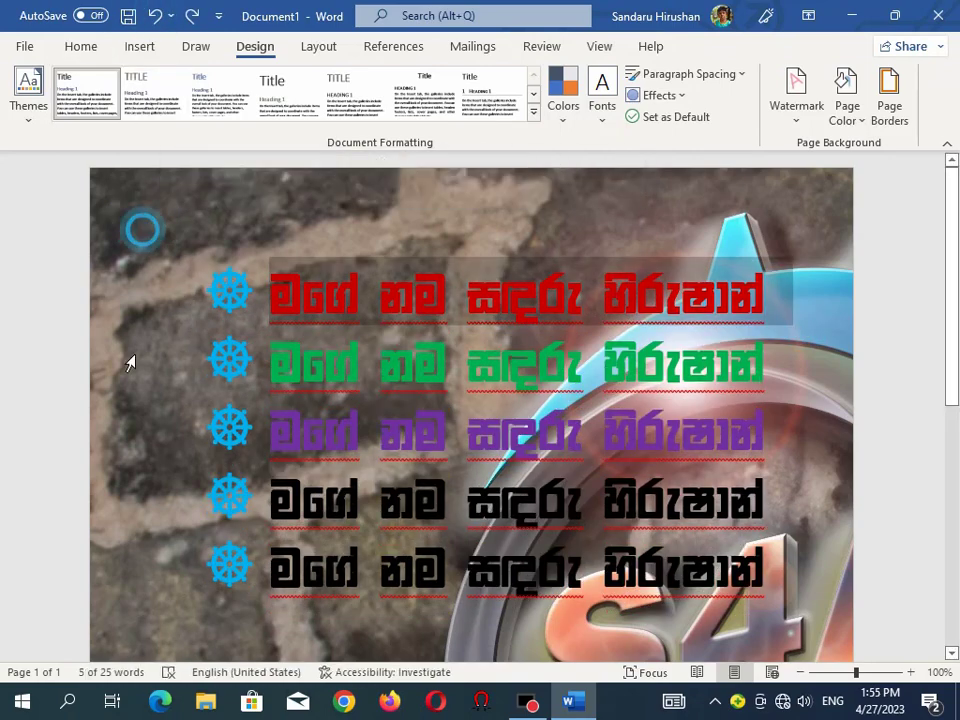
Apply a white 6 pt box border around the whole page
scroll(128, 360, "down", 2)
scroll(470, 400, "up", 3)
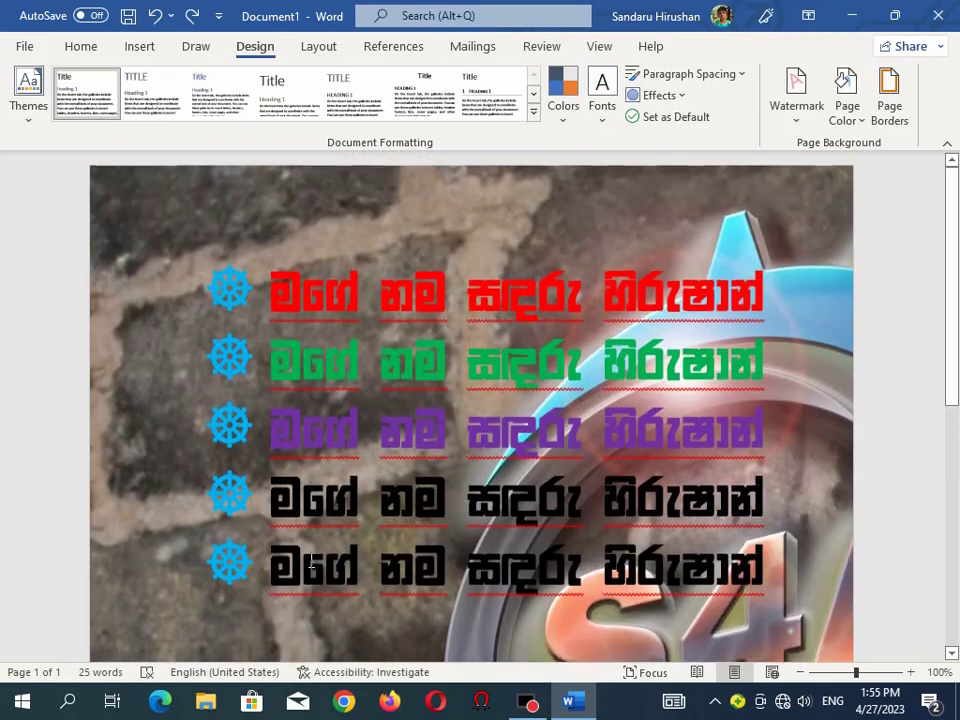
left_click(889, 100)
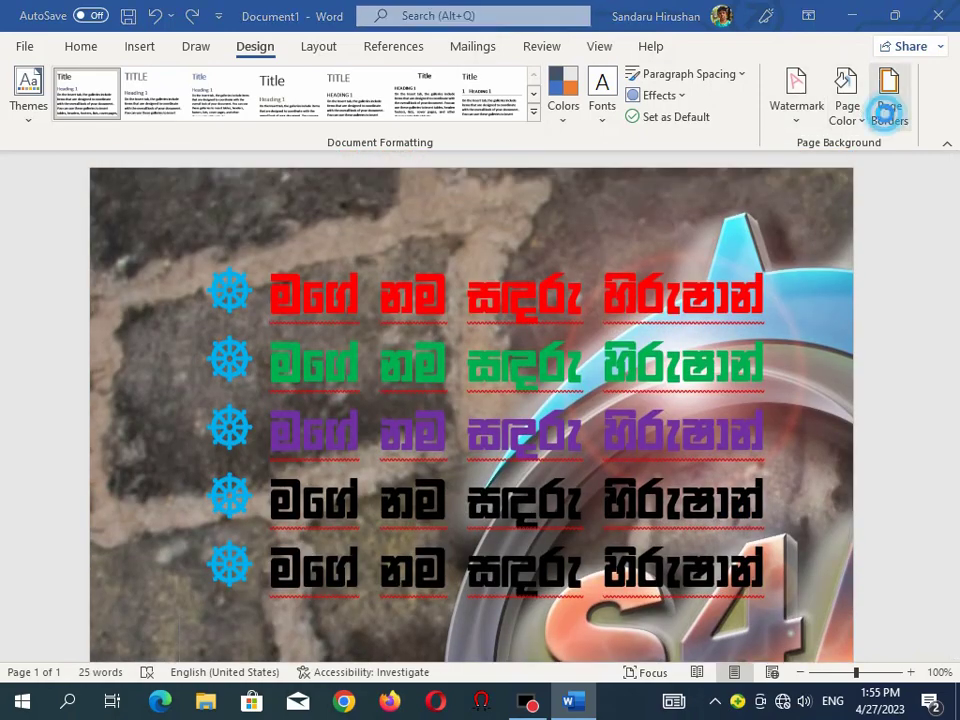
left_click(484, 200)
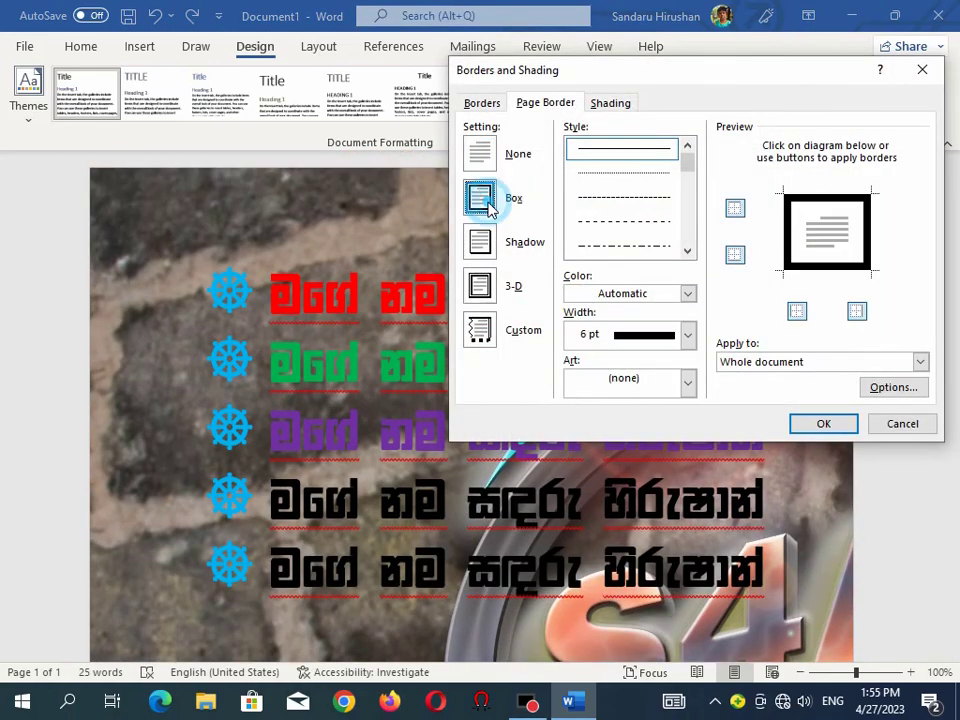
left_click(655, 296)
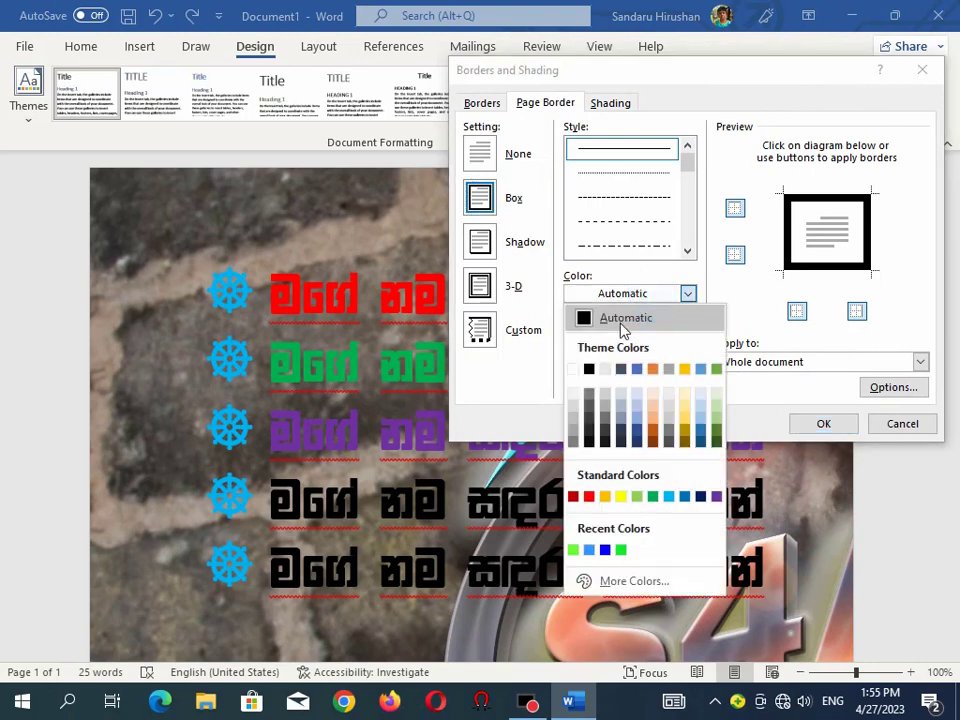
left_click(575, 369)
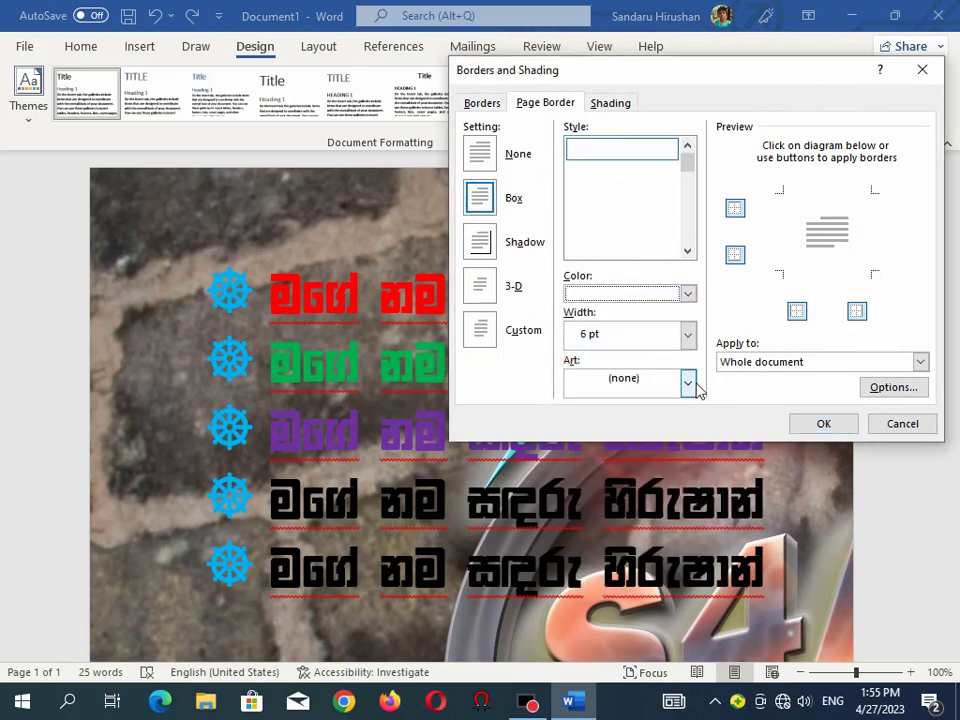
left_click(687, 335)
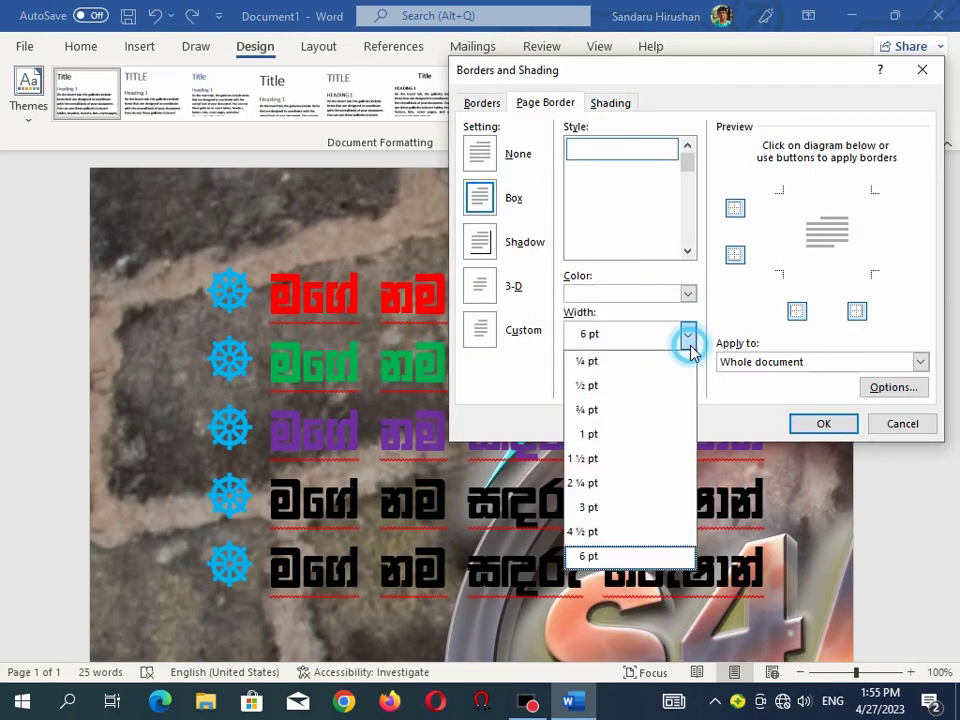
left_click(583, 556)
left_click(826, 424)
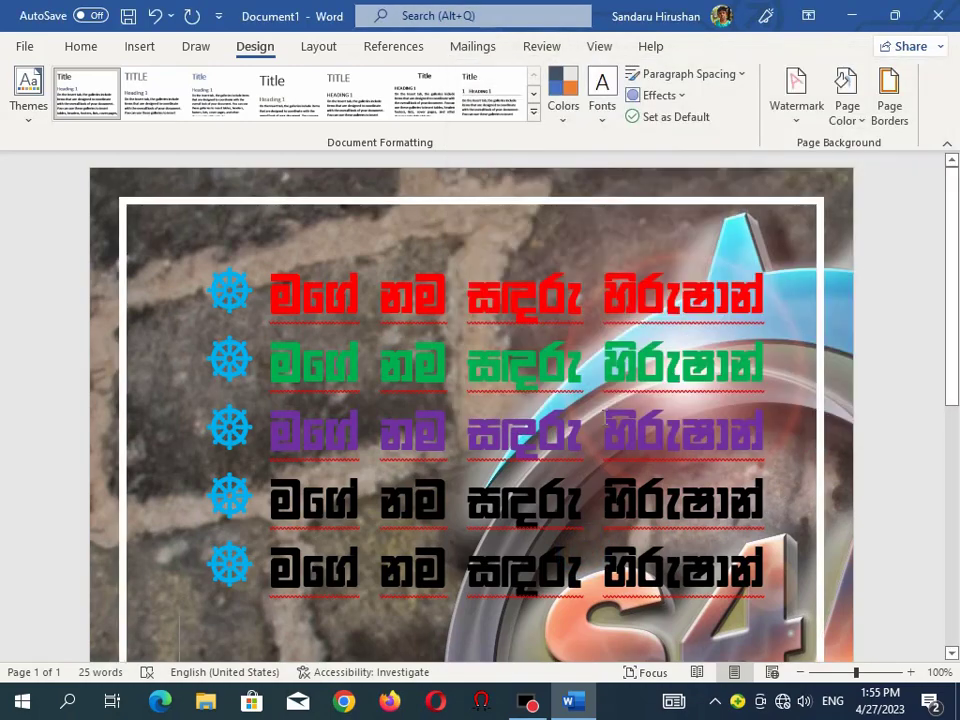
Reduce the page border width to 4½ pt
left_click(847, 110)
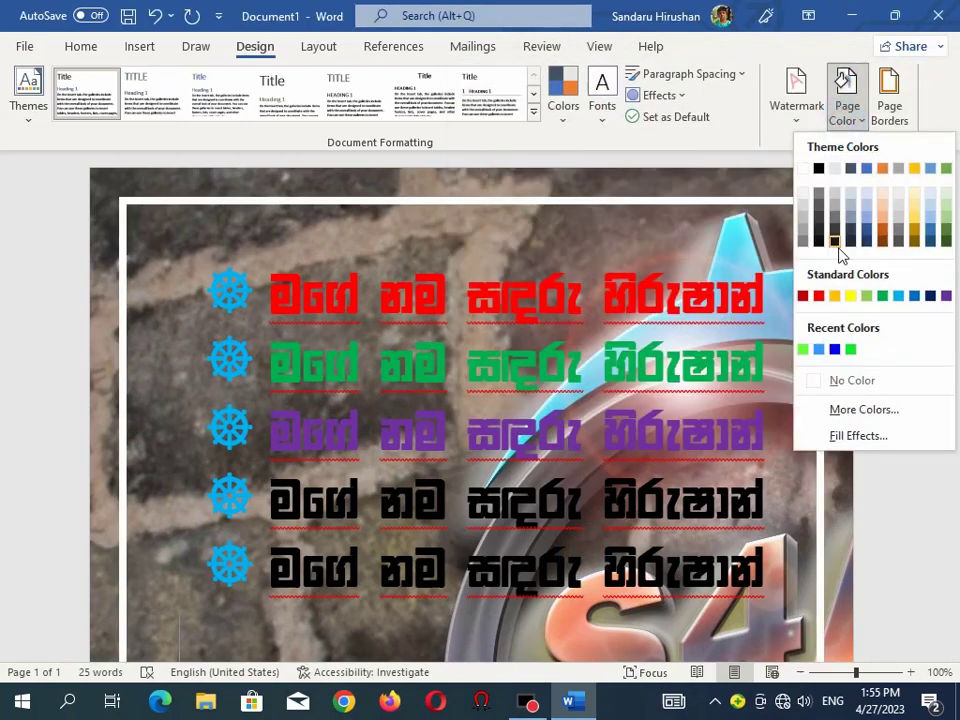
left_click(903, 125)
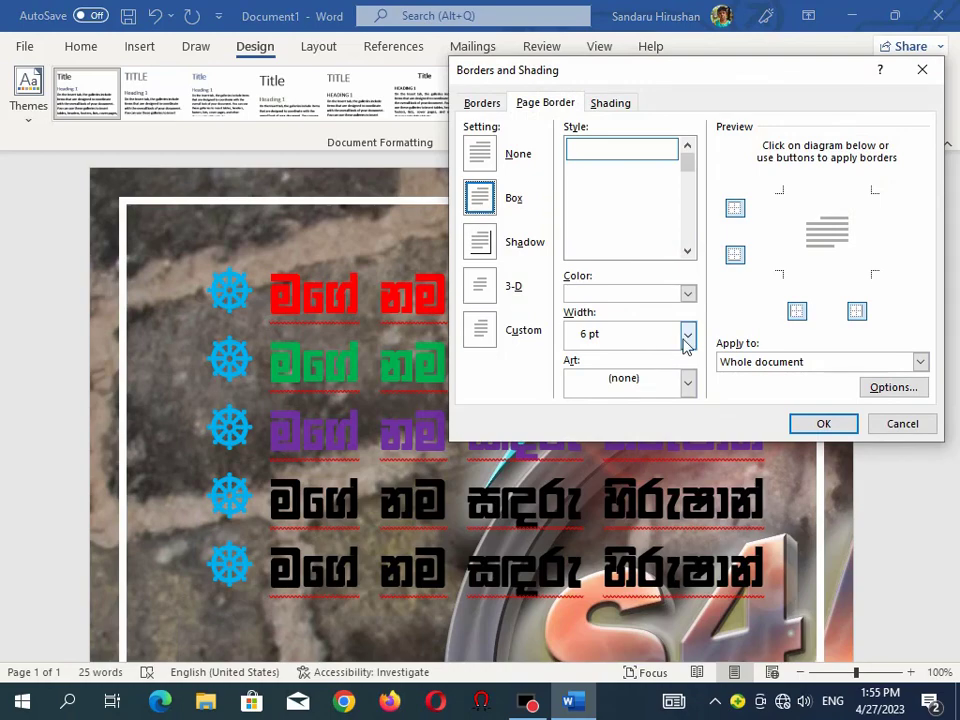
left_click(687, 336)
left_click(572, 529)
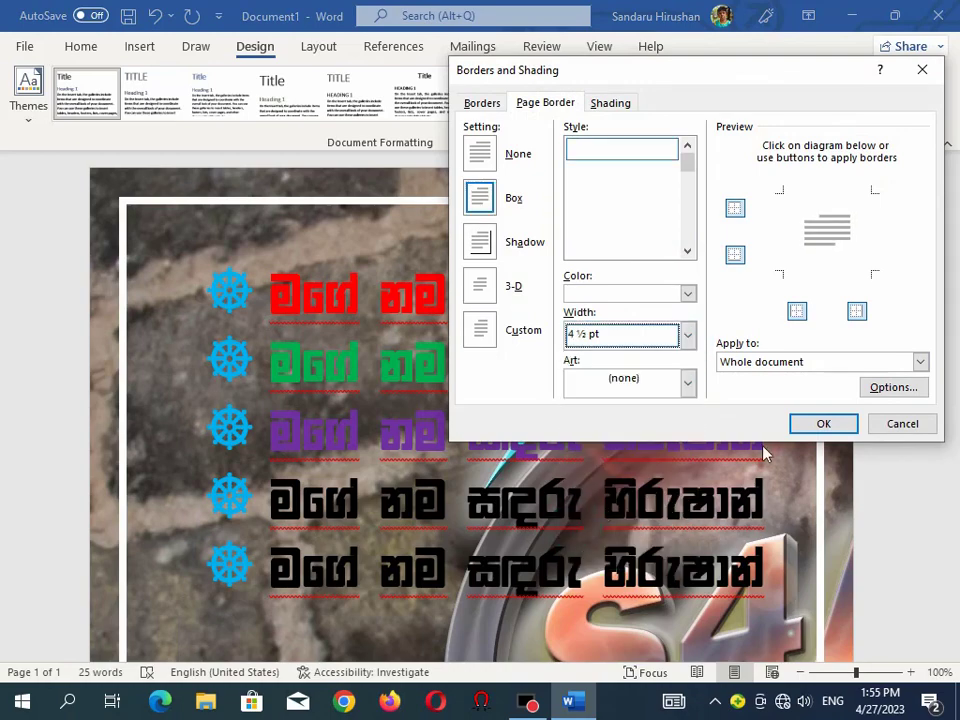
left_click(823, 423)
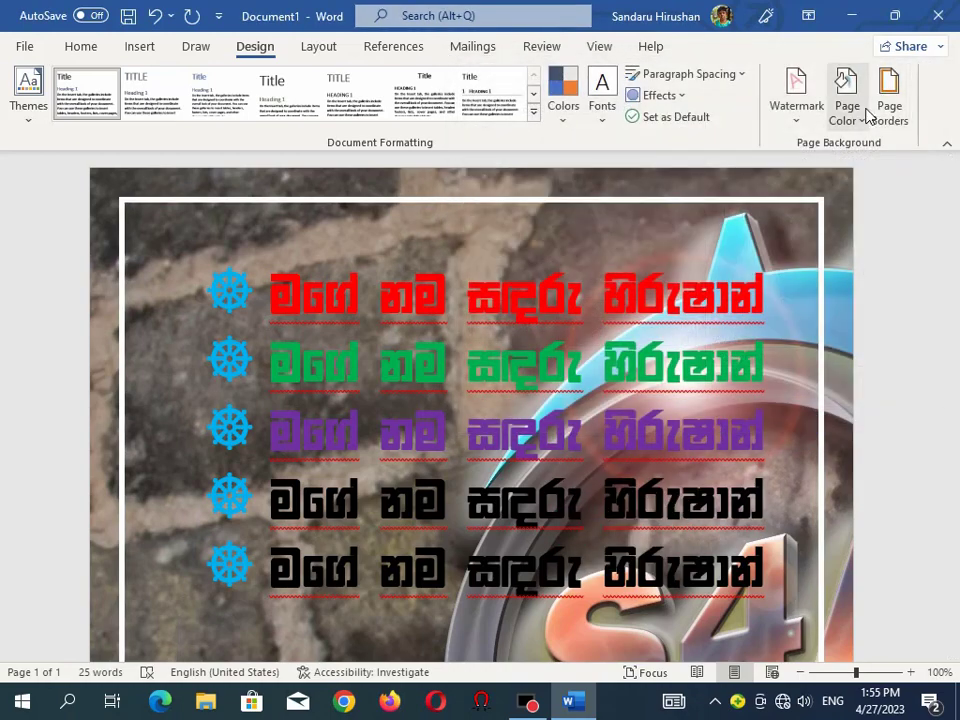
Thin the page border further to 1 pt
left_click(891, 118)
left_click(689, 337)
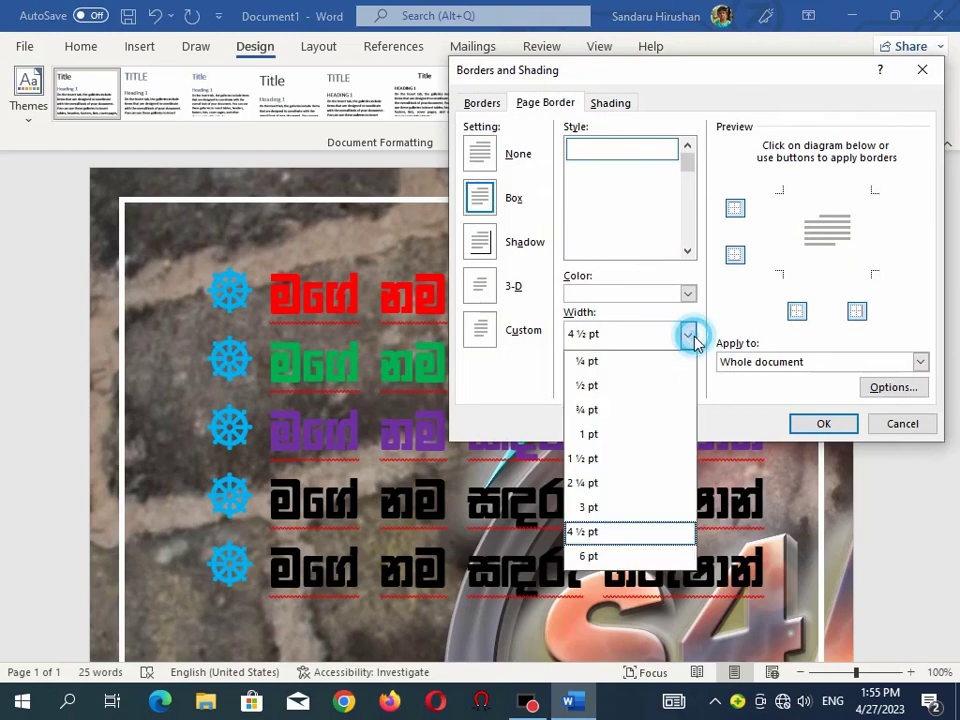
left_click(592, 433)
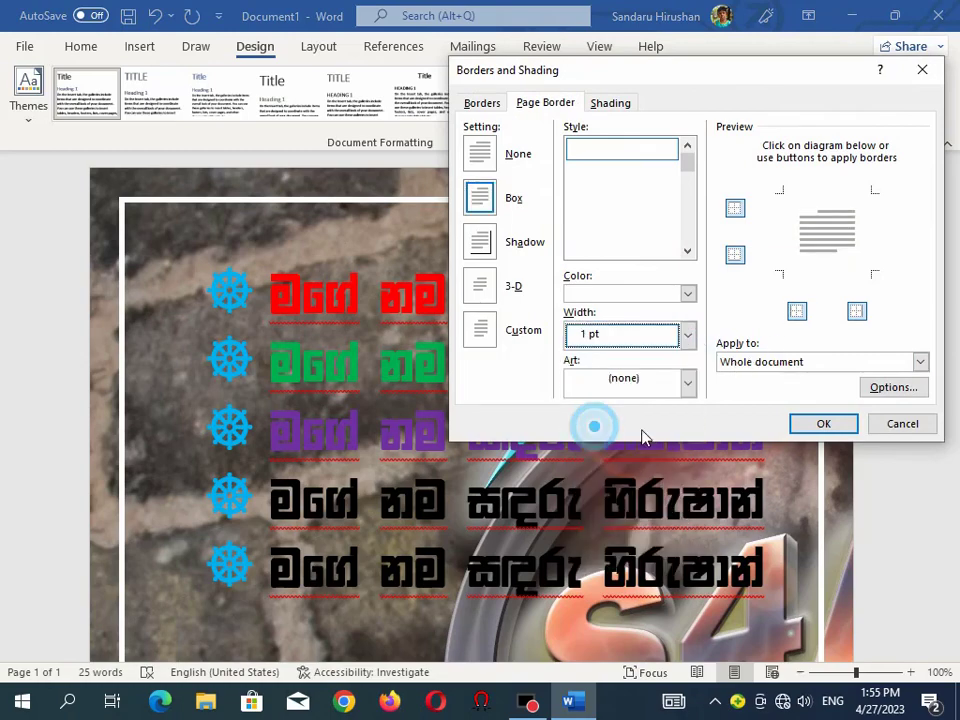
left_click(814, 424)
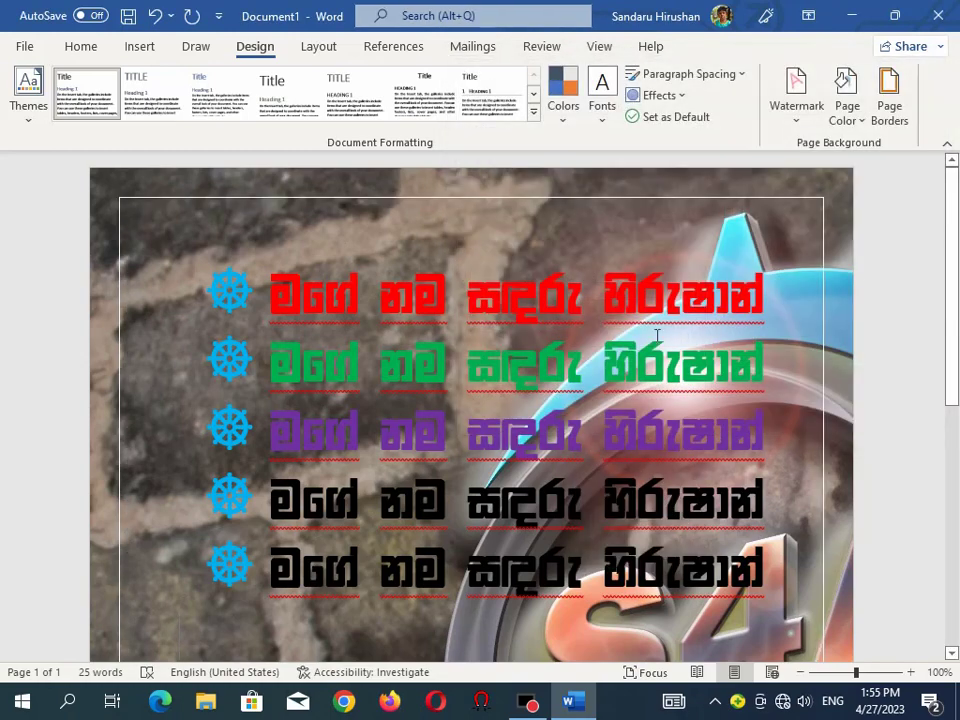
Set the white page border back to 6 pt
mouse_move(951, 296)
left_mouse_down()
mouse_move(940, 540)
mouse_move(957, 597)
mouse_move(955, 330)
left_mouse_up()
left_click(886, 105)
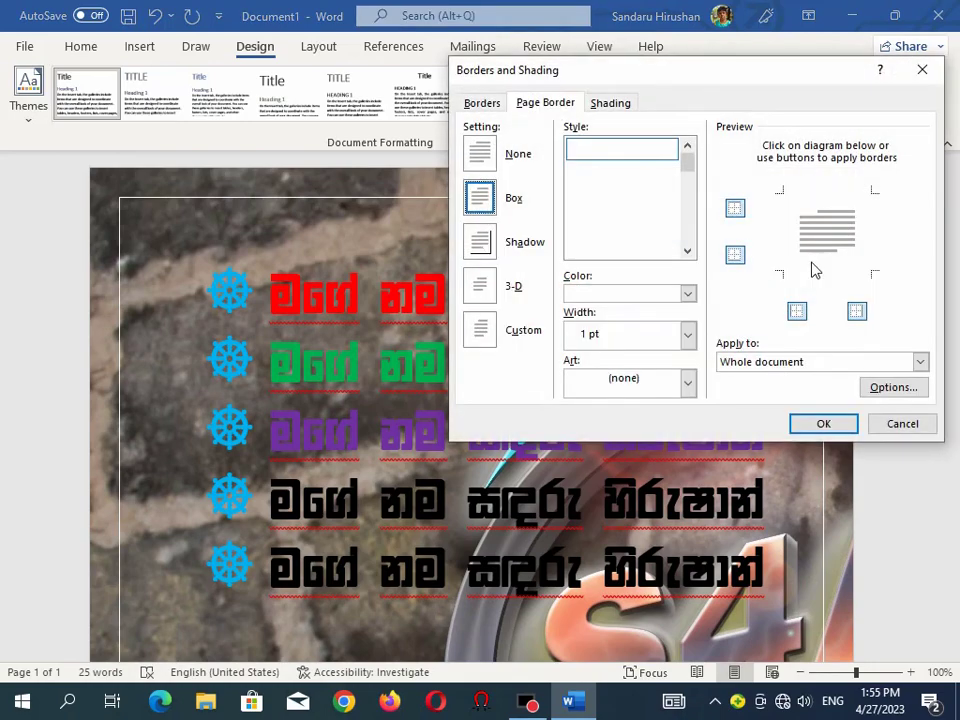
left_click(687, 345)
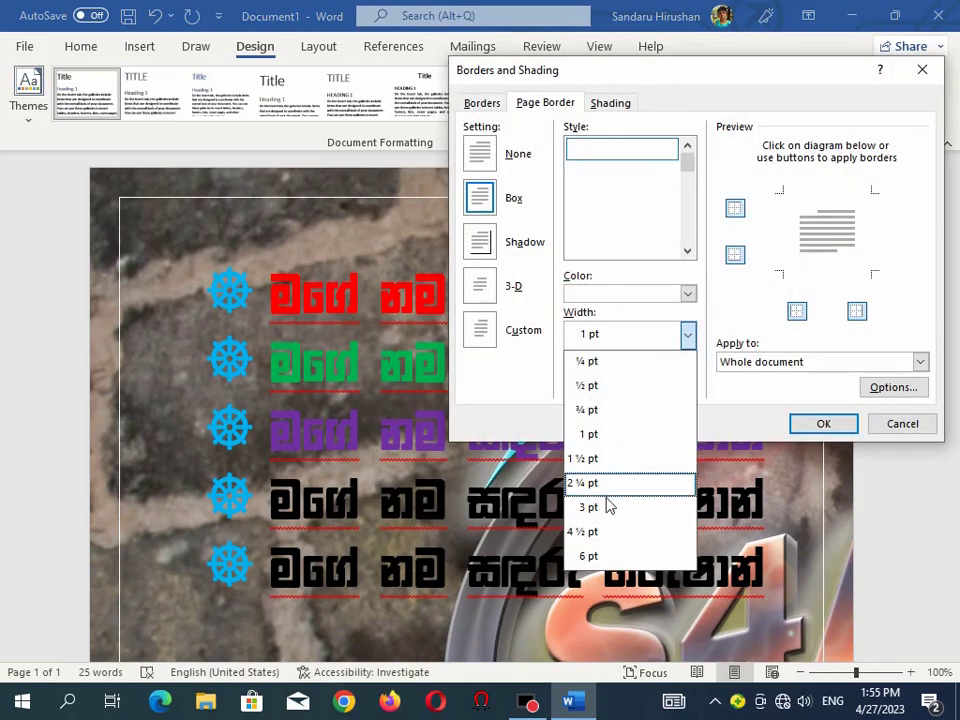
left_click(606, 555)
left_click(821, 422)
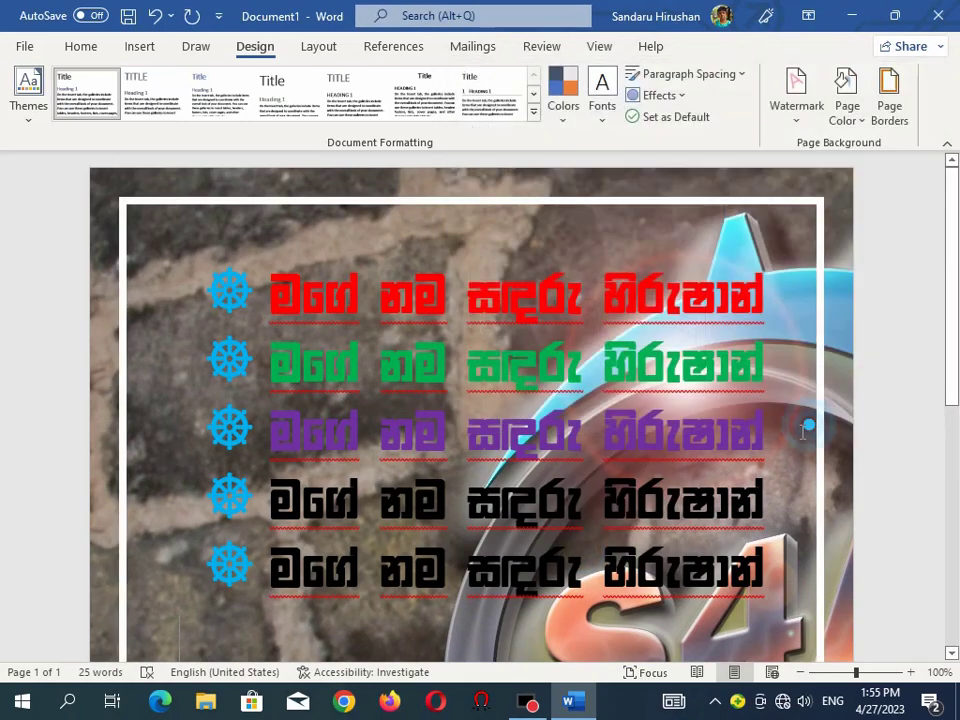
Make the page border yellow at 3 pt width
left_click_drag(955, 243, 957, 293)
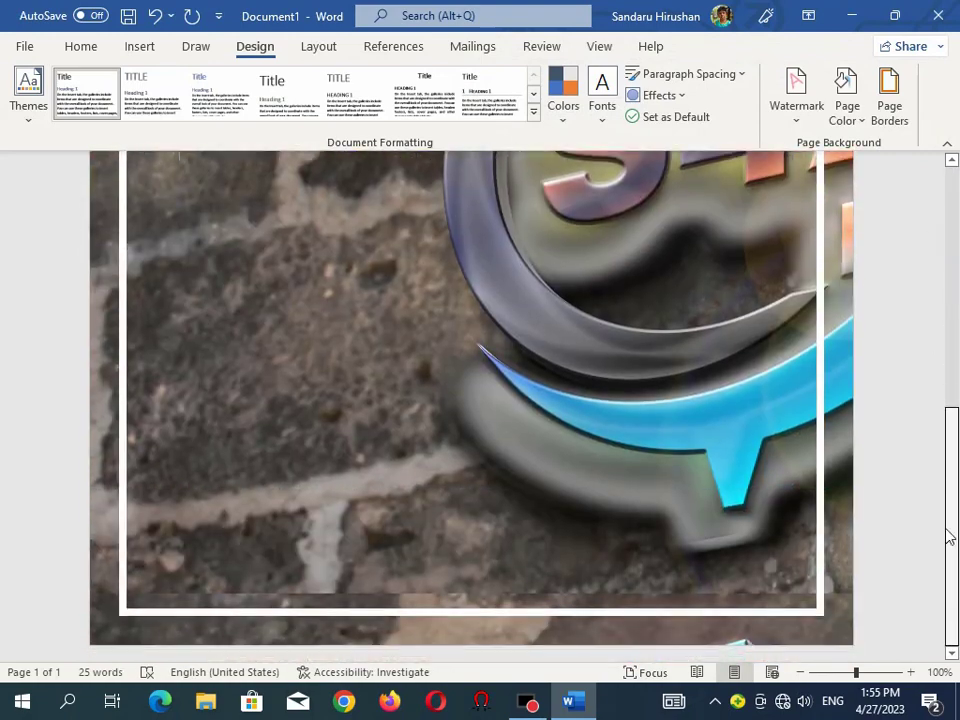
scroll(957, 293, "up", 2)
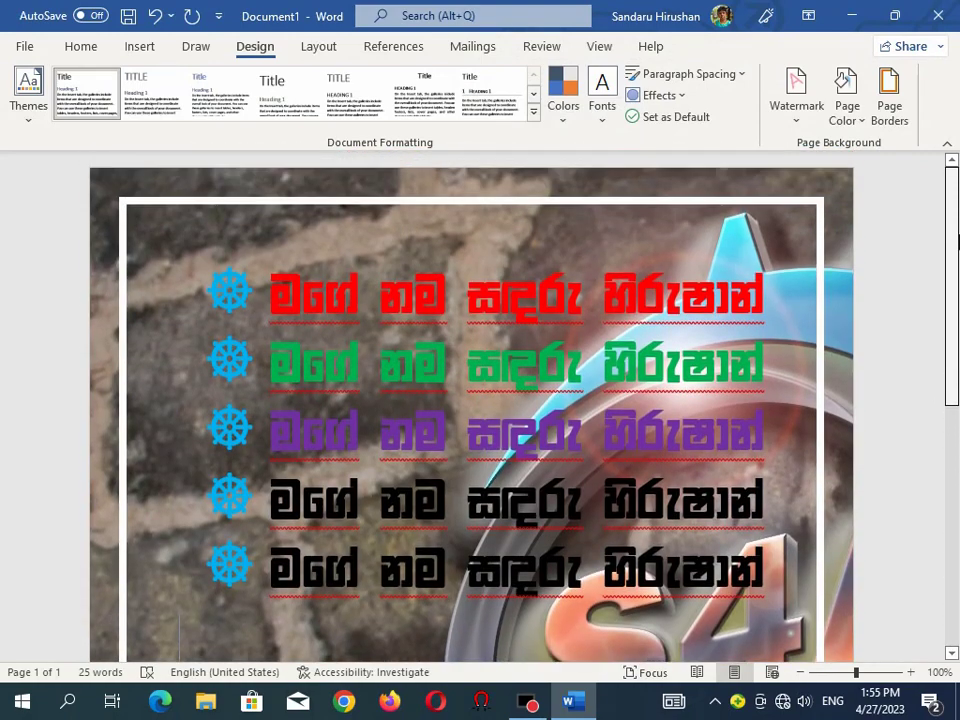
left_click(878, 122)
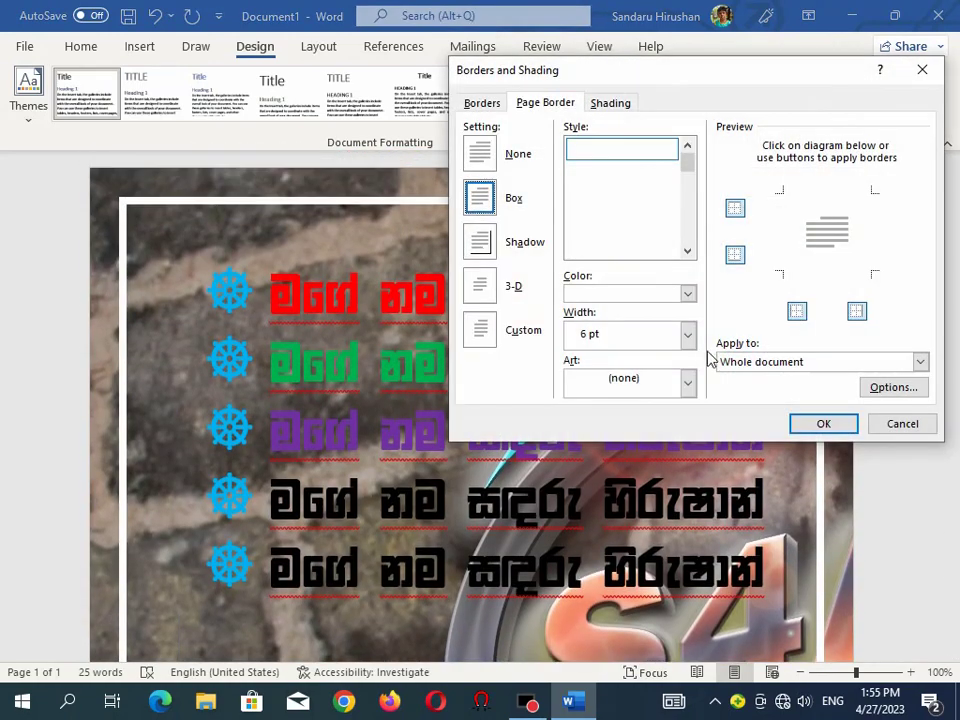
left_click(630, 294)
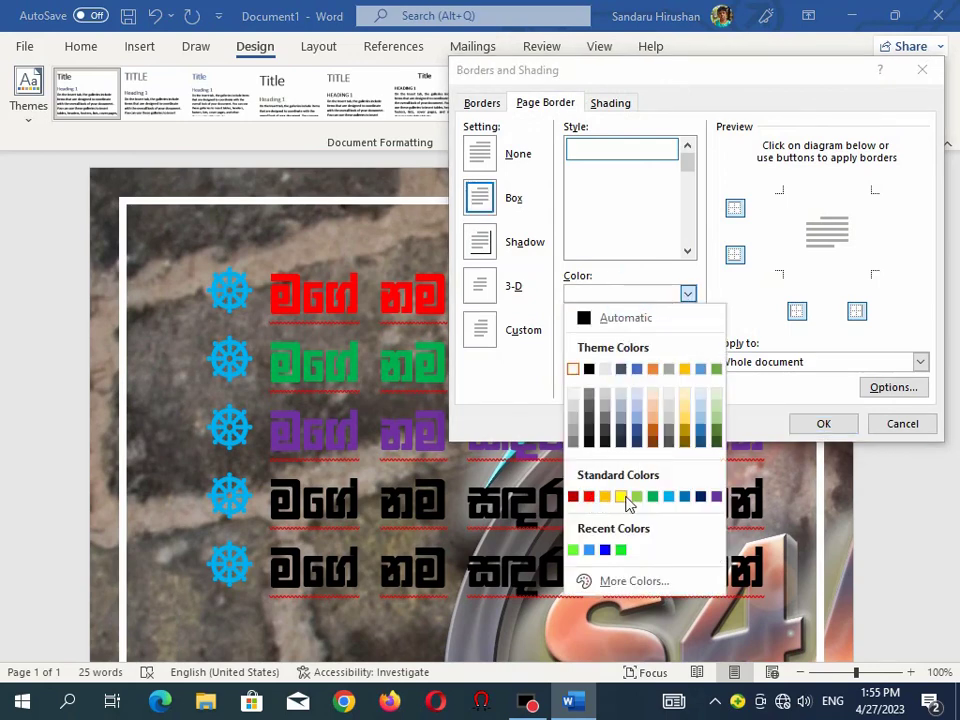
left_click(617, 497)
left_click(688, 335)
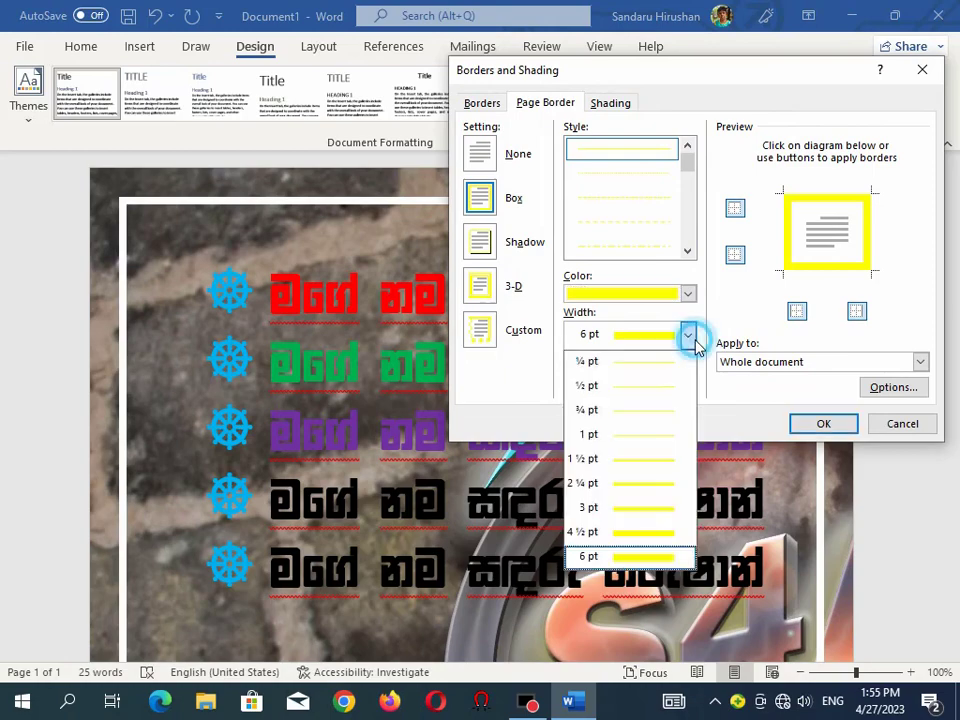
left_click(590, 507)
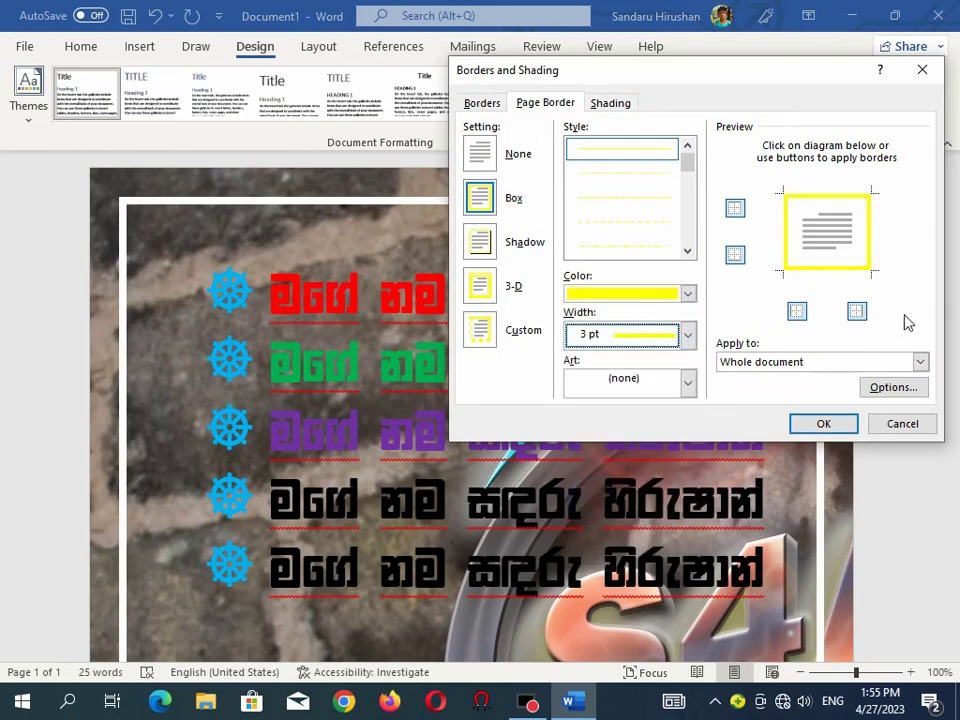
left_click(820, 426)
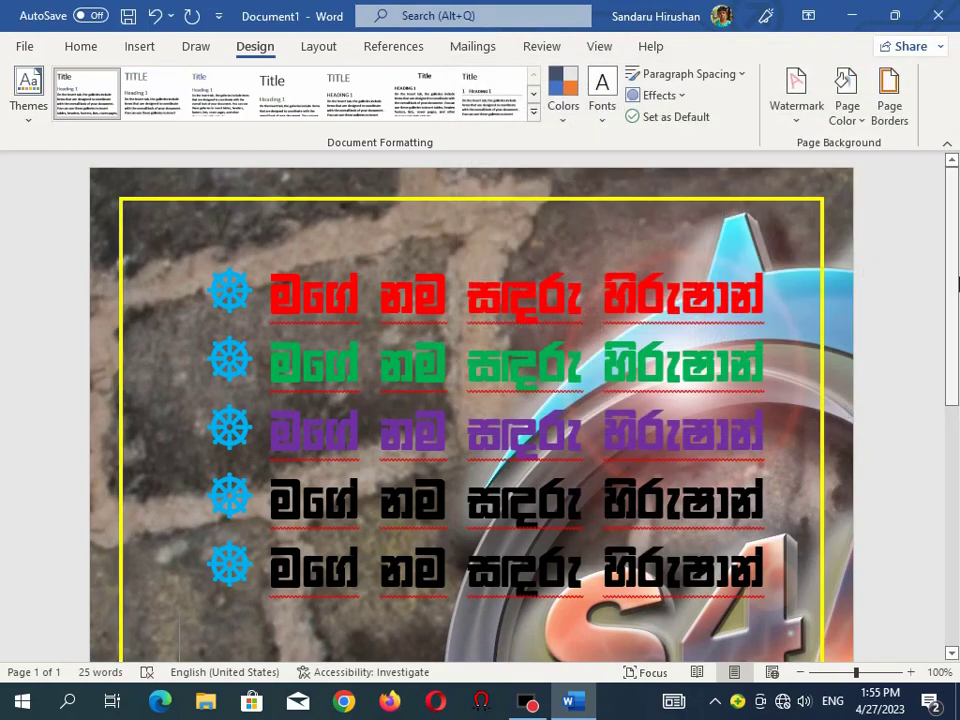
mouse_move(952, 274)
left_mouse_down()
mouse_move(947, 455)
mouse_move(957, 265)
left_mouse_up()
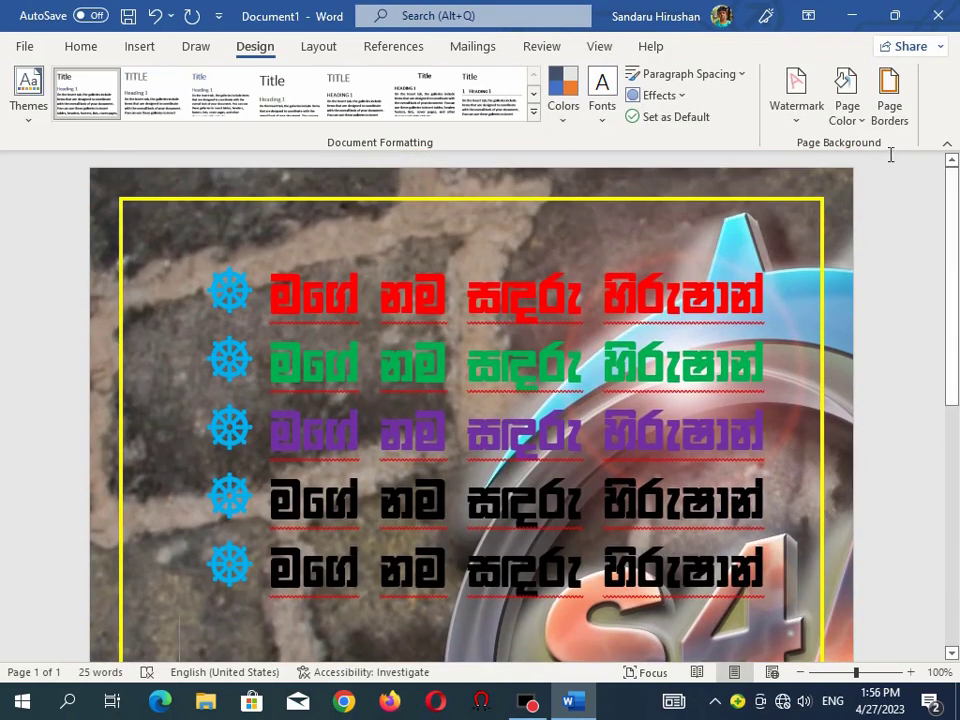
Add a drop shadow to the yellow page border
left_click(887, 118)
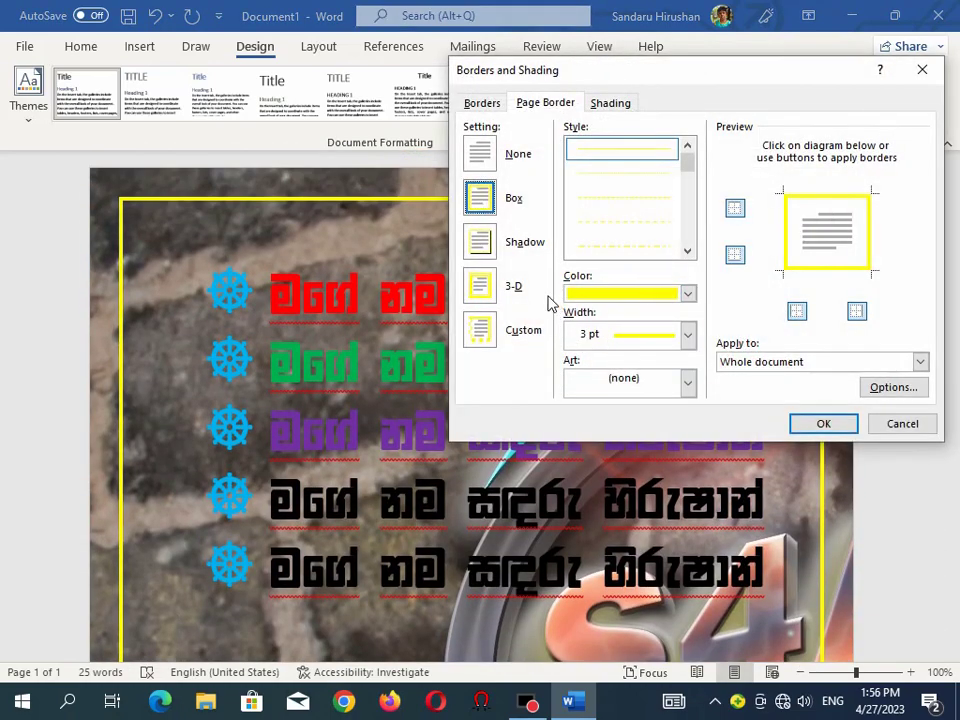
left_click(481, 250)
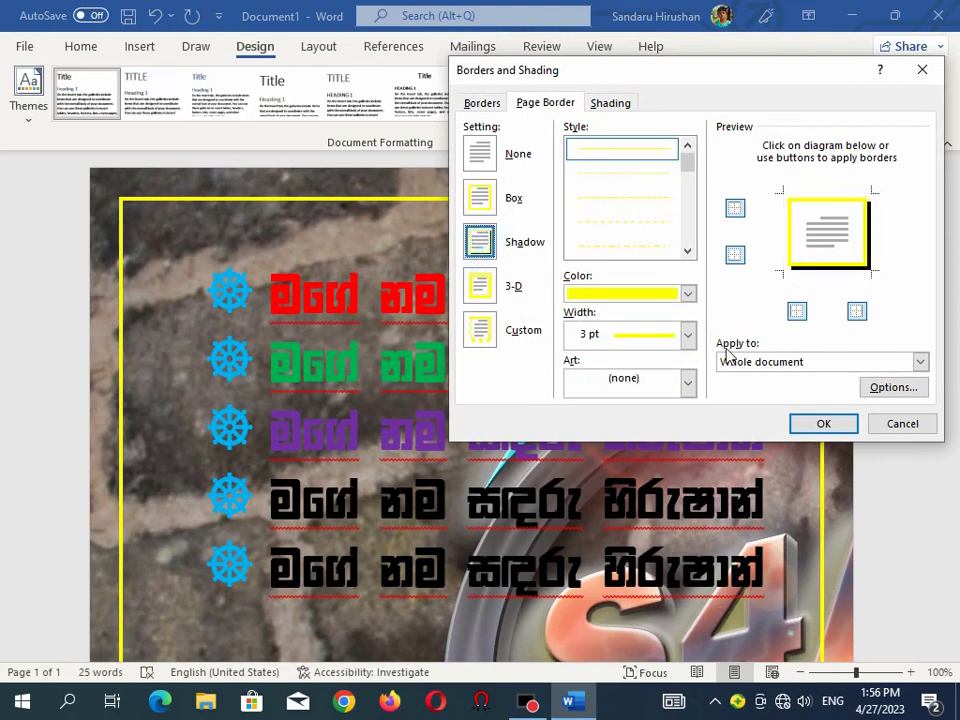
left_click(822, 425)
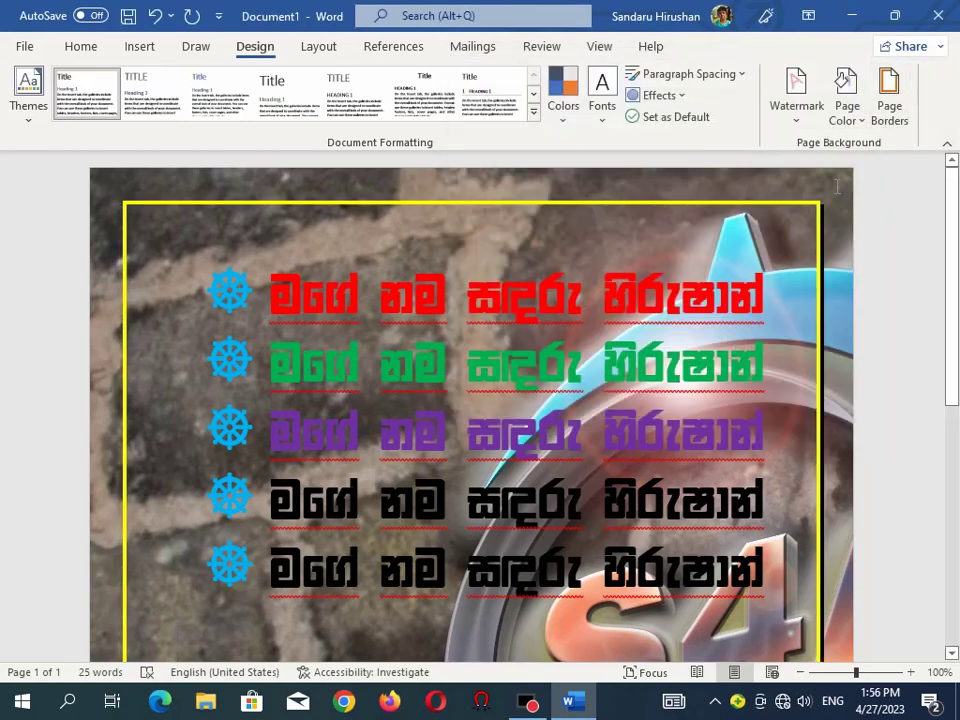
mouse_move(953, 217)
left_mouse_down()
mouse_move(955, 463)
mouse_move(955, 233)
left_mouse_up()
Change the shadowed page border colour to red, then reopen Page Borders
left_click(880, 108)
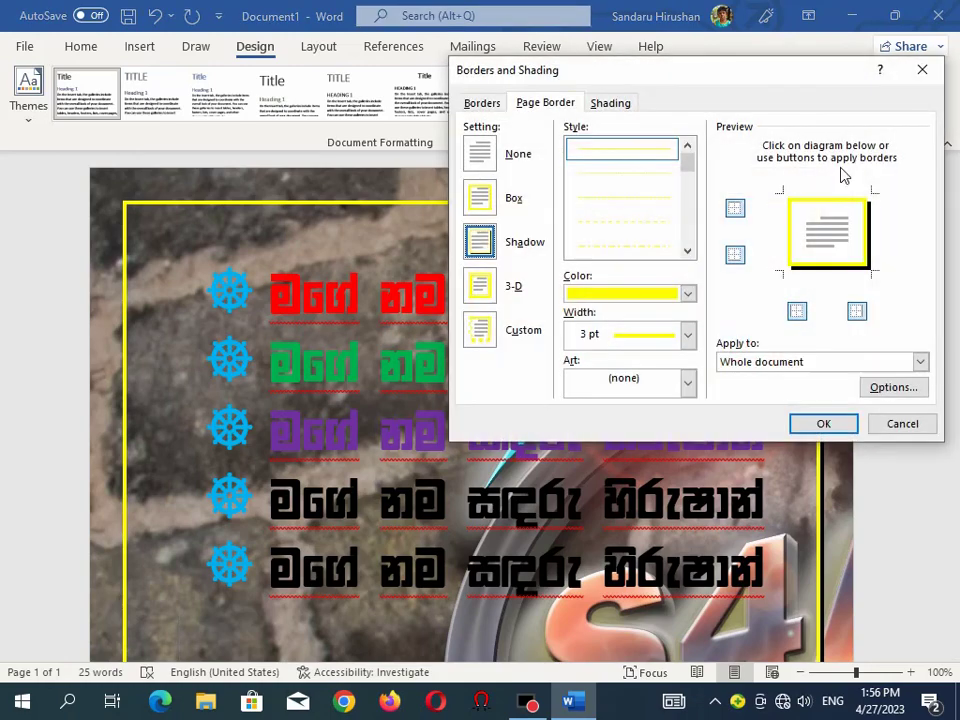
left_click(583, 293)
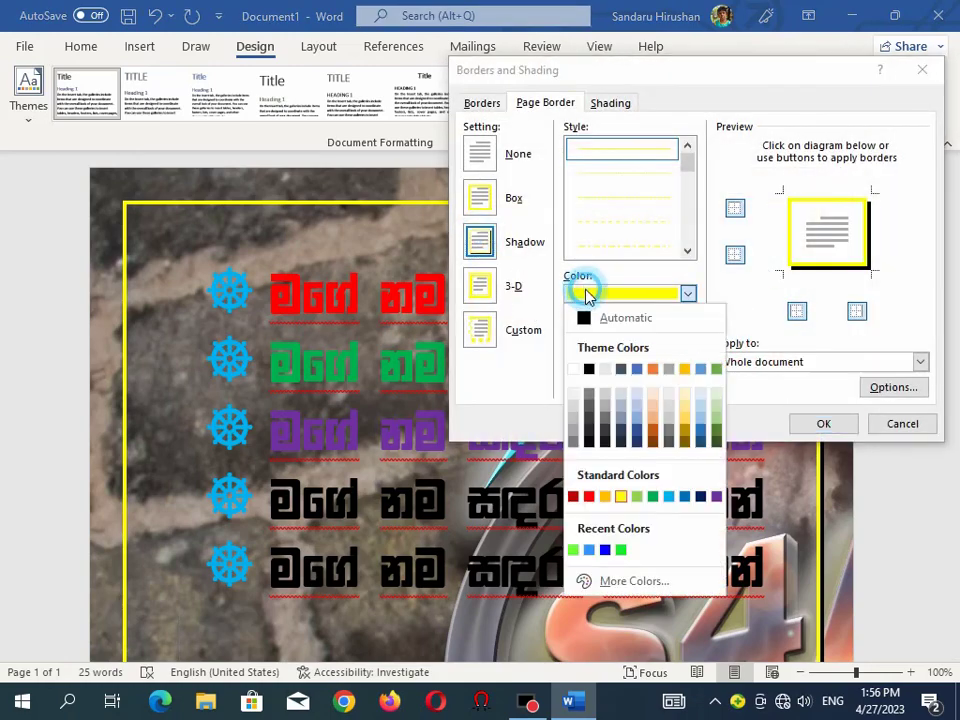
left_click(589, 496)
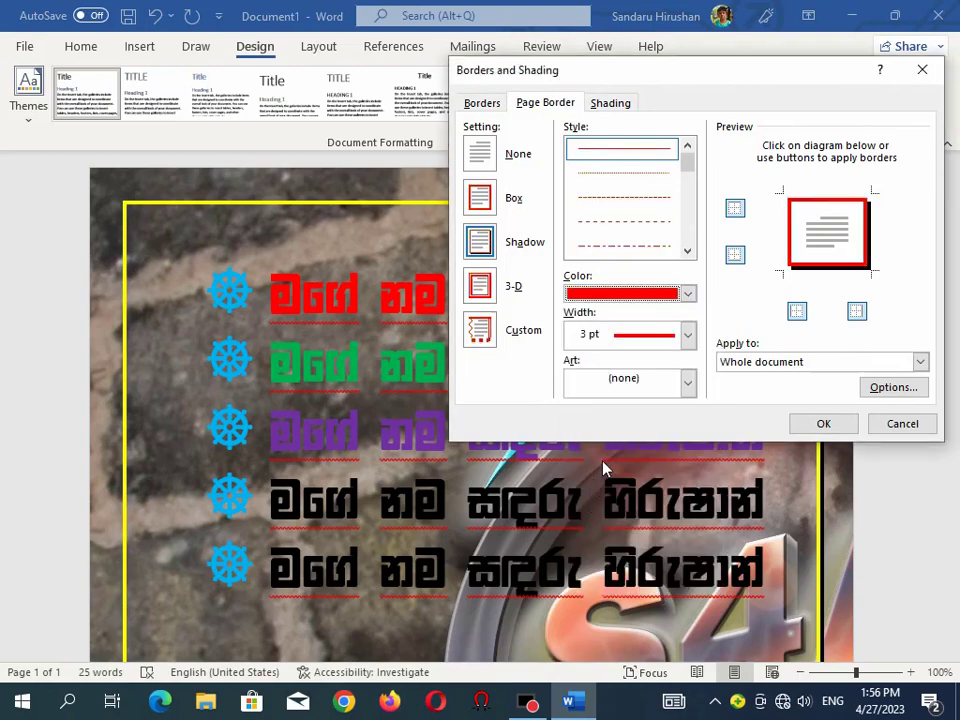
left_click(811, 423)
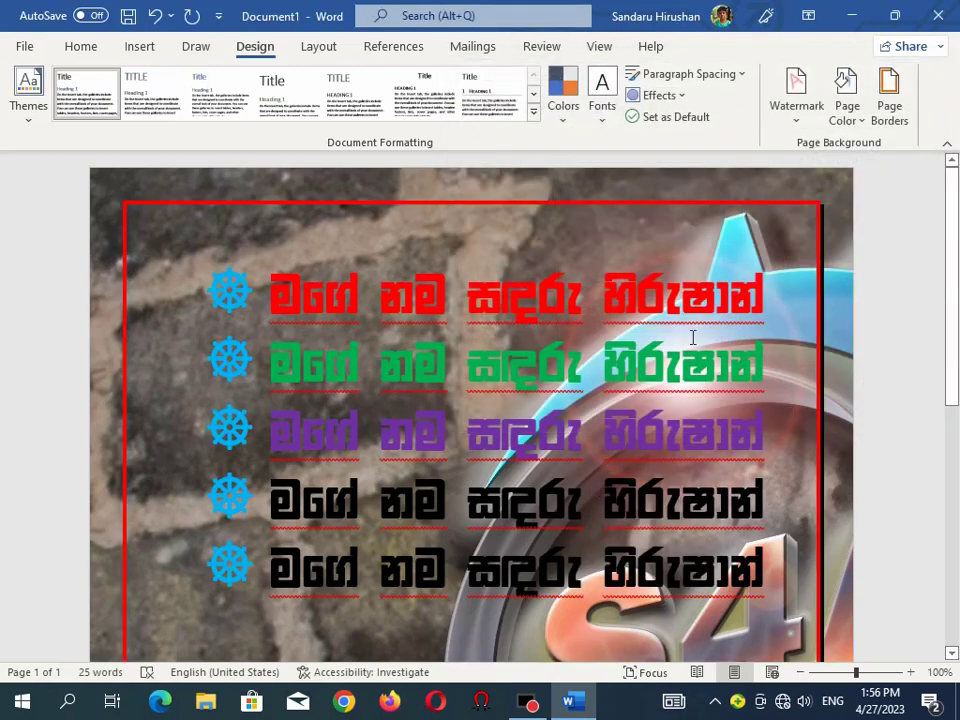
left_click(893, 118)
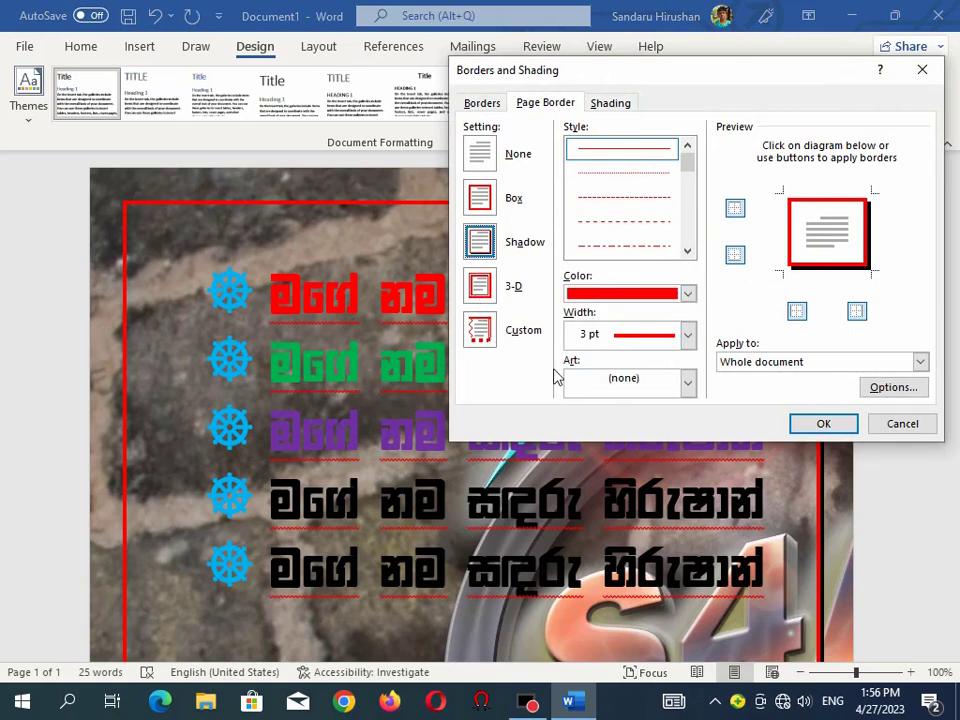
Preview the cyan lightning art border pattern on the page
left_click(687, 386)
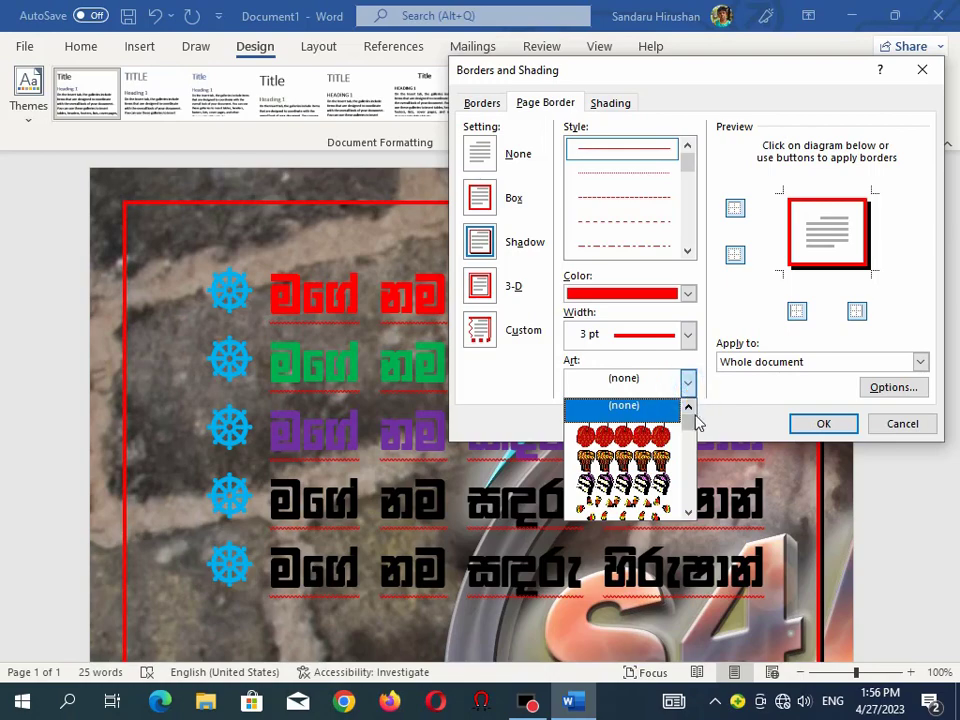
left_click_drag(689, 421, 684, 452)
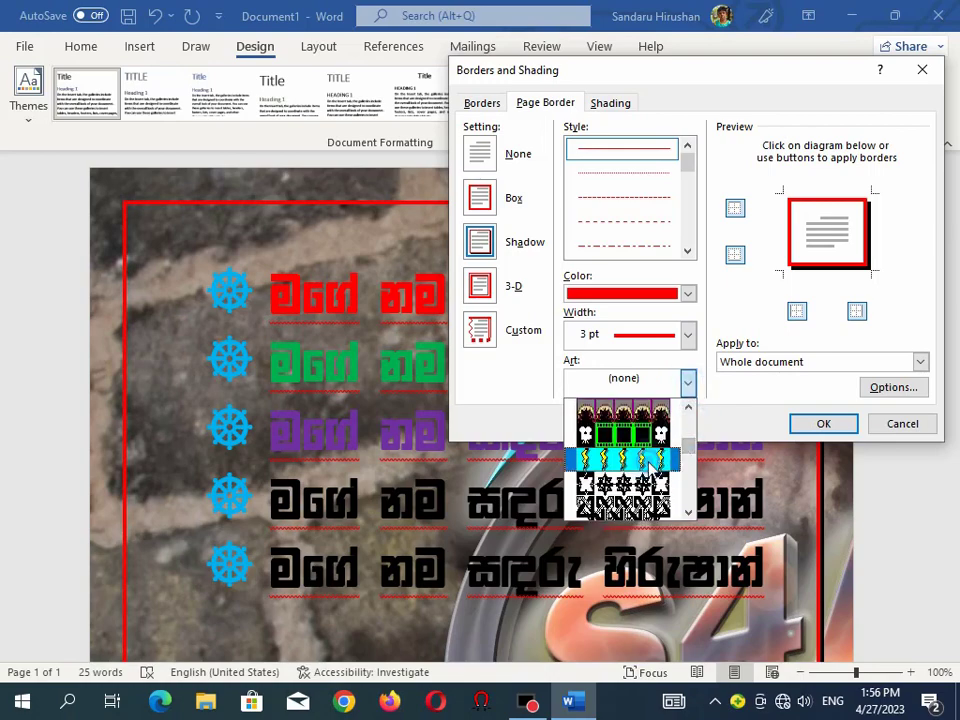
left_click(676, 455)
Apply the green tree art page border
left_click(687, 383)
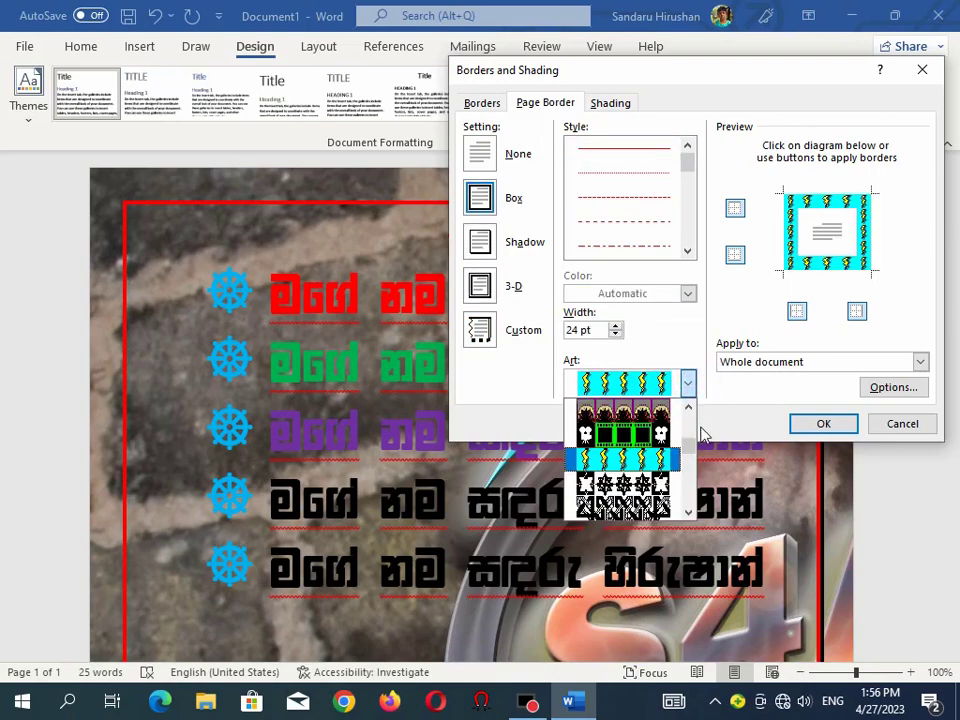
mouse_move(688, 418)
left_mouse_down()
mouse_move(688, 460)
mouse_move(693, 440)
left_mouse_up()
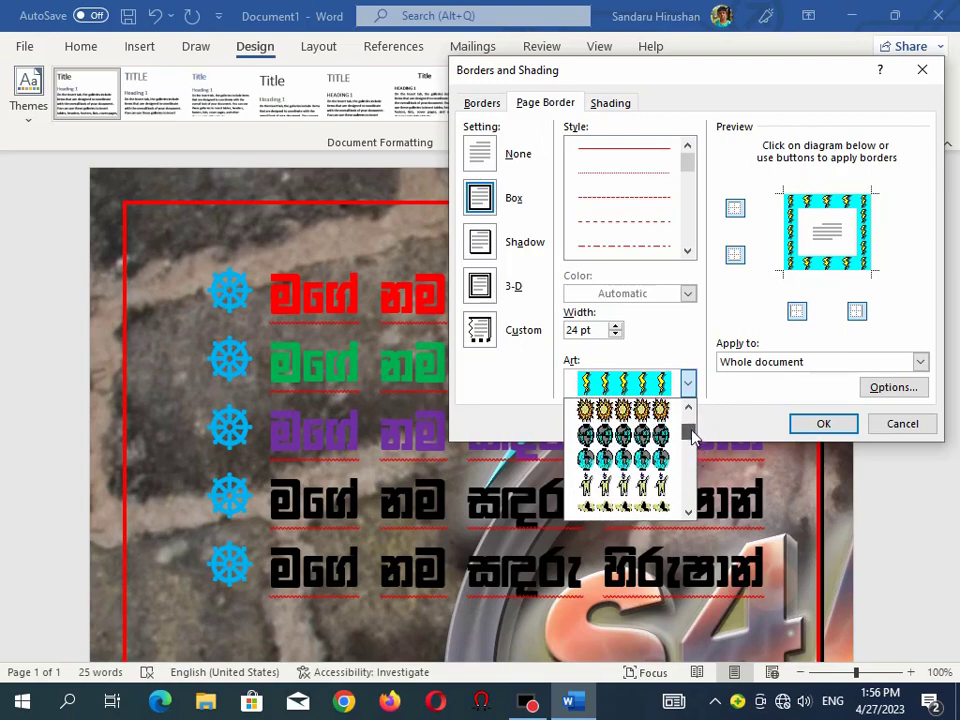
left_click_drag(693, 440, 688, 428)
scroll(648, 441, "up", 2)
scroll(648, 441, "up", 2)
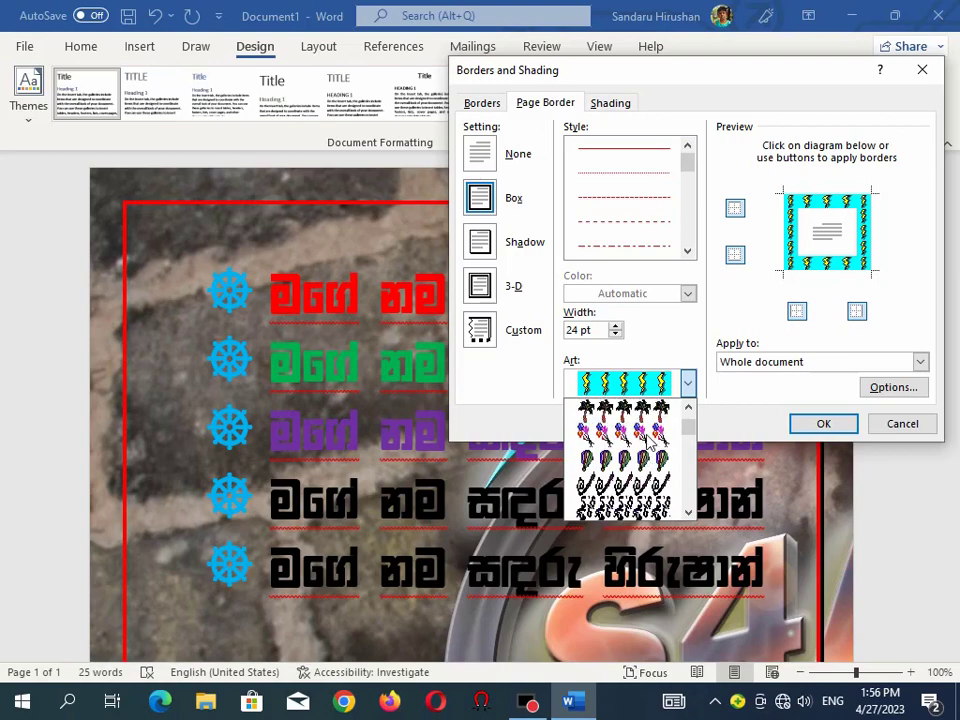
scroll(648, 441, "up", 1)
scroll(645, 425, "up", 2)
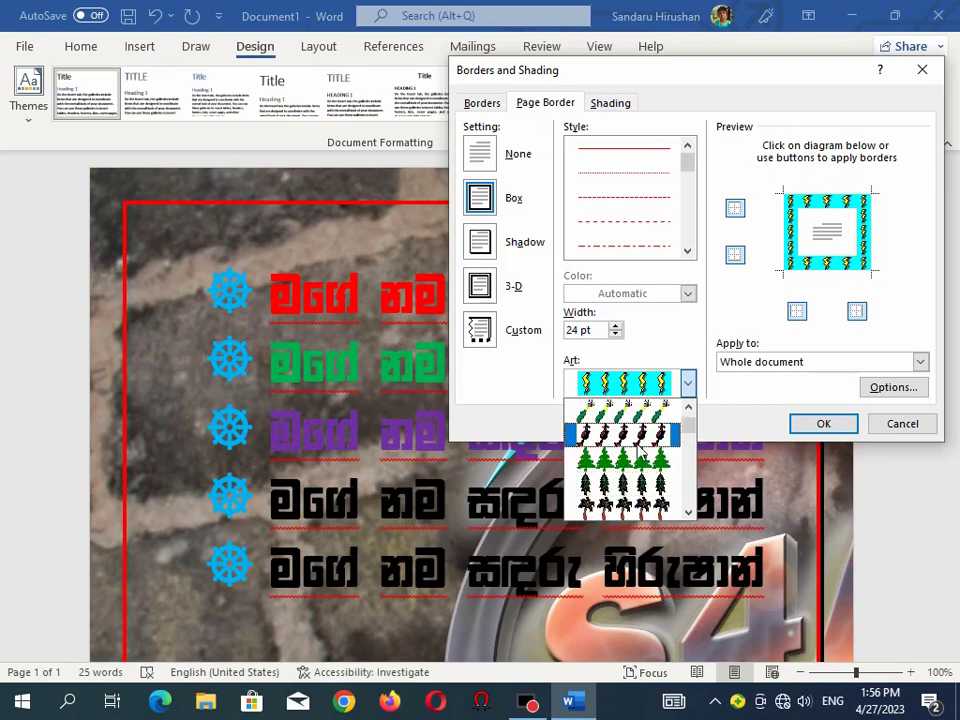
left_click(636, 450)
left_click(801, 430)
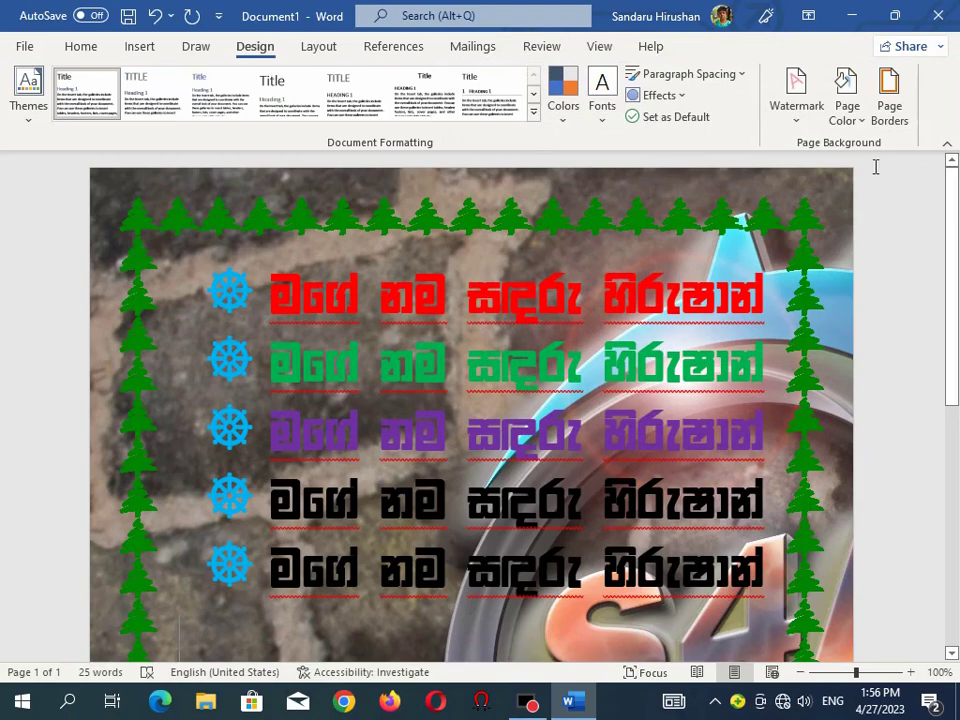
Replace it with the colourful orange, teal and black geometric art border
left_click(893, 118)
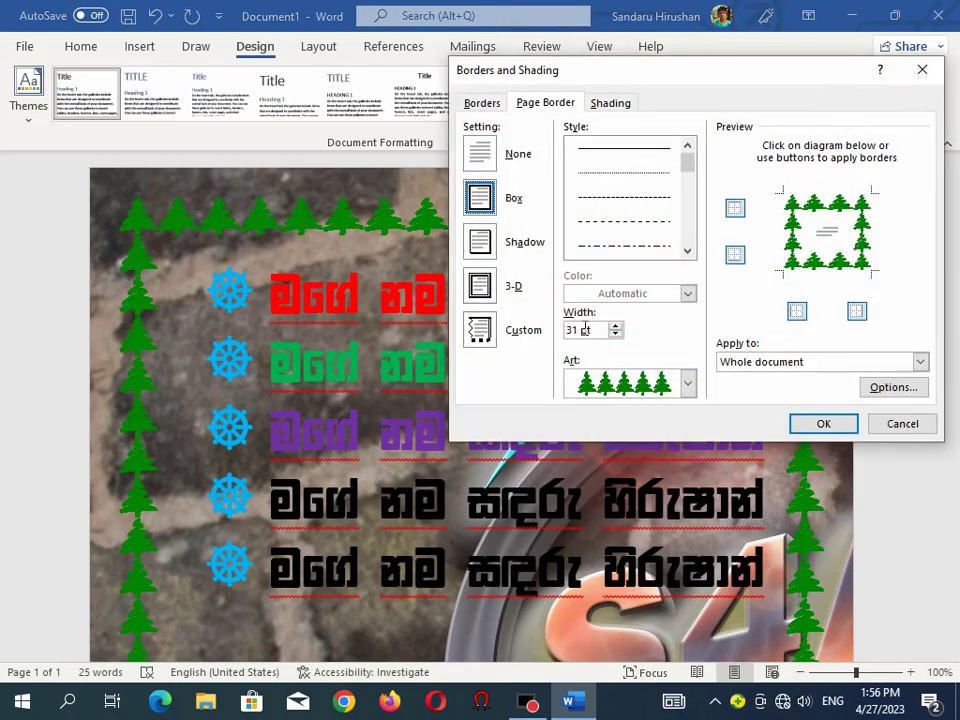
left_click(686, 390)
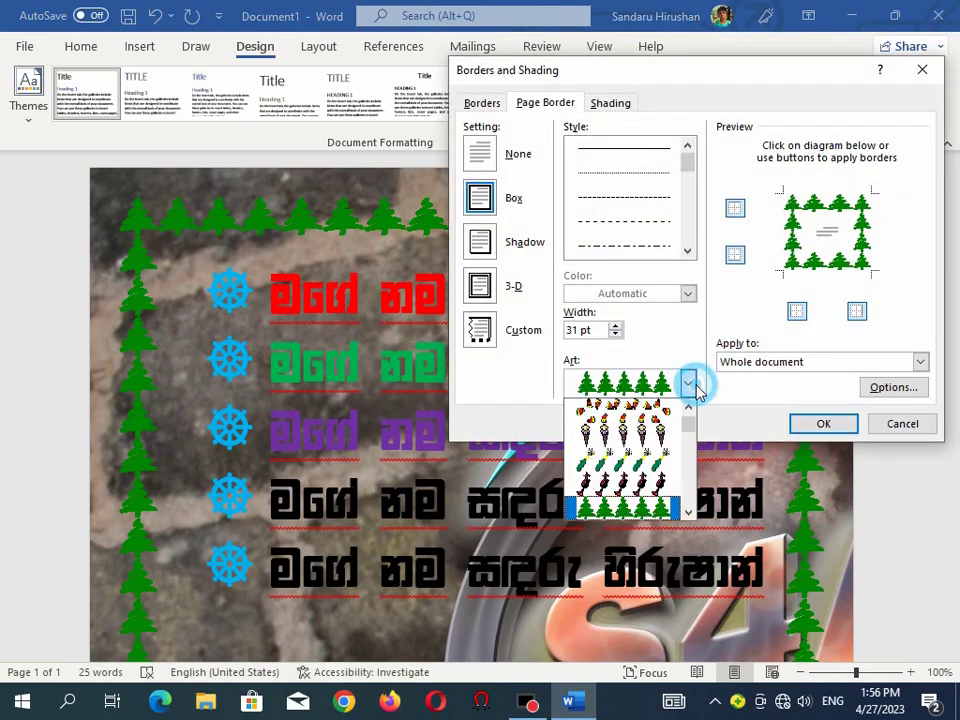
mouse_move(690, 420)
left_mouse_down()
mouse_move(692, 453)
mouse_move(645, 439)
left_mouse_up()
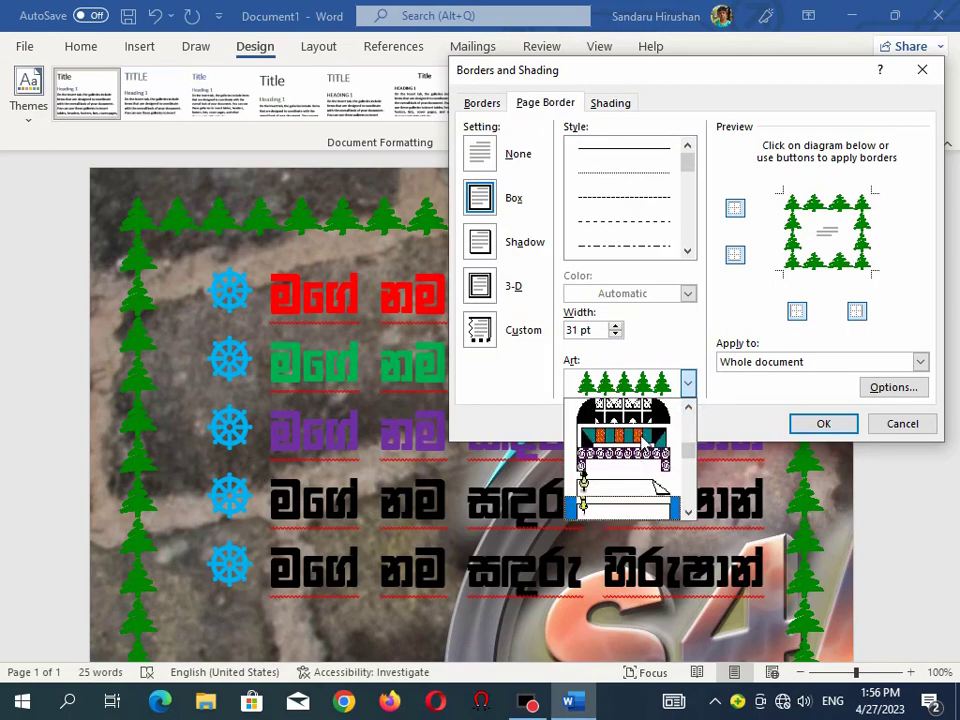
left_click(632, 412)
left_click(808, 428)
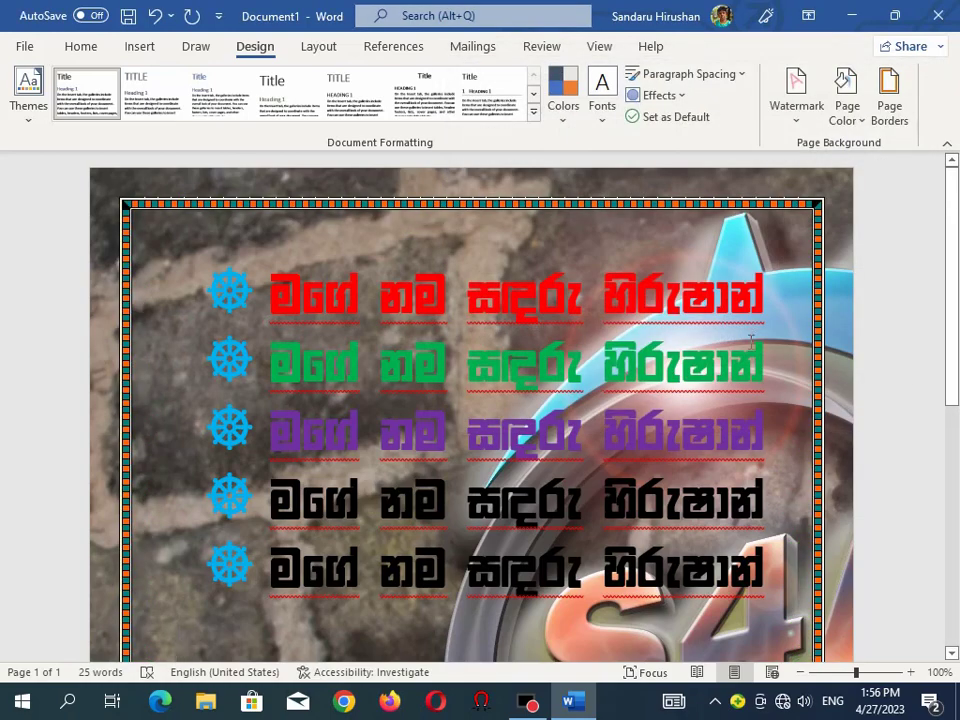
scroll(750, 343, "down", 2)
scroll(934, 413, "down", 3)
scroll(922, 520, "down", 2)
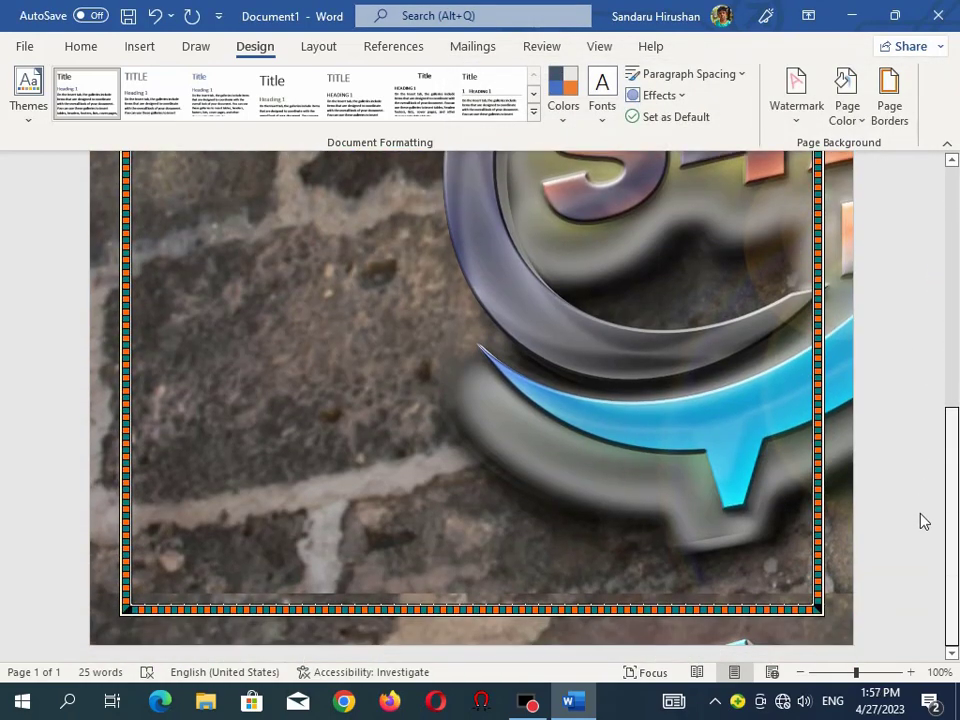
Widen the art page border to 27 pt
left_click_drag(952, 493, 956, 280)
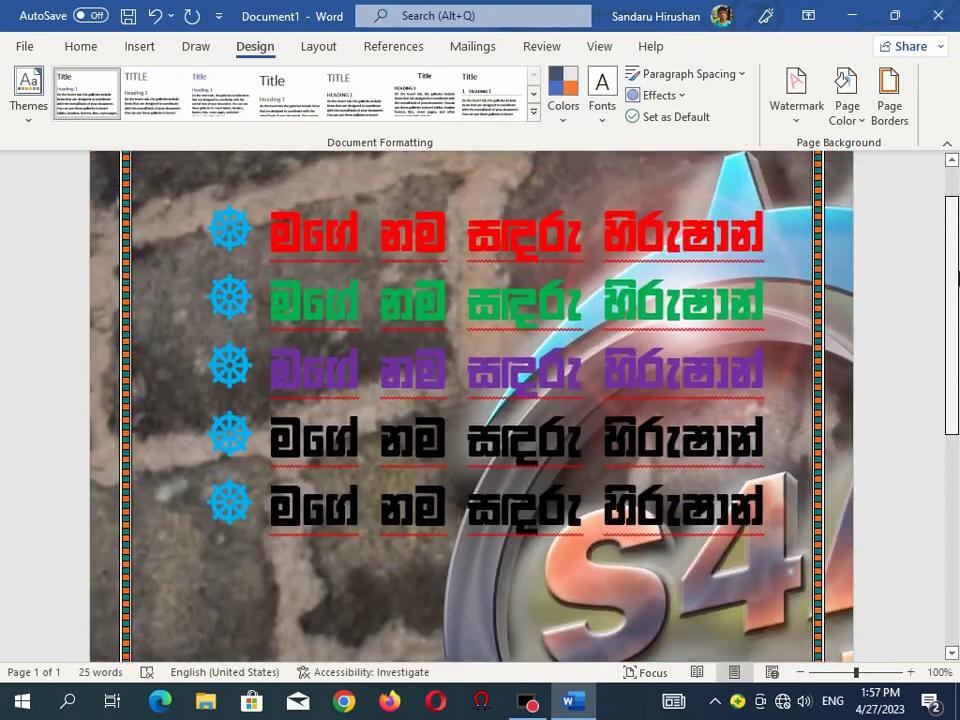
scroll(921, 223, "up", 1)
left_click(886, 118)
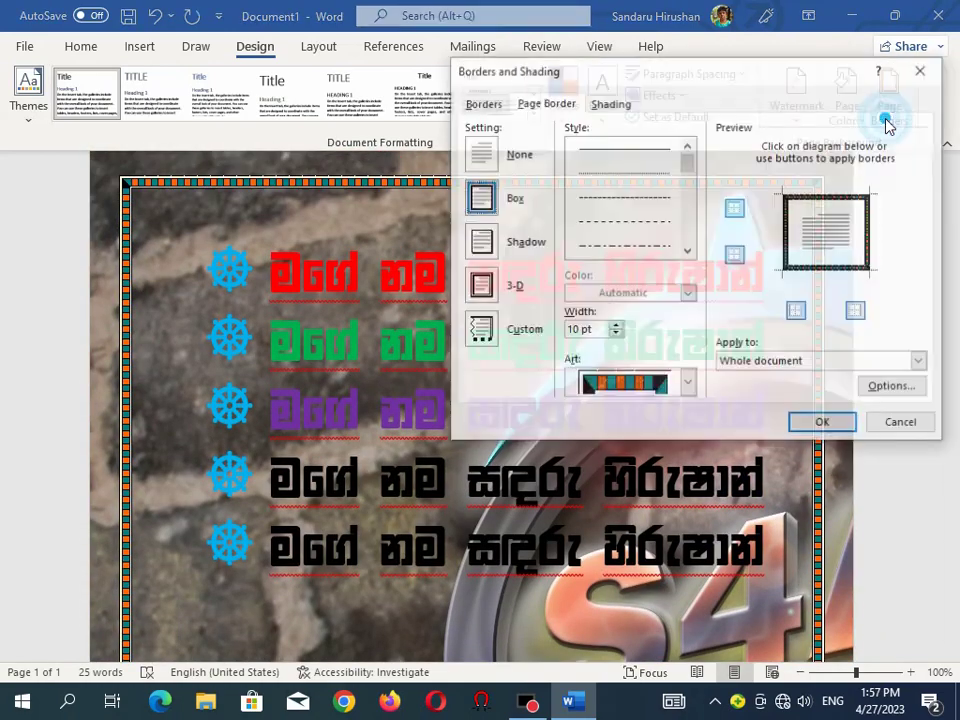
left_click(575, 332)
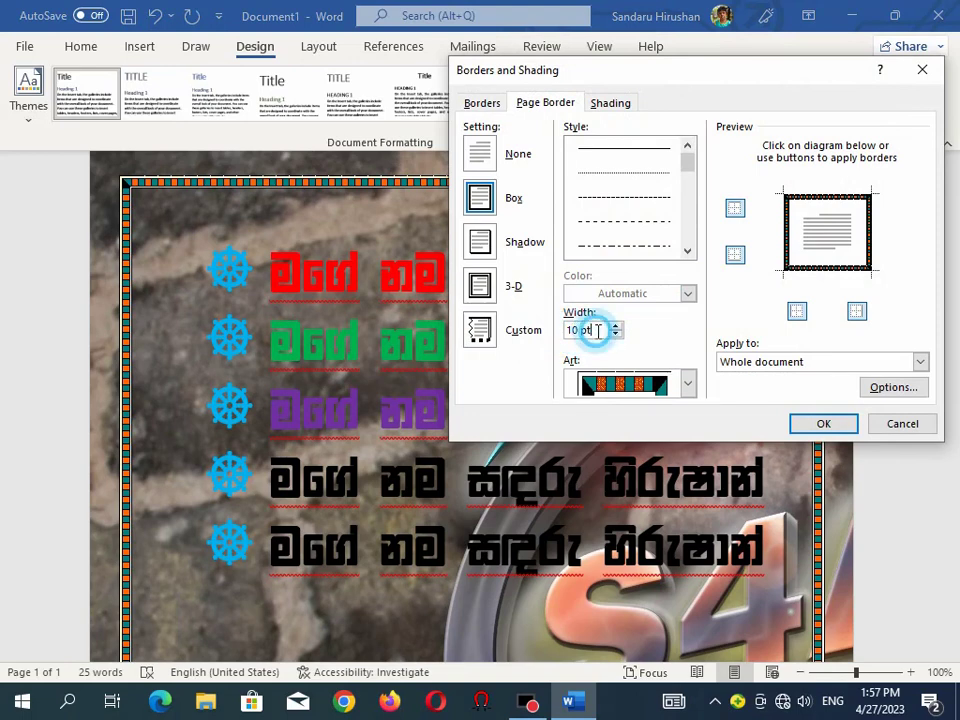
left_click(616, 327)
left_click(616, 327)
left_click(616, 327)
left_click(616, 327)
left_click(616, 327)
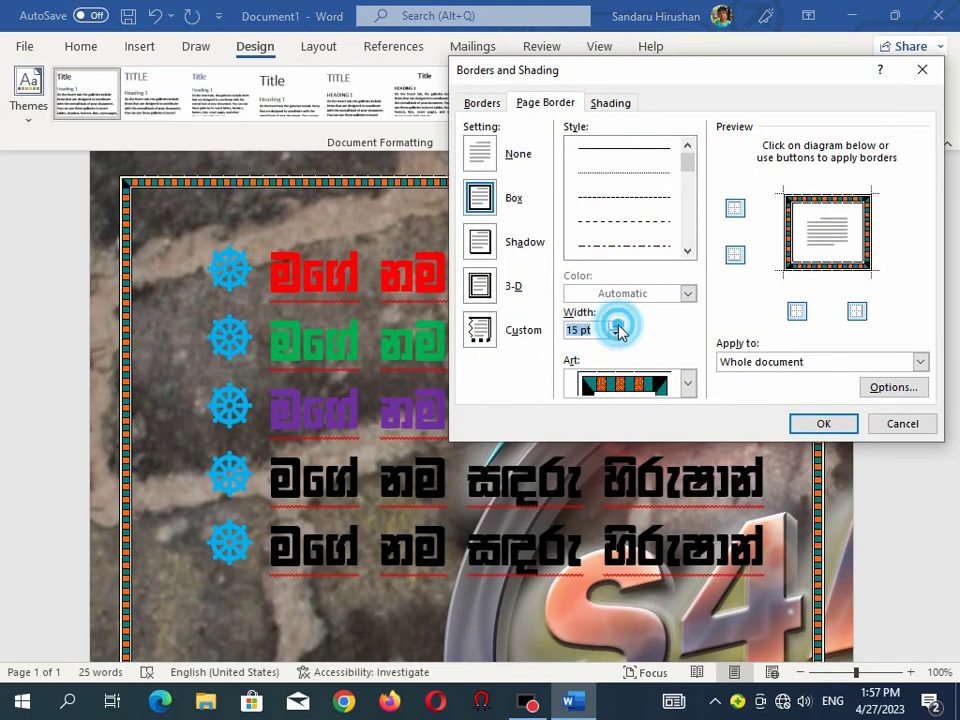
left_click(616, 327)
left_click(616, 327)
left_click(616, 327)
left_click(616, 327)
left_click(616, 327)
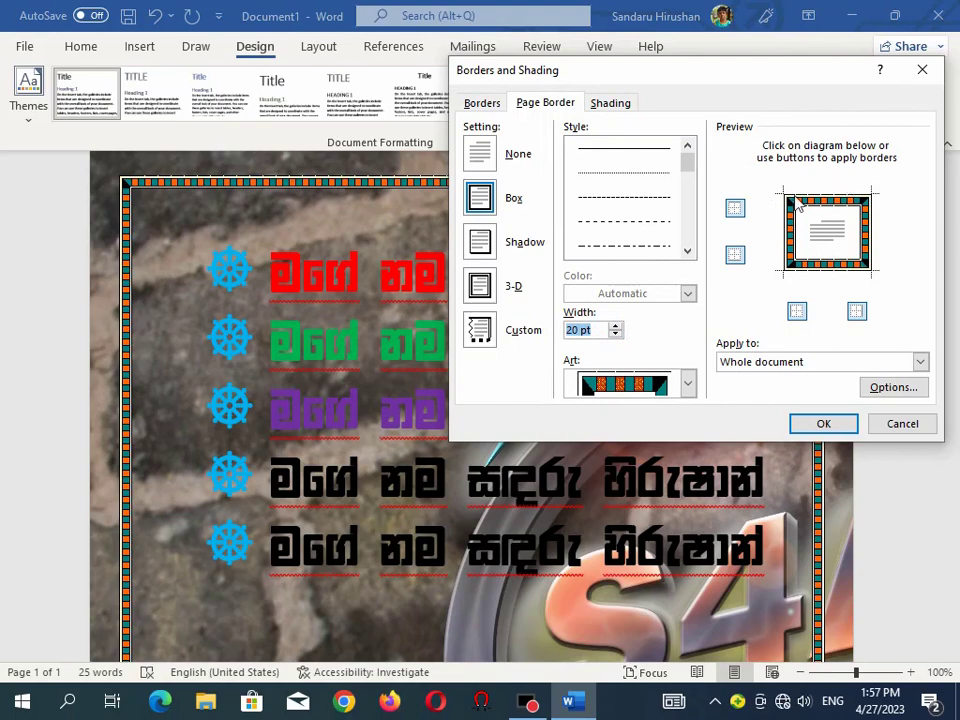
left_click(616, 327)
left_click(616, 327)
left_click(616, 327)
left_click(616, 327)
left_click(616, 327)
left_click(616, 327)
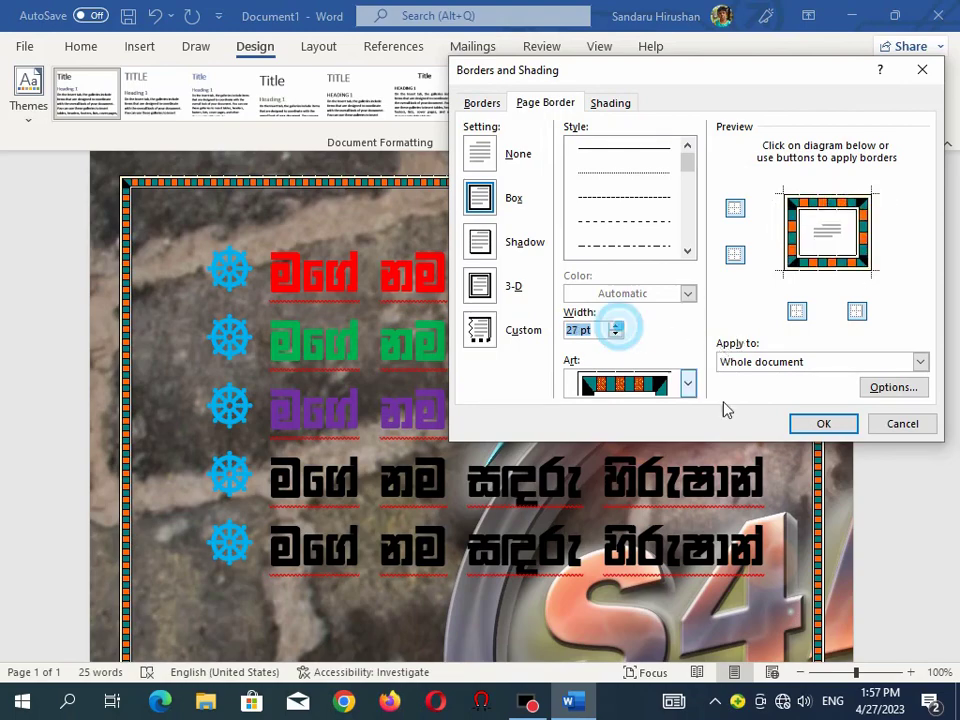
left_click(816, 424)
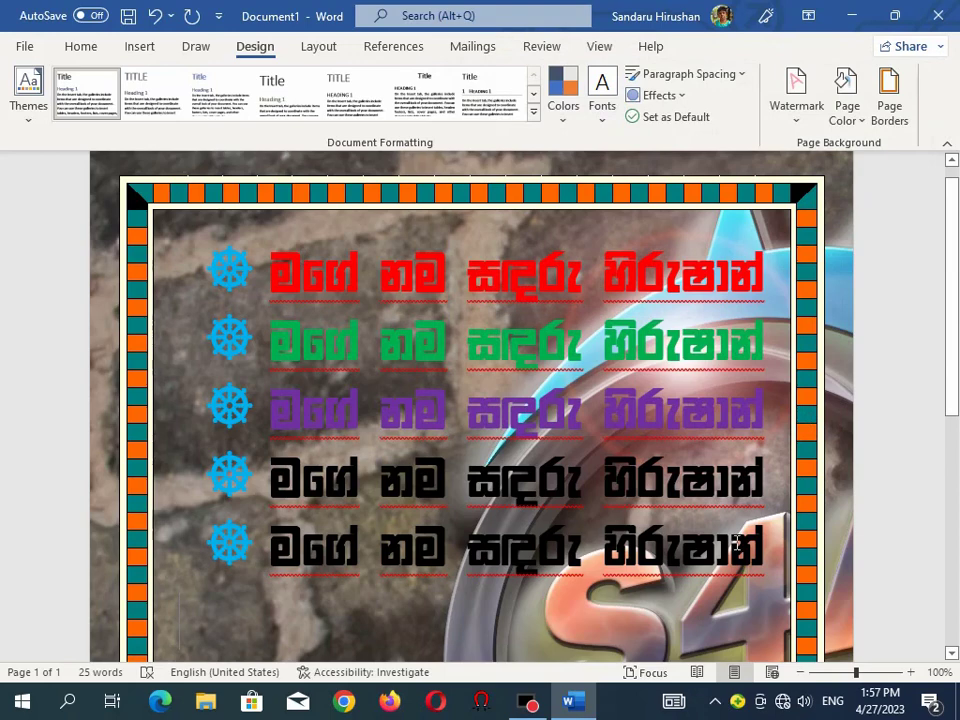
Reduce the art page border width to 13 pt
mouse_move(955, 287)
left_mouse_down()
mouse_move(947, 563)
mouse_move(955, 280)
mouse_move(928, 231)
left_mouse_up()
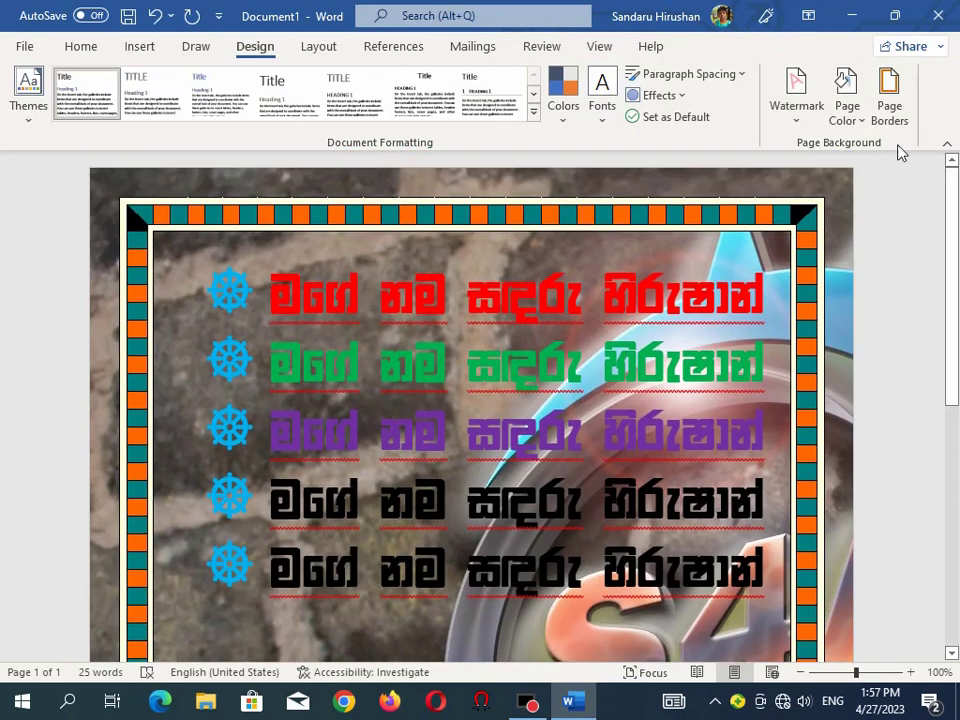
left_click(890, 115)
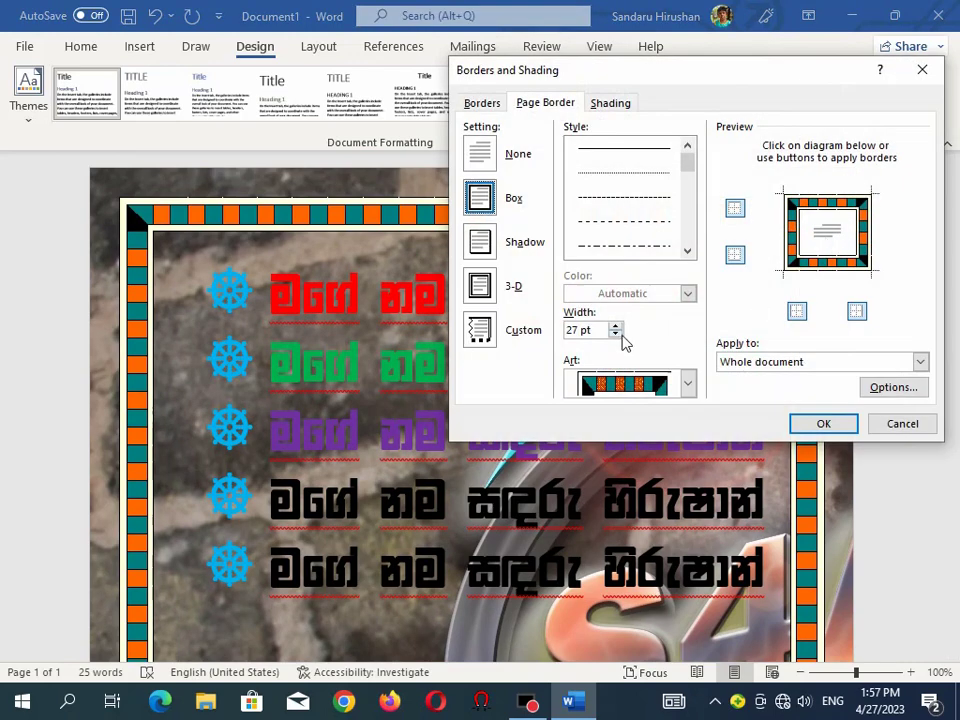
left_click(617, 335)
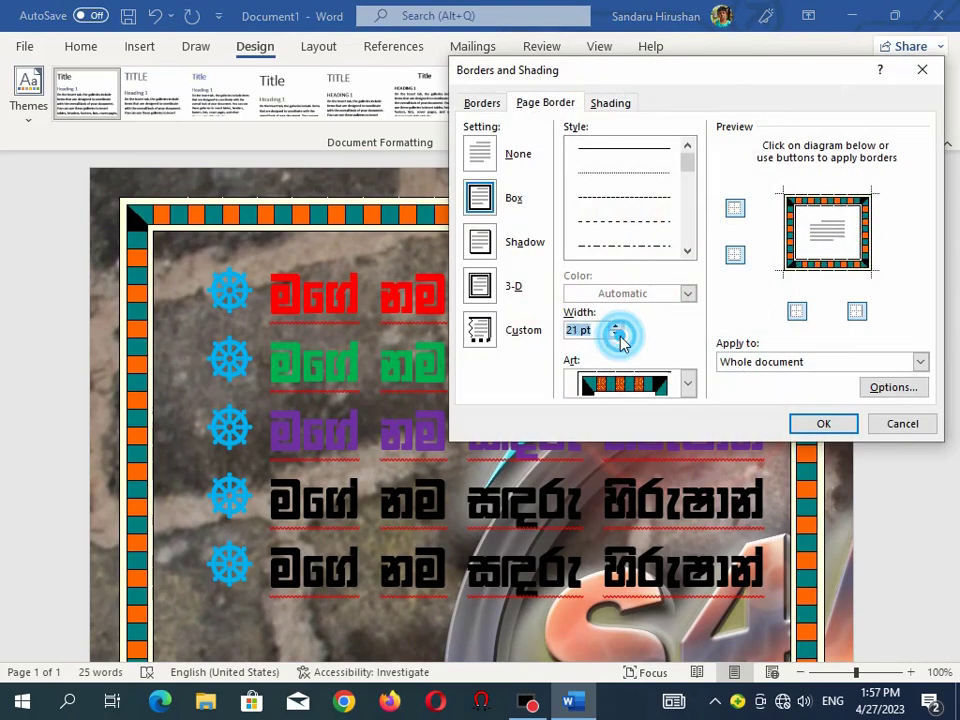
left_click(617, 337)
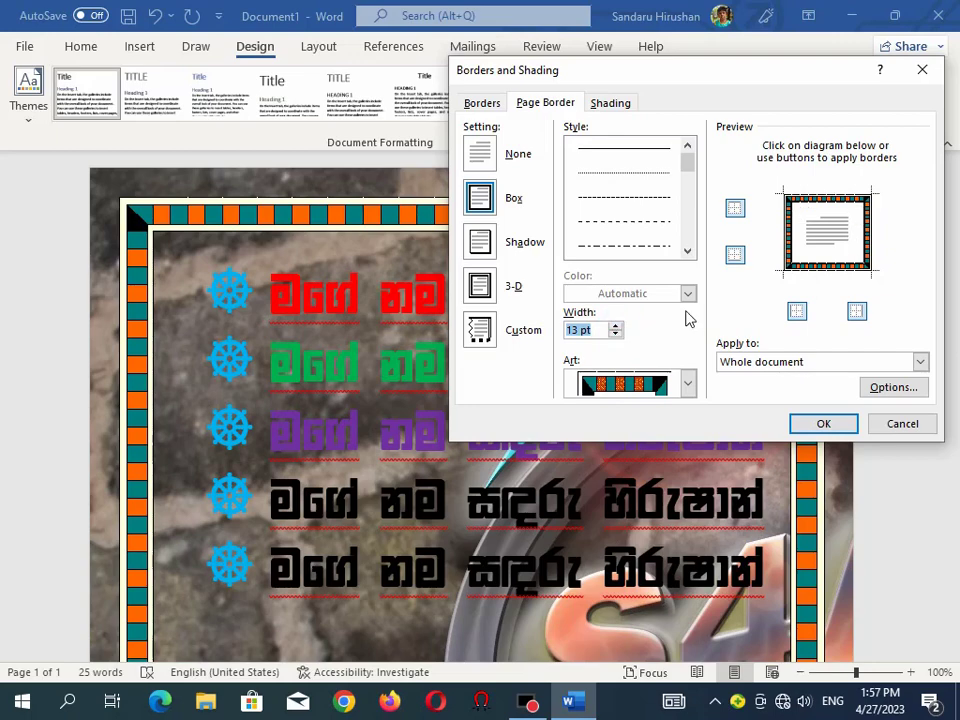
left_click(823, 423)
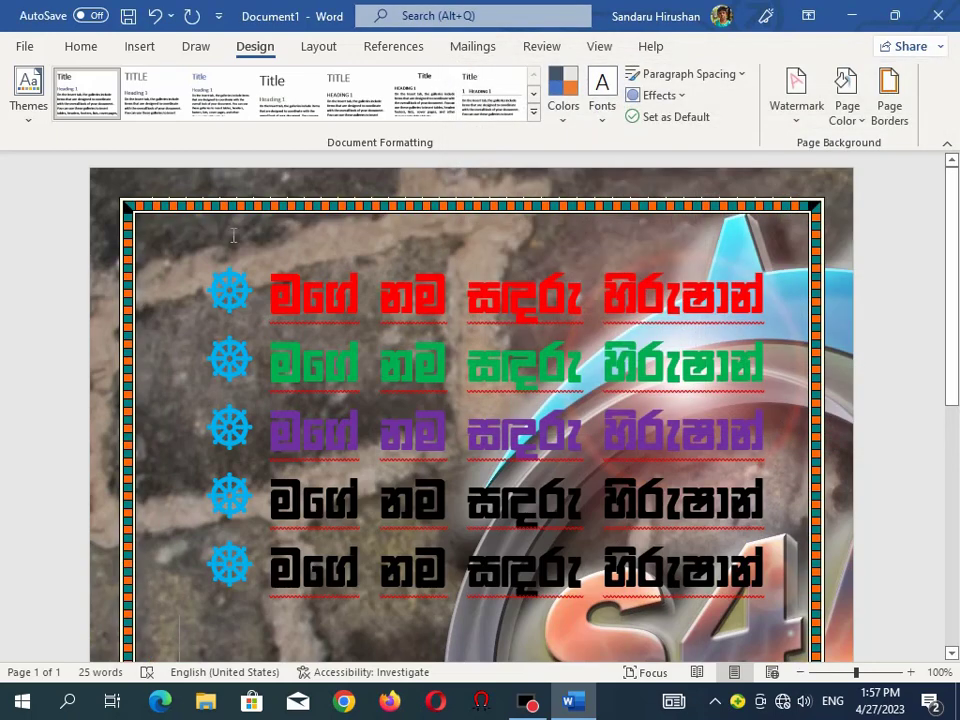
left_click(889, 104)
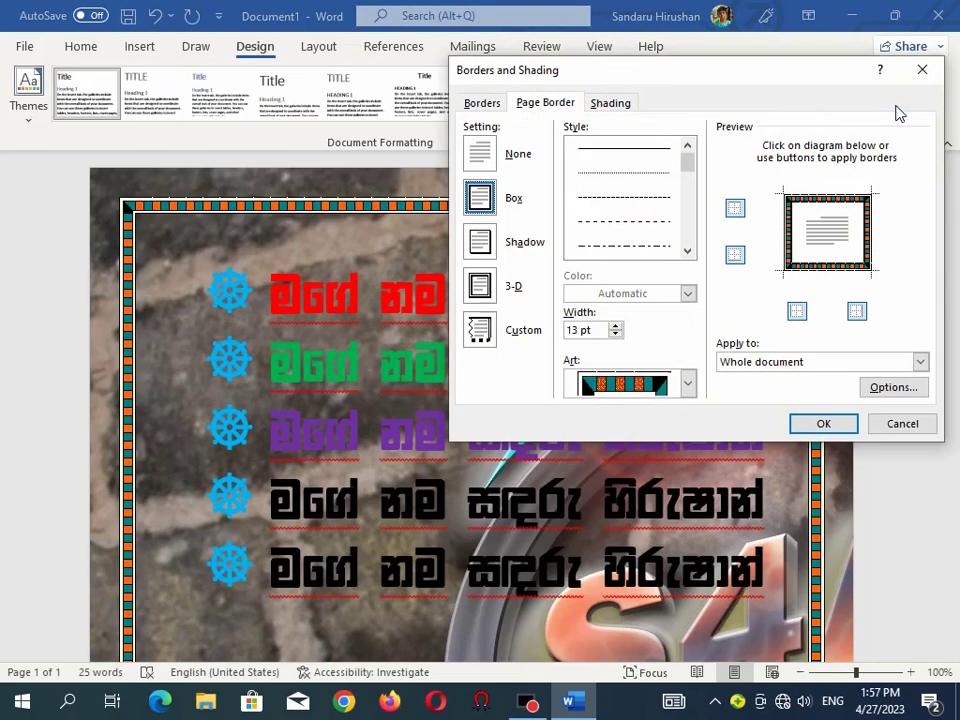
left_click(923, 78)
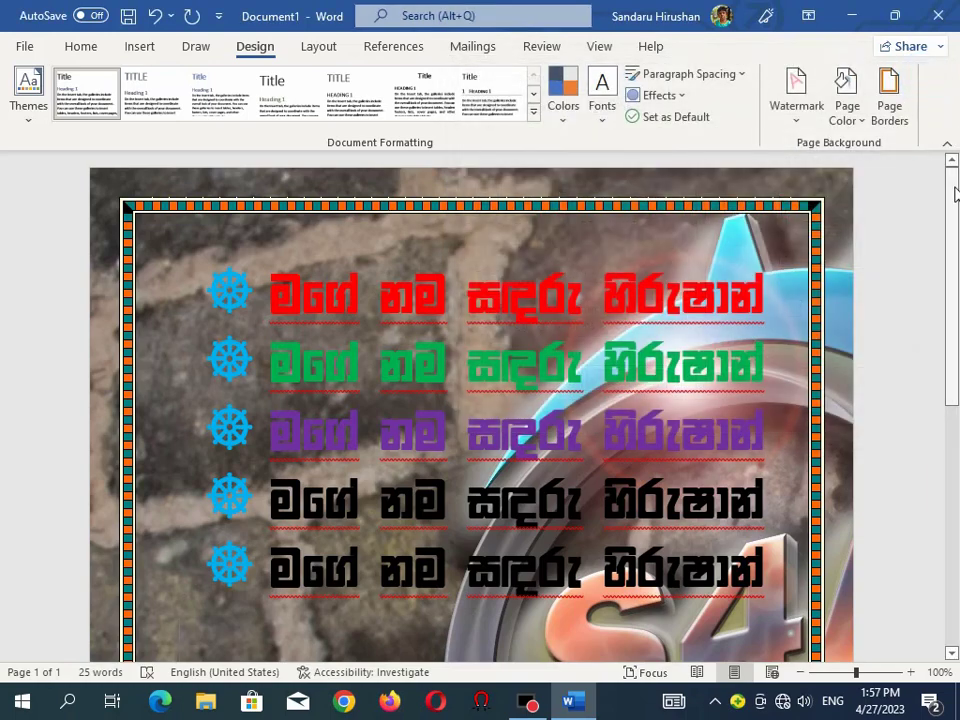
scroll(938, 446, "down", 5)
left_click_drag(953, 503, 955, 203)
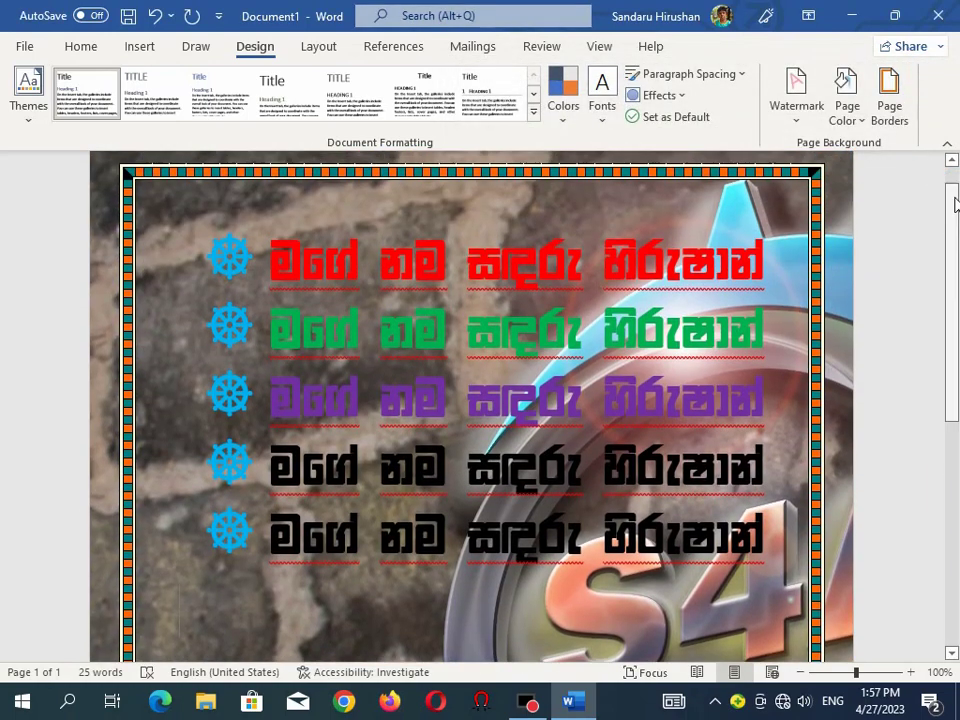
Switch the page border to a different repeating art pattern
left_click(897, 107)
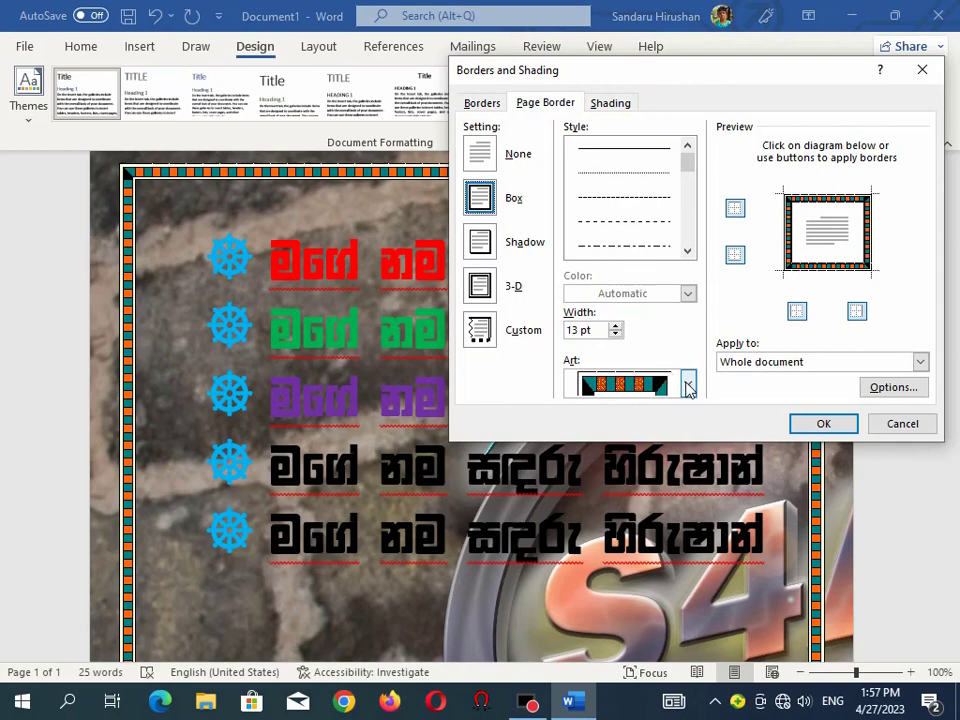
left_click(688, 386)
left_click_drag(688, 440, 697, 478)
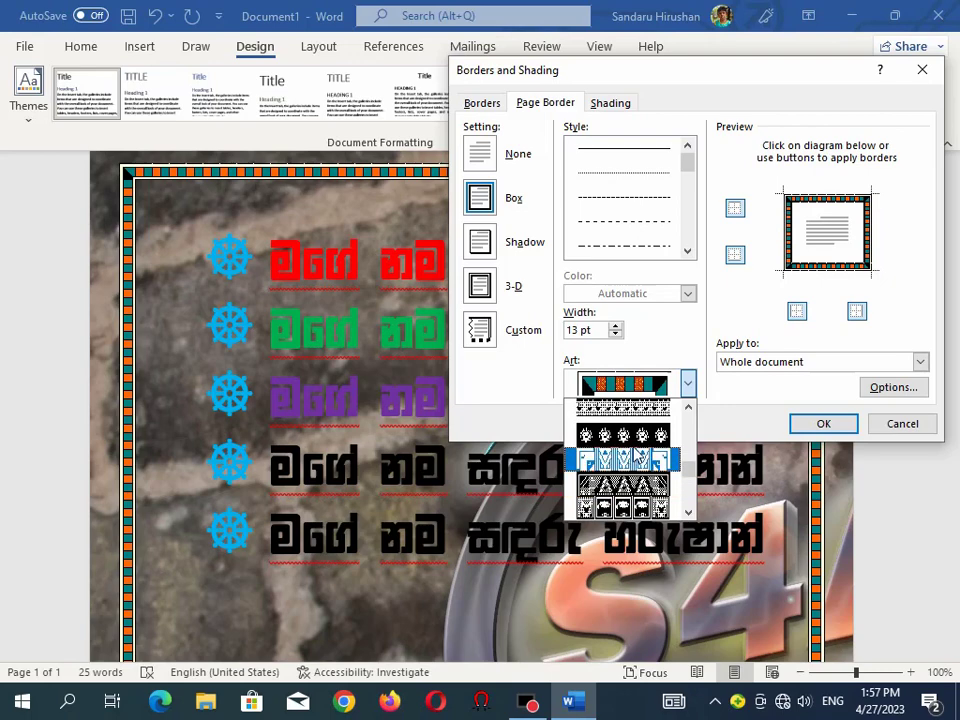
left_click(636, 443)
left_click(823, 423)
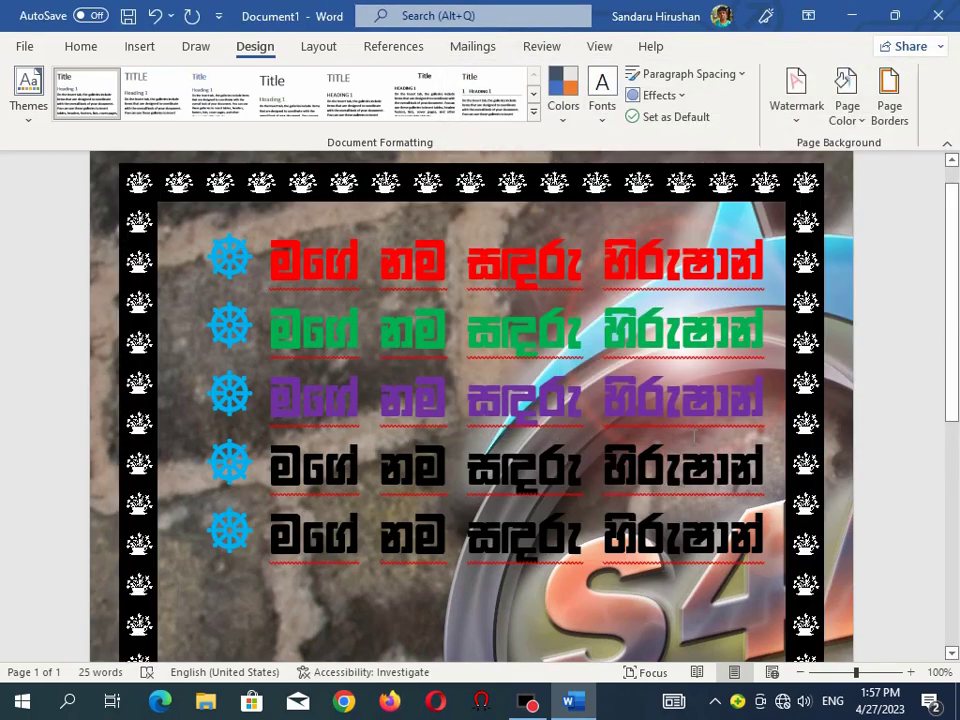
mouse_move(948, 320)
left_mouse_down()
mouse_move(945, 430)
mouse_move(946, 290)
left_mouse_up()
Try recolouring the border art red, then light blue
left_click(888, 110)
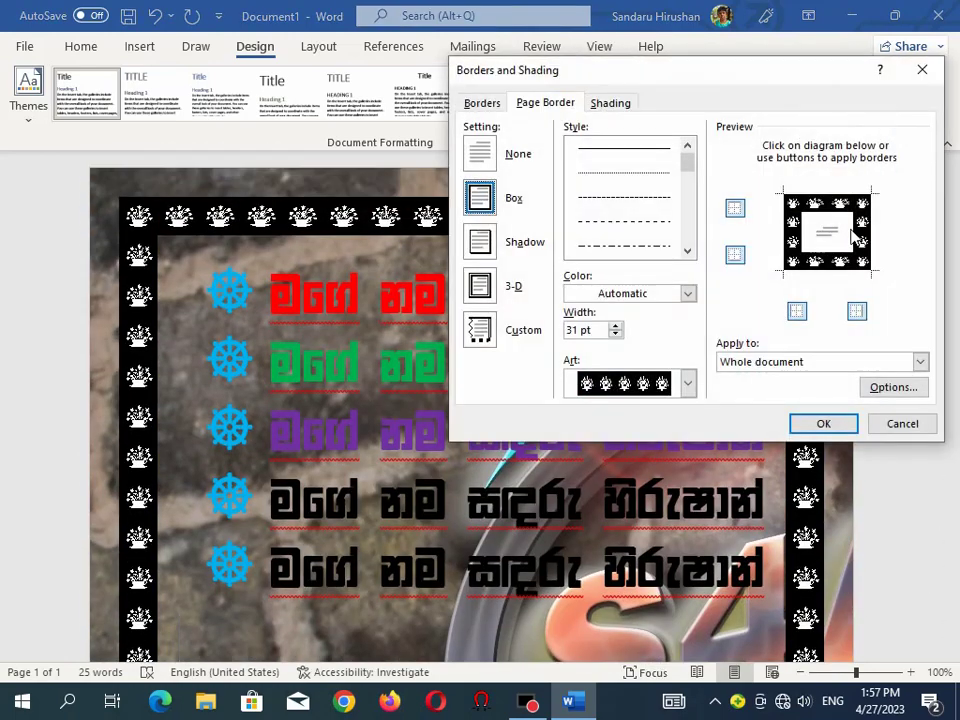
left_click(645, 298)
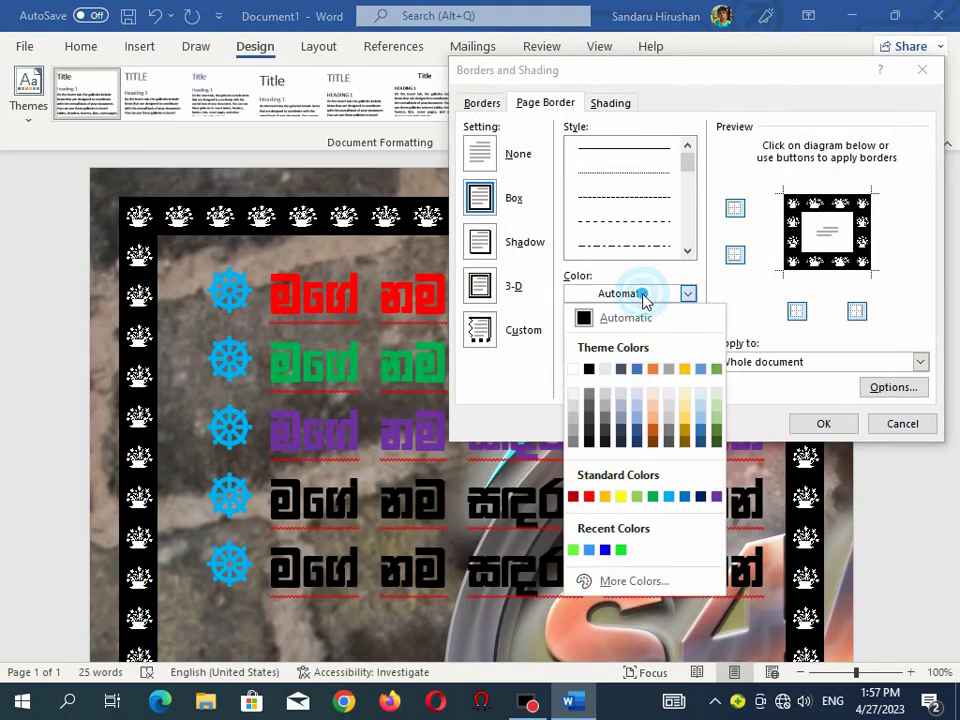
left_click(589, 497)
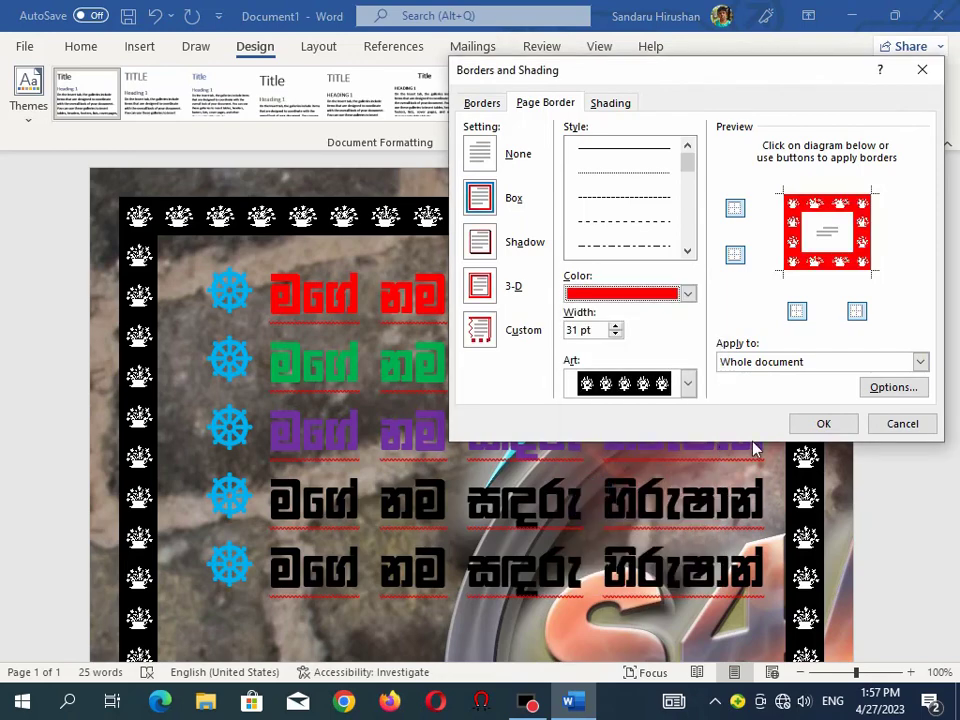
left_click(822, 423)
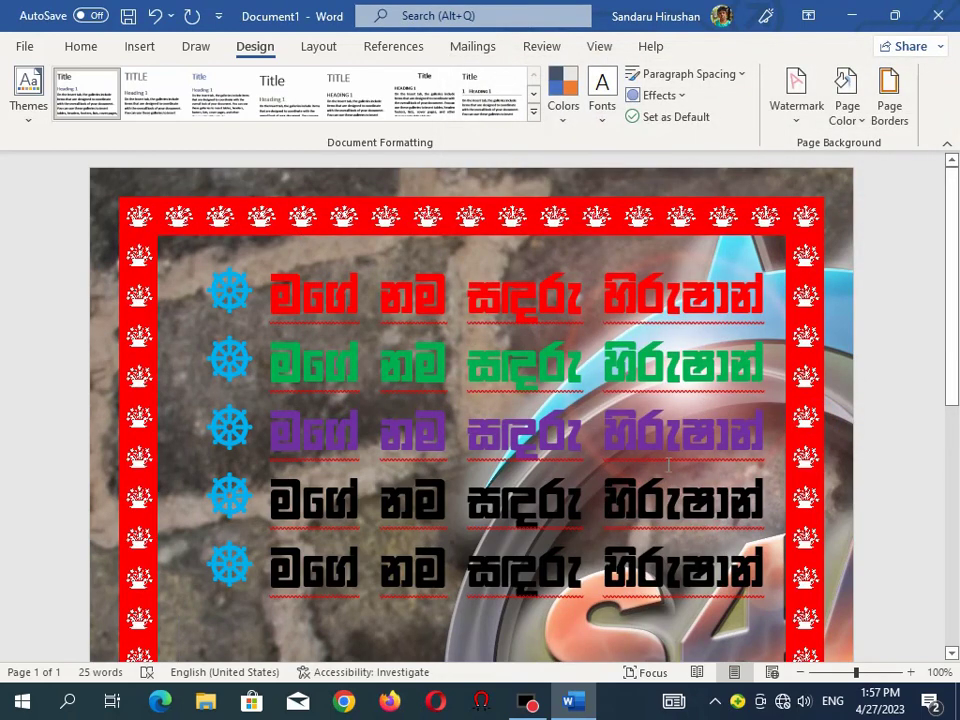
mouse_move(951, 373)
left_mouse_down()
mouse_move(955, 447)
mouse_move(955, 365)
left_mouse_up()
left_click(887, 100)
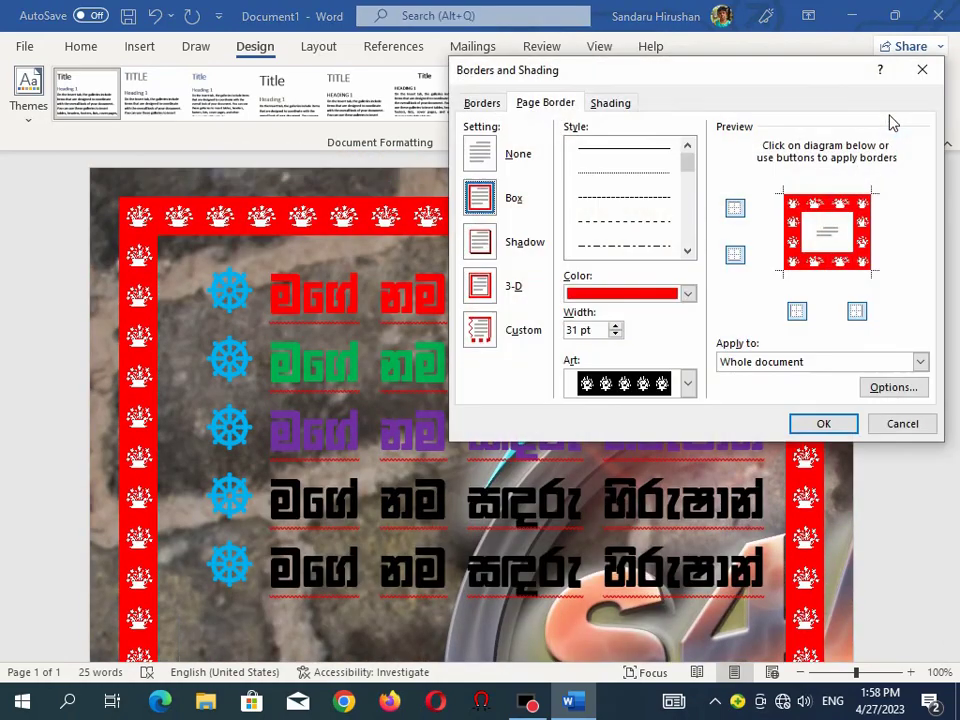
left_click(628, 298)
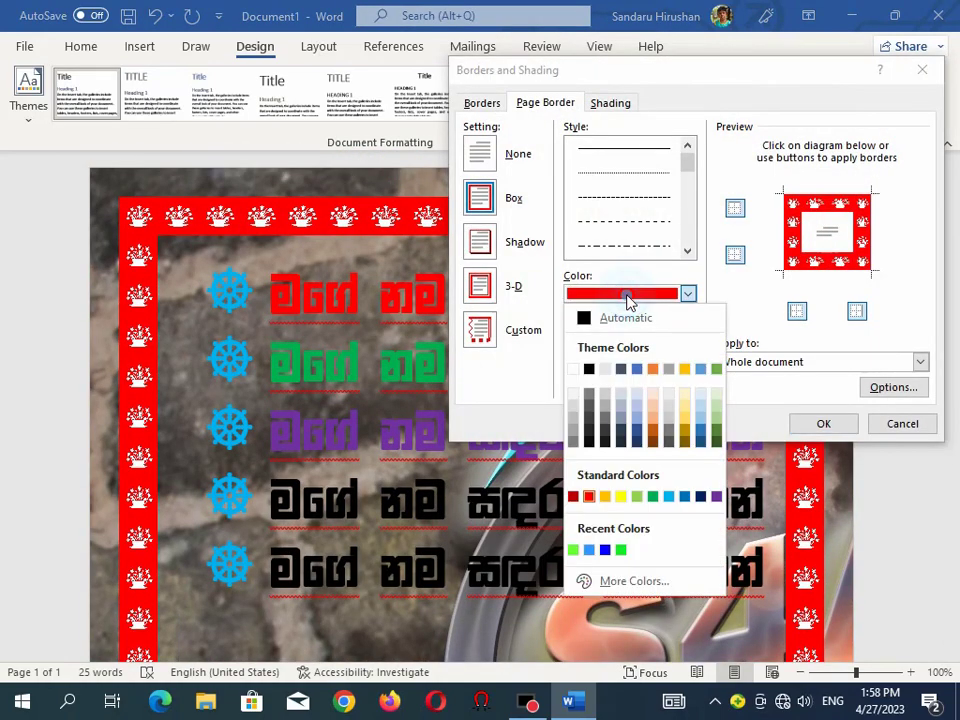
left_click(668, 497)
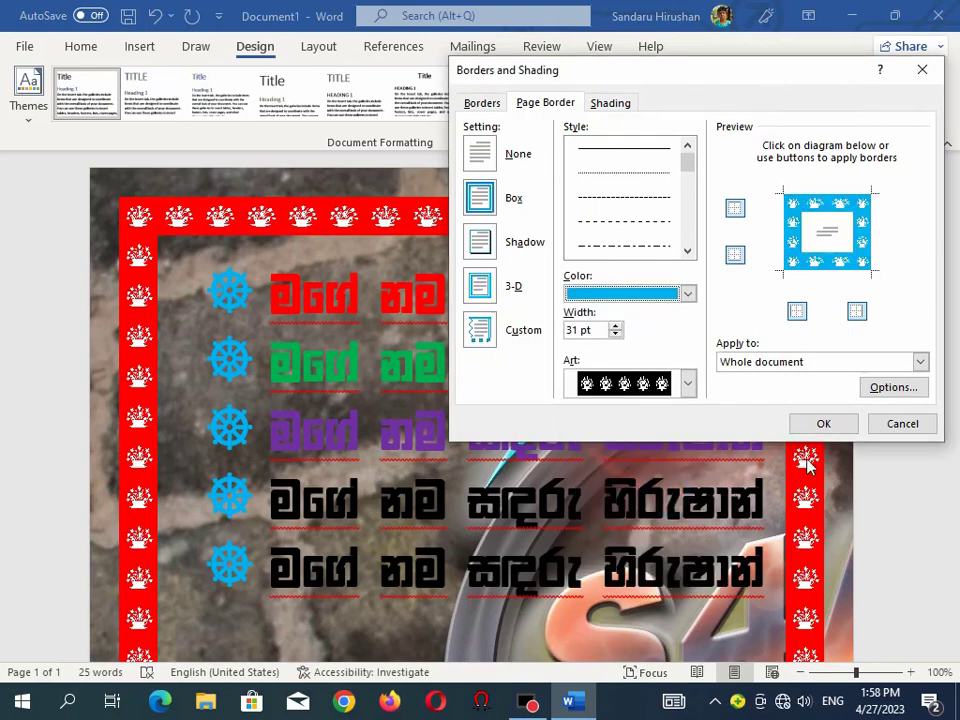
left_click(823, 423)
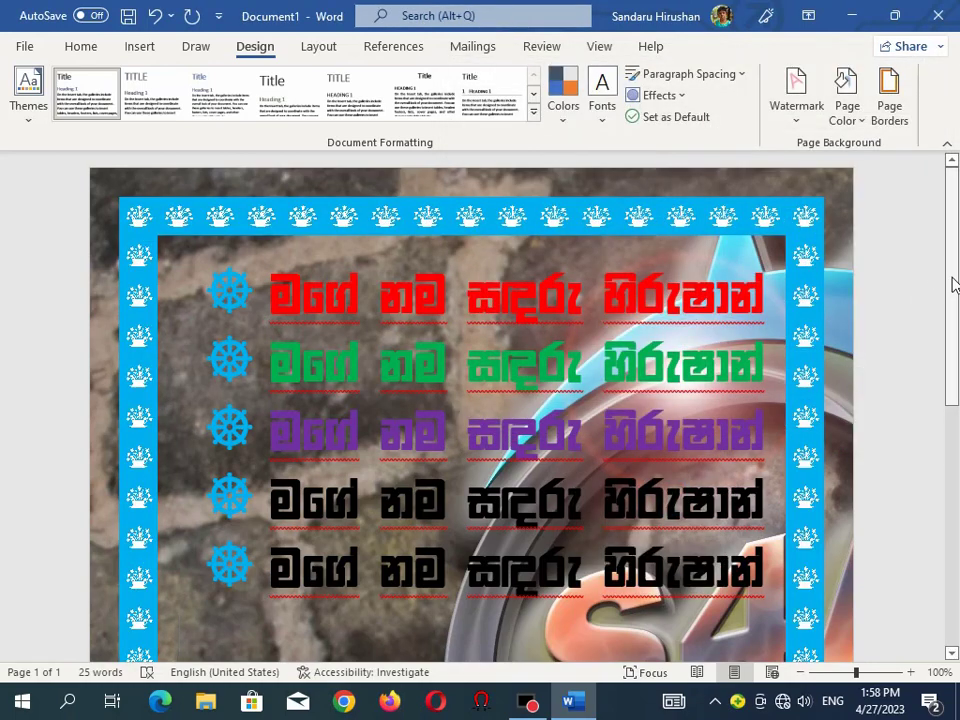
left_click_drag(952, 278, 956, 562)
left_click_drag(955, 625, 952, 200)
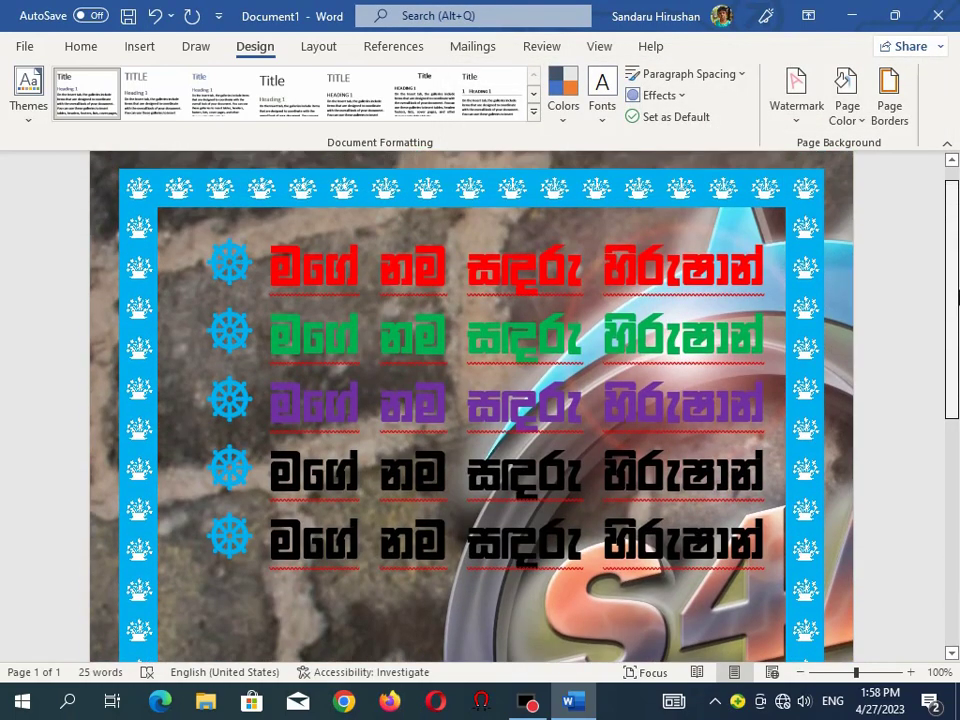
Try white, then settle on light gold for the border art colour
left_click(890, 112)
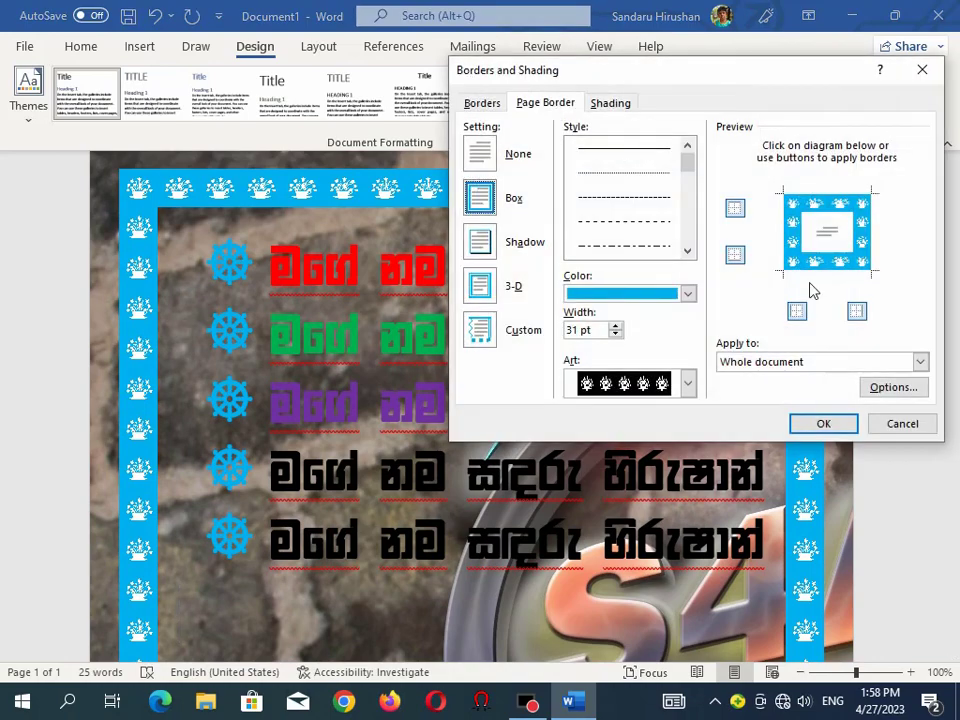
left_click(663, 298)
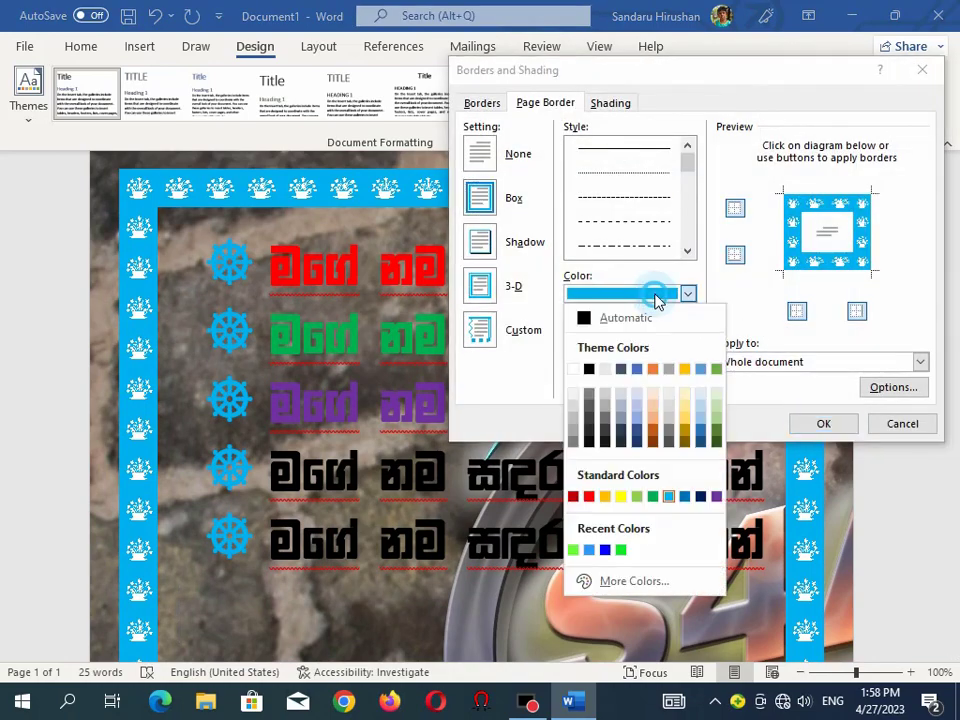
left_click(576, 371)
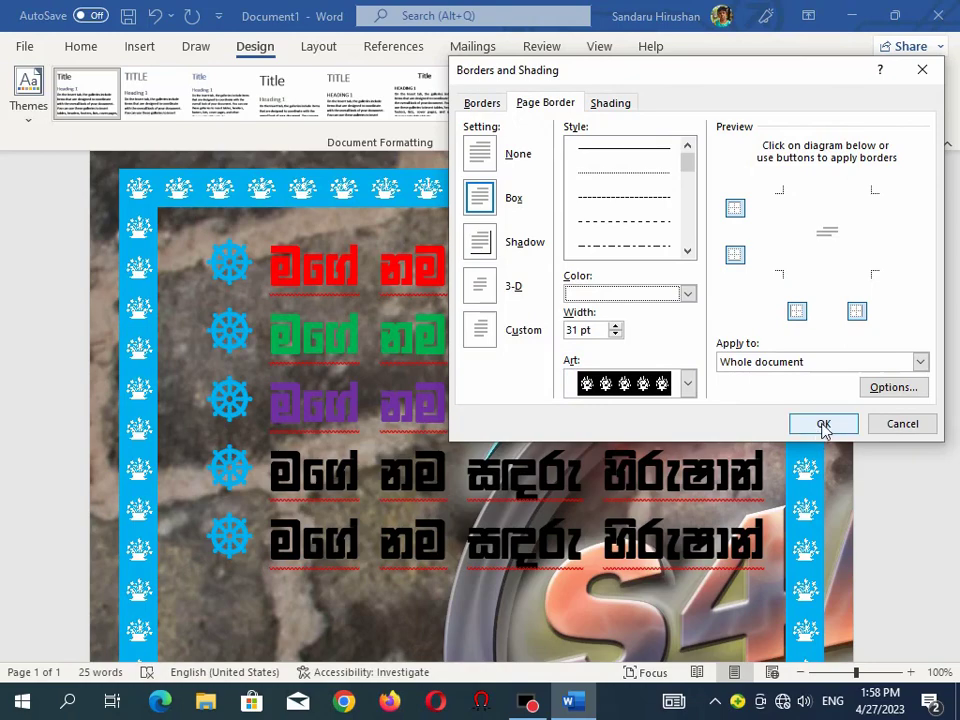
left_click(823, 423)
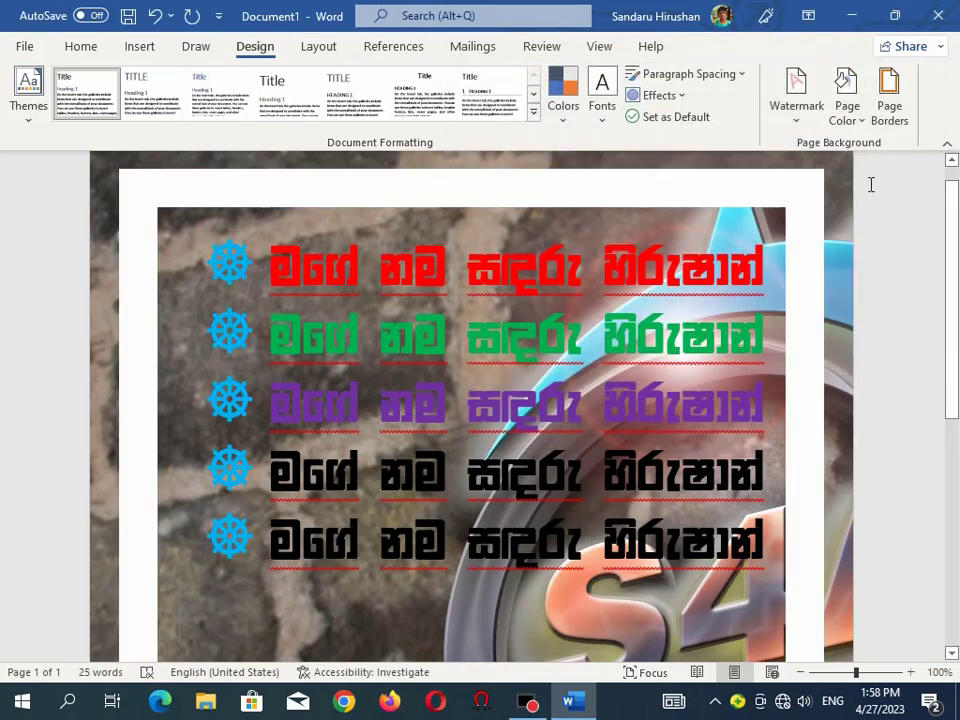
left_click(894, 115)
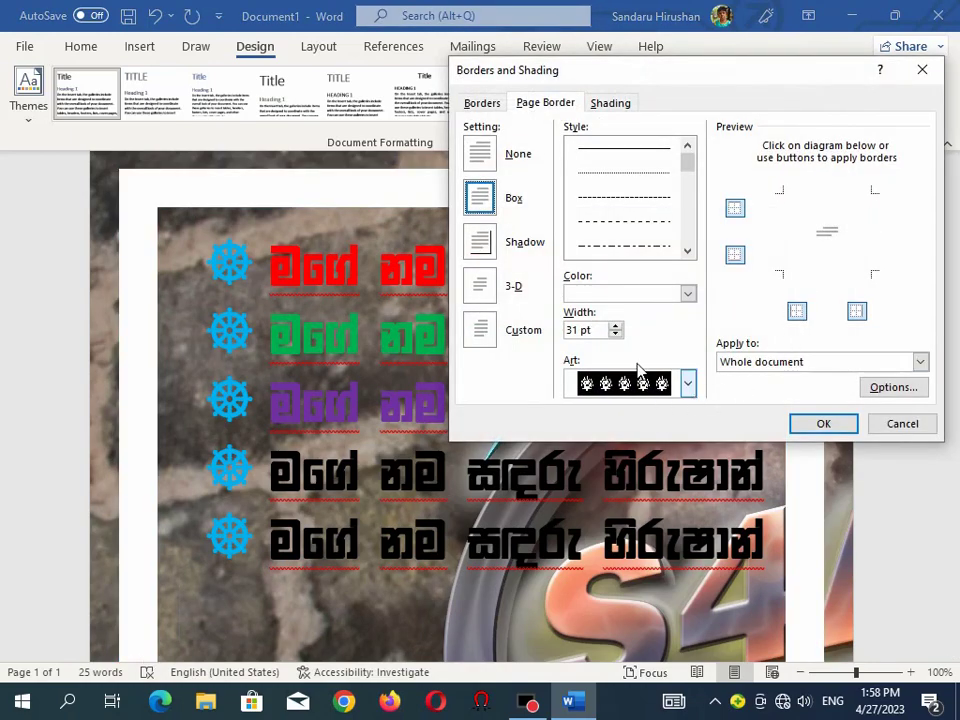
left_click(637, 297)
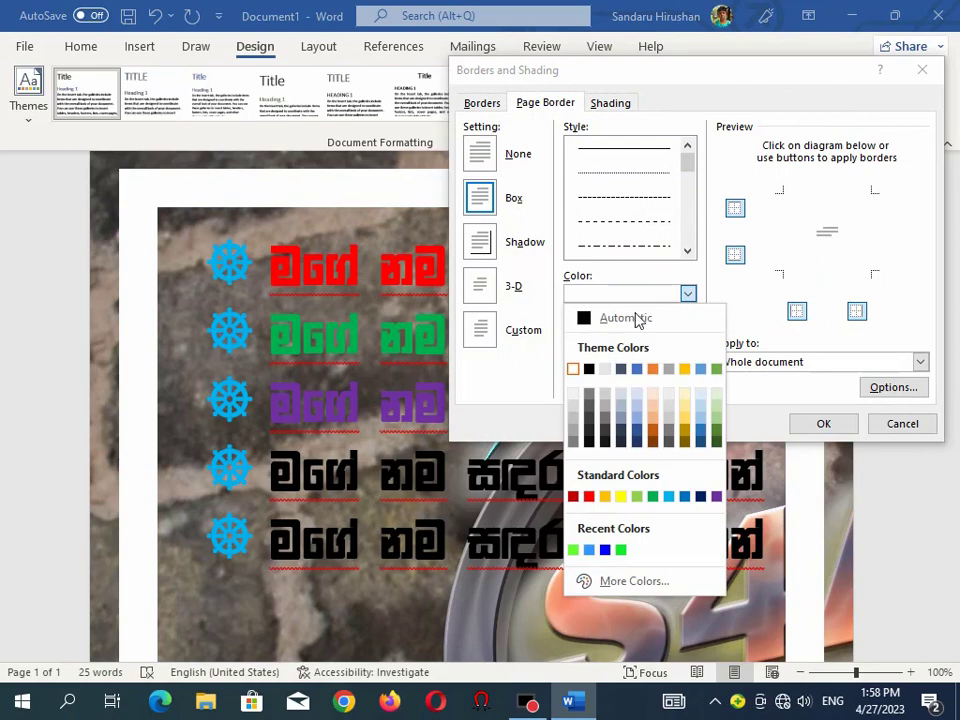
left_click(686, 425)
left_click(823, 423)
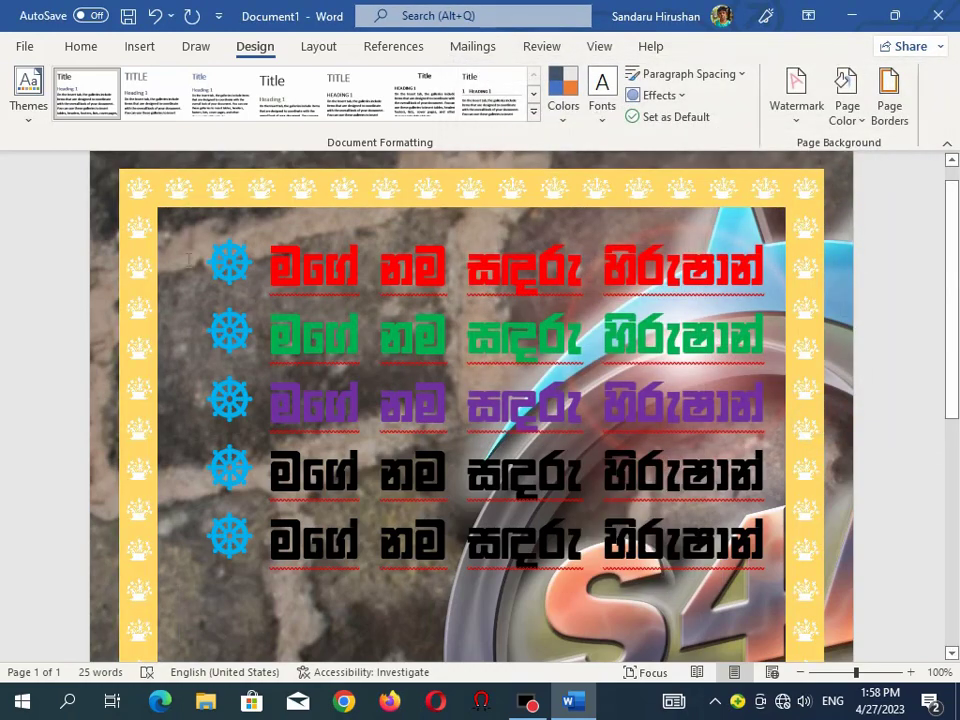
scroll(955, 238, "down", 8)
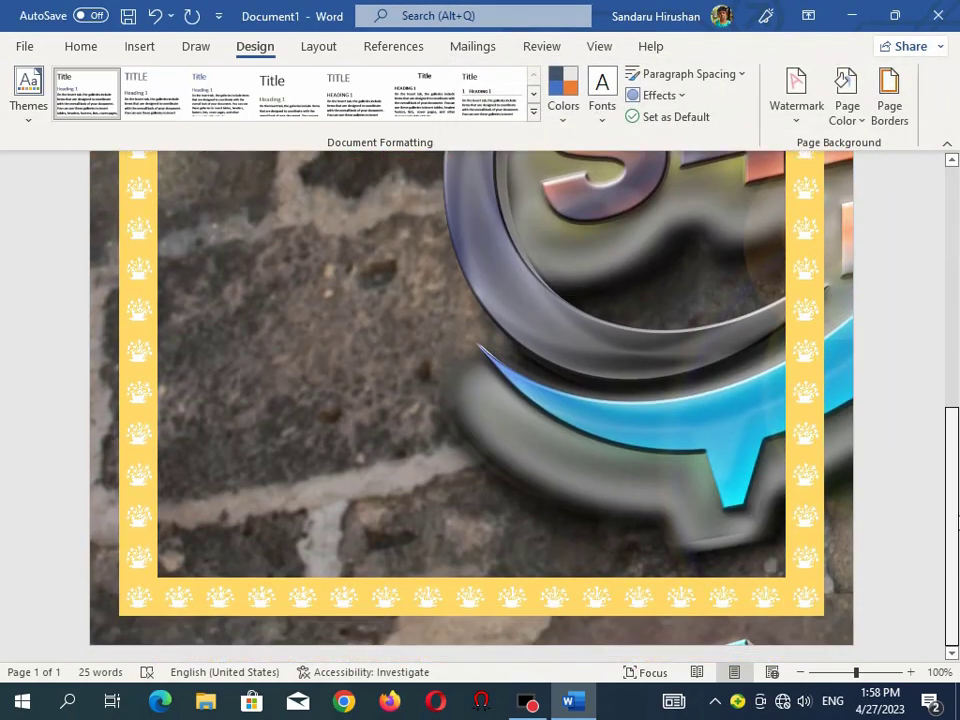
scroll(955, 240, "up", 7)
scroll(955, 270, "up", 2)
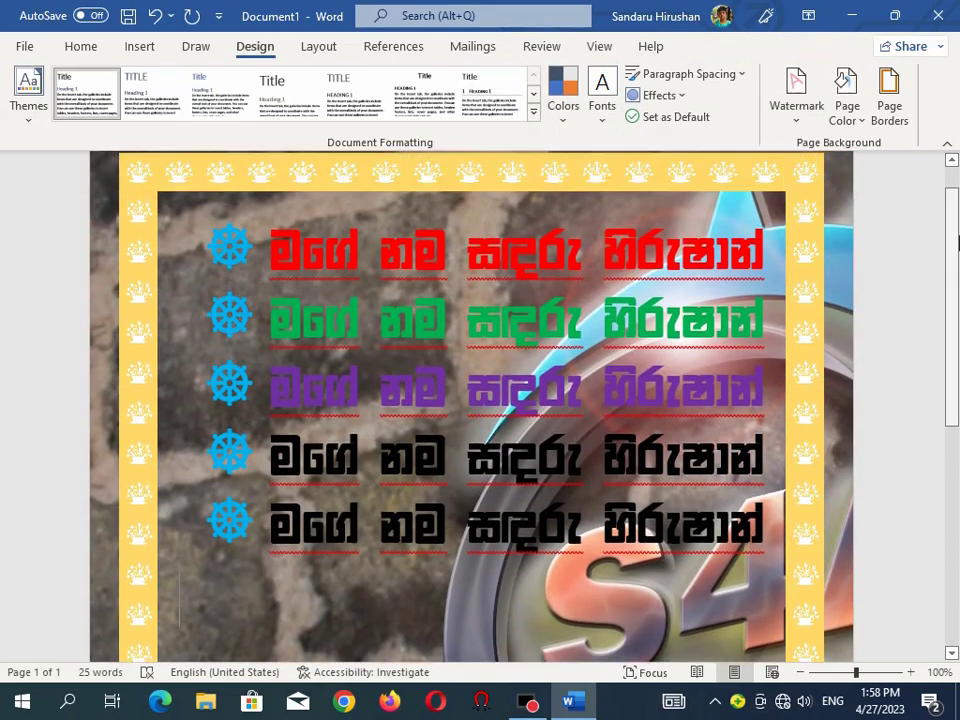
Lower the yellow art border width from 31 pt to 11 pt
left_click(900, 118)
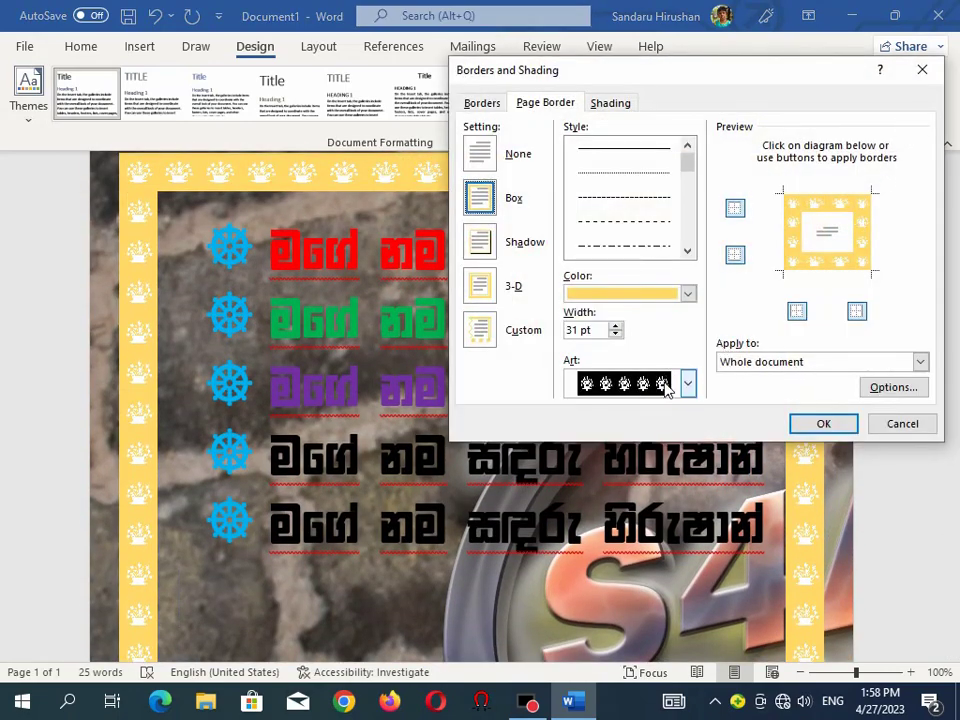
left_click(616, 336)
left_click(616, 336)
left_click(616, 336)
left_click(616, 336)
left_click(616, 336)
left_click(616, 336)
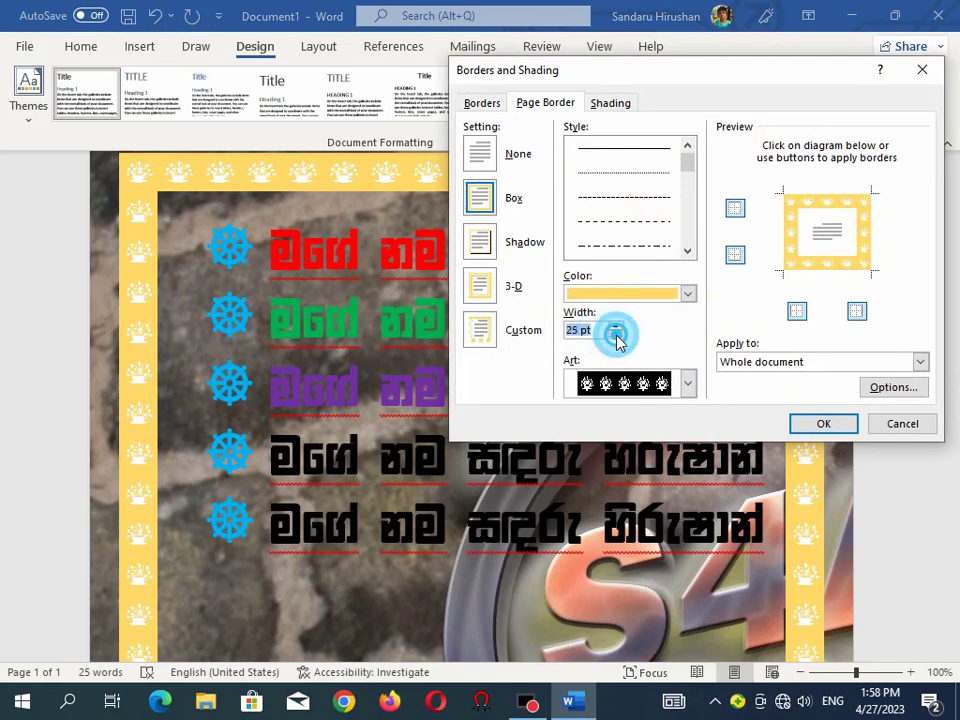
double_click(616, 336)
triple_click(616, 336)
double_click(616, 336)
triple_click(616, 336)
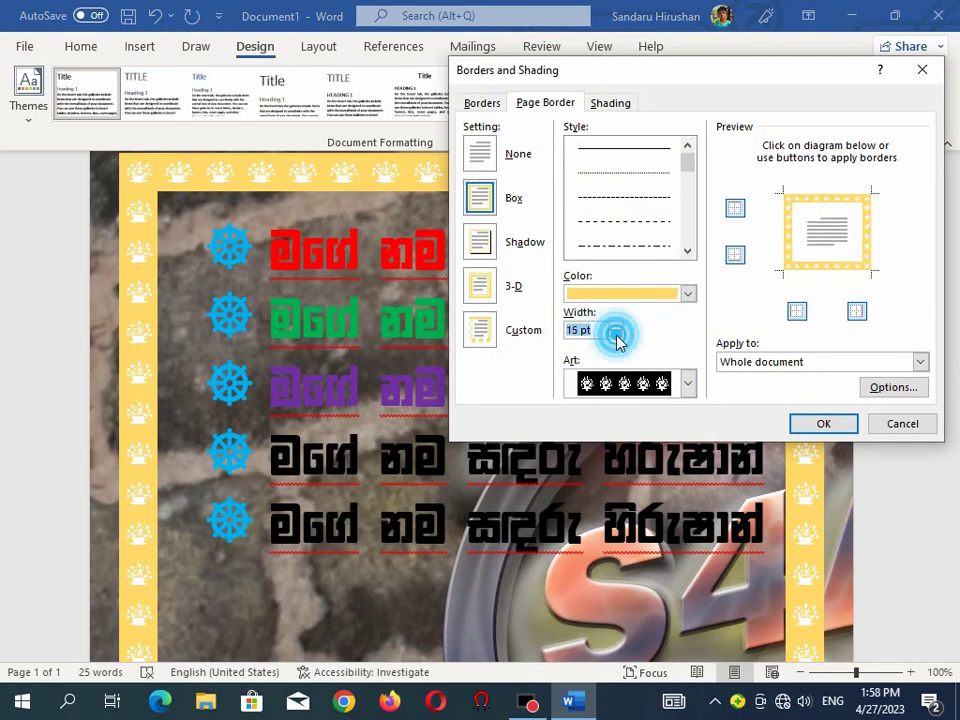
double_click(616, 336)
double_click(616, 336)
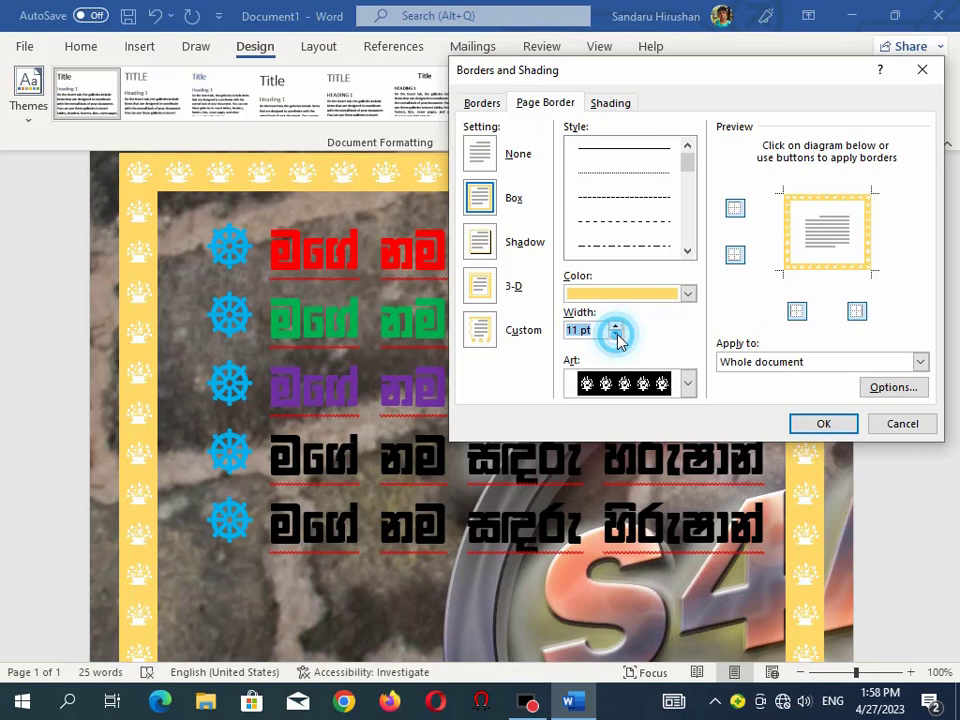
left_click(816, 425)
Review the bordered page and go back to the Home tab
scroll(953, 220, "up", 2)
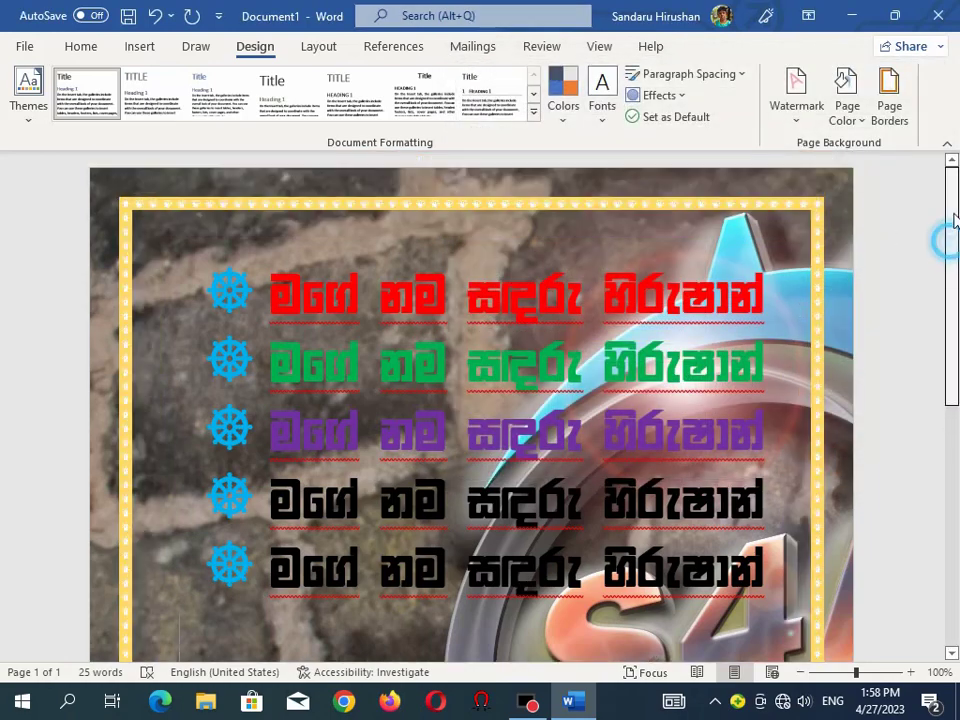
mouse_move(955, 192)
left_mouse_down()
mouse_move(940, 465)
mouse_move(927, 511)
left_mouse_up()
scroll(924, 536, "up", 2)
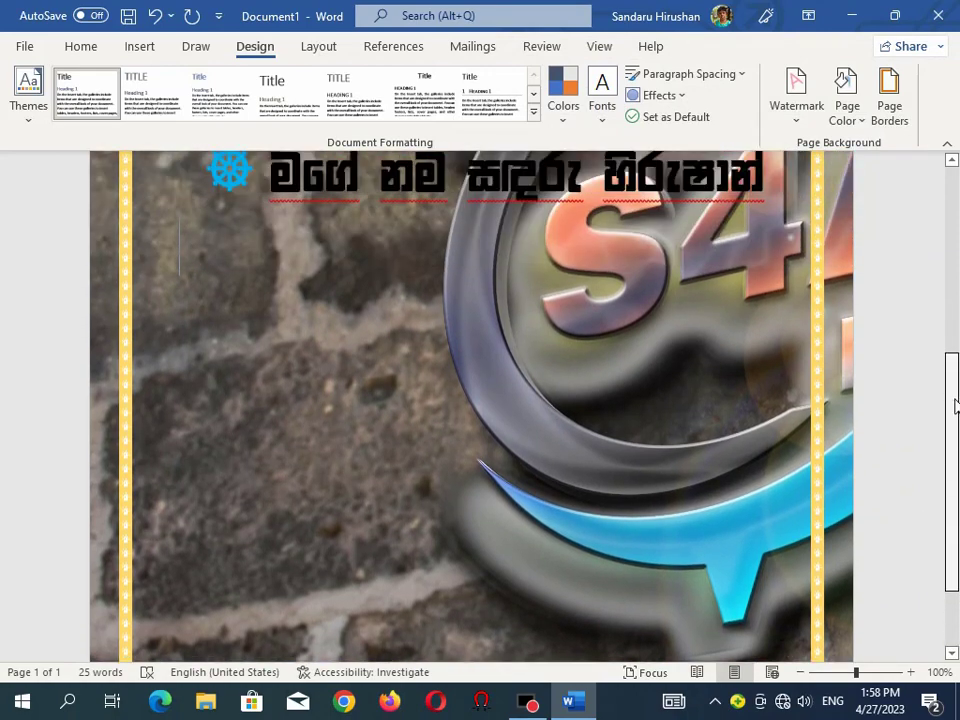
scroll(924, 536, "up", 4)
scroll(924, 536, "up", 2)
scroll(924, 536, "up", 2)
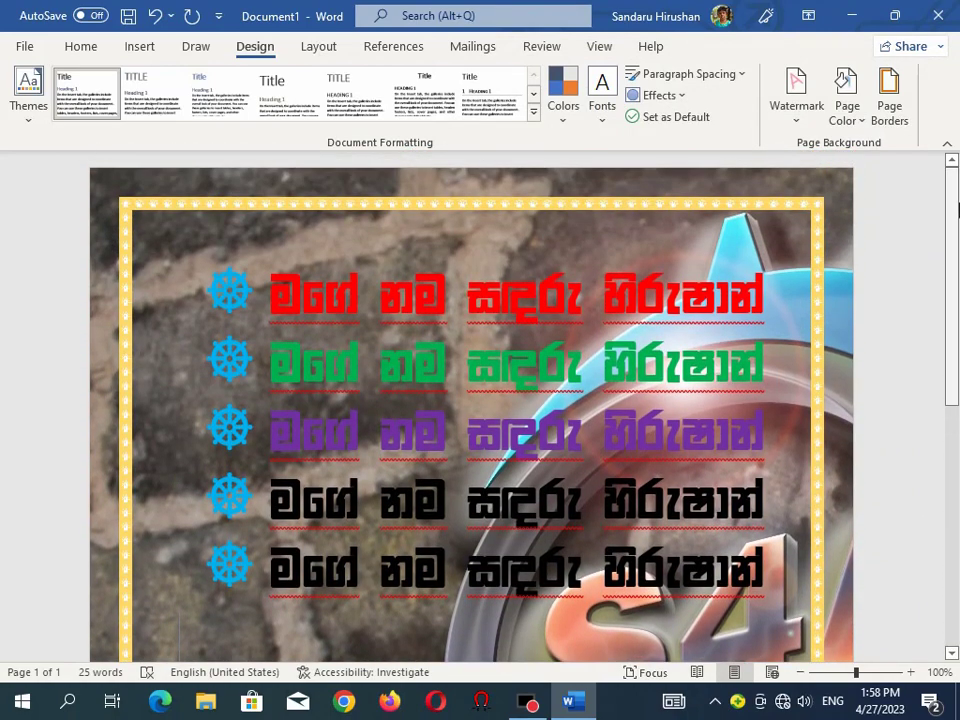
scroll(276, 349, "down", 5)
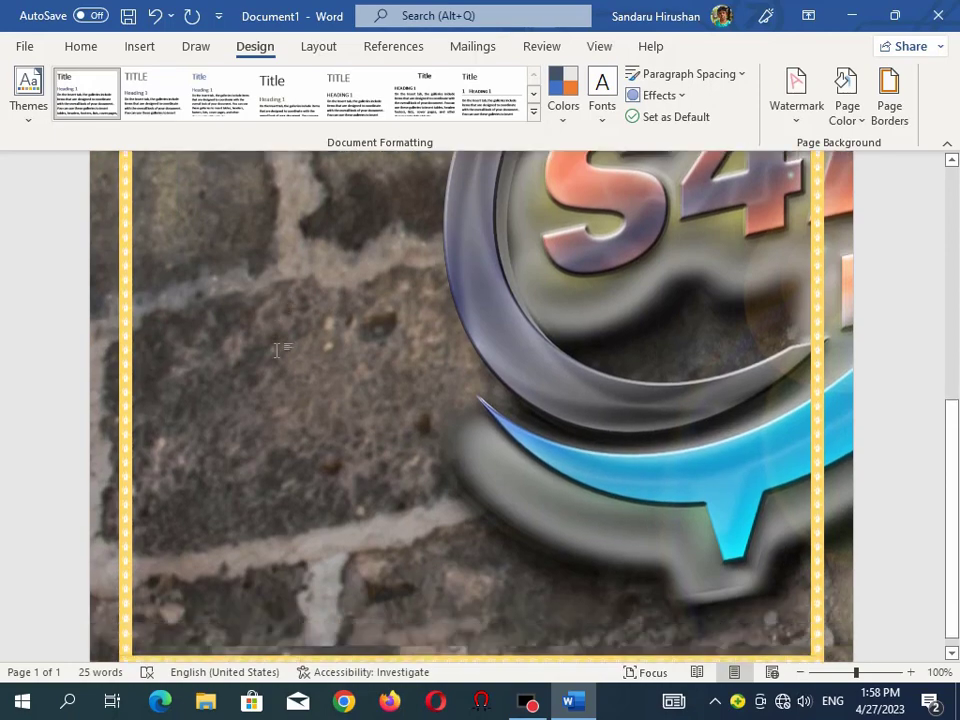
scroll(276, 349, "down", 1)
scroll(270, 343, "up", 3)
scroll(266, 338, "up", 3)
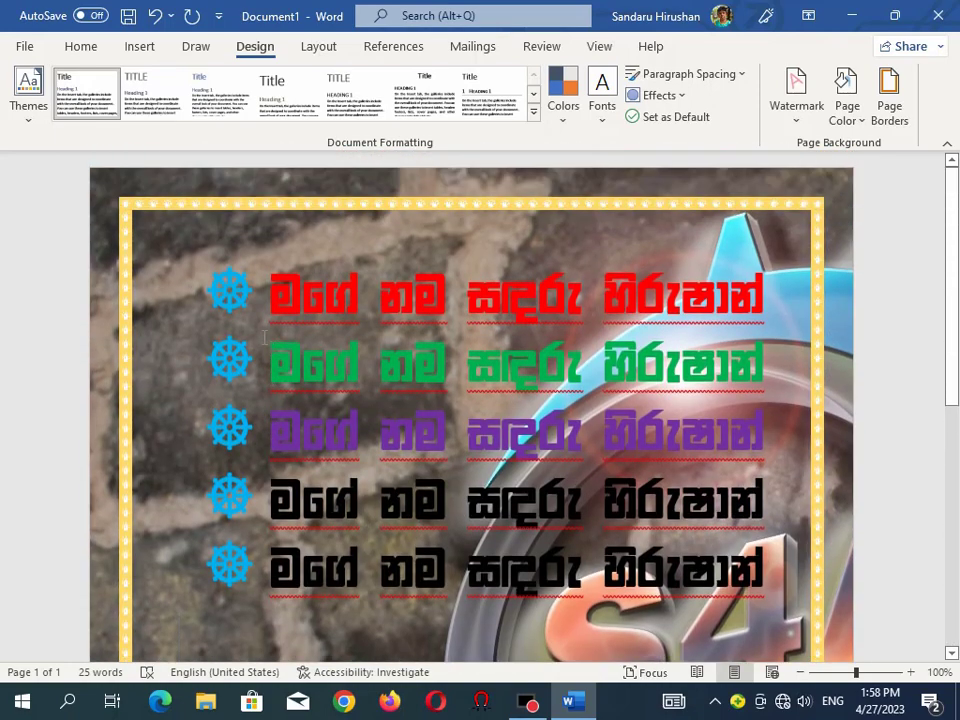
scroll(135, 65, "down", 1)
left_click(78, 46)
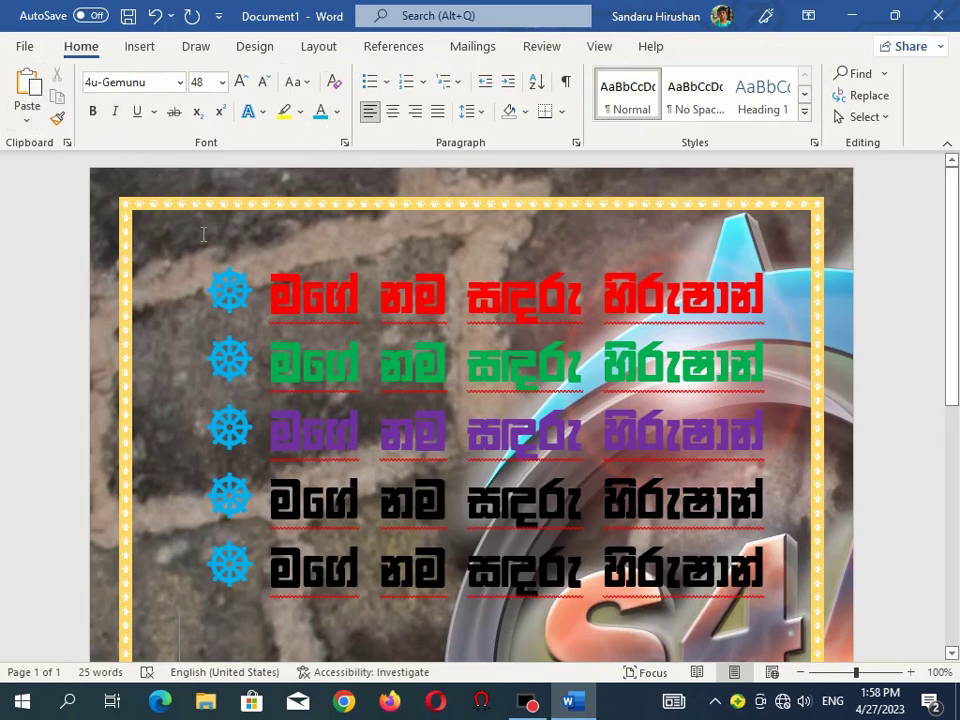
Save the document to the Desktop as 'book 01'
left_click(25, 46)
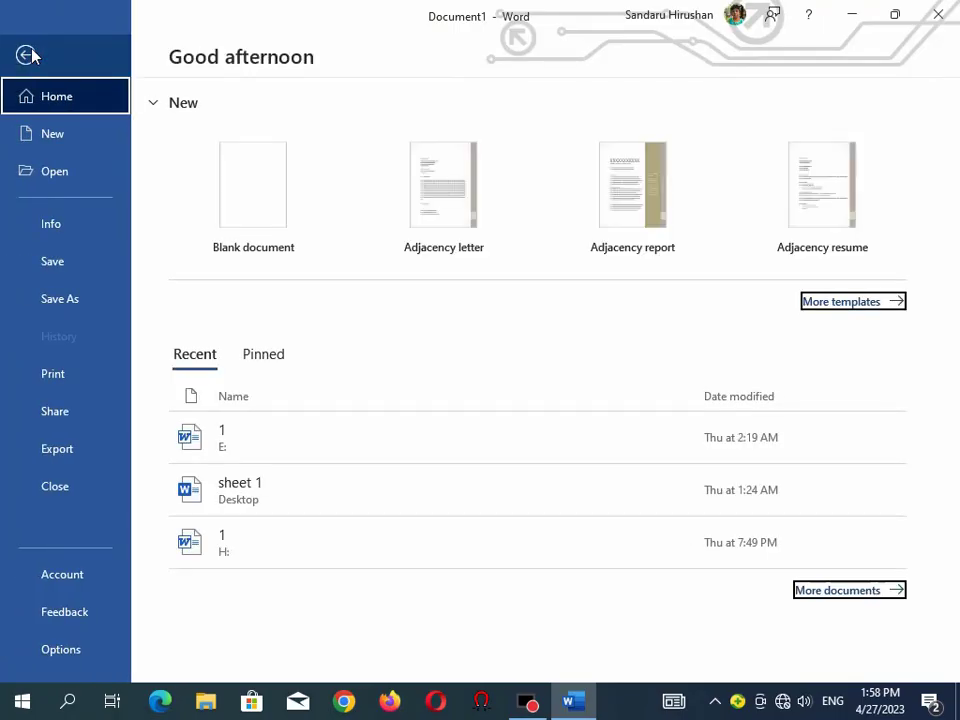
left_click(64, 303)
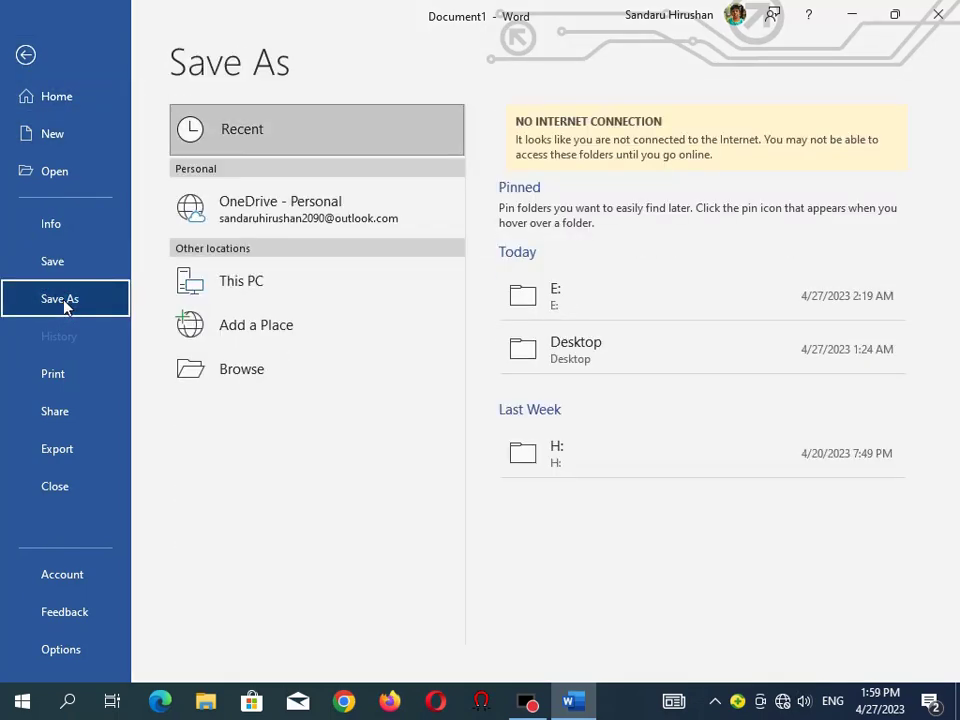
left_click(256, 371)
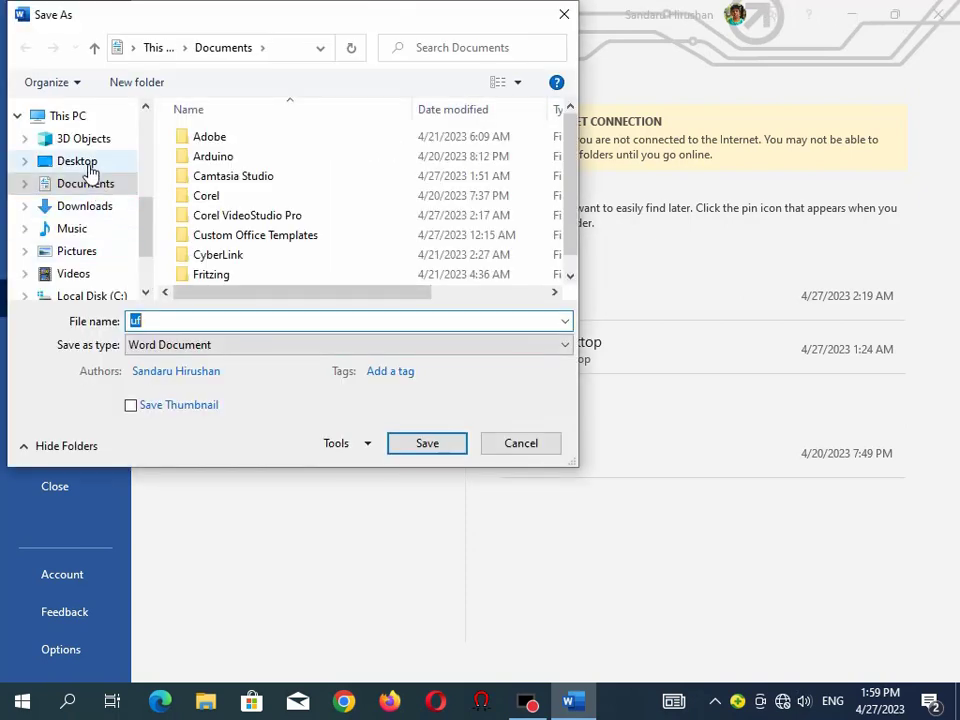
scroll(148, 216, "down", 2)
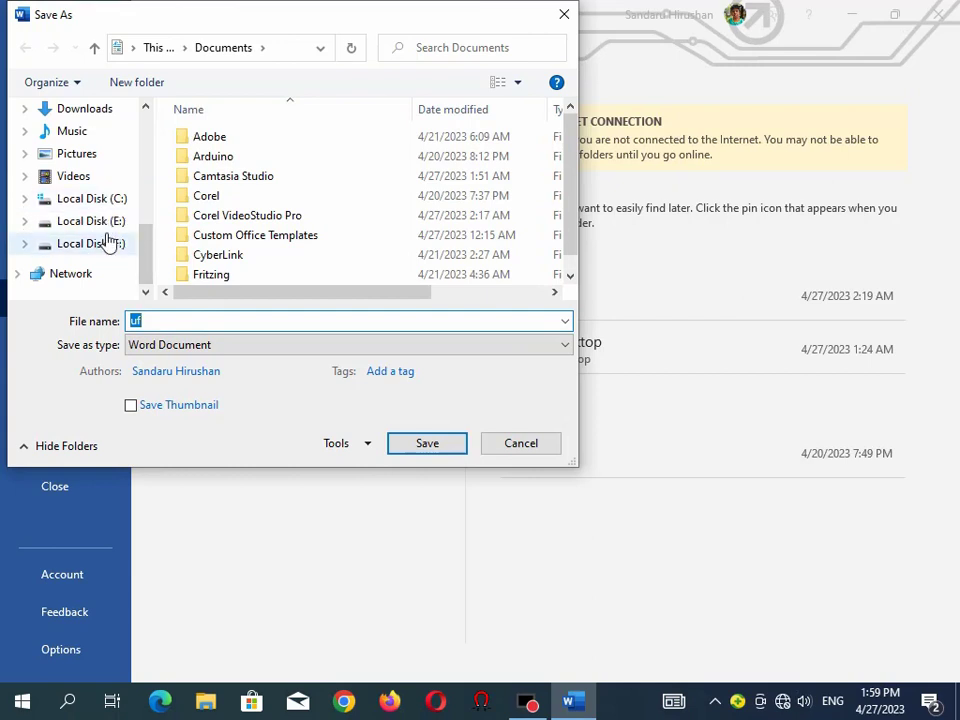
left_click_drag(143, 265, 150, 160)
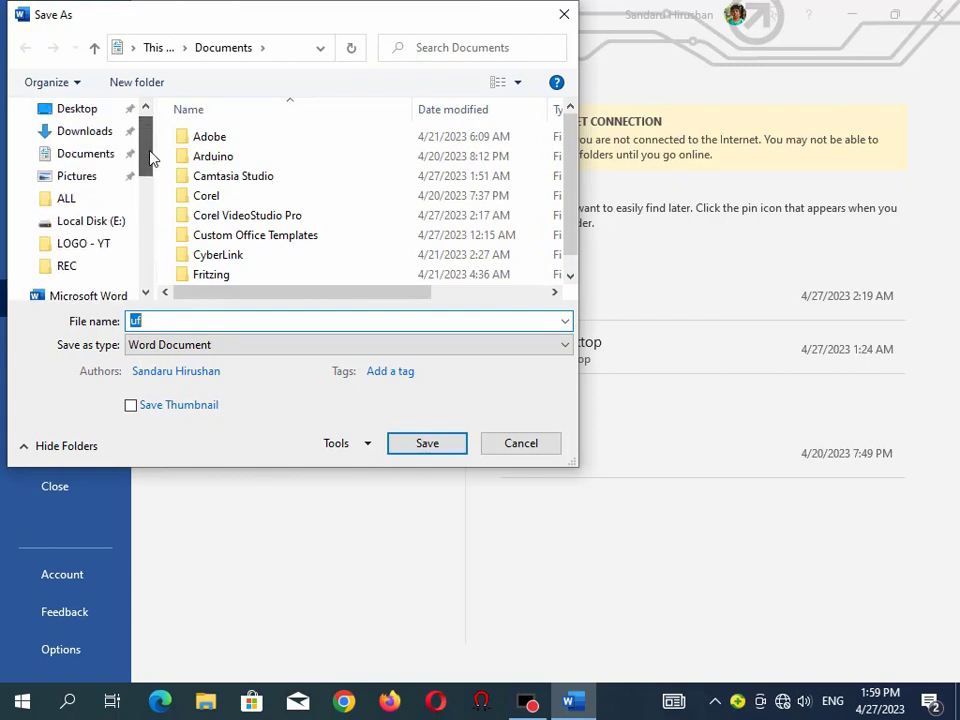
scroll(129, 159, "up", 1)
left_click(97, 152)
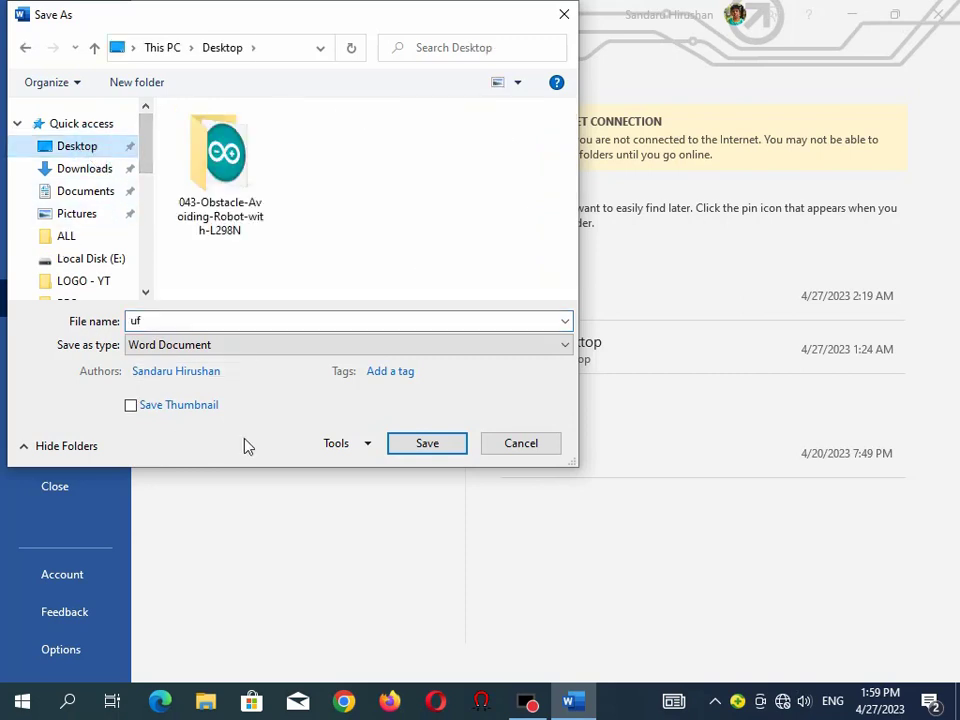
double_click(160, 321)
type("book 01")
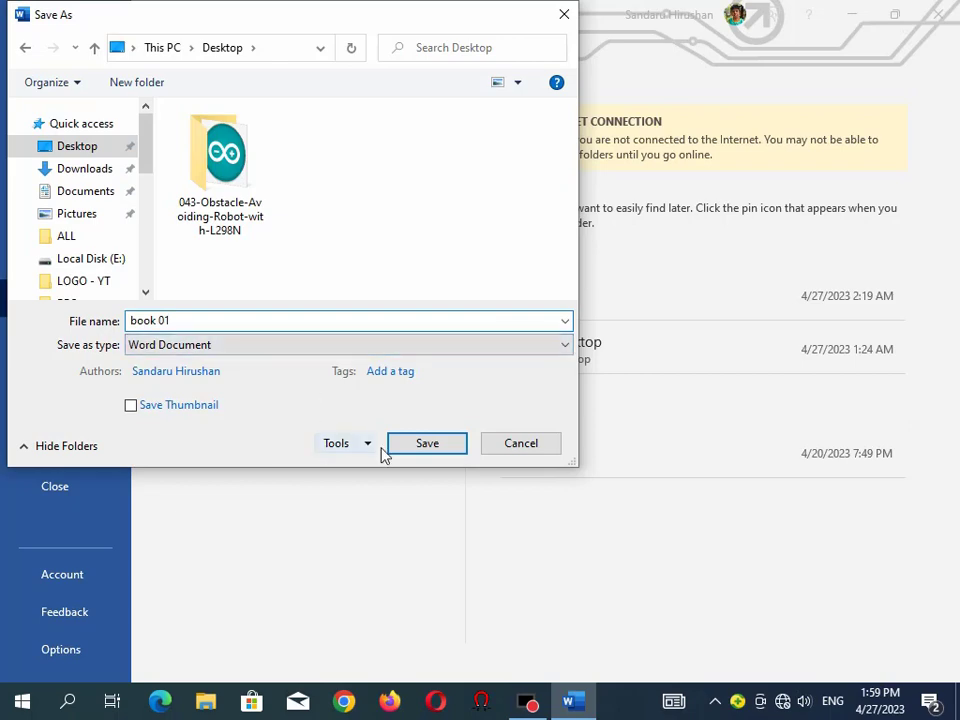
left_click(420, 448)
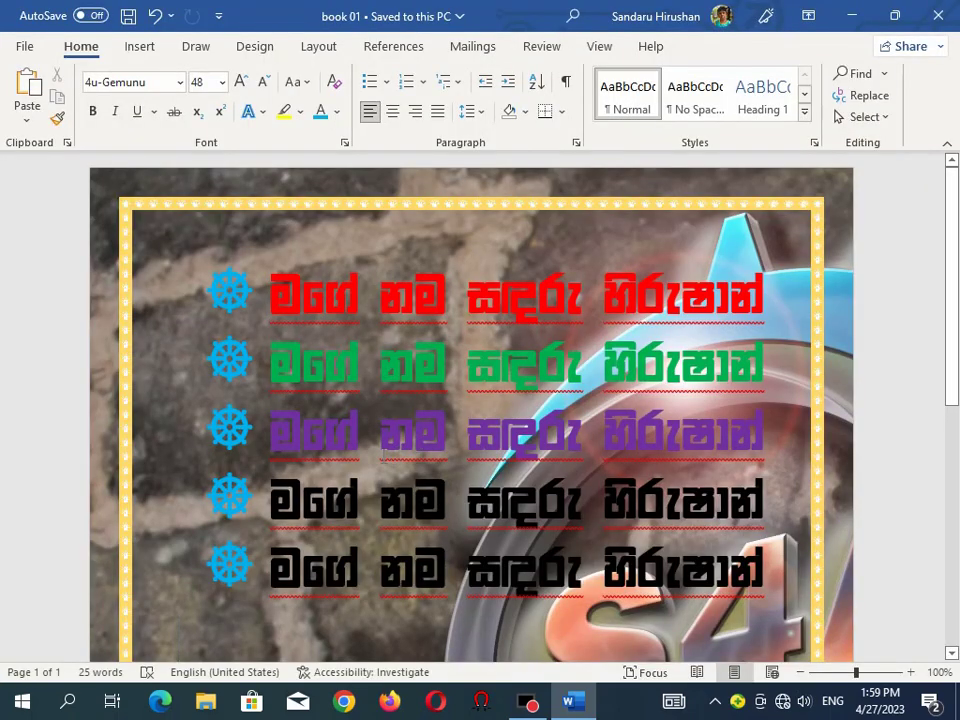
Look over the saved document, then close Word
scroll(383, 455, "down", 3)
scroll(383, 455, "down", 2)
scroll(383, 455, "down", 1)
scroll(383, 455, "down", 2)
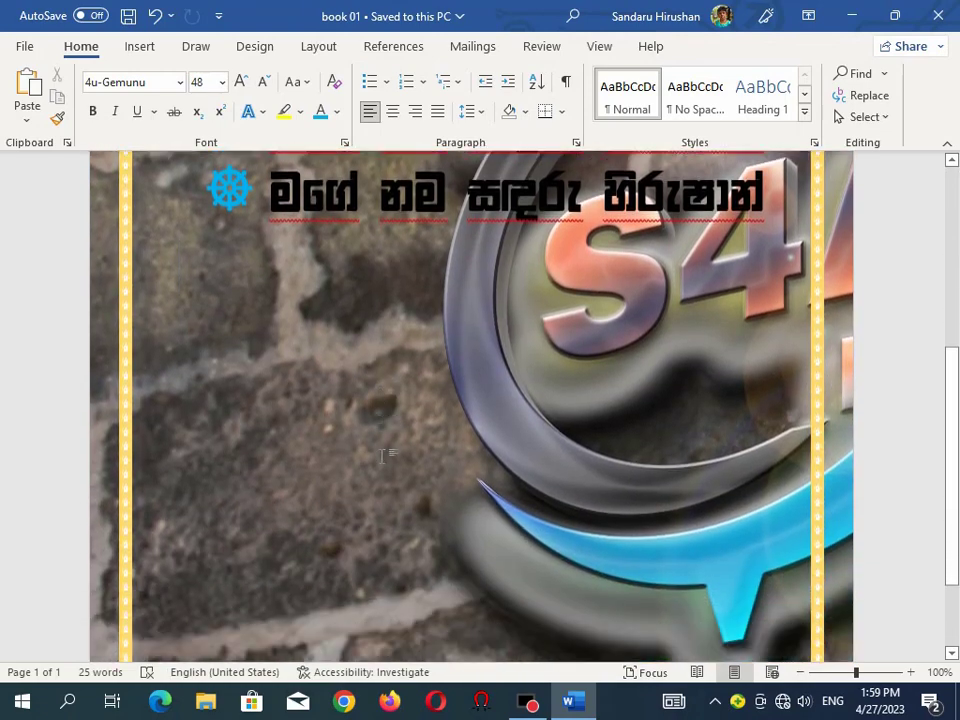
scroll(383, 455, "down", 3)
scroll(377, 454, "up", 1)
scroll(465, 500, "down", 1)
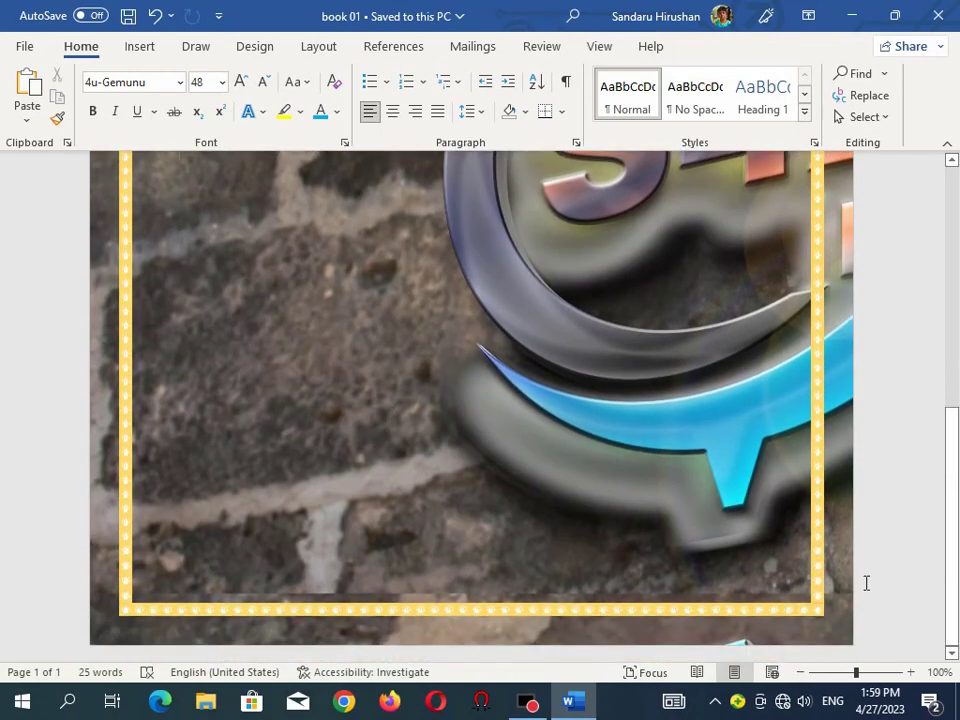
left_click_drag(956, 600, 952, 85)
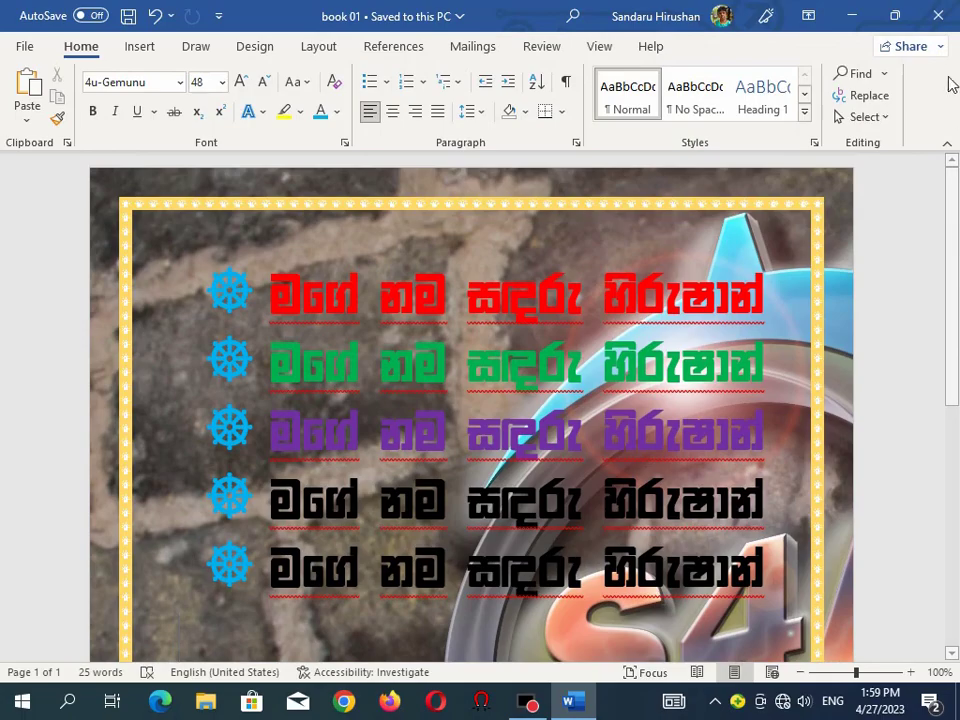
left_click(938, 15)
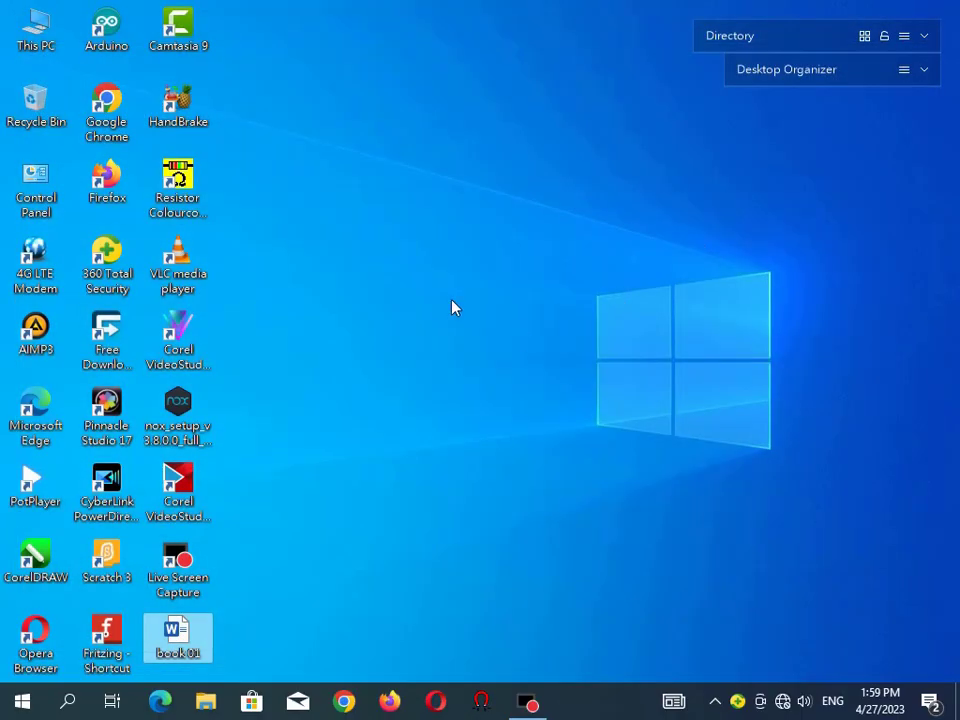
Refresh the desktop and open the book01 document in Word
right_click(444, 302)
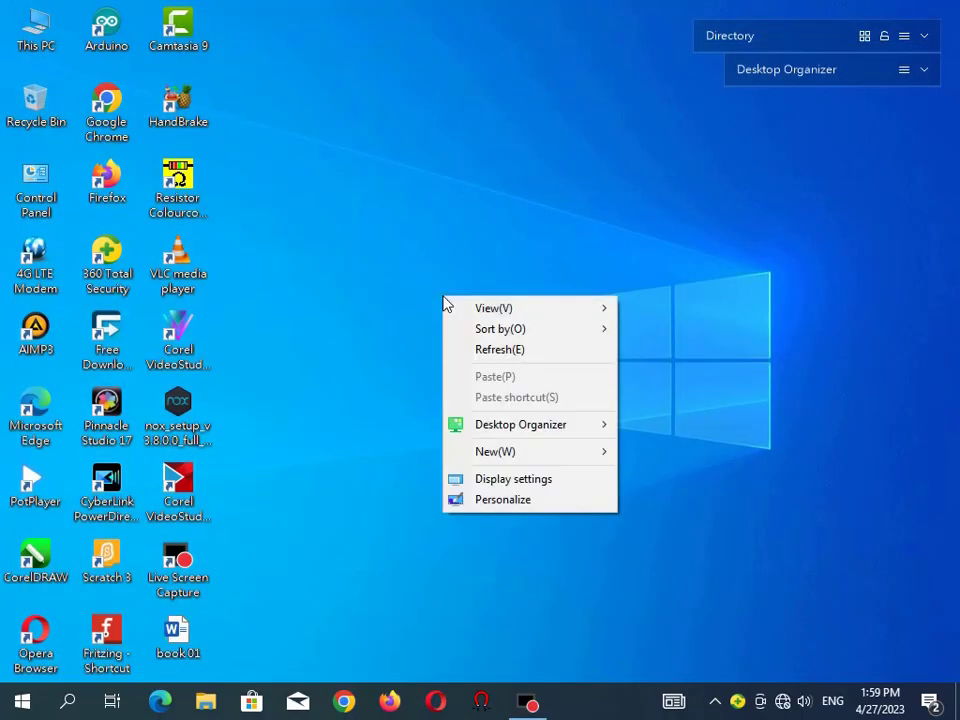
left_click(493, 350)
left_click(193, 651)
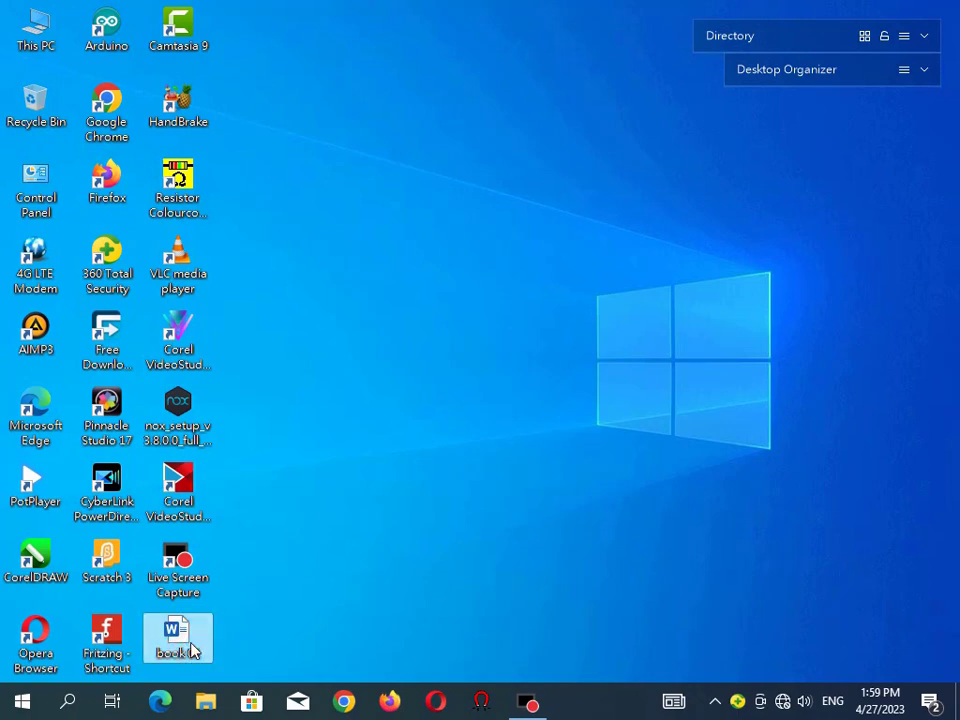
double_click(193, 651)
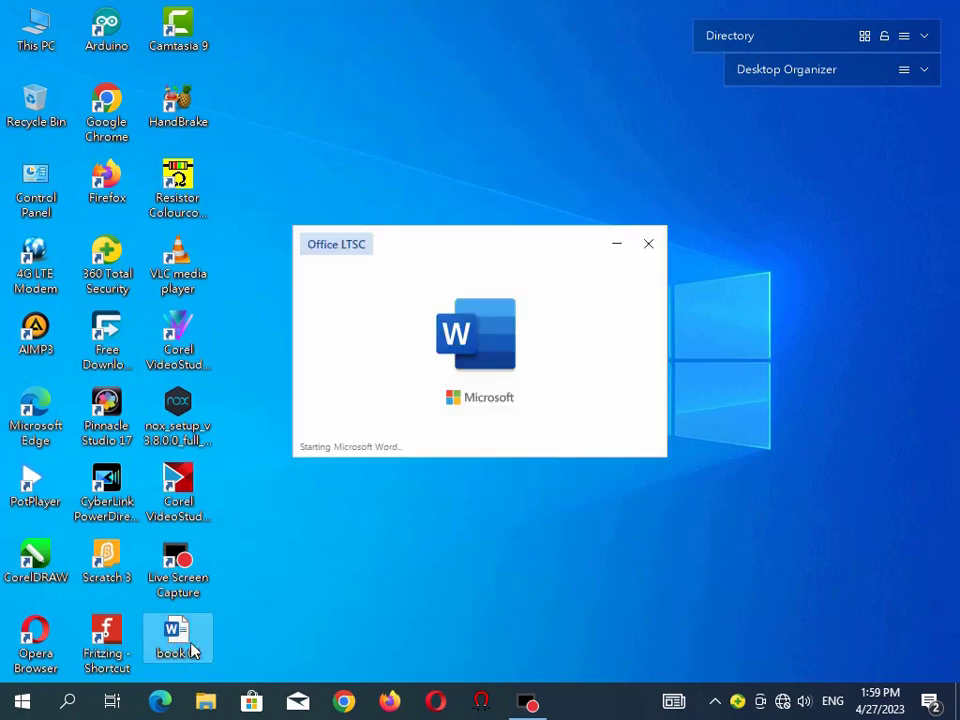